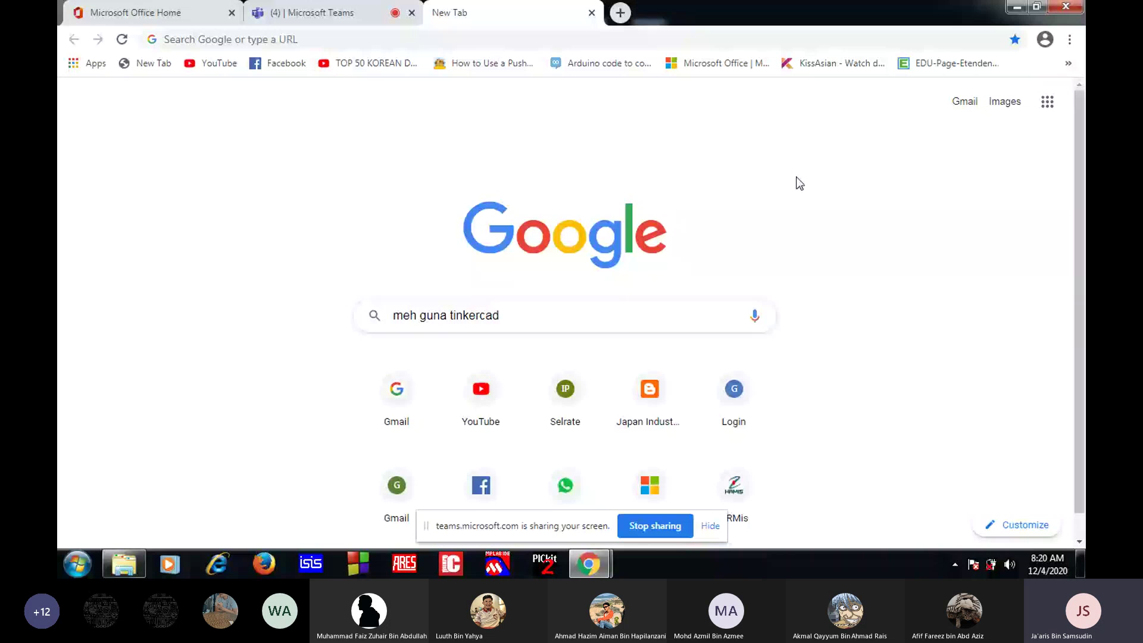
Open the contoh folder on the desktop and view the circuit schematics contoh 01.png and contoh 02.png
{"action": "key", "text": "super+d"}
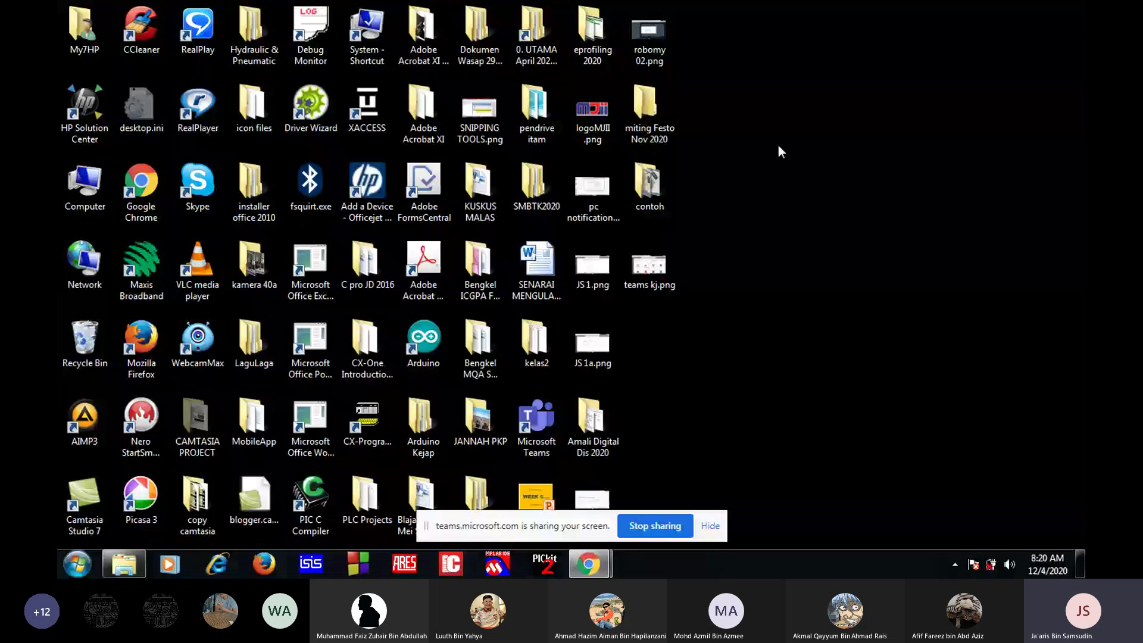
{"action": "double_click", "coordinate": [648, 184]}
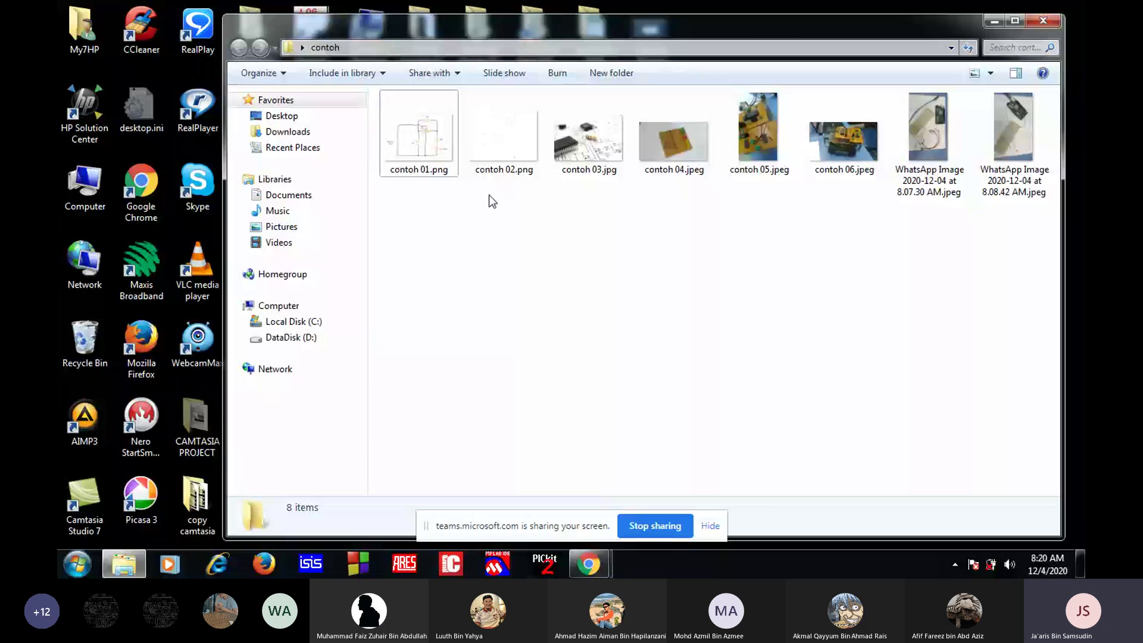
{"action": "key", "text": "Return"}
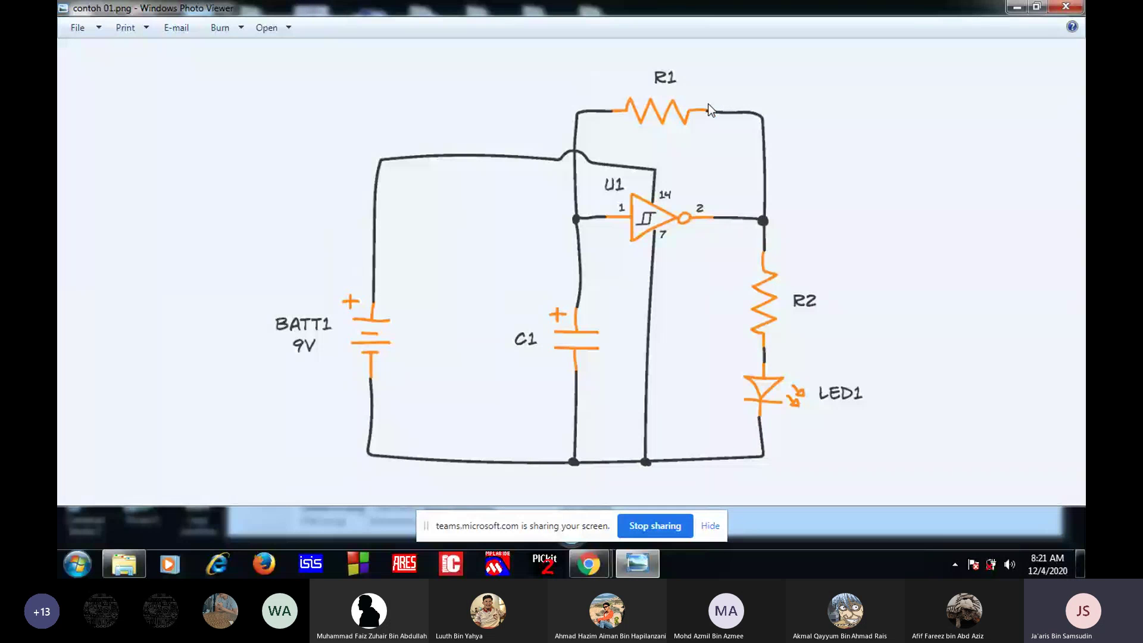
{"action": "left_click", "coordinate": [1065, 7]}
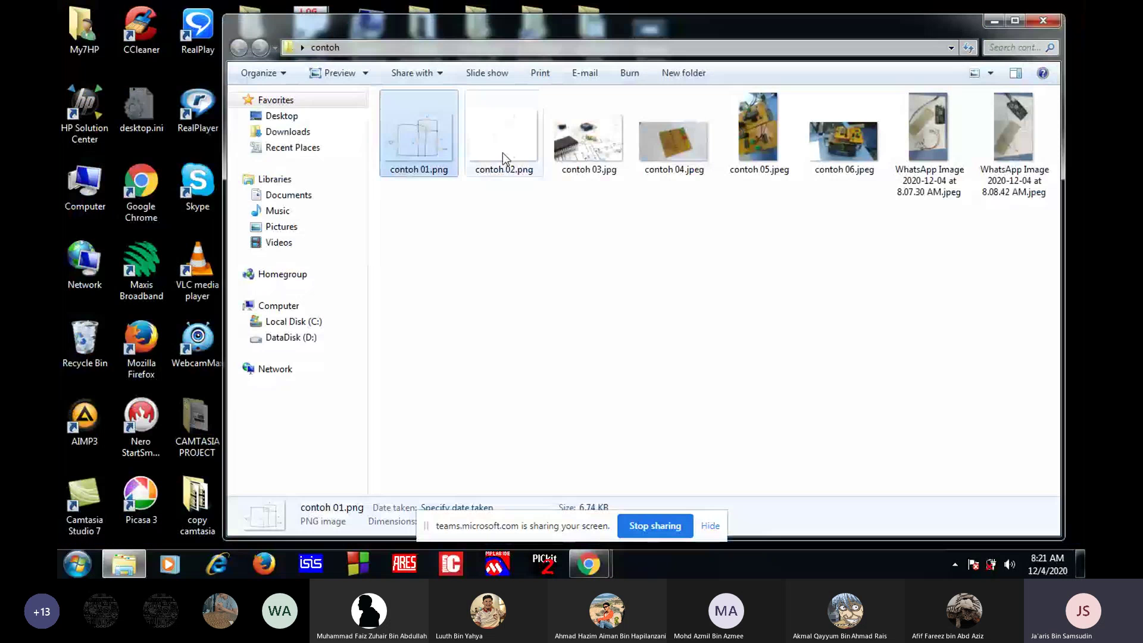
{"action": "double_click", "coordinate": [503, 152]}
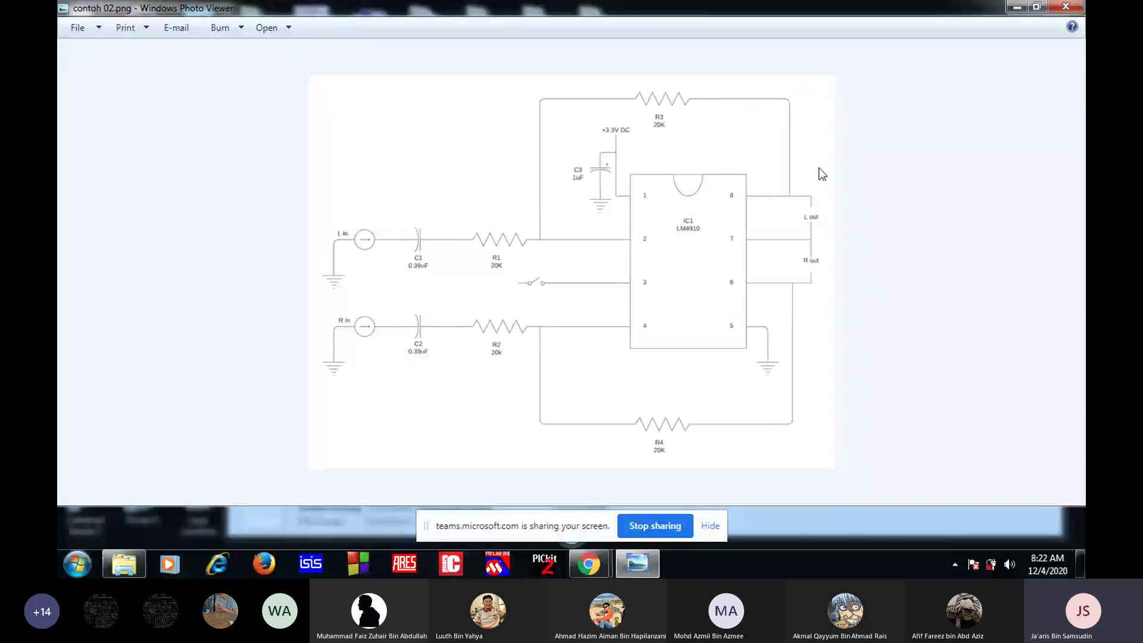
{"action": "left_click", "coordinate": [1073, 6]}
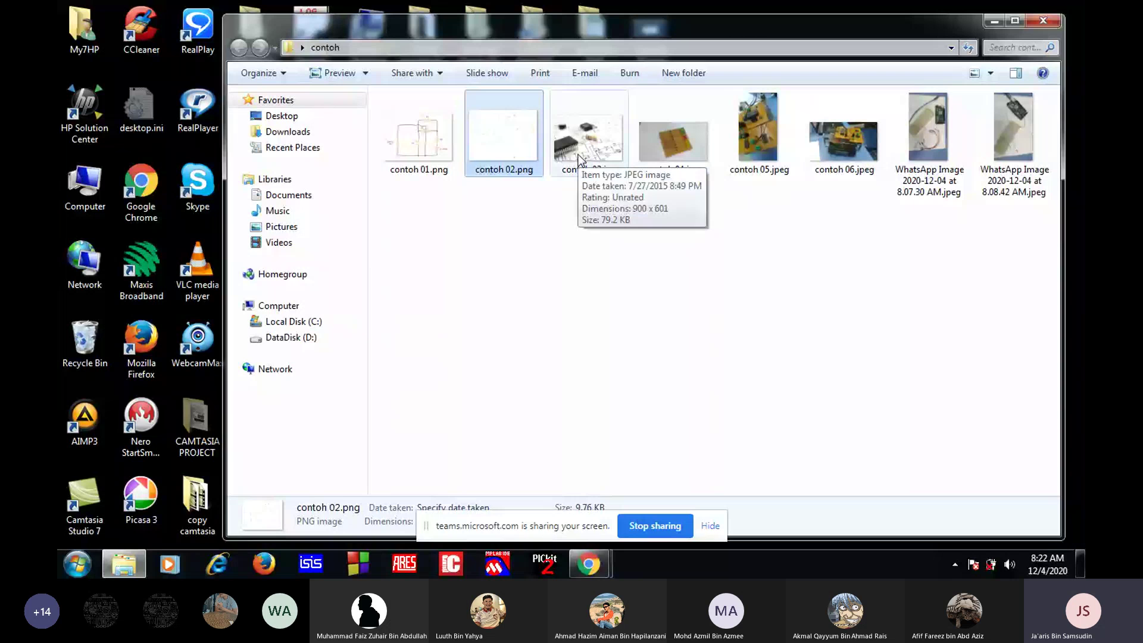
View the component photo contoh 03.jpg at full window size and close it
{"action": "double_click", "coordinate": [580, 148]}
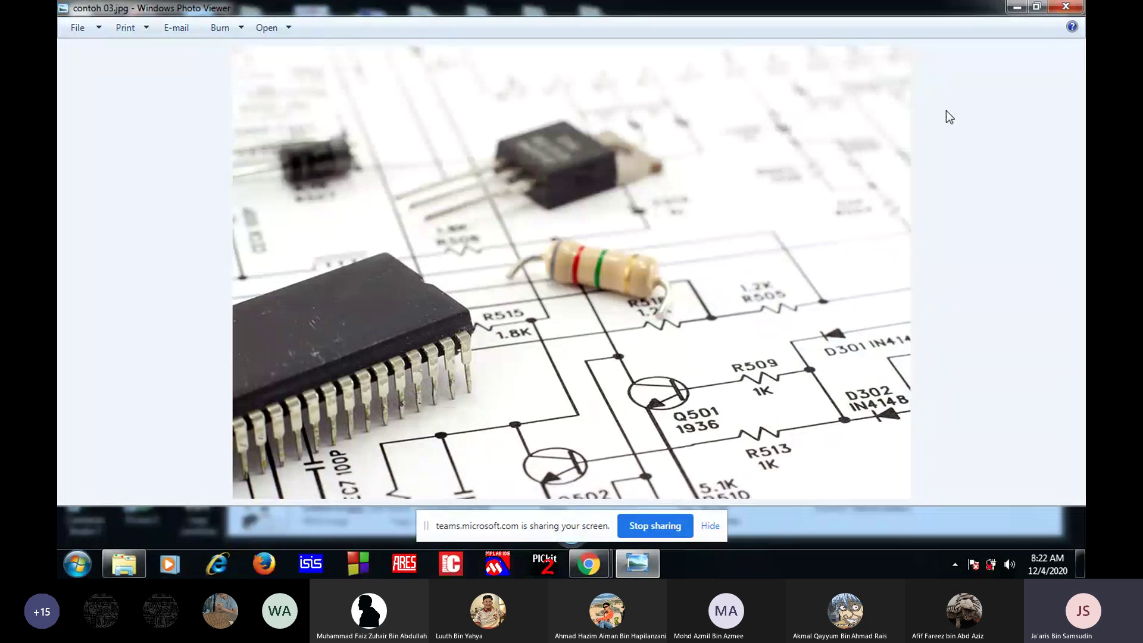
{"action": "left_click", "coordinate": [1036, 6]}
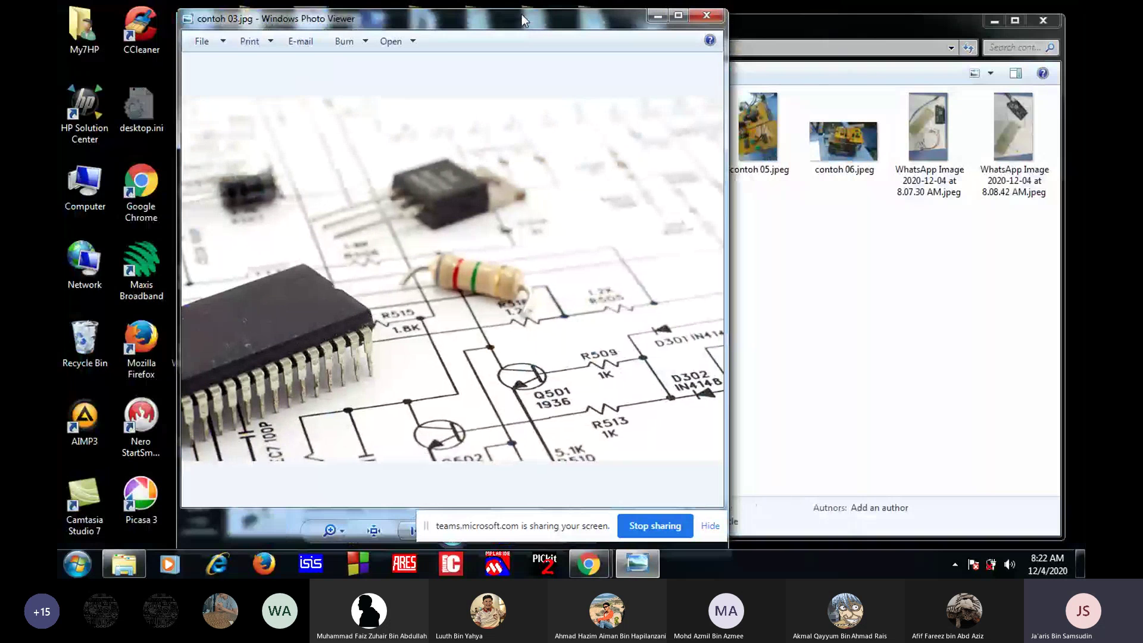
{"action": "double_click", "coordinate": [522, 21]}
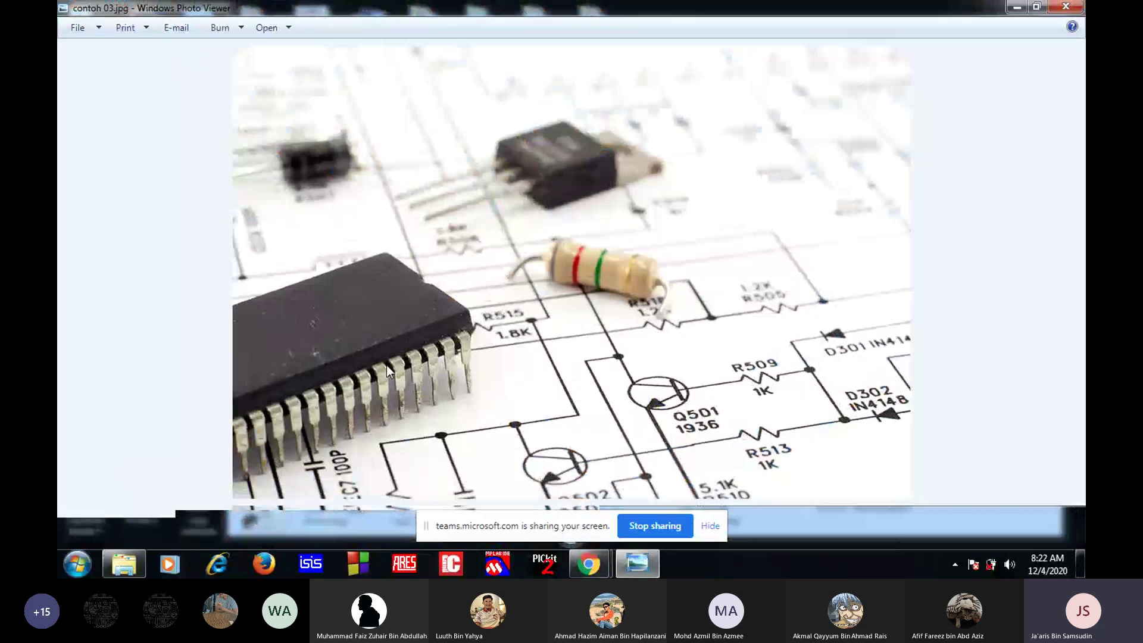
{"action": "left_click", "coordinate": [1037, 6]}
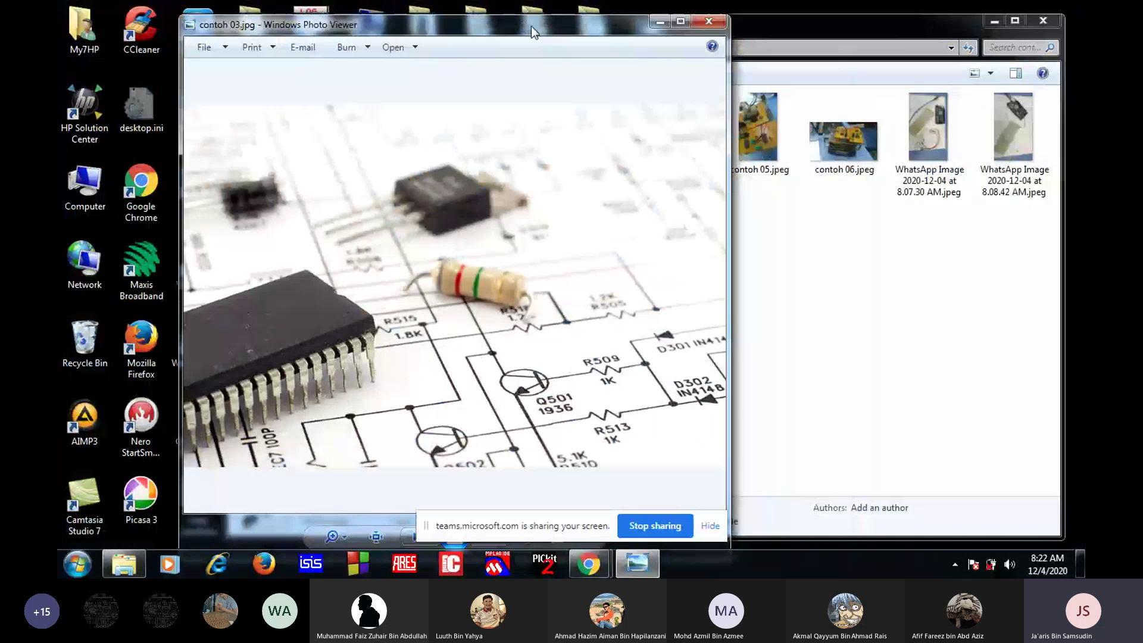
{"action": "left_click_drag", "start_coordinate": [531, 26], "coordinate": [487, 21]}
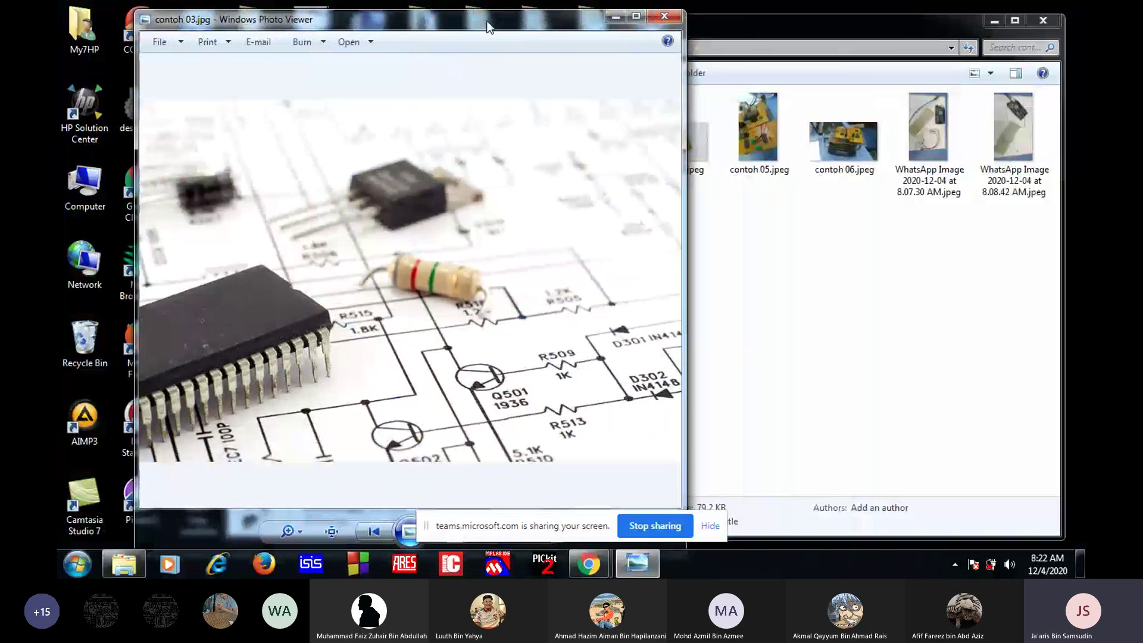
{"action": "left_click_drag", "start_coordinate": [486, 27], "coordinate": [476, 22]}
{"action": "scroll", "coordinate": [450, 205], "scroll_direction": "up", "scroll_amount": 1}
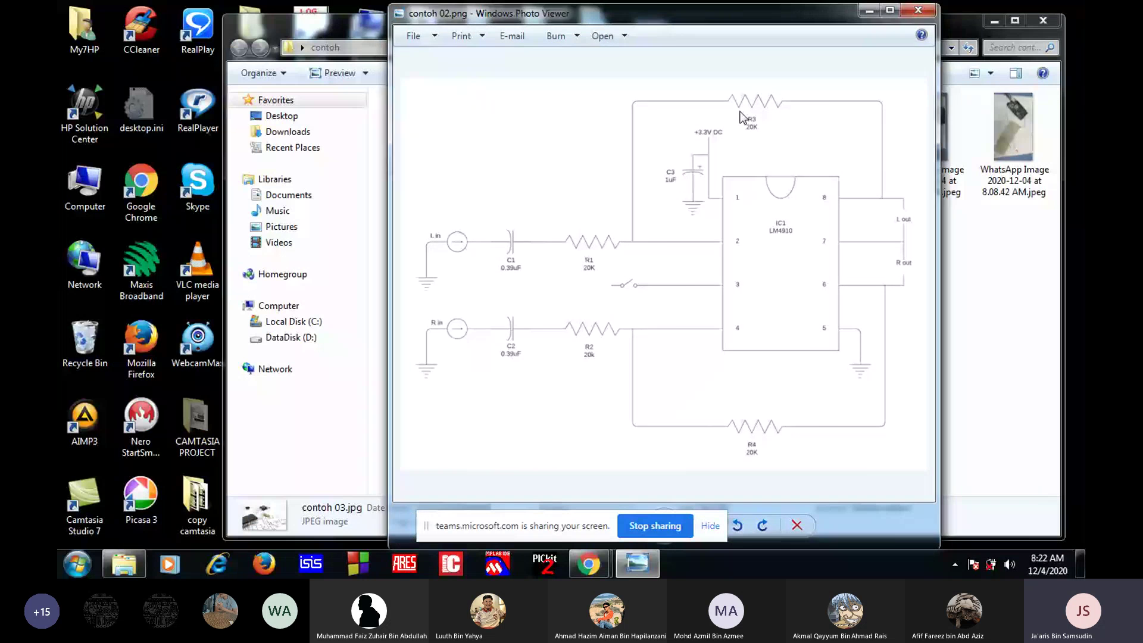
{"action": "left_click", "coordinate": [785, 526]}
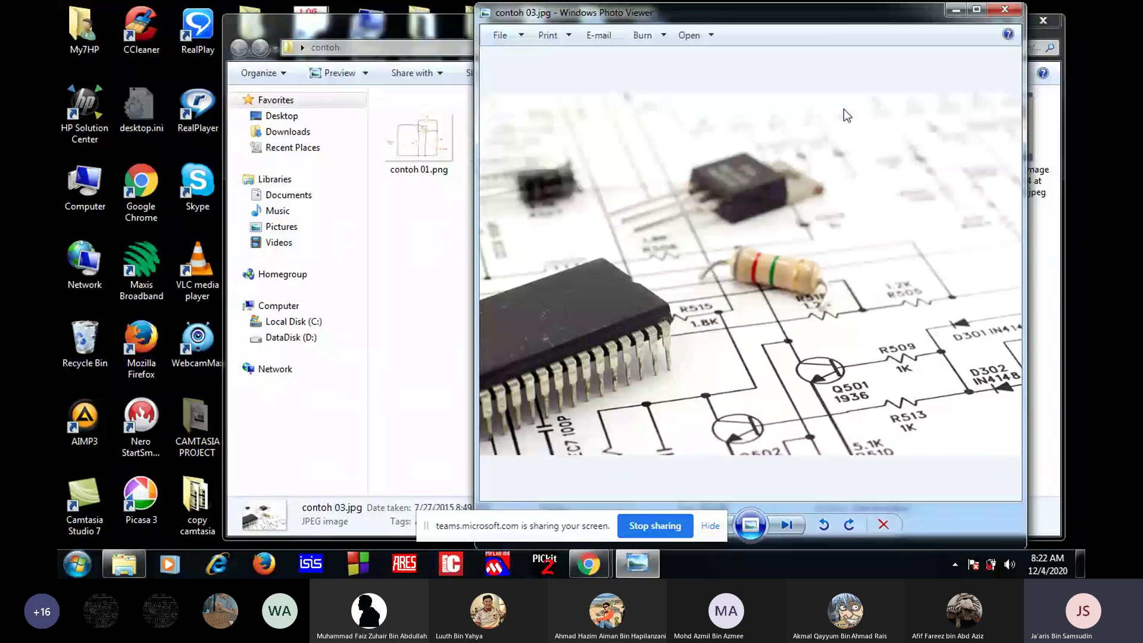
{"action": "double_click", "coordinate": [847, 16]}
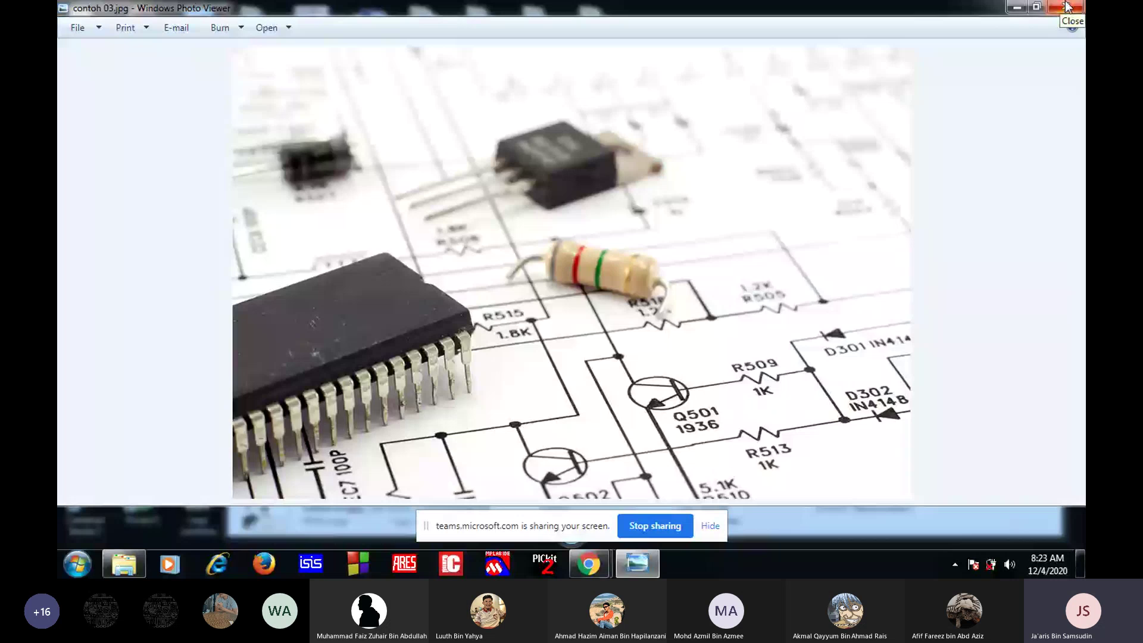
{"action": "left_click", "coordinate": [1068, 7]}
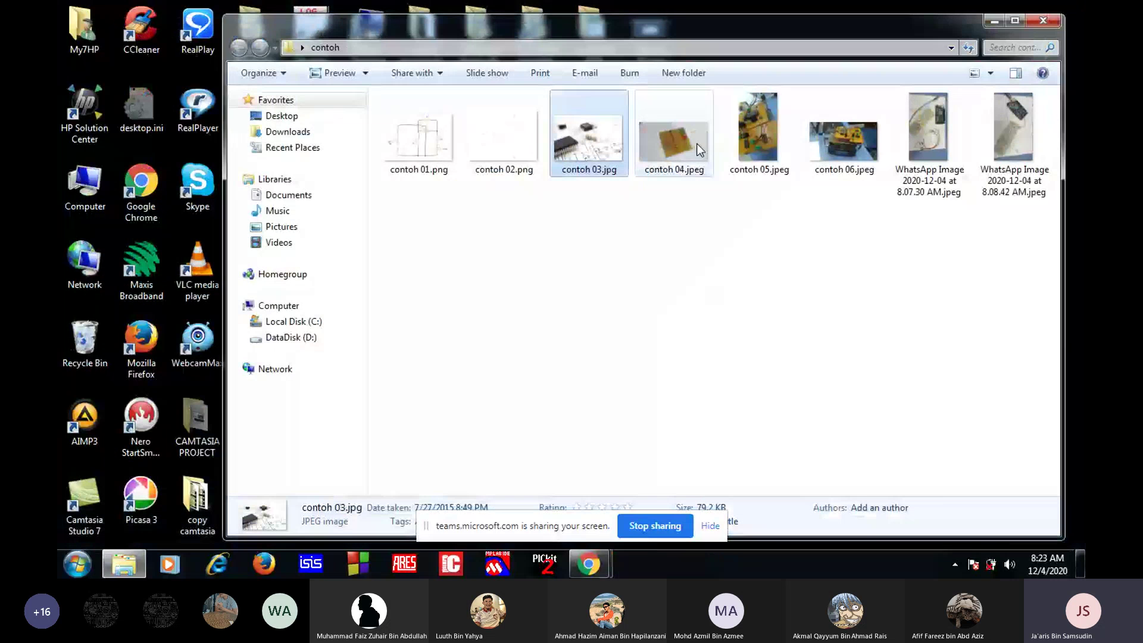
View the circuit board photos contoh 04.jpeg, contoh 05.jpeg and contoh 06.jpeg one after another
{"action": "double_click", "coordinate": [673, 142]}
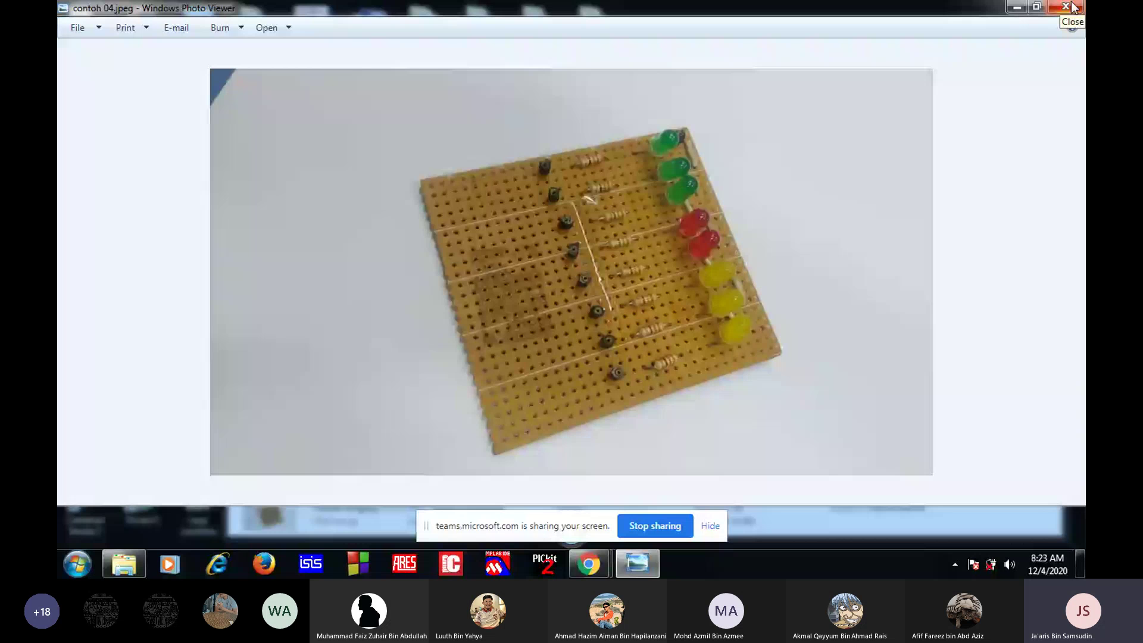
{"action": "key", "text": "Right"}
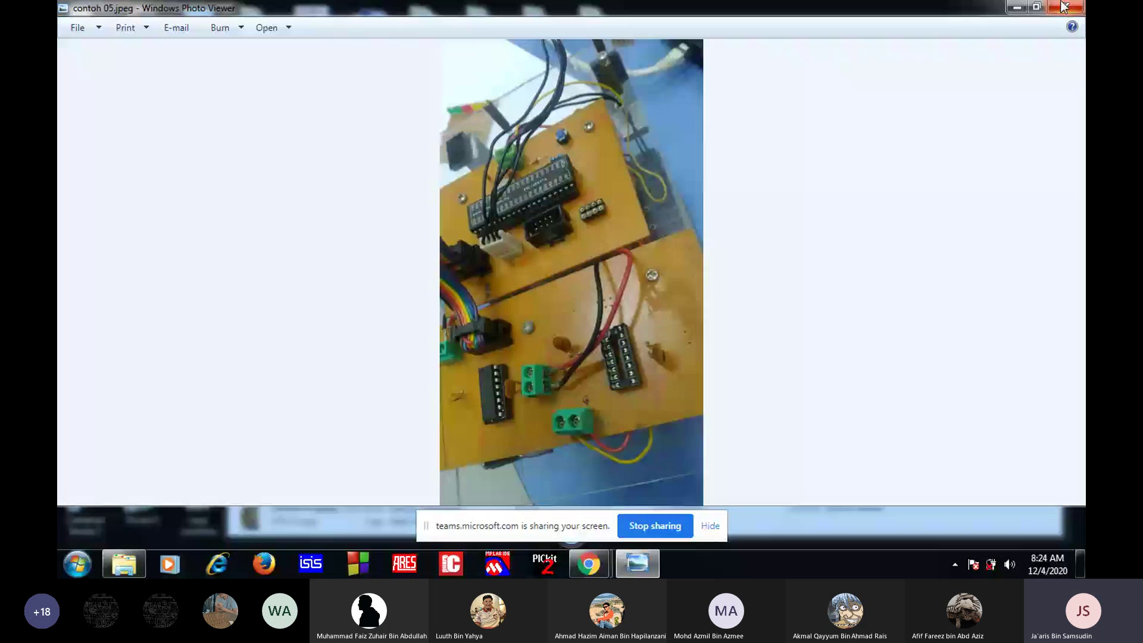
{"action": "key", "text": "Right"}
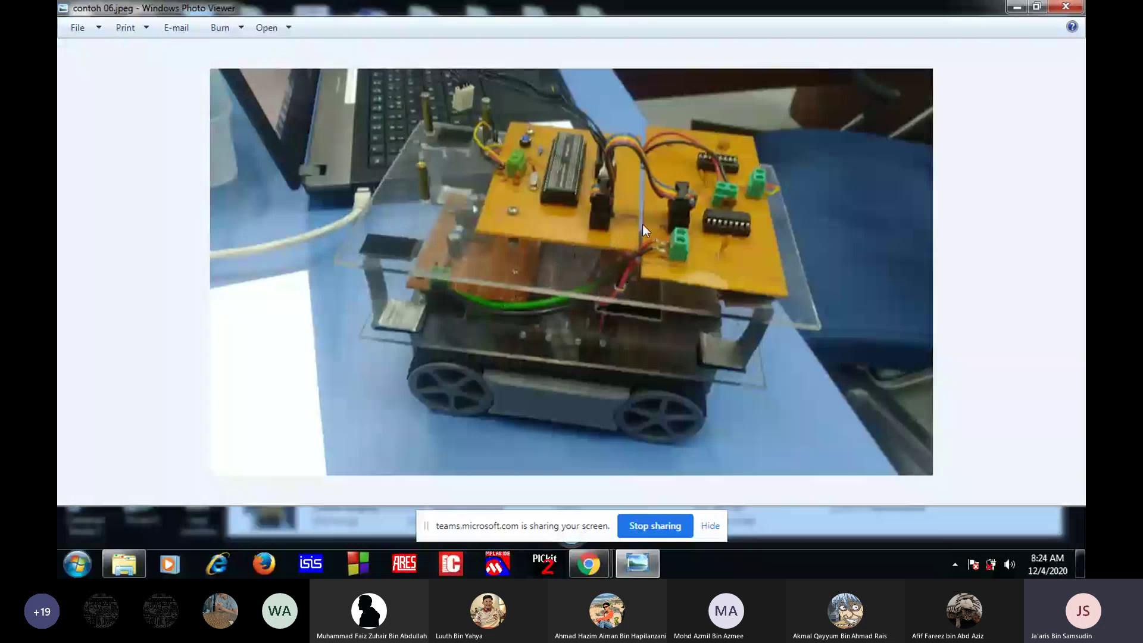
{"action": "left_click", "coordinate": [1066, 8]}
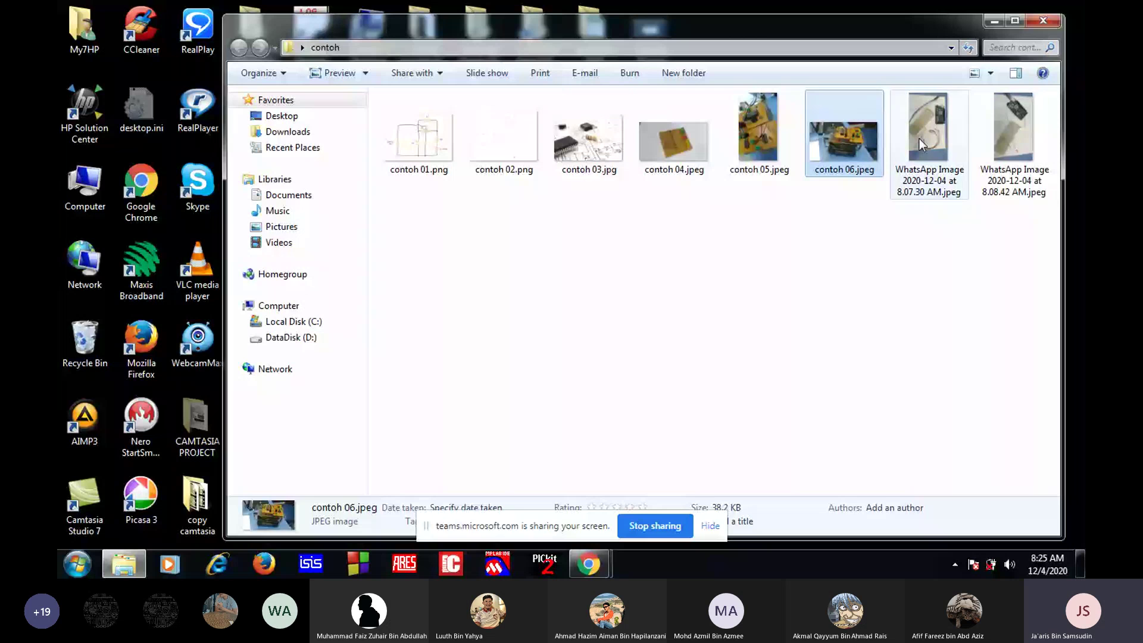
Preview the 8.07.30 AM WhatsApp image, and rotate both WhatsApp images in the contoh folder counterclockwise
{"action": "double_click", "coordinate": [999, 137]}
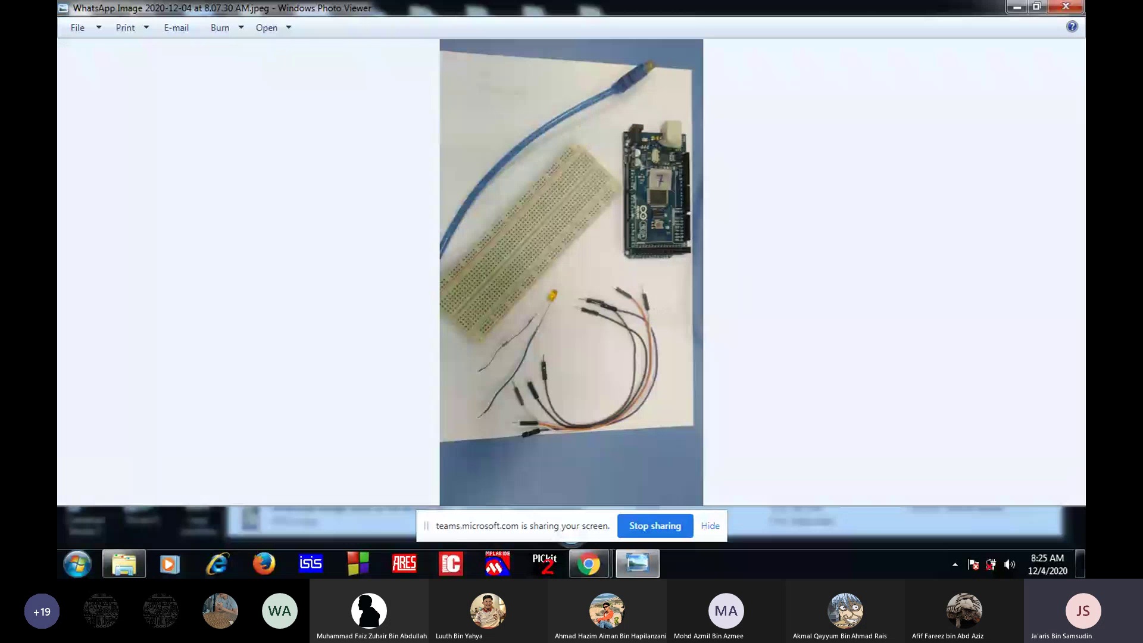
{"action": "left_click", "coordinate": [1066, 6]}
{"action": "right_click", "coordinate": [999, 137]}
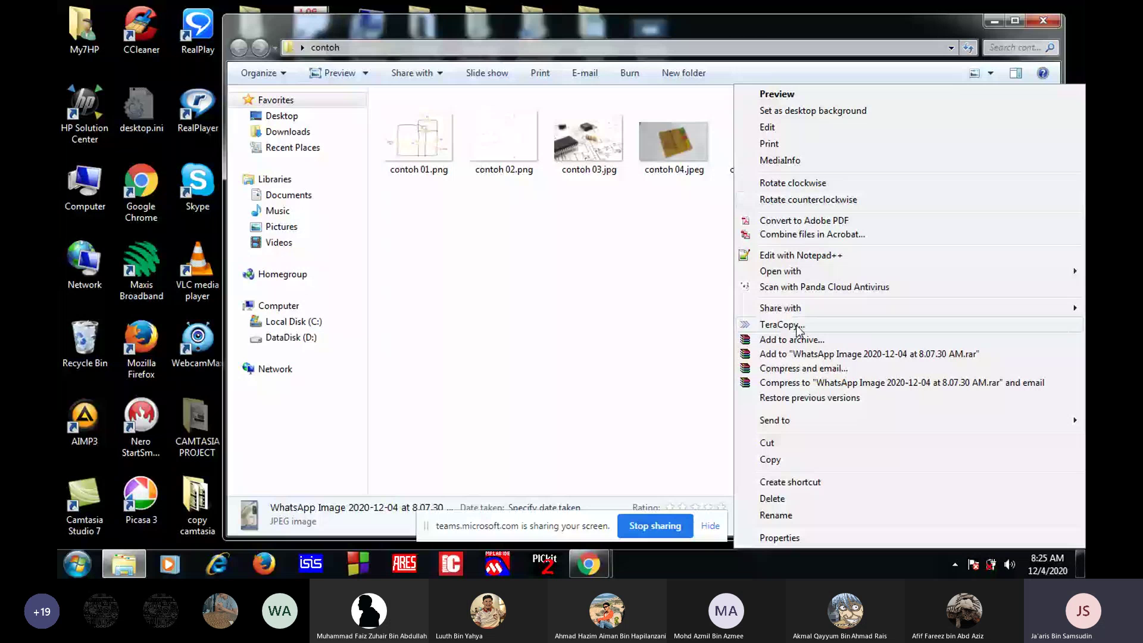
{"action": "left_click", "coordinate": [805, 198]}
{"action": "left_click", "coordinate": [1006, 143]}
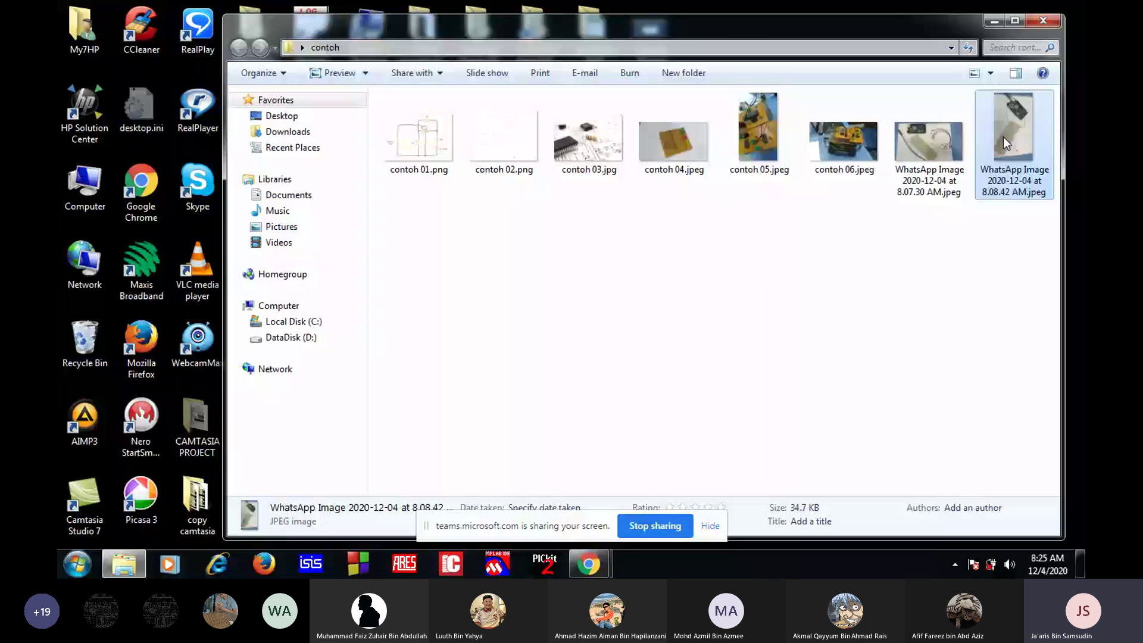
{"action": "left_click", "coordinate": [861, 251]}
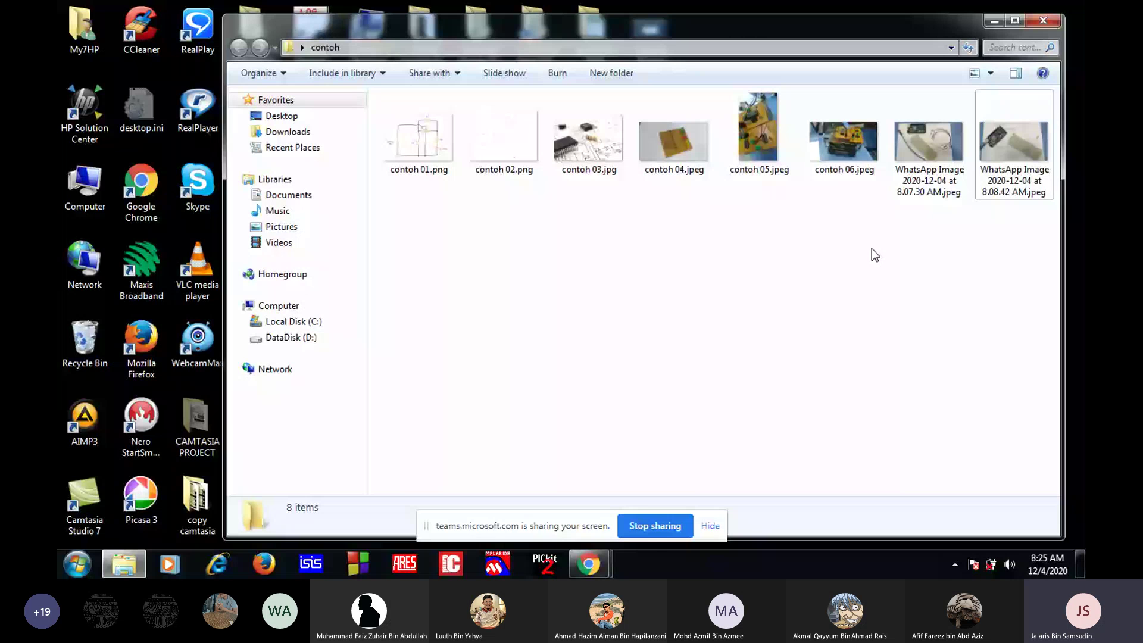
View the Arduino and breadboard photos in the 8.07.30 AM and 8.08.42 AM WhatsApp images, and close the contoh folder
{"action": "double_click", "coordinate": [929, 143]}
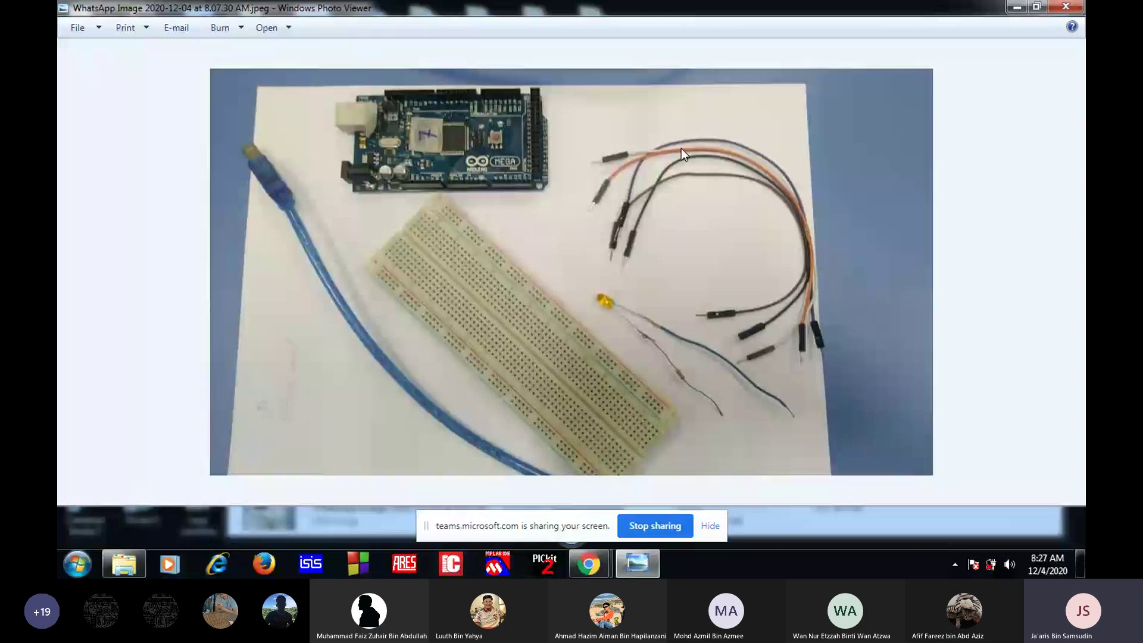
{"action": "left_click", "coordinate": [1067, 6]}
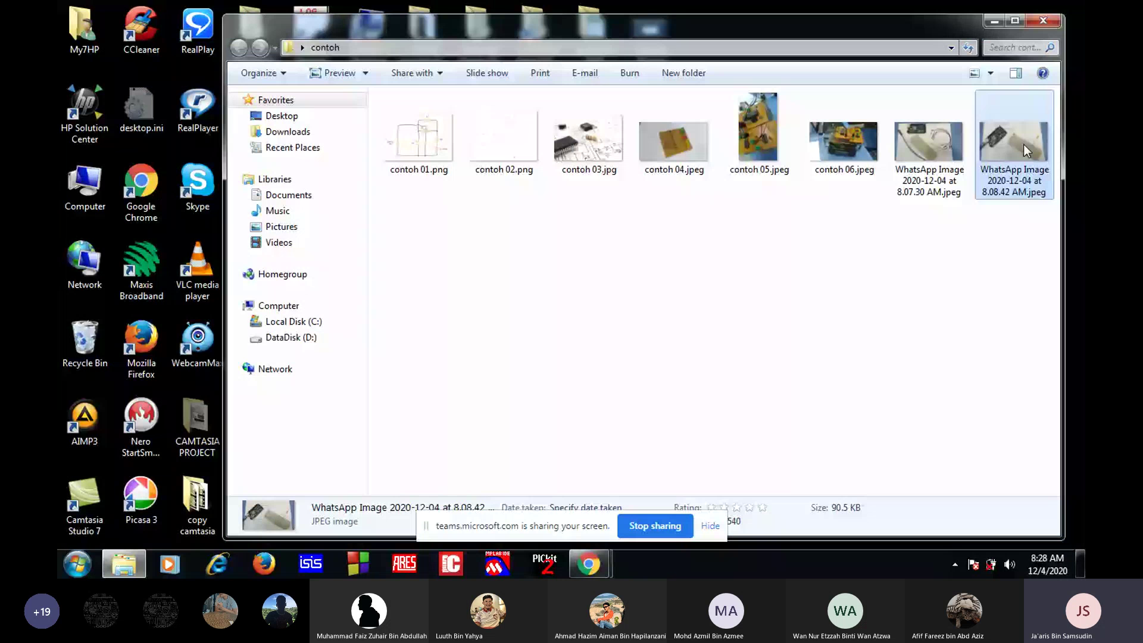
{"action": "double_click", "coordinate": [1024, 144]}
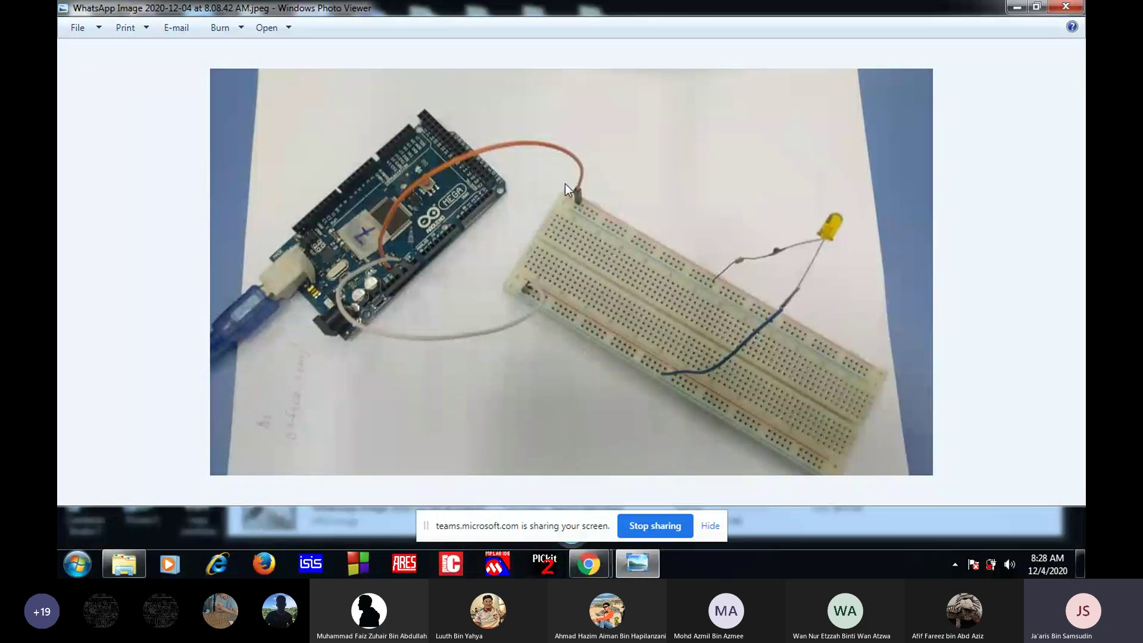
{"action": "left_click", "coordinate": [1078, 5]}
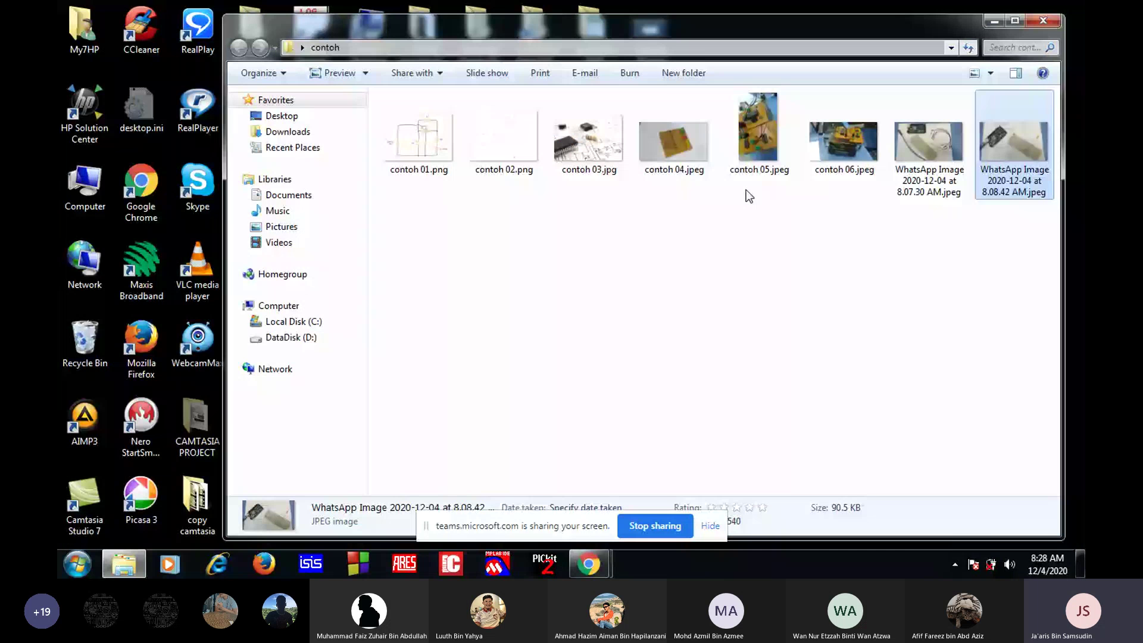
{"action": "left_click", "coordinate": [1053, 24]}
Switch to Google Chrome and replace the existing Google query with a search for "tinkercad arduino"
{"action": "mouse_move", "coordinate": [588, 563]}
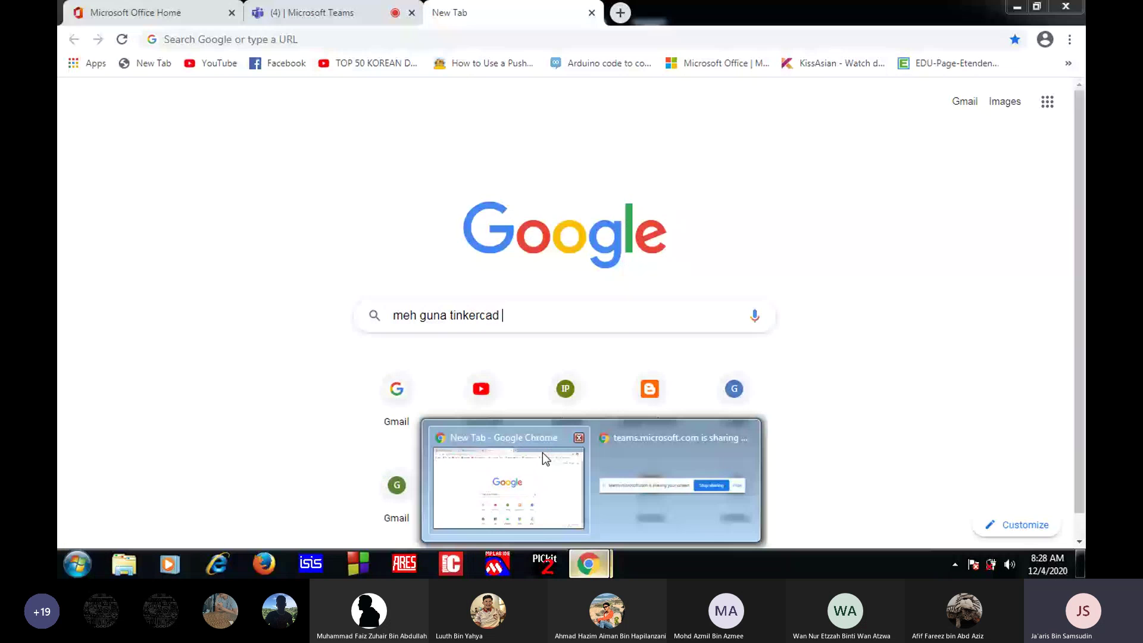
{"action": "left_click", "coordinate": [542, 452]}
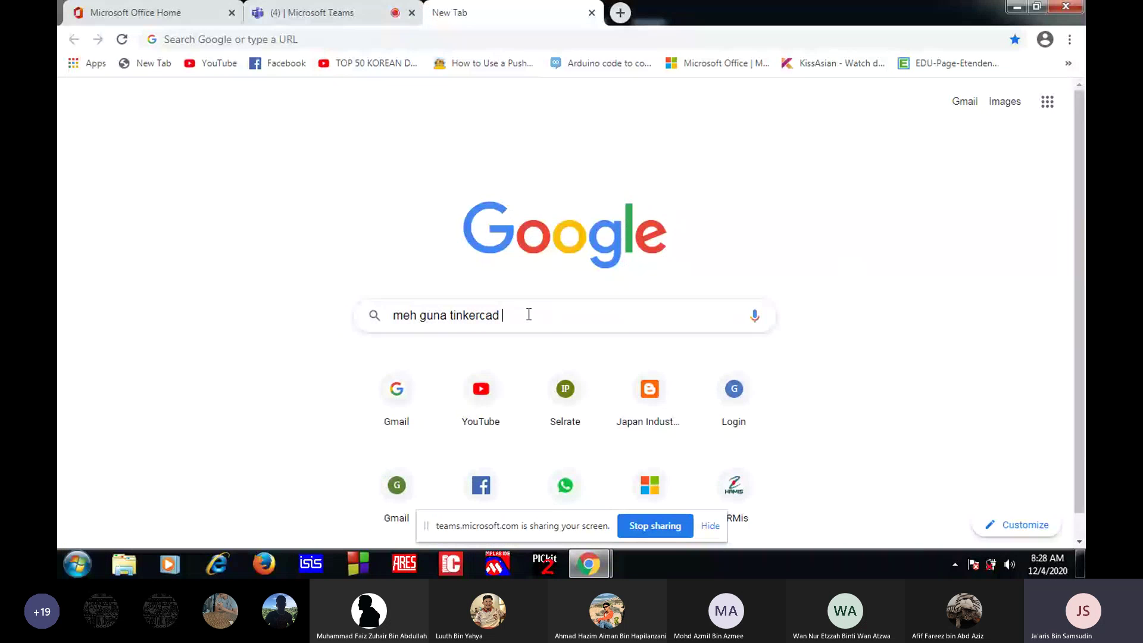
{"action": "key", "text": "BackSpace"}
{"action": "key", "text": "BackSpace"}
{"action": "key", "text": "BackSpace"}
{"action": "key", "text": "BackSpace"}
{"action": "key", "text": "BackSpace"}
{"action": "key", "text": "BackSpace"}
{"action": "key", "text": "BackSpace"}
{"action": "key", "text": "BackSpace"}
{"action": "key", "text": "BackSpace"}
{"action": "key", "text": "BackSpace"}
{"action": "key", "text": "BackSpace"}
{"action": "key", "text": "BackSpace"}
{"action": "key", "text": "BackSpace"}
{"action": "key", "text": "BackSpace"}
{"action": "key", "text": "BackSpace"}
{"action": "key", "text": "BackSpace"}
{"action": "key", "text": "BackSpace"}
{"action": "key", "text": "BackSpace"}
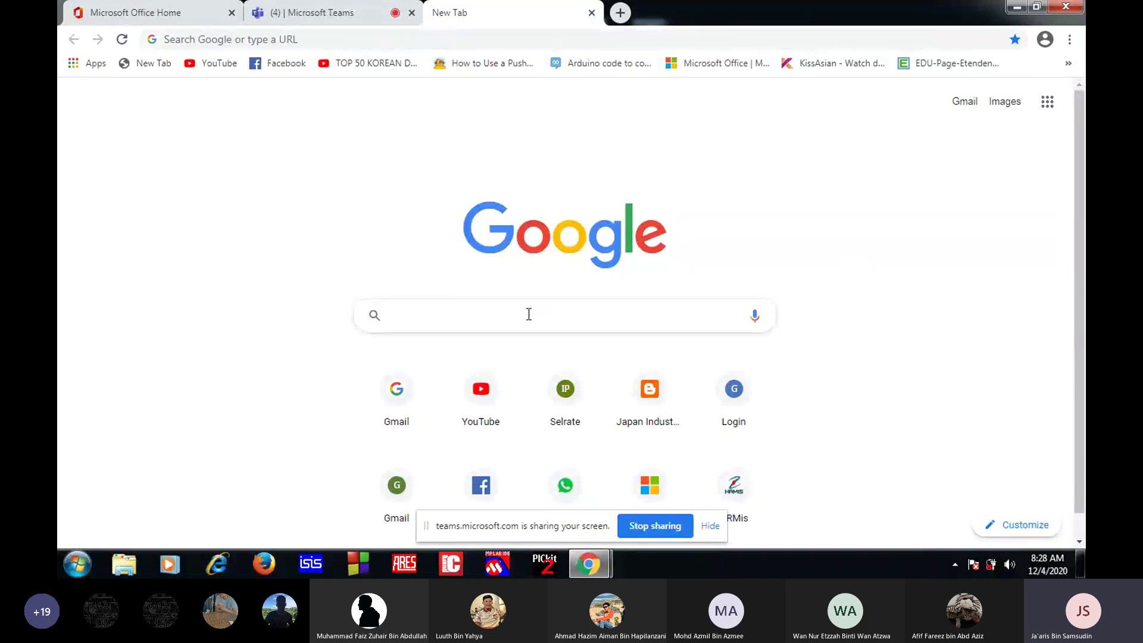
{"action": "type", "text": "tinkerc"}
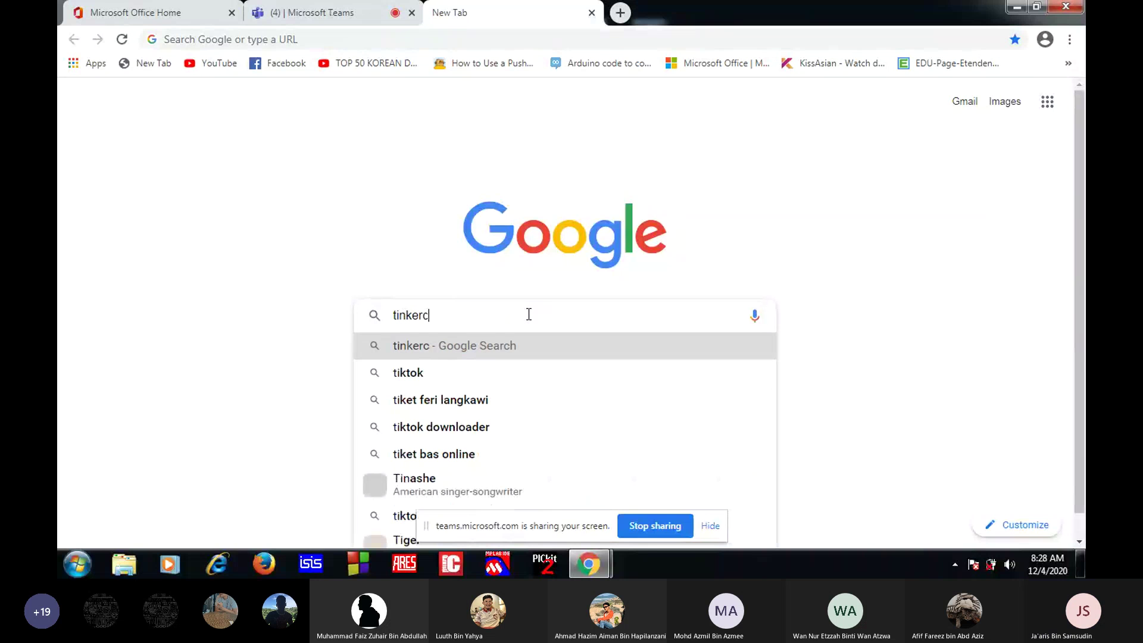
{"action": "type", "text": "ad"}
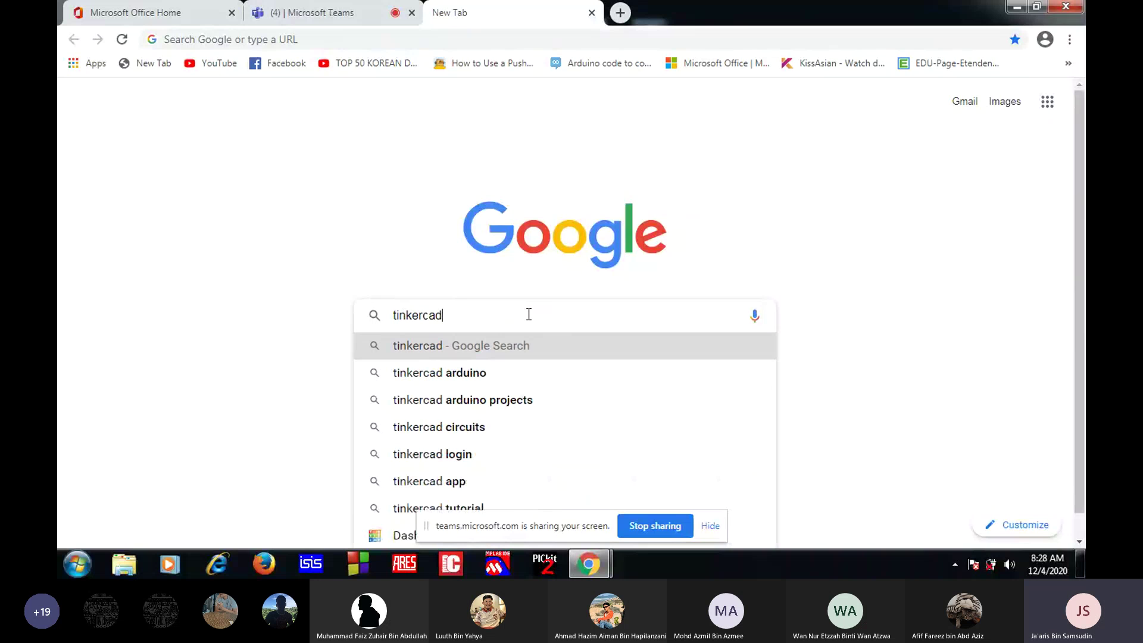
{"action": "left_click", "coordinate": [479, 375]}
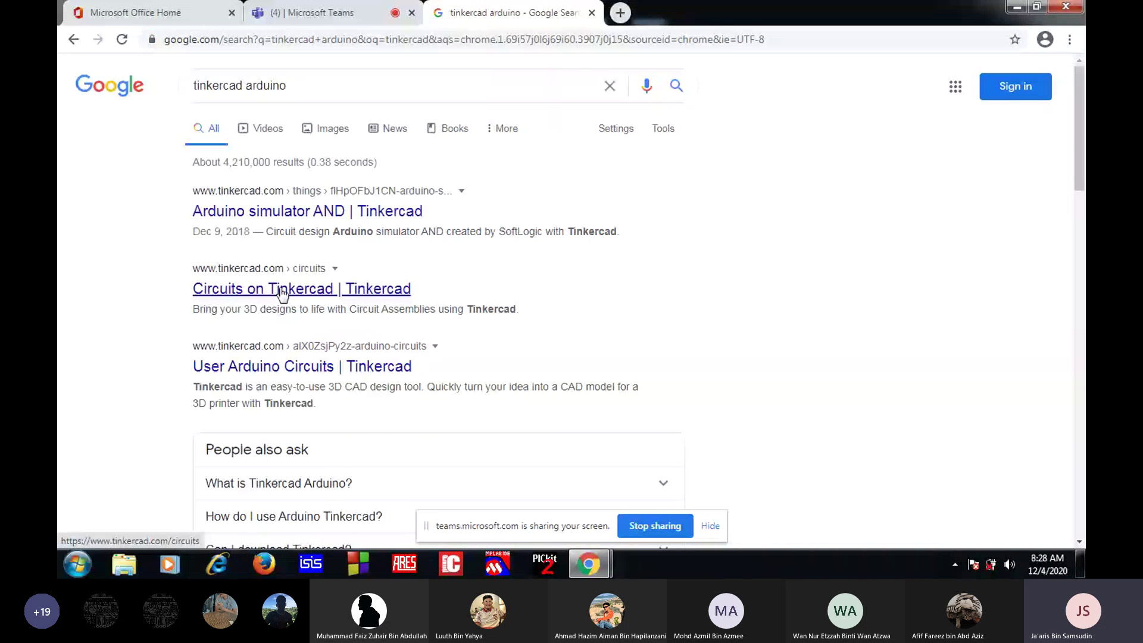
Open the "Circuits on Tinkercad" search result and show the Circuits designs on the account's profile page
{"action": "left_click", "coordinate": [282, 293]}
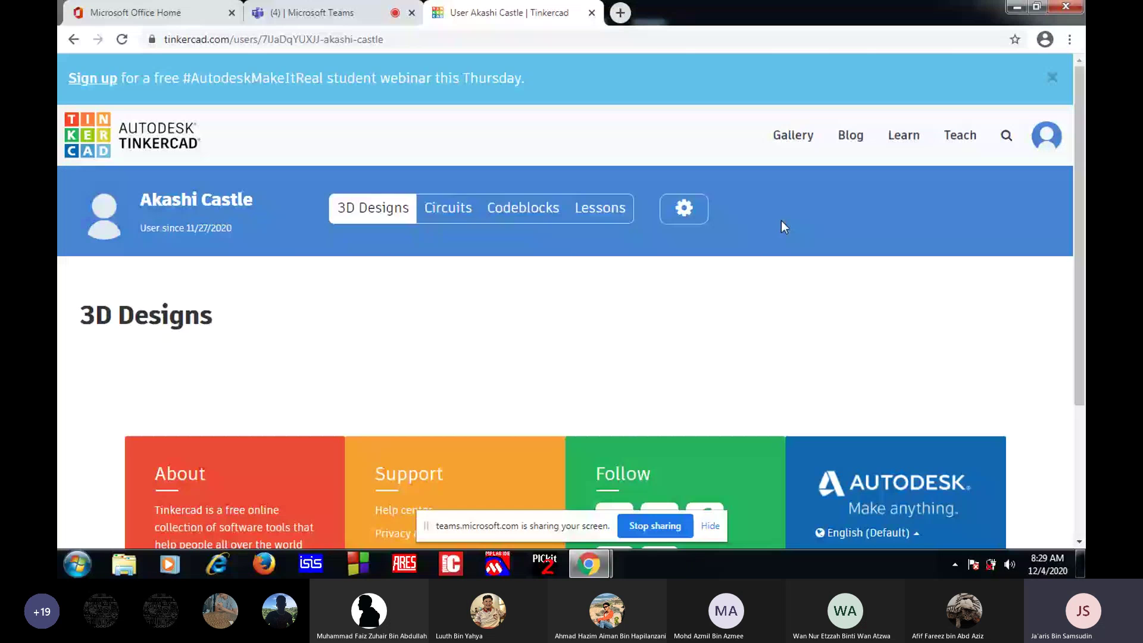
{"action": "left_click", "coordinate": [446, 210]}
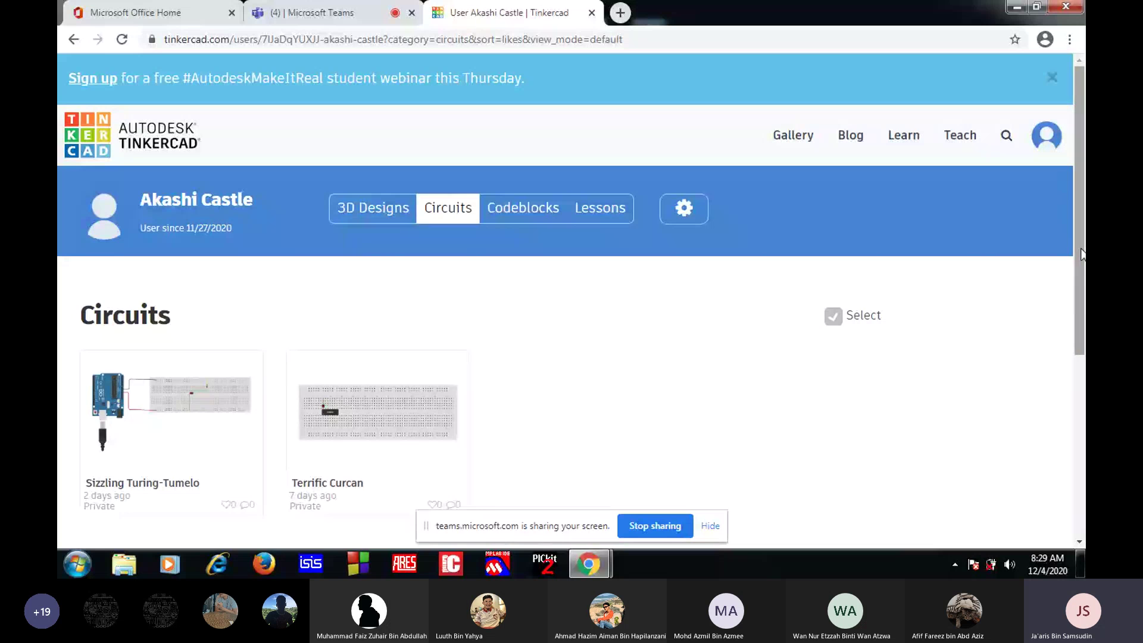
{"action": "left_click_drag", "start_coordinate": [1082, 254], "coordinate": [1083, 276]}
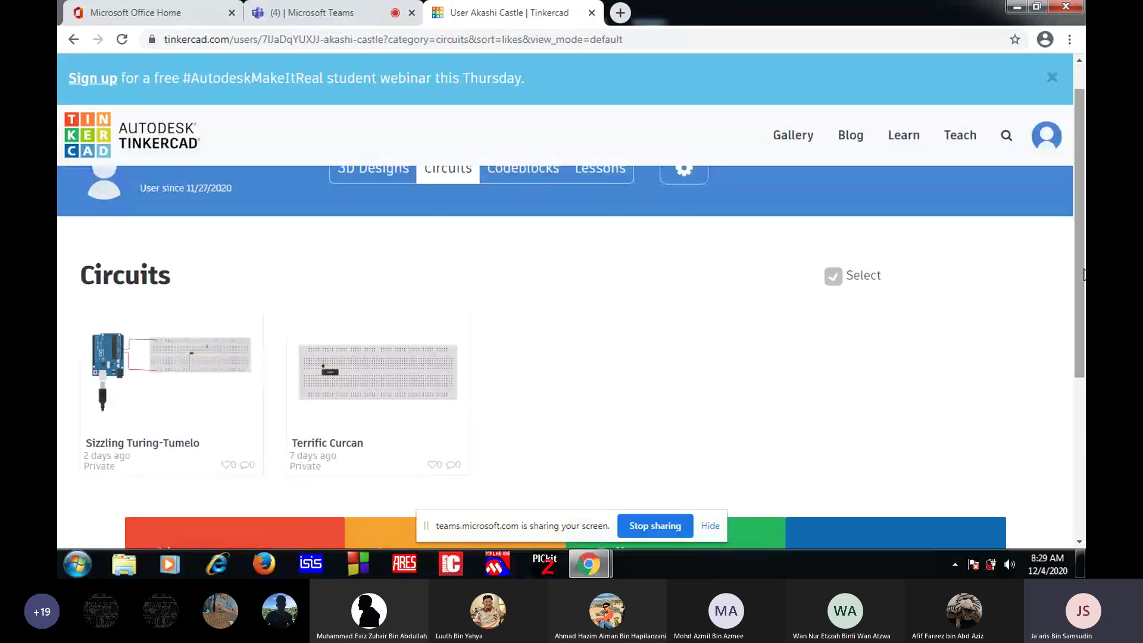
{"action": "left_click_drag", "start_coordinate": [1084, 274], "coordinate": [1076, 251]}
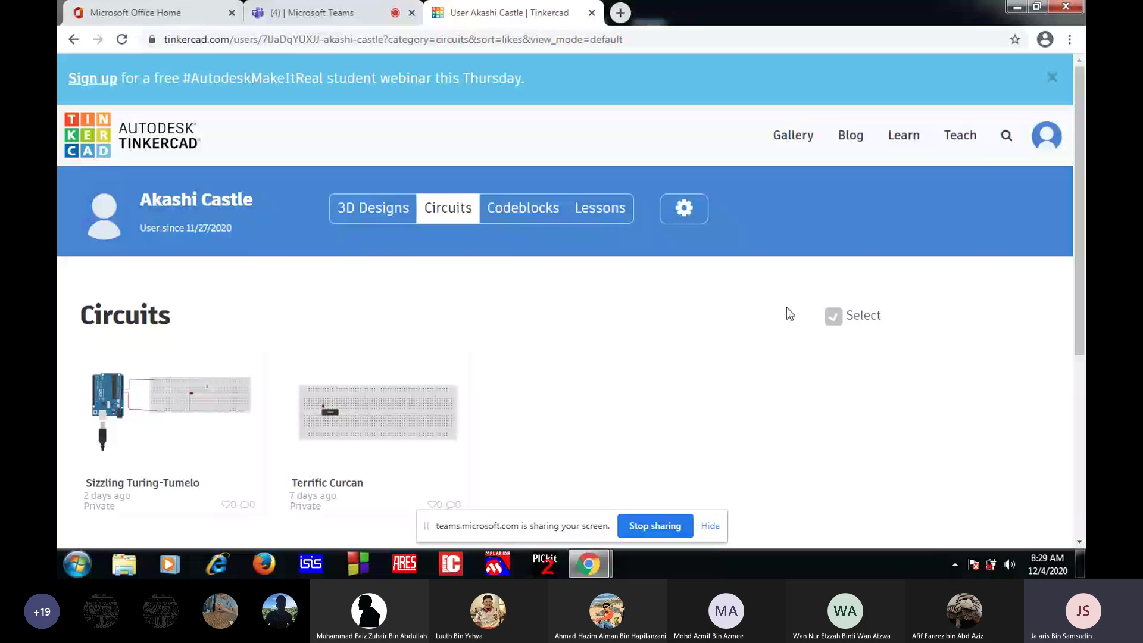
{"action": "mouse_move", "coordinate": [1080, 216]}
{"action": "left_mouse_down"}
{"action": "mouse_move", "coordinate": [1083, 340]}
{"action": "mouse_move", "coordinate": [1085, 227]}
{"action": "left_mouse_up"}
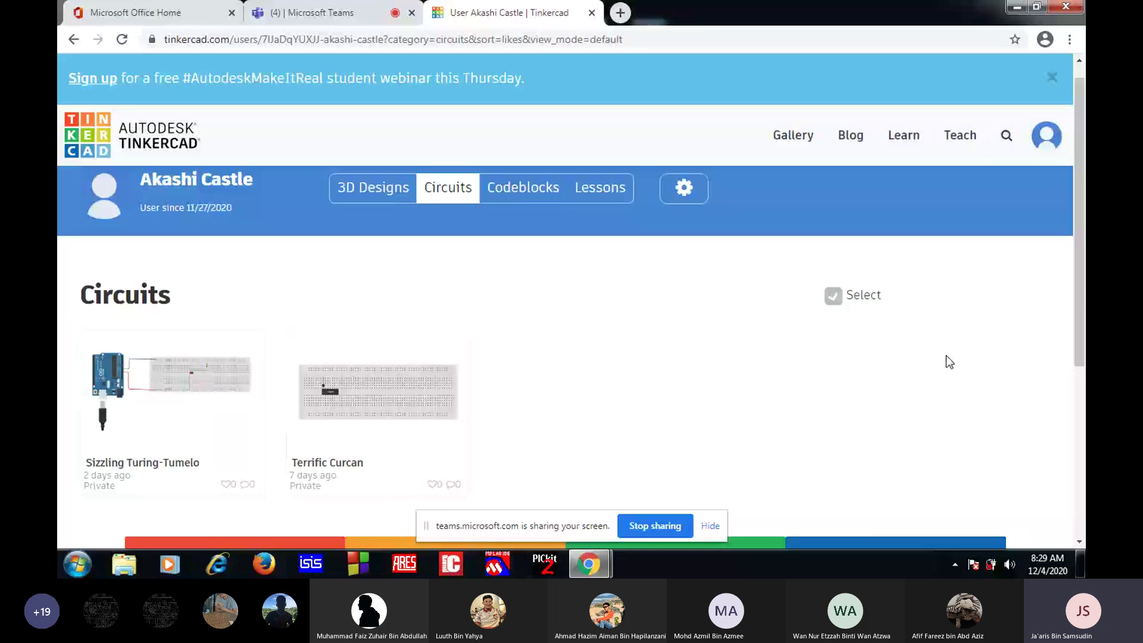
Open the Tinkercad design search and restrict it to Circuits
{"action": "left_click", "coordinate": [1006, 136]}
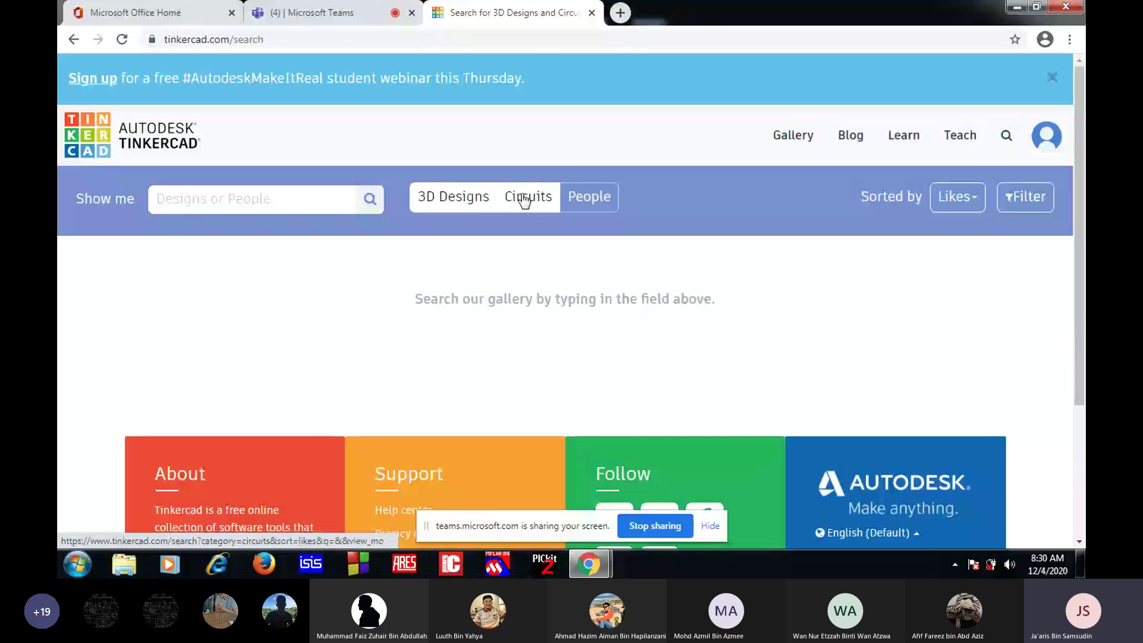
{"action": "left_click", "coordinate": [524, 201]}
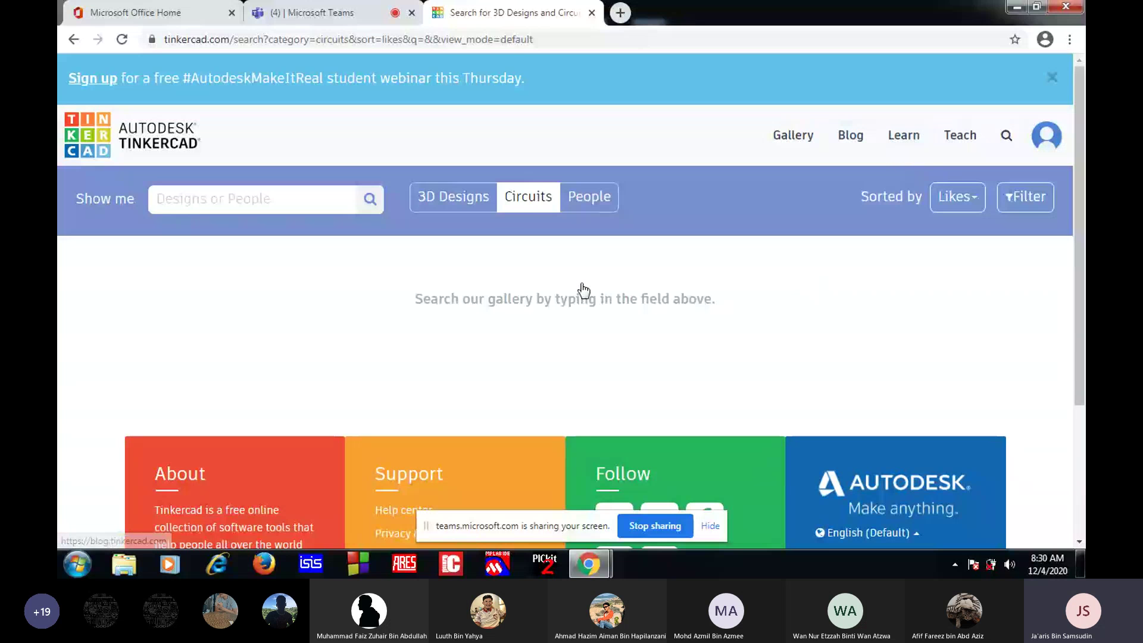
{"action": "left_click", "coordinate": [511, 202]}
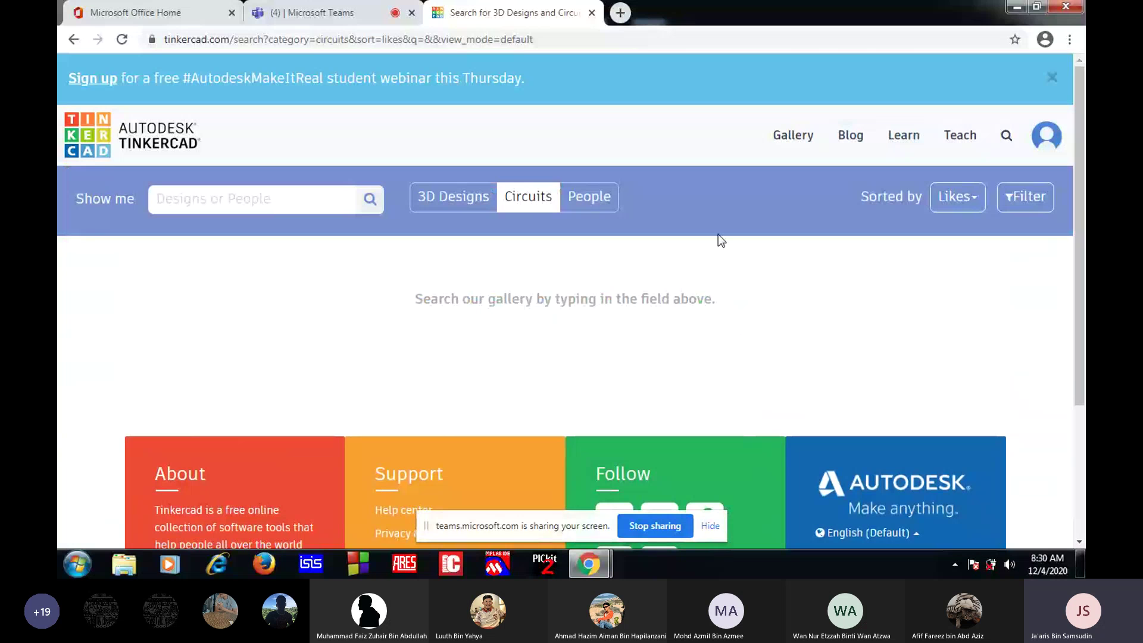
Open the Gallery, switch it to Circuits and browse the staff-favorite circuit examples
{"action": "left_click", "coordinate": [792, 137]}
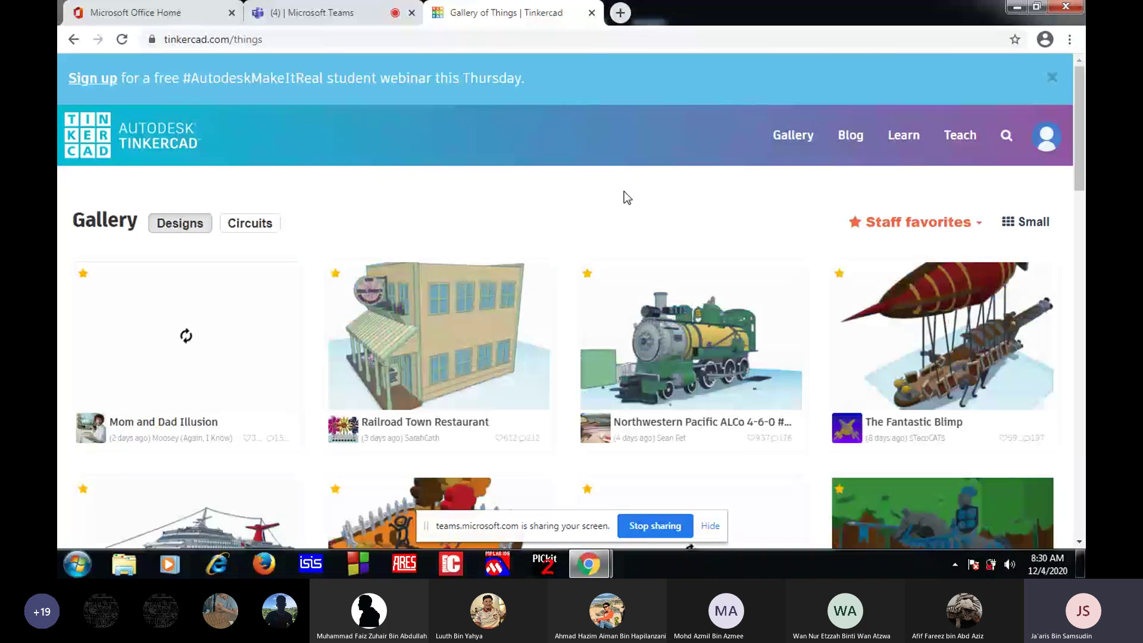
{"action": "left_click", "coordinate": [251, 224]}
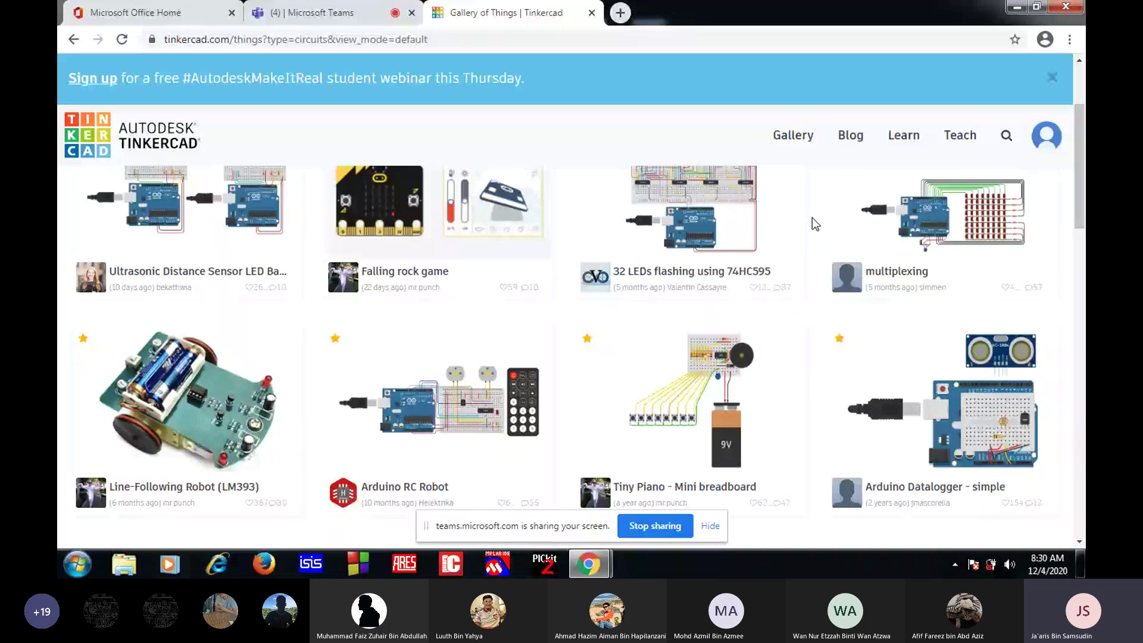
{"action": "scroll", "coordinate": [815, 224], "scroll_direction": "down", "scroll_amount": 9}
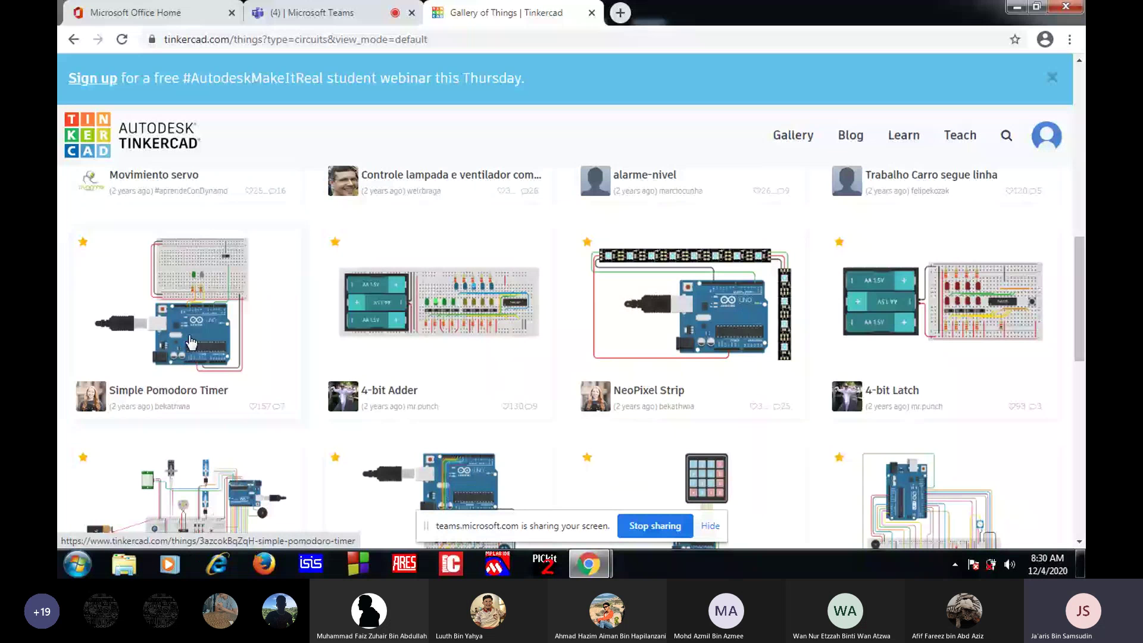
{"action": "scroll", "coordinate": [191, 342], "scroll_direction": "up", "scroll_amount": 10}
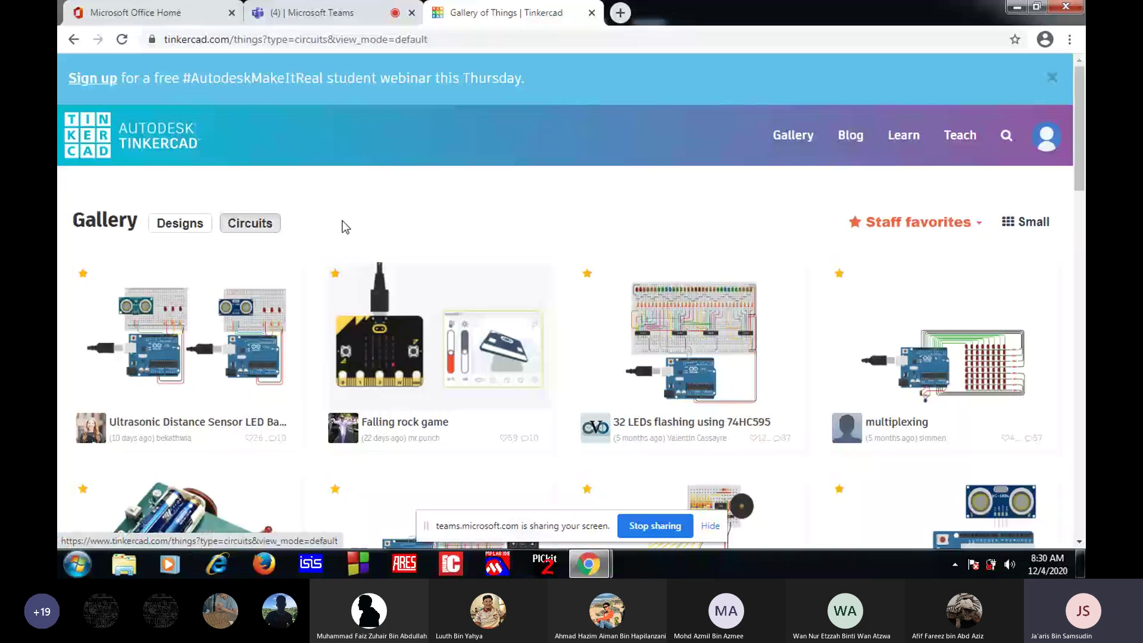
Show the Circuits on the account's profile page, and view and close the Sizzling Turing-Tumelo design
{"action": "left_click", "coordinate": [1043, 141]}
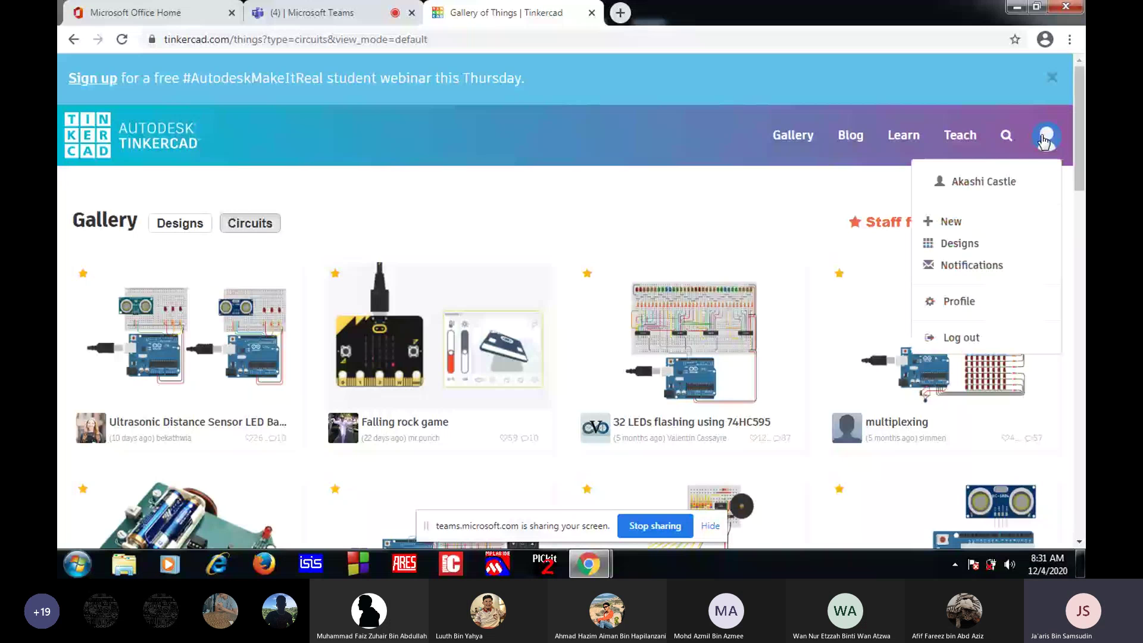
{"action": "left_click", "coordinate": [970, 200]}
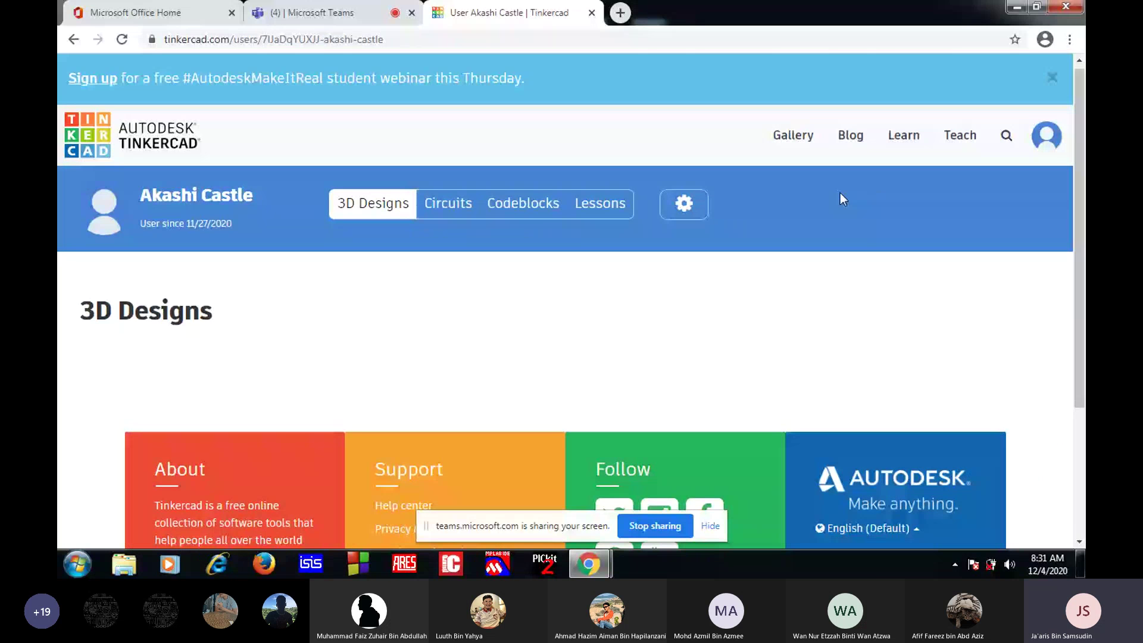
{"action": "left_click", "coordinate": [455, 210]}
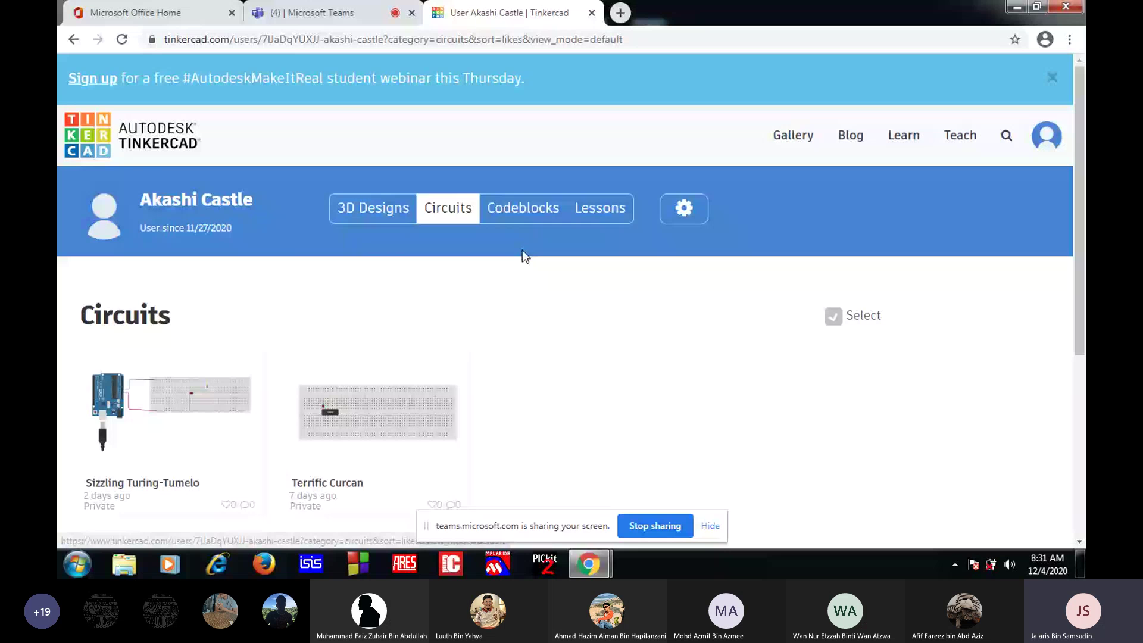
{"action": "scroll", "coordinate": [523, 250], "scroll_direction": "down", "scroll_amount": 3}
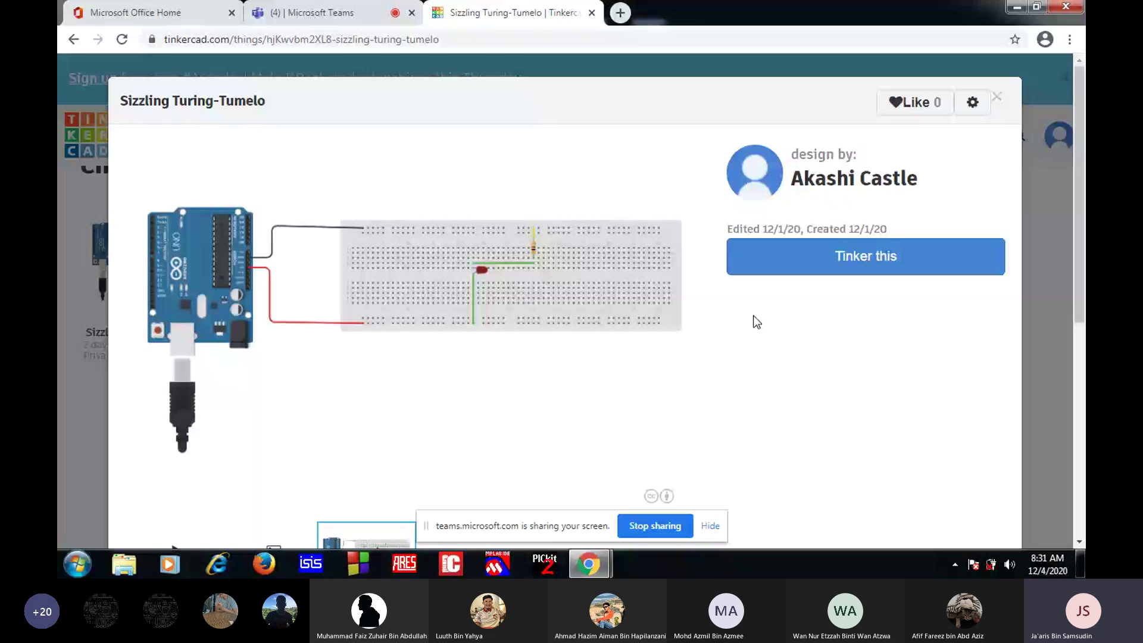
{"action": "left_click", "coordinate": [1047, 146]}
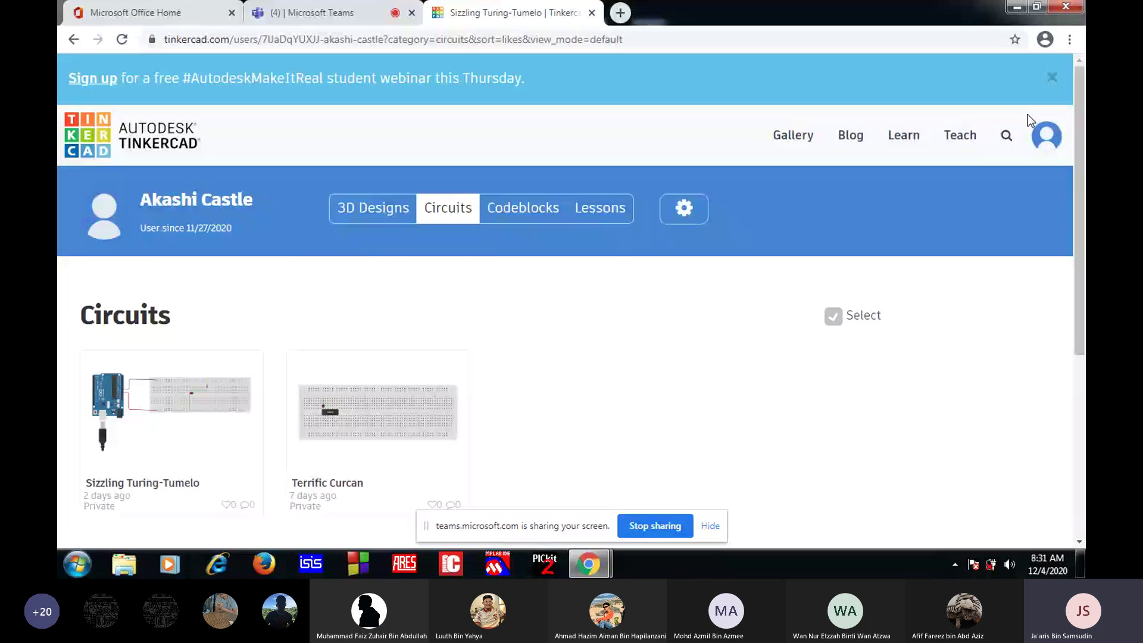
Try to create a new design from the account options, and return to the profile's Circuits page
{"action": "left_click", "coordinate": [1041, 141]}
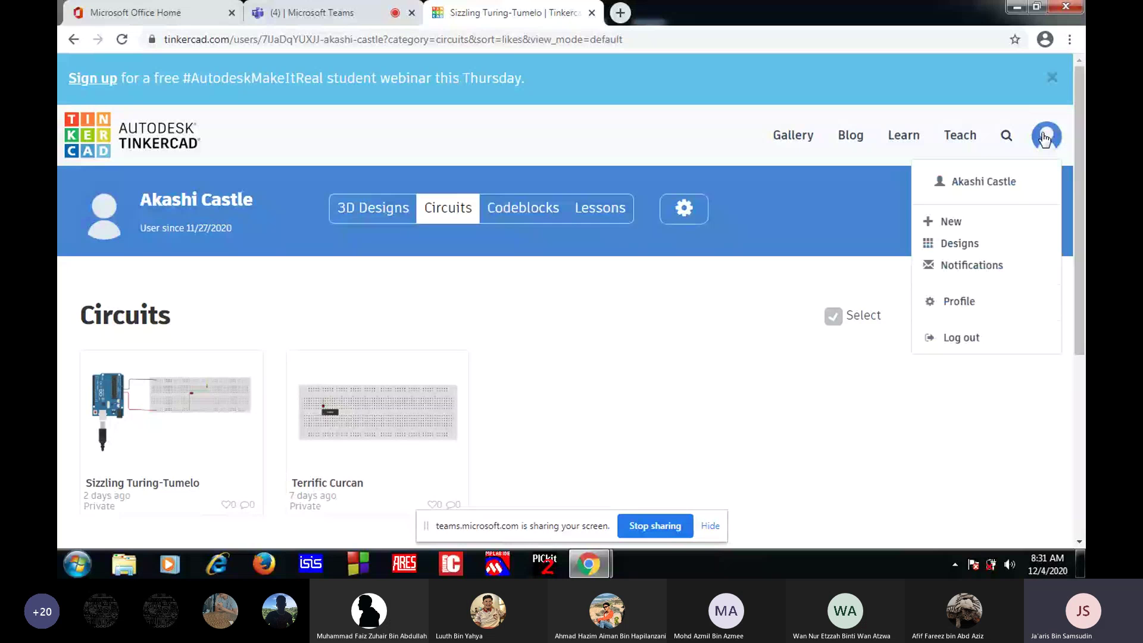
{"action": "left_click", "coordinate": [950, 221]}
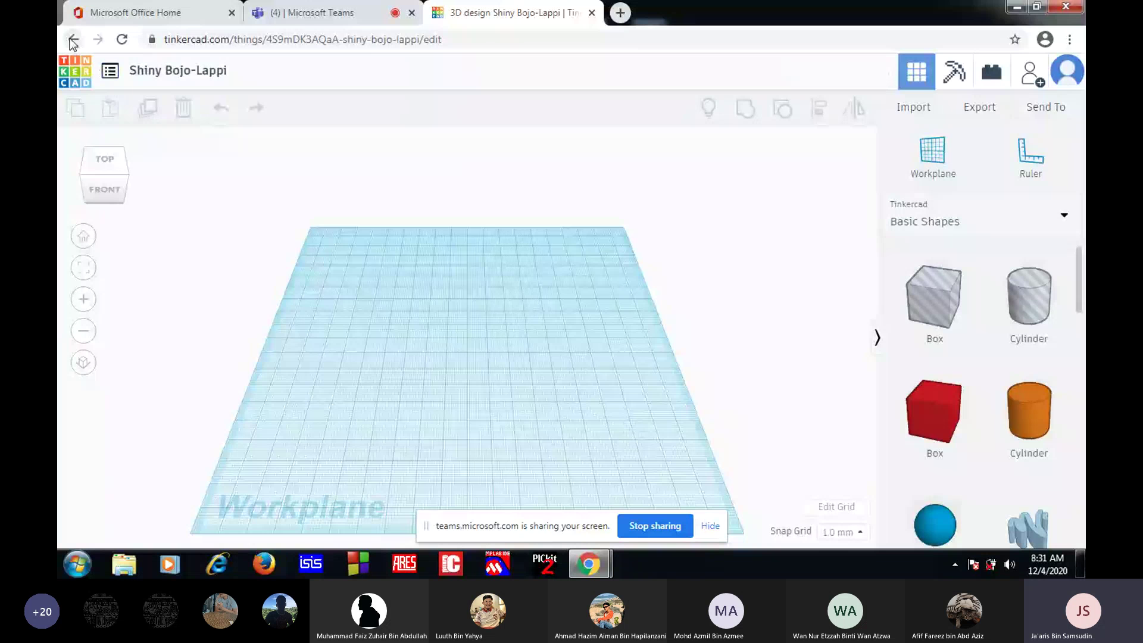
{"action": "left_click", "coordinate": [72, 39]}
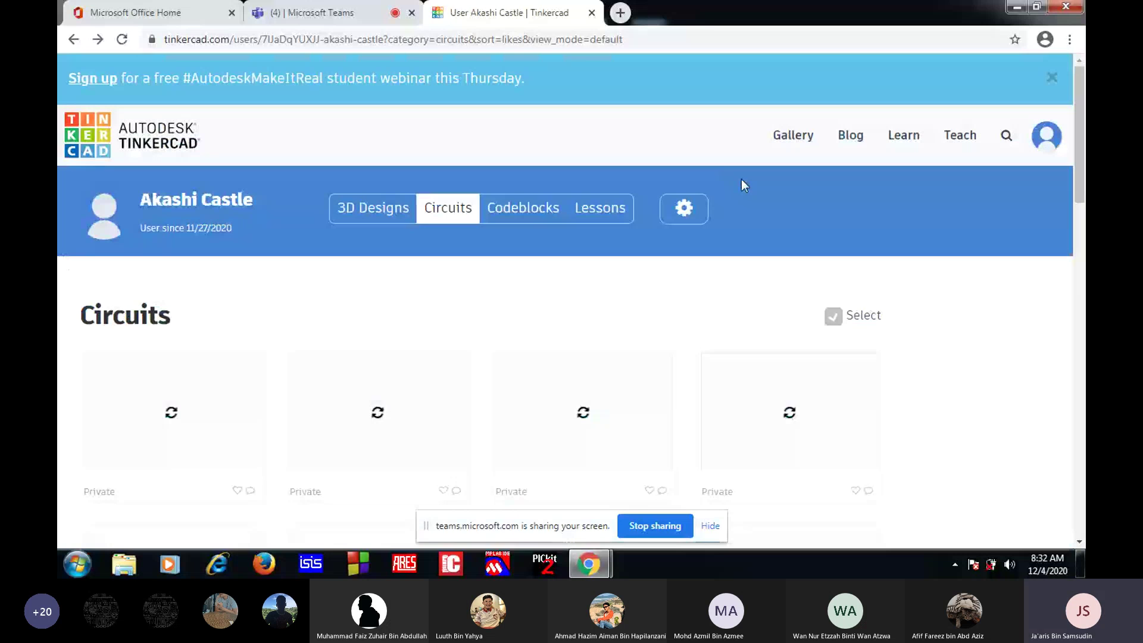
Go to the Tinkercad dashboard at tinkercad.com/dashboard
{"action": "left_click", "coordinate": [685, 209]}
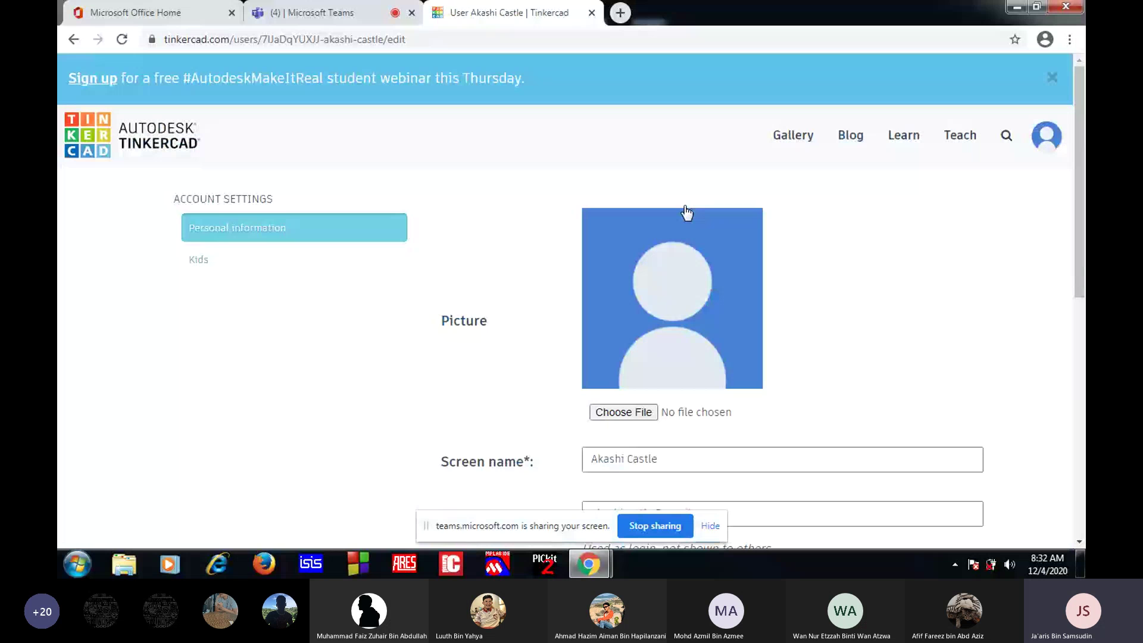
{"action": "left_click", "coordinate": [782, 140]}
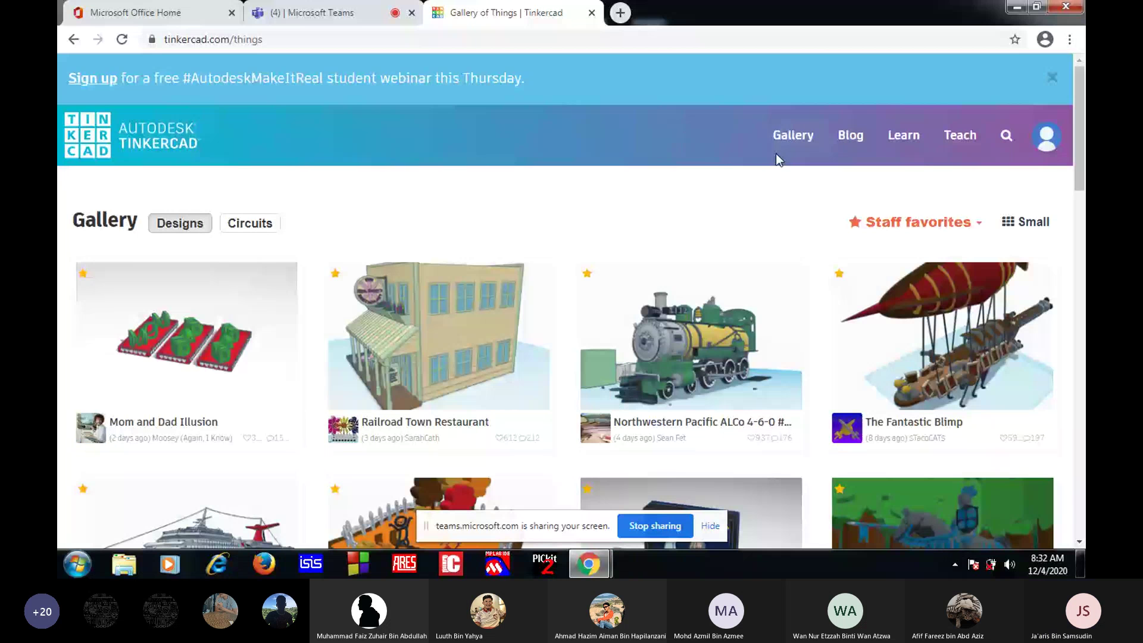
{"action": "double_click", "coordinate": [232, 41]}
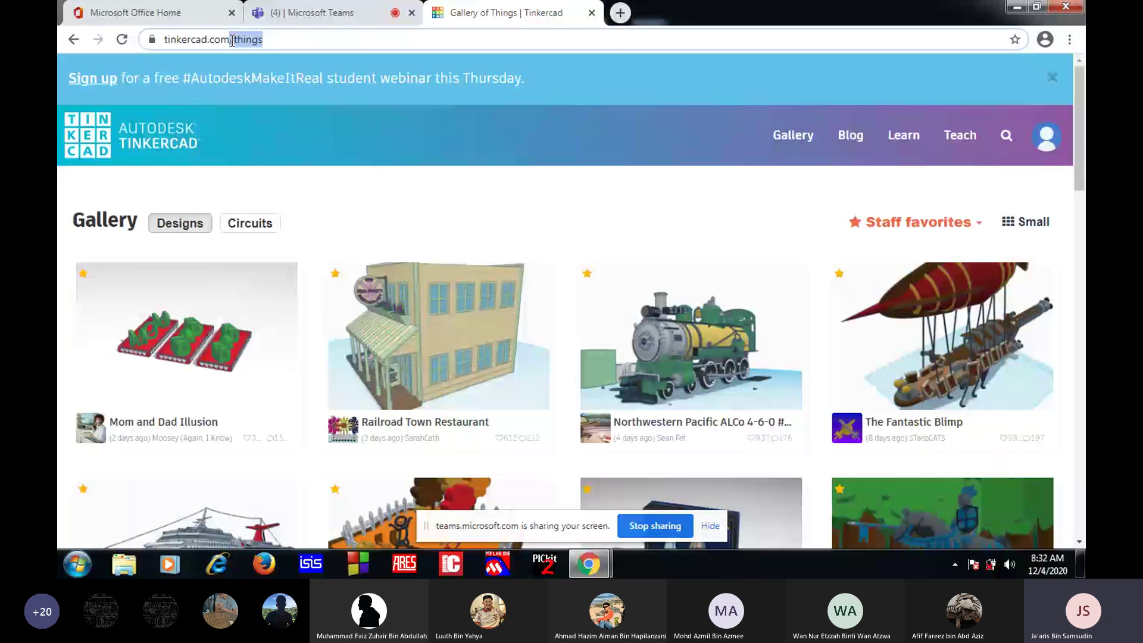
{"action": "type", "text": "dashboard"}
{"action": "key", "text": "Return"}
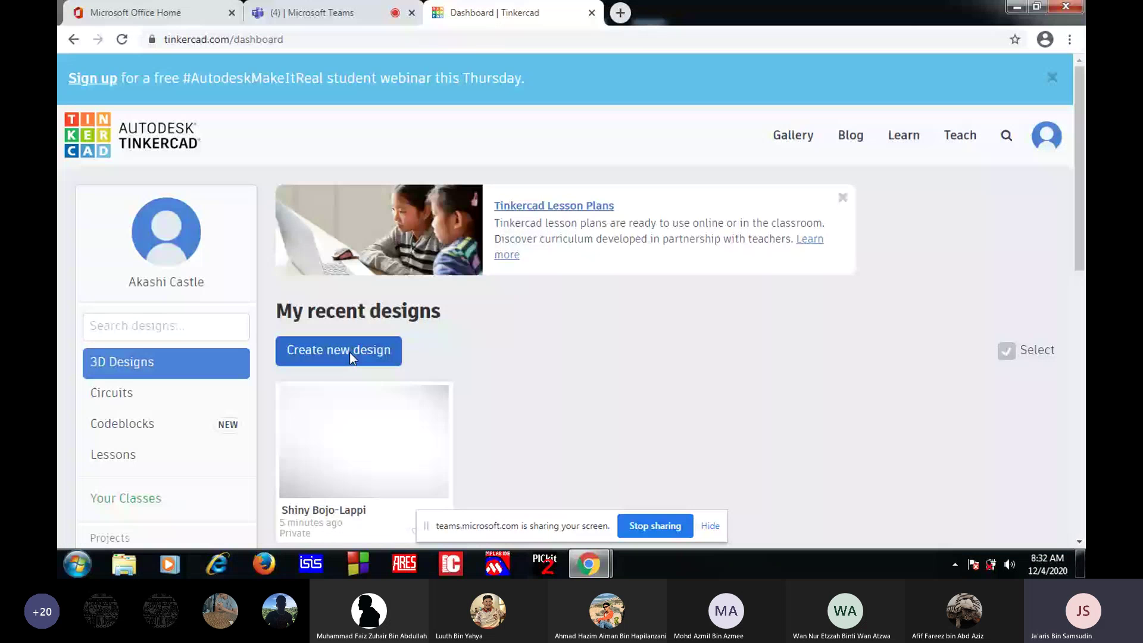
Show the Circuits on the dashboard, create a new circuit and dismiss the hint about Starters
{"action": "left_click", "coordinate": [348, 352]}
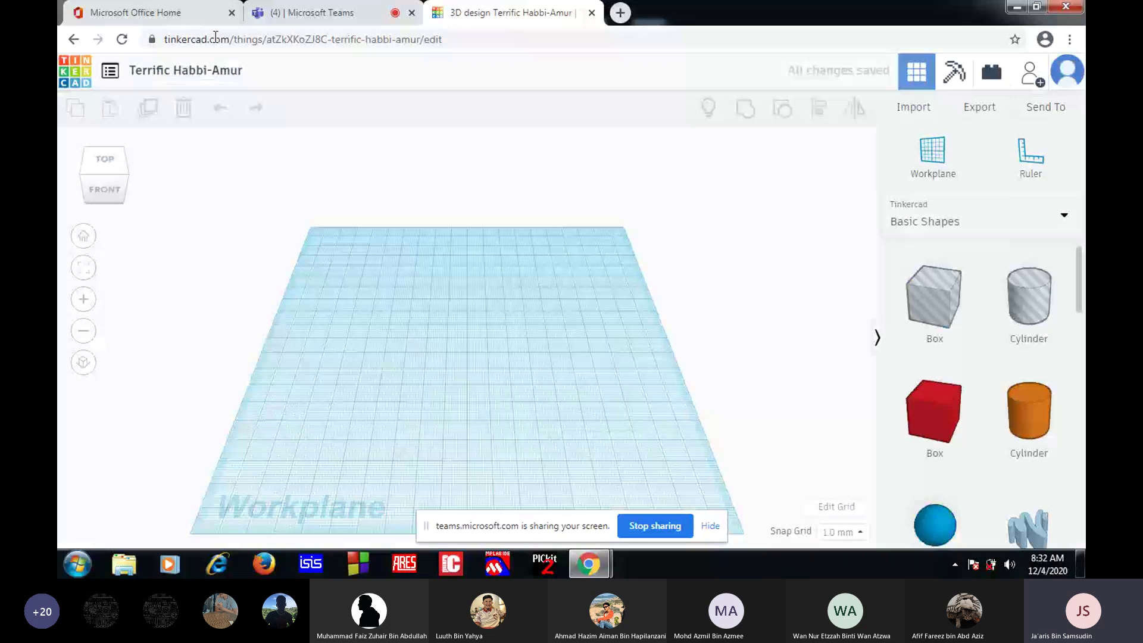
{"action": "key", "text": "alt+Left"}
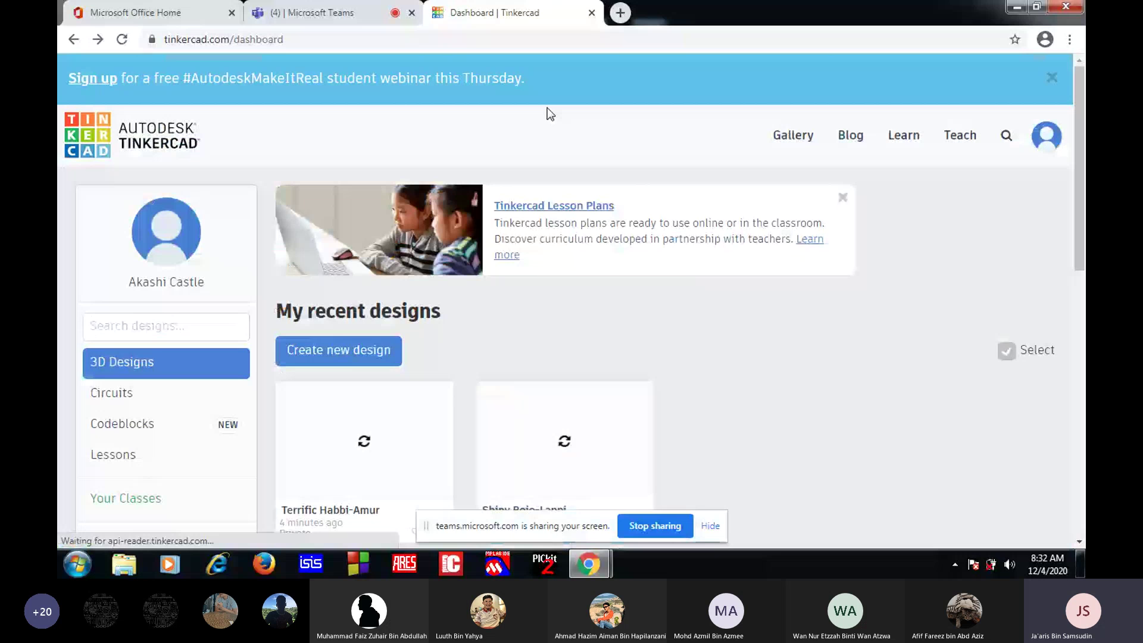
{"action": "left_click", "coordinate": [193, 395]}
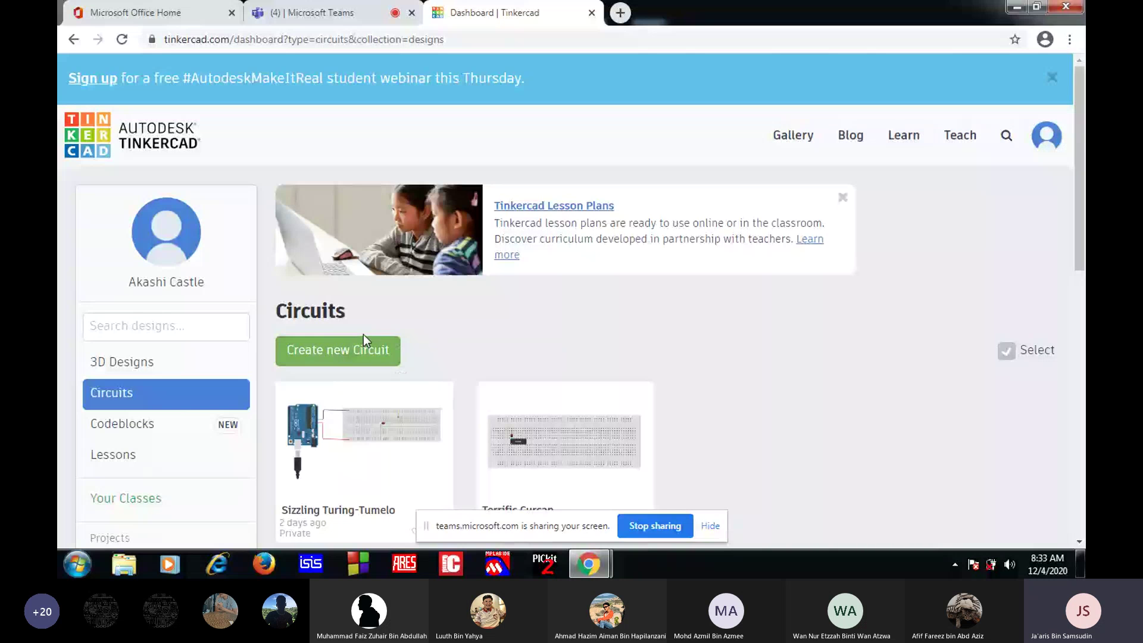
{"action": "left_click", "coordinate": [348, 352]}
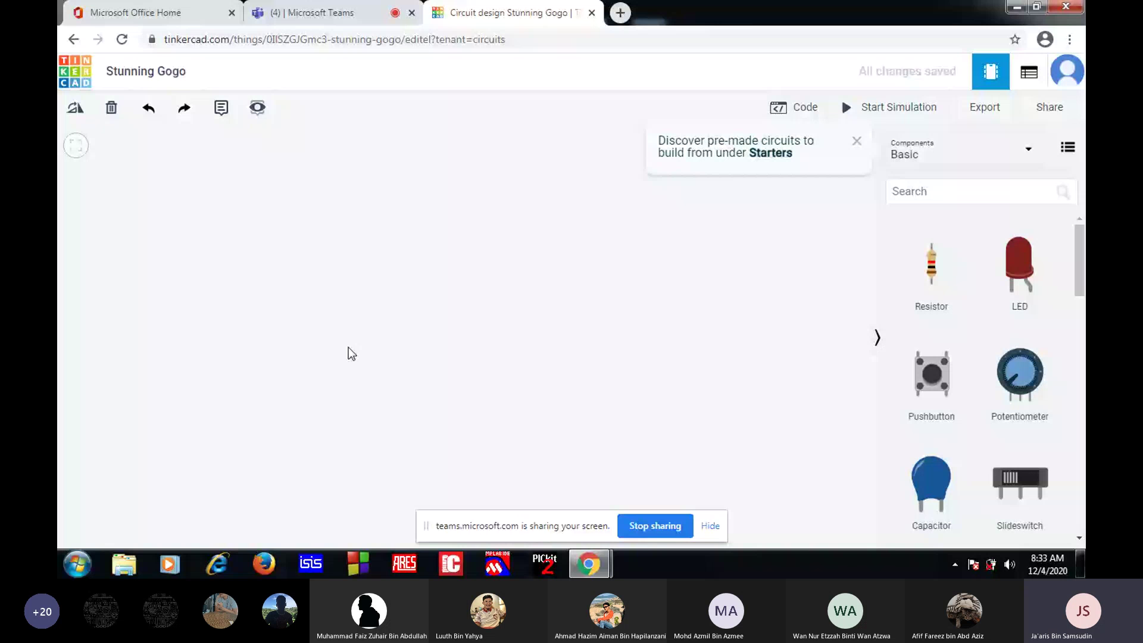
{"action": "left_click", "coordinate": [857, 141]}
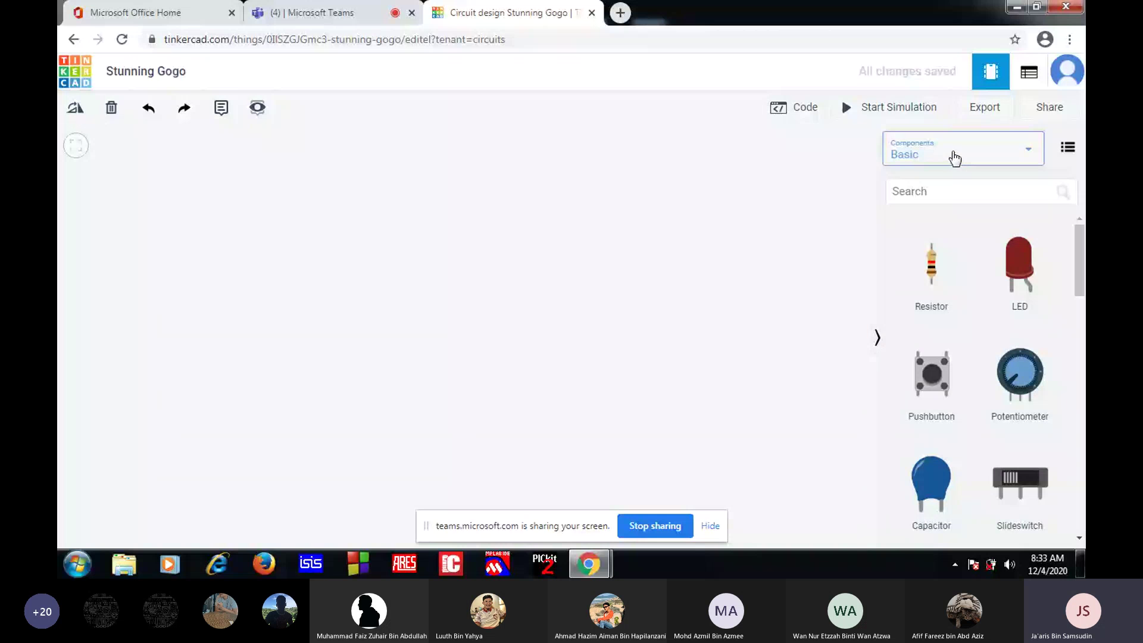
Show all components in the library and place a Breadboard Small in the middle of the workspace
{"action": "left_click", "coordinate": [1032, 153]}
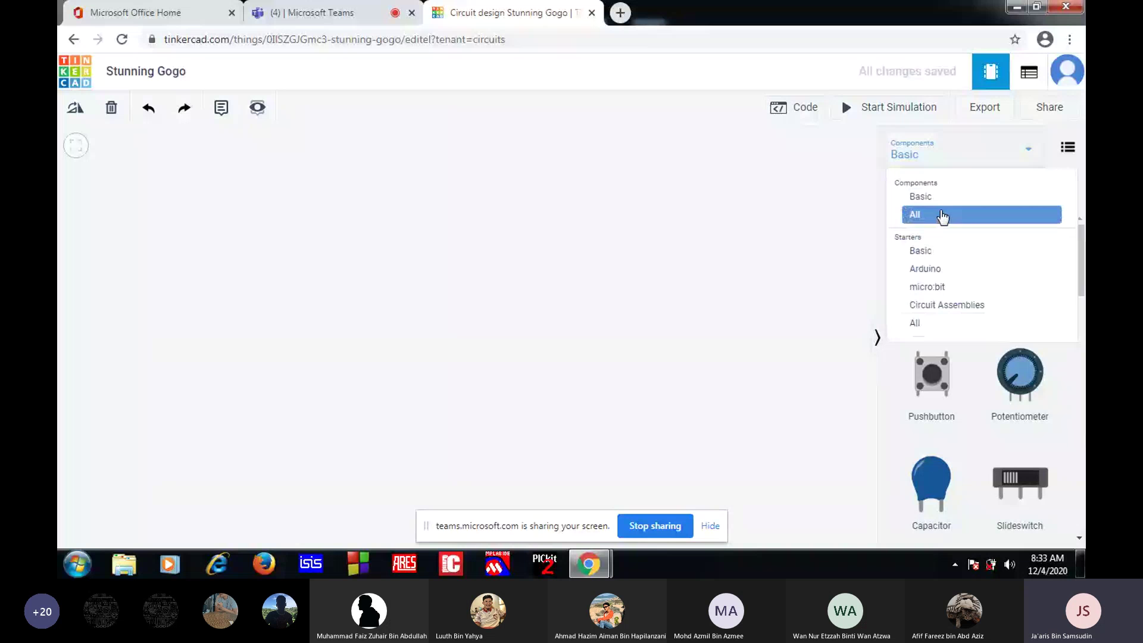
{"action": "left_click", "coordinate": [942, 216]}
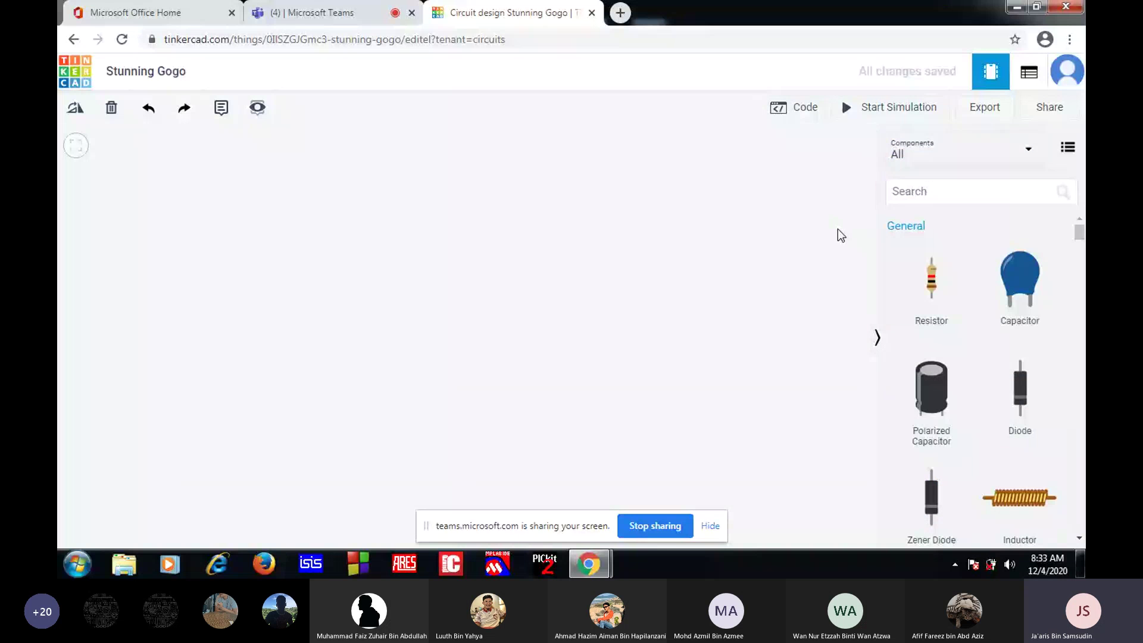
{"action": "left_click_drag", "start_coordinate": [1081, 233], "coordinate": [1082, 299]}
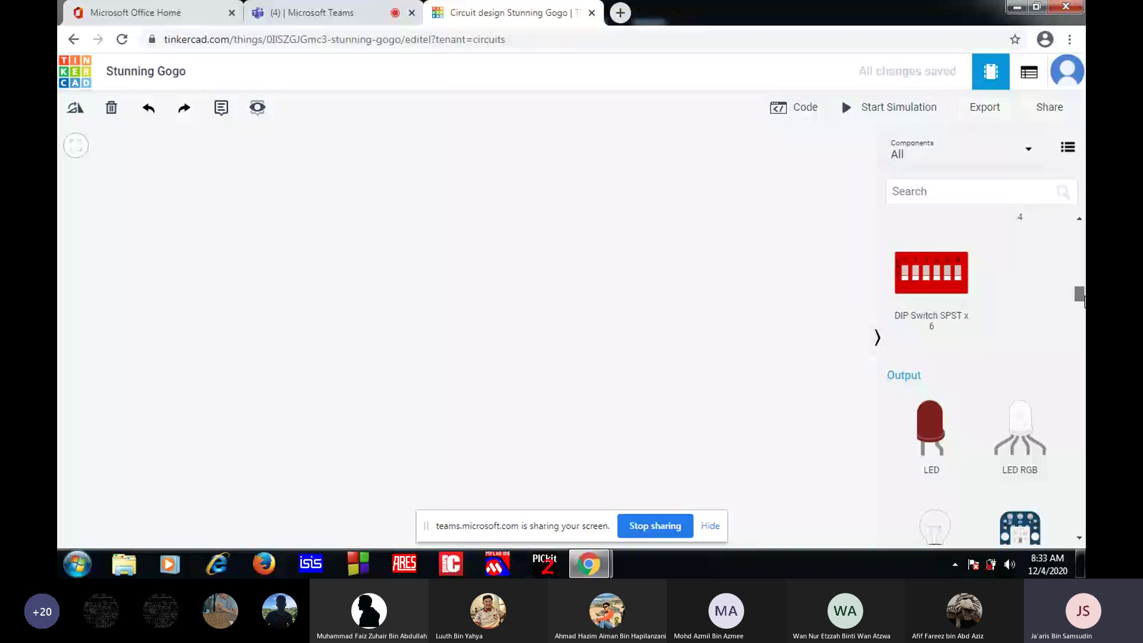
{"action": "left_click_drag", "start_coordinate": [1083, 299], "coordinate": [1080, 352]}
{"action": "left_click_drag", "start_coordinate": [1079, 358], "coordinate": [1079, 384]}
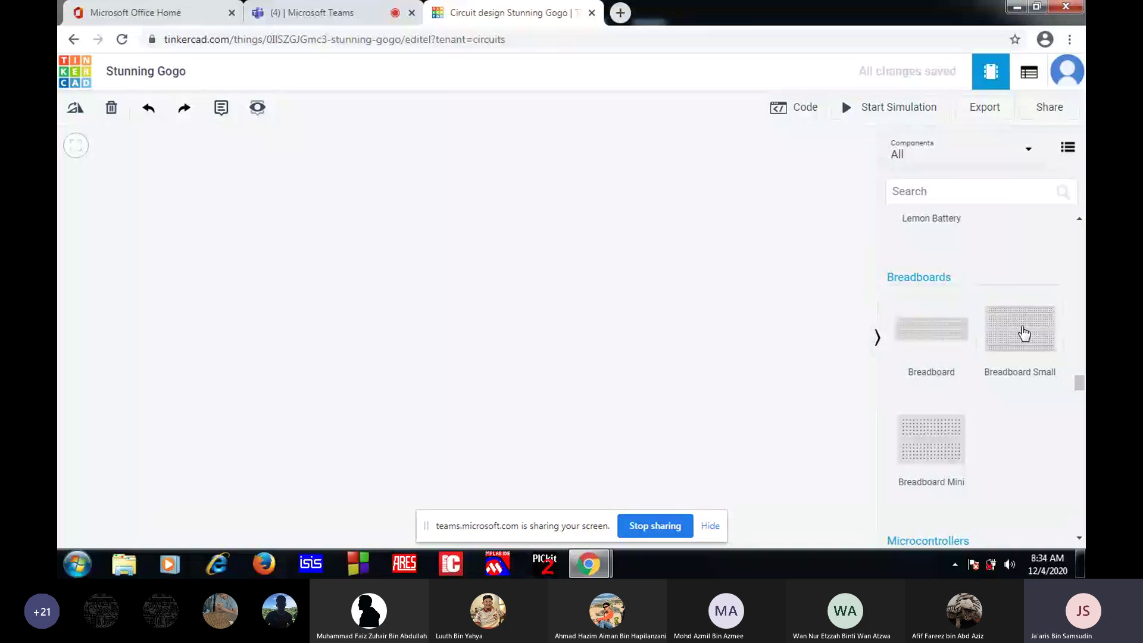
{"action": "left_click", "coordinate": [623, 324]}
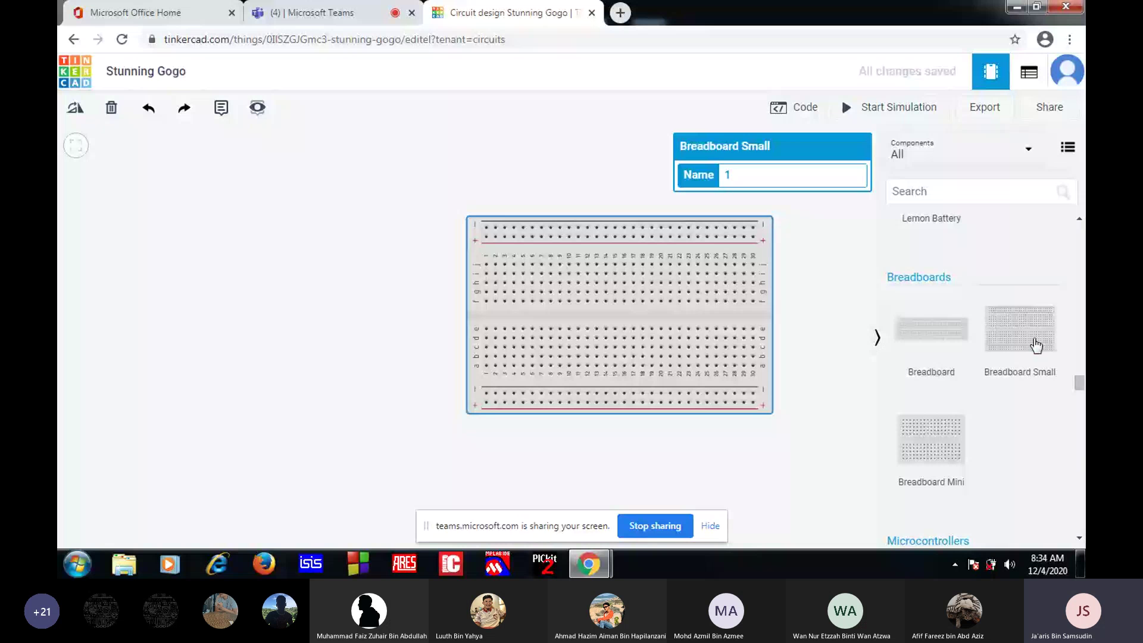
Place an Arduino Uno R3 to the left of the small breadboard
{"action": "left_click", "coordinate": [1080, 385]}
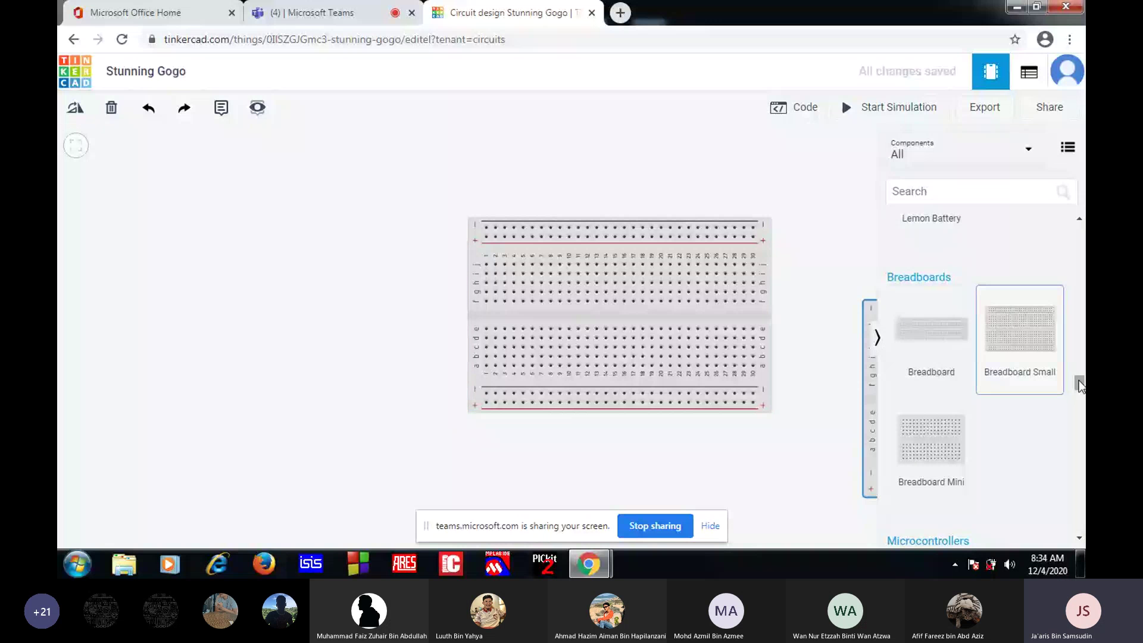
{"action": "mouse_move", "coordinate": [1081, 386]}
{"action": "left_mouse_down"}
{"action": "mouse_move", "coordinate": [1080, 407]}
{"action": "mouse_move", "coordinate": [1082, 398]}
{"action": "left_mouse_up"}
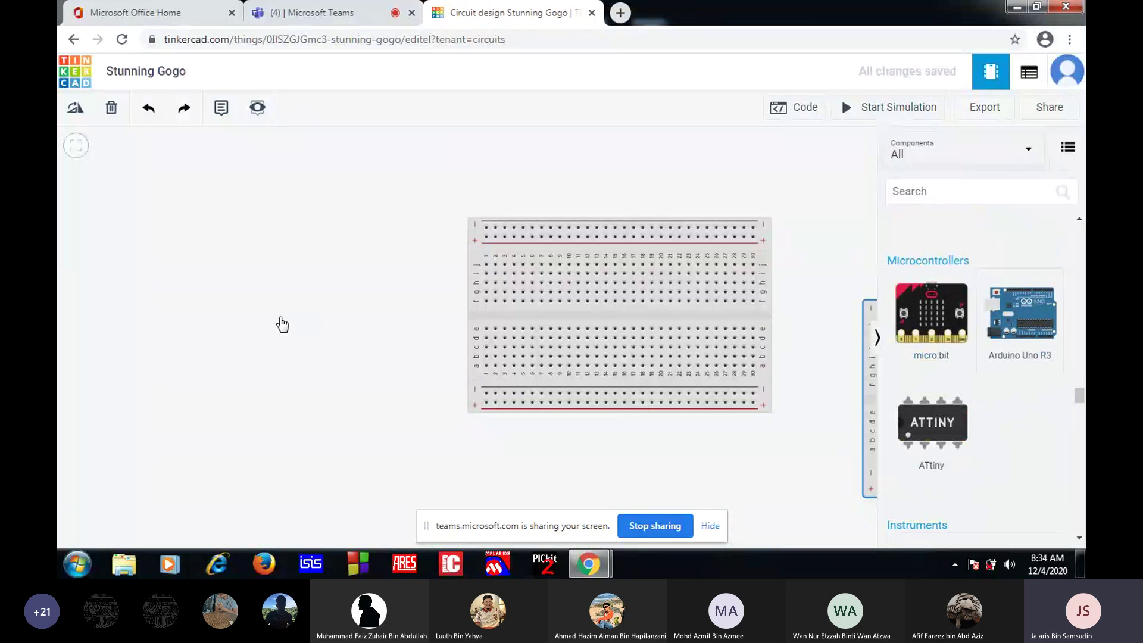
{"action": "left_click", "coordinate": [258, 320]}
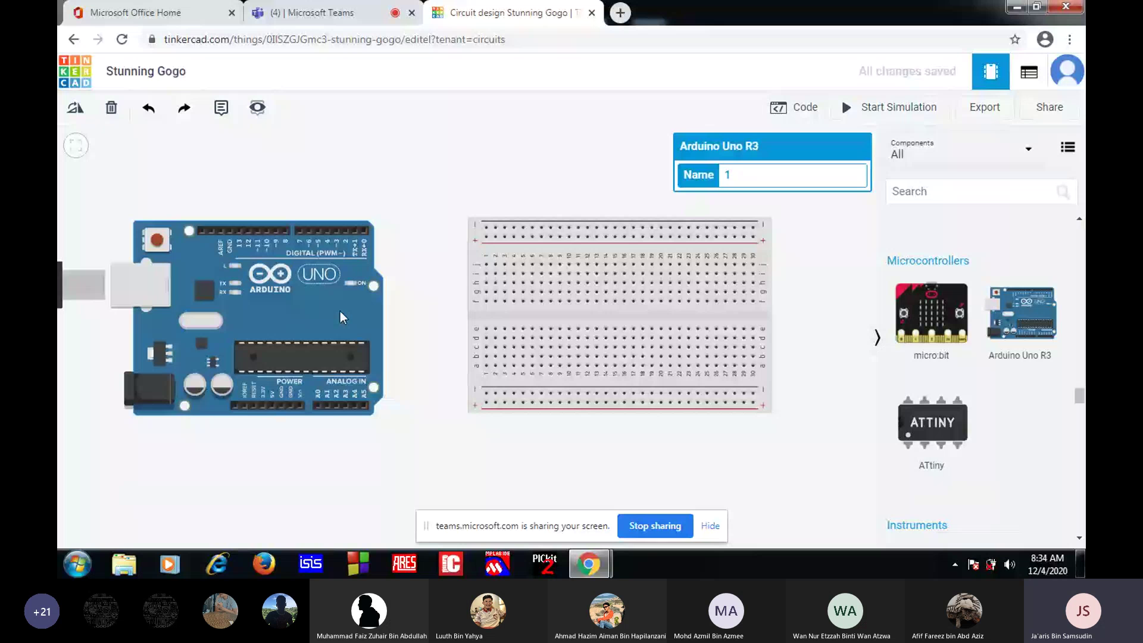
Rotate the Arduino Uno R3 until its USB connector points downward and its power and analog pins face the breadboard
{"action": "left_click", "coordinate": [75, 109]}
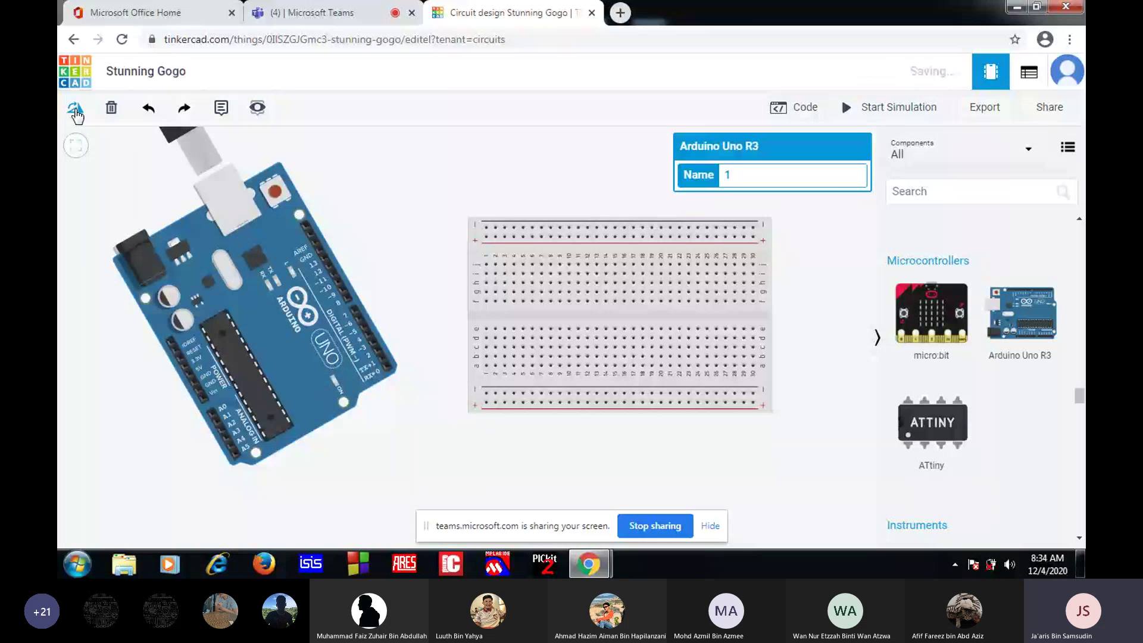
{"action": "left_click", "coordinate": [75, 108]}
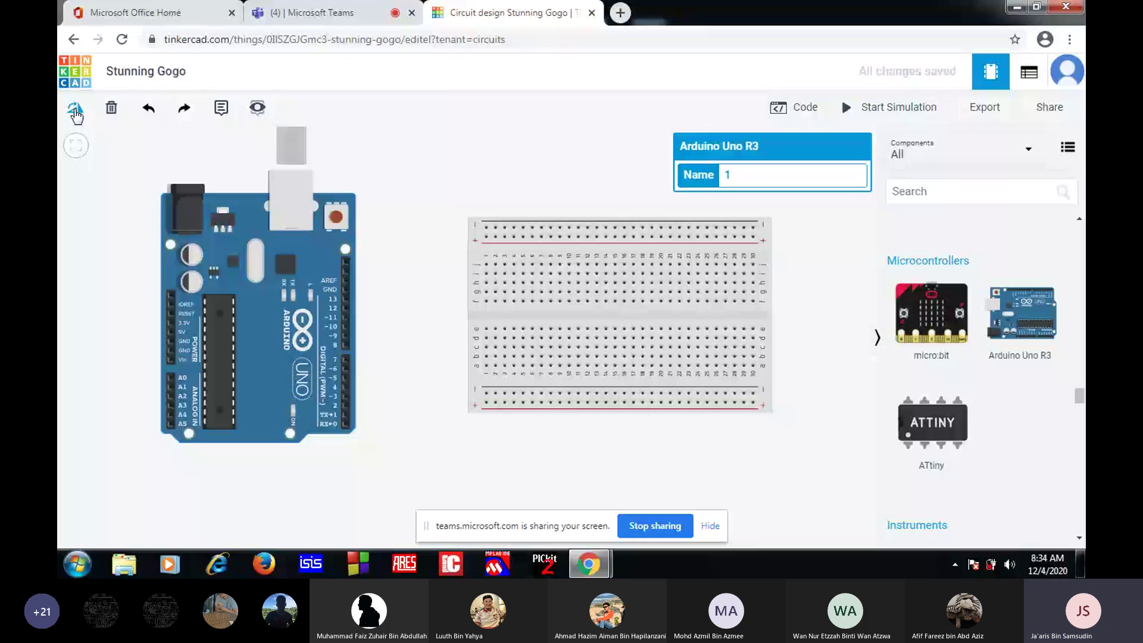
{"action": "left_click", "coordinate": [75, 108]}
{"action": "left_click", "coordinate": [76, 113]}
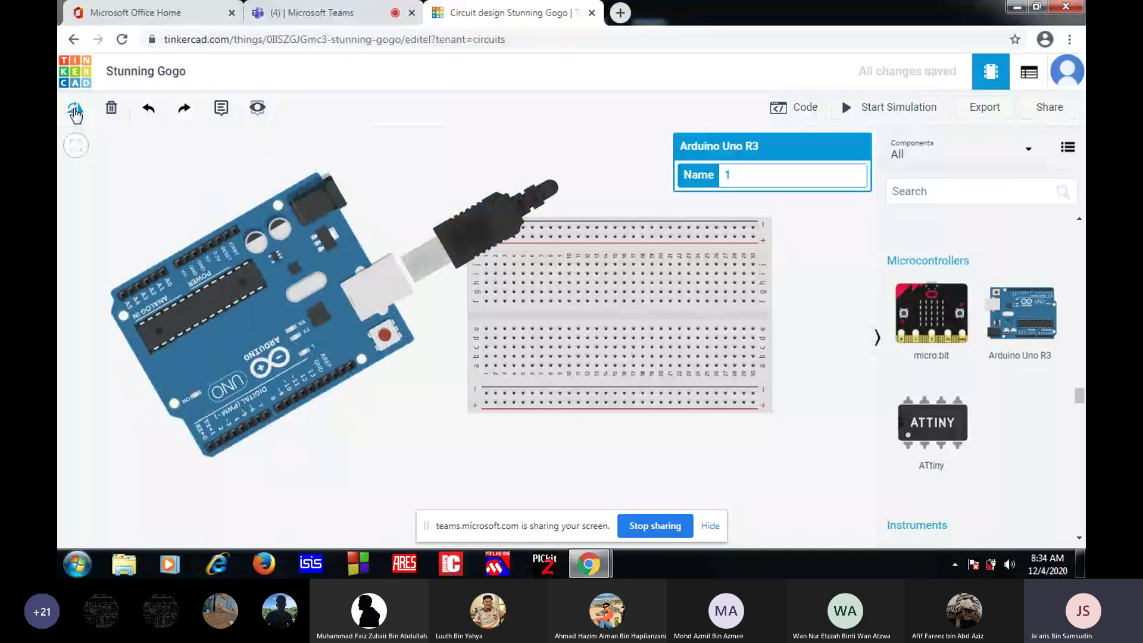
{"action": "left_click", "coordinate": [76, 113]}
{"action": "left_click", "coordinate": [76, 113]}
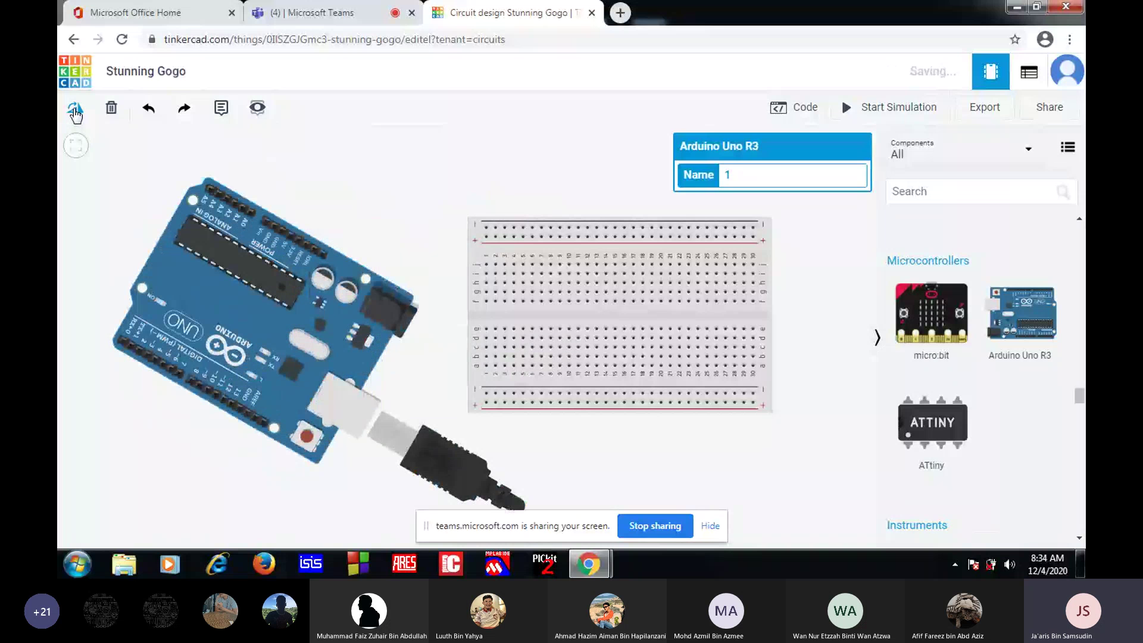
{"action": "left_click", "coordinate": [76, 113]}
{"action": "left_click", "coordinate": [76, 114]}
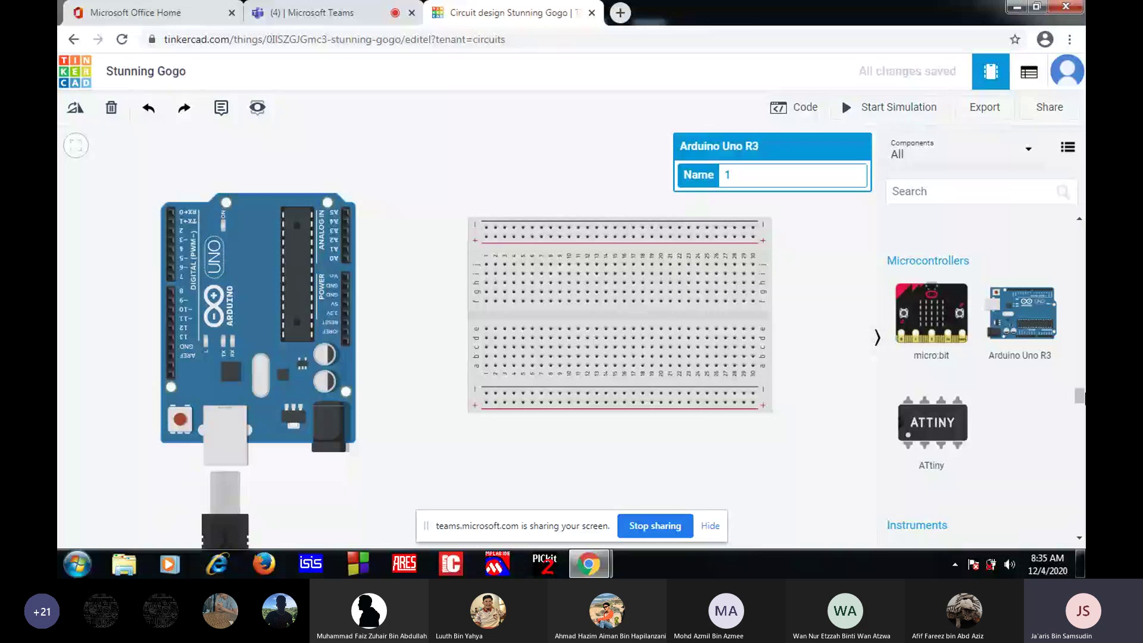
Find the LED among the output components and place one on the upper half of the breadboard
{"action": "left_click_drag", "start_coordinate": [1082, 396], "coordinate": [1077, 301]}
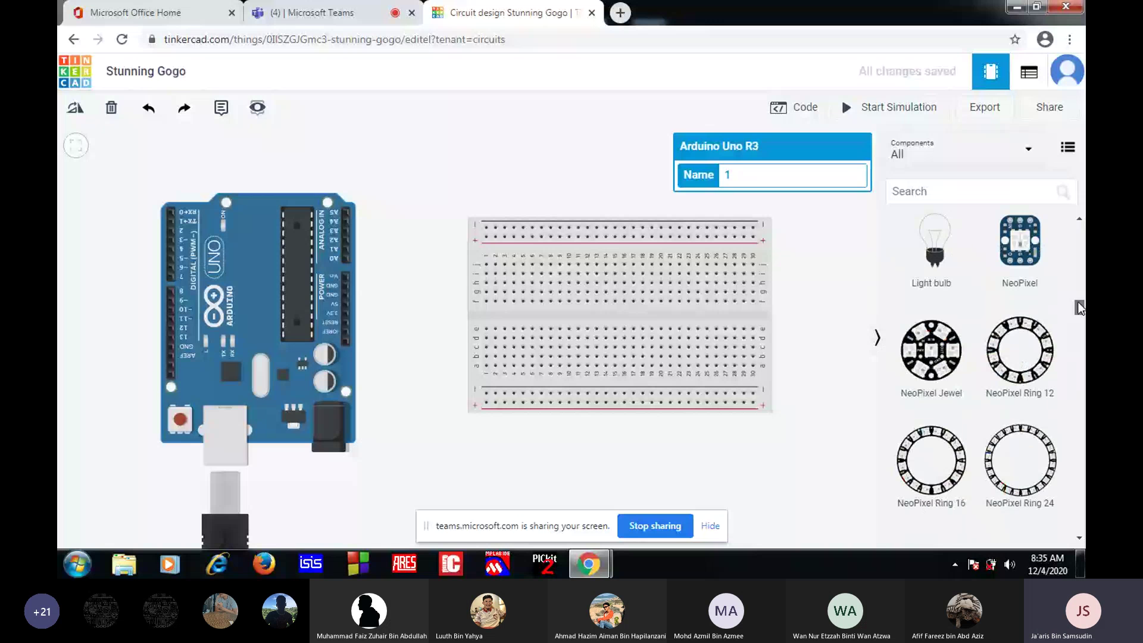
{"action": "left_click_drag", "start_coordinate": [1077, 303], "coordinate": [1078, 290]}
{"action": "left_click", "coordinate": [935, 395]}
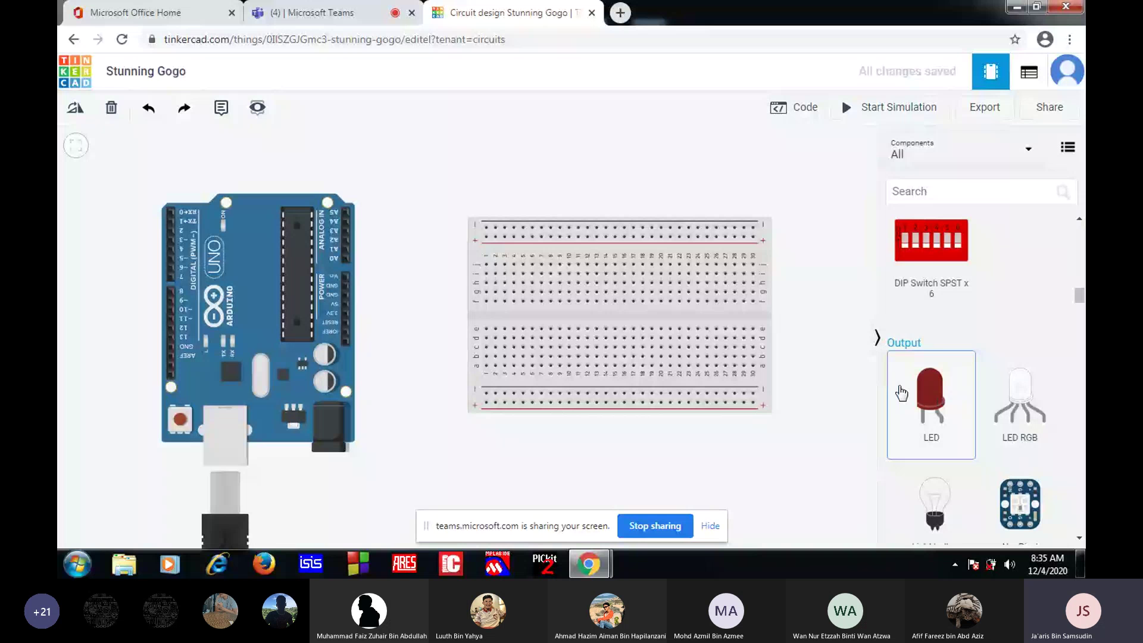
{"action": "left_click_drag", "start_coordinate": [902, 393], "coordinate": [608, 300]}
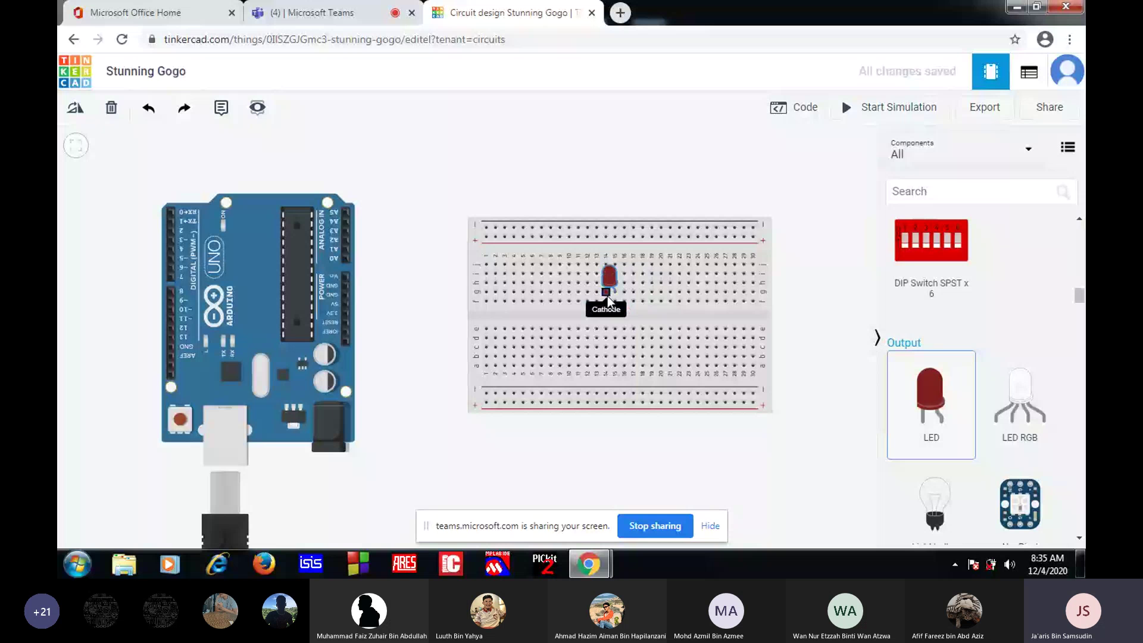
Rotate the LED by 90° so its legs face the Arduino, and seat it at column 14 beside the breadboard's centre gap
{"action": "left_click", "coordinate": [75, 110]}
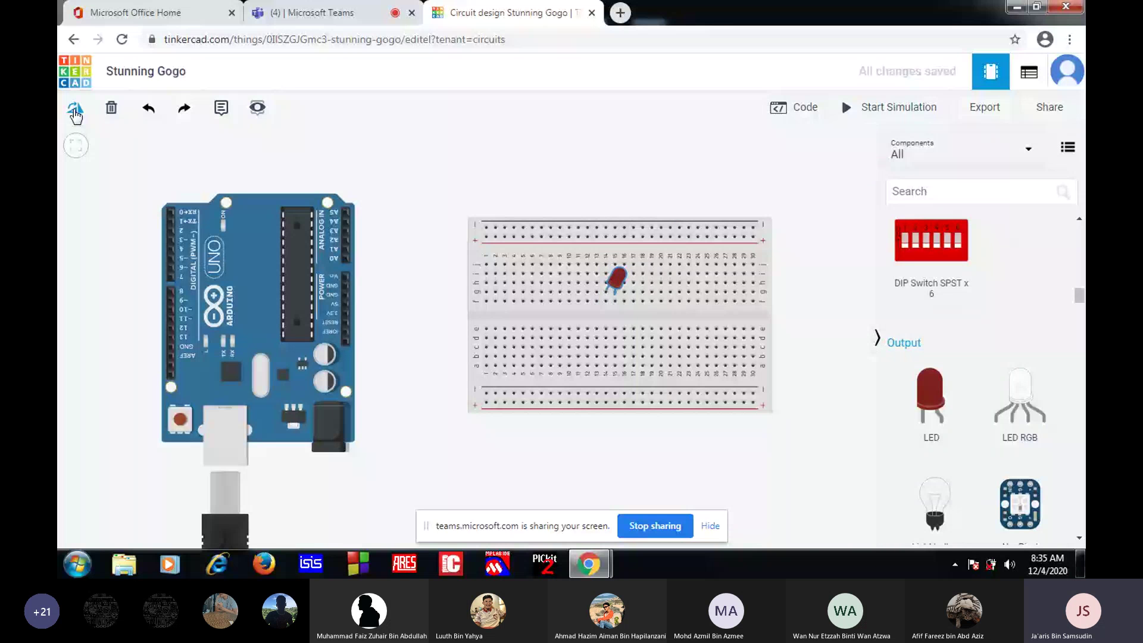
{"action": "left_click", "coordinate": [75, 109]}
{"action": "left_click", "coordinate": [75, 110]}
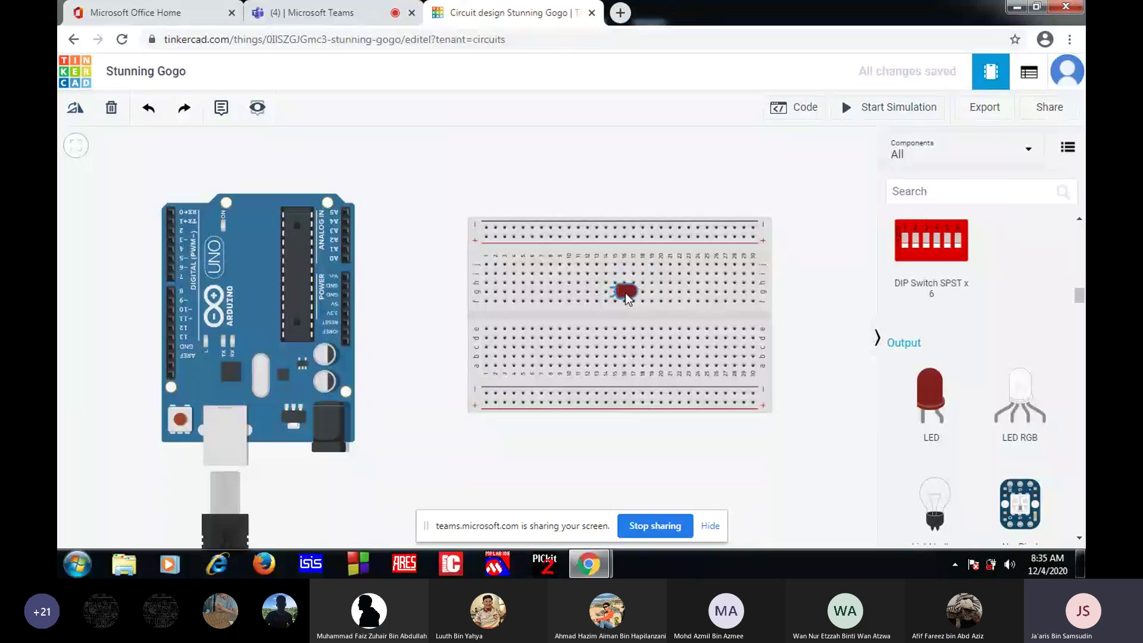
{"action": "left_click_drag", "start_coordinate": [627, 298], "coordinate": [619, 306]}
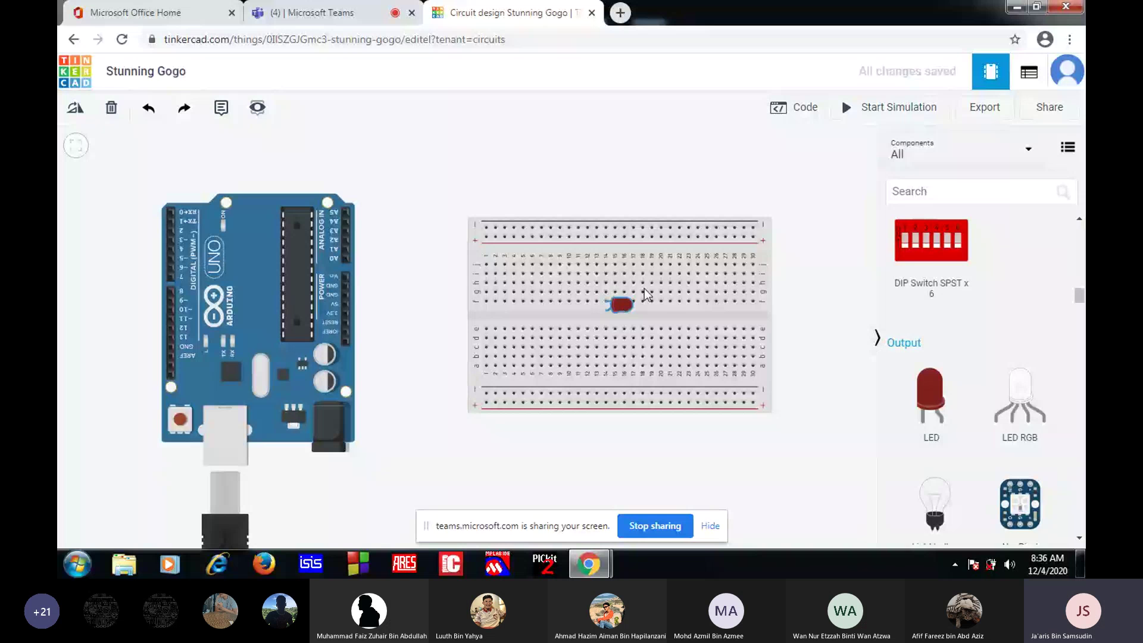
Place a resistor upright in column 13 on the f–j half of the breadboard
{"action": "left_click_drag", "start_coordinate": [1079, 295], "coordinate": [1081, 235]}
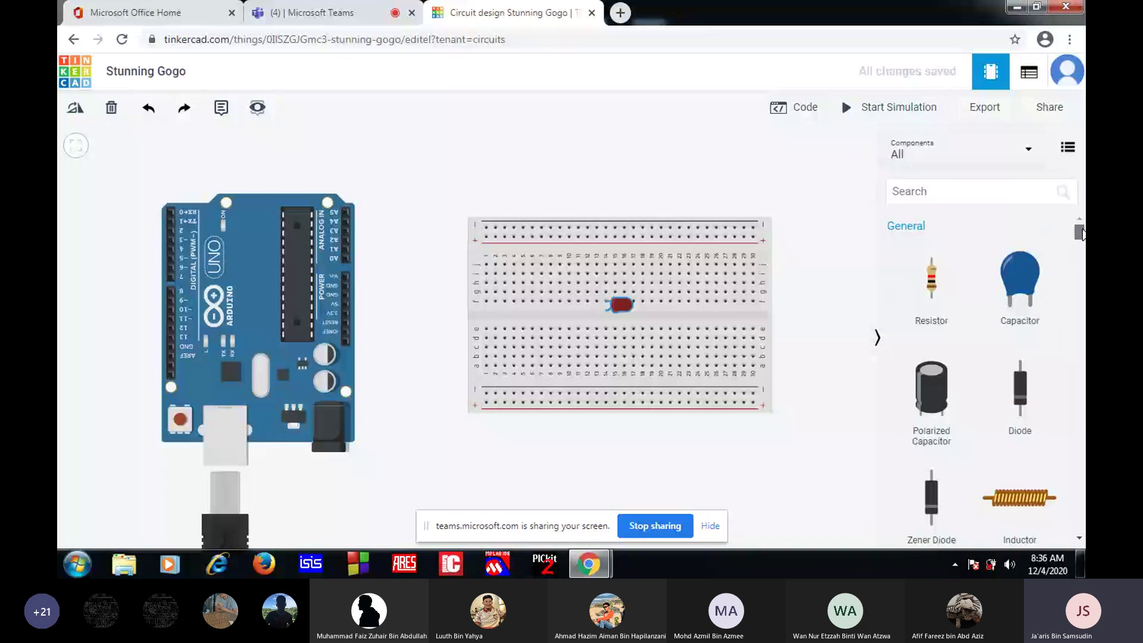
{"action": "left_click", "coordinate": [933, 284]}
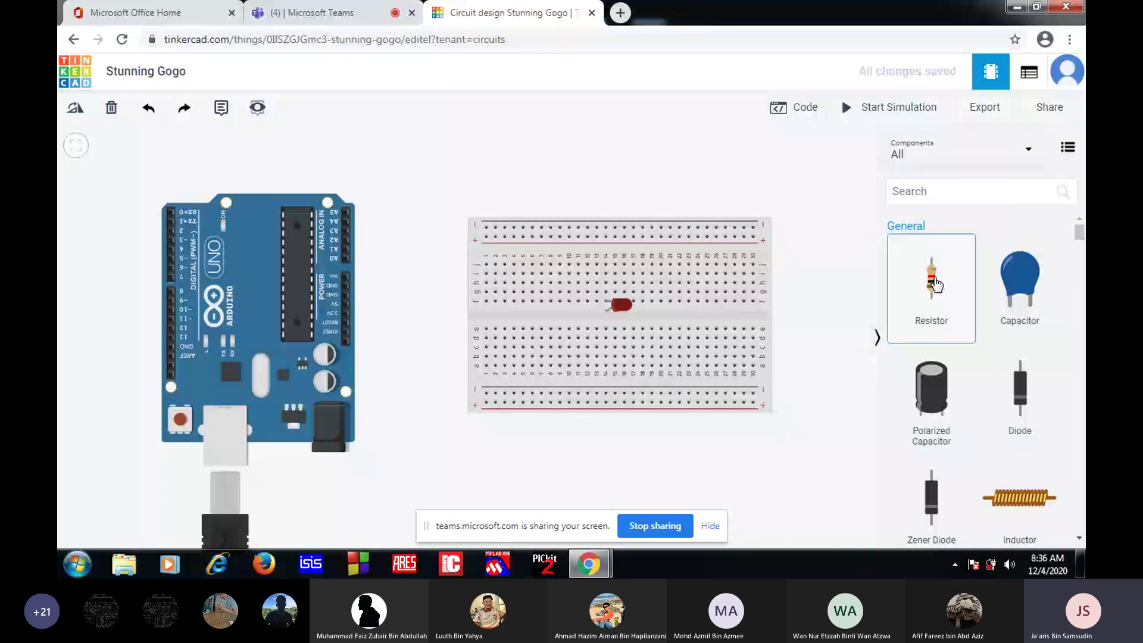
{"action": "left_click_drag", "start_coordinate": [934, 284], "coordinate": [601, 276]}
{"action": "left_click", "coordinate": [601, 275]}
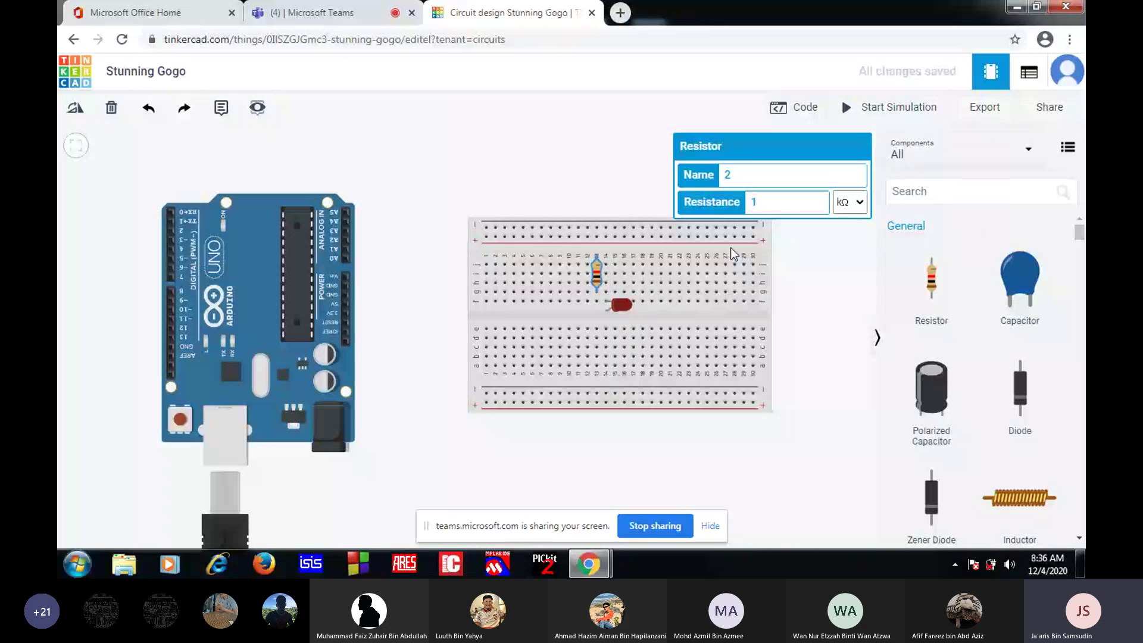
Set the resistor's resistance to 300 Ω
{"action": "left_click", "coordinate": [860, 206]}
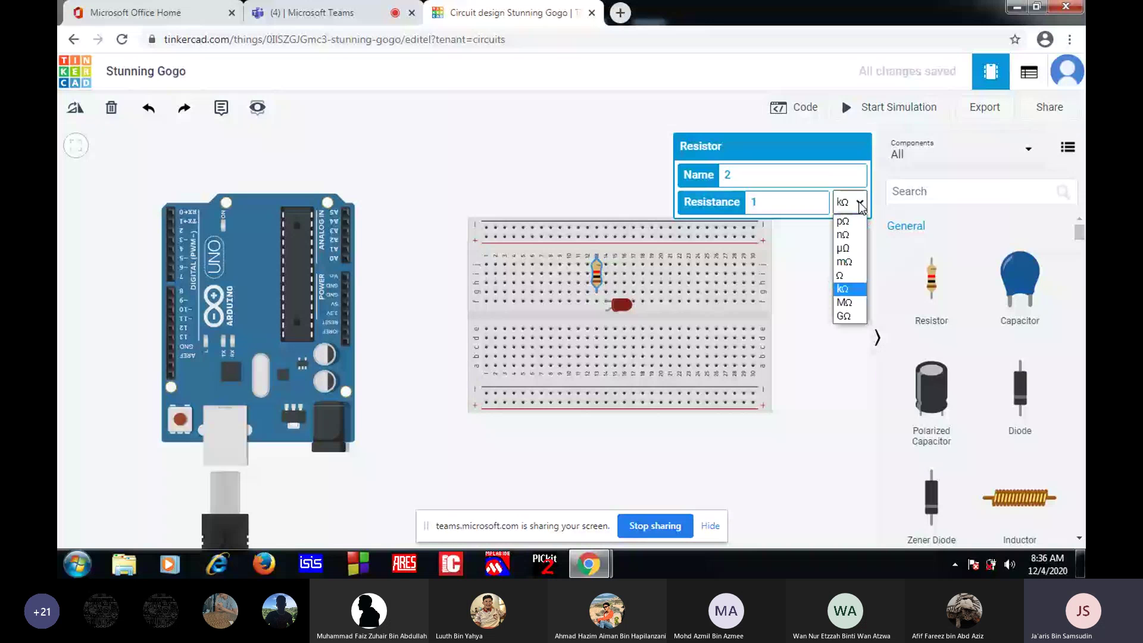
{"action": "left_click", "coordinate": [842, 276]}
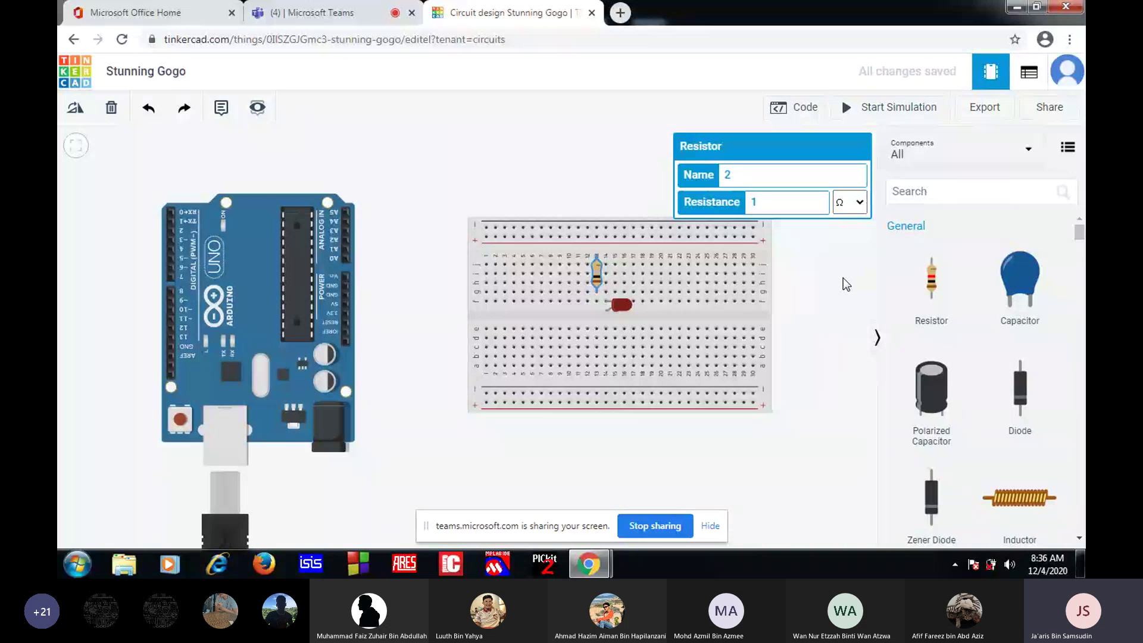
{"action": "left_click", "coordinate": [766, 203]}
{"action": "key", "text": "BackSpace"}
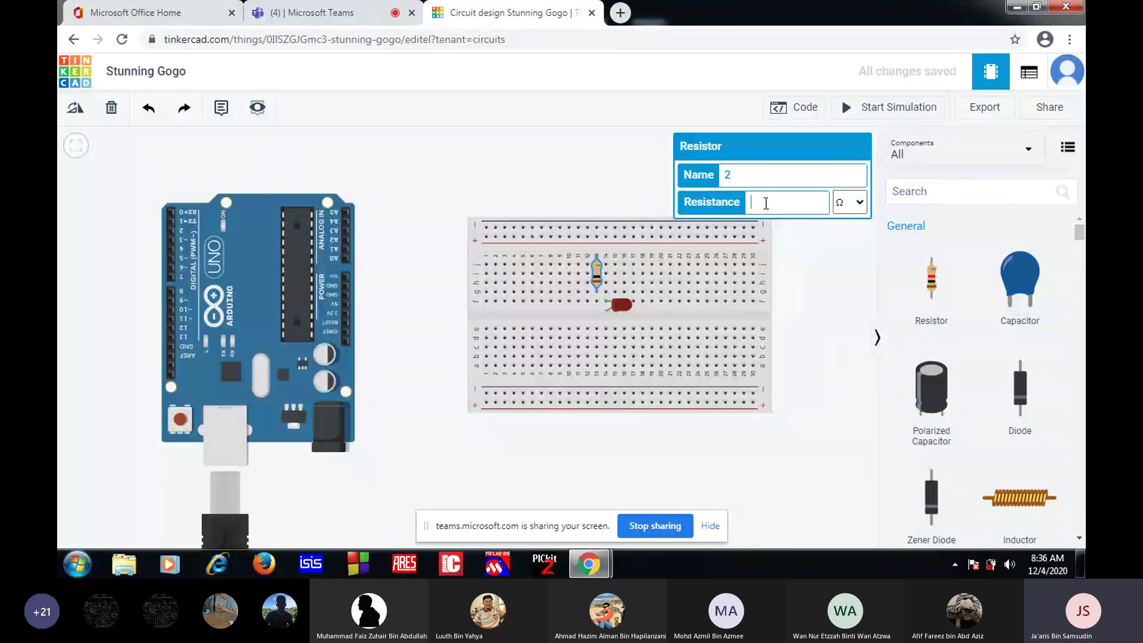
{"action": "type", "text": "300"}
{"action": "left_click", "coordinate": [799, 259]}
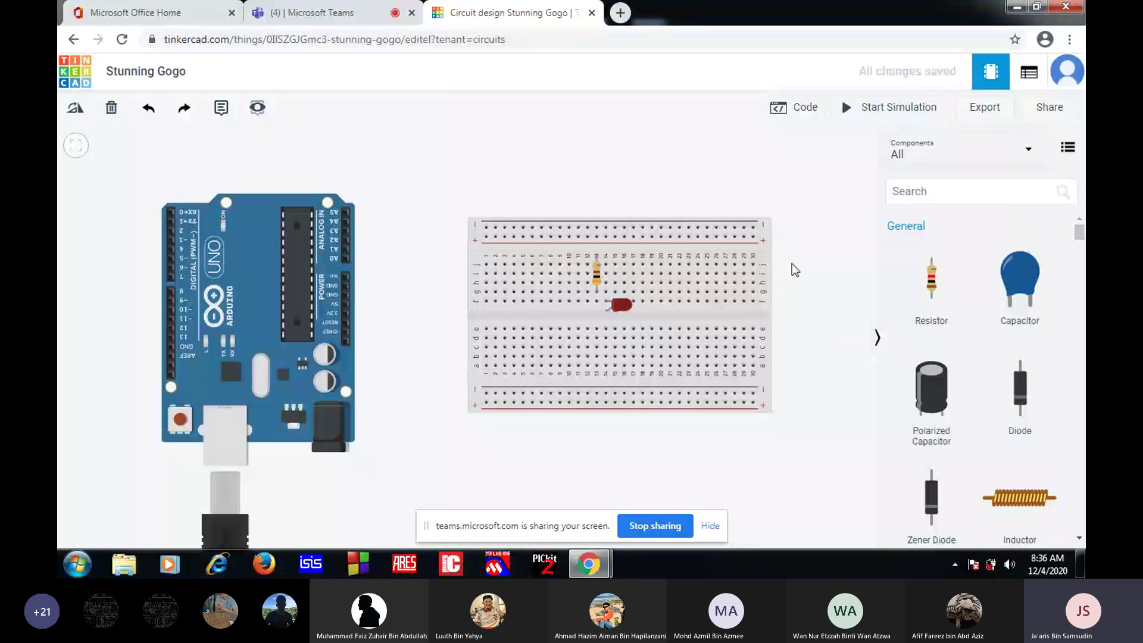
Move the resistor to bridge the positive rail and column 13, and shift the LED so its legs sit at column 13
{"action": "left_click_drag", "start_coordinate": [597, 275], "coordinate": [597, 257]}
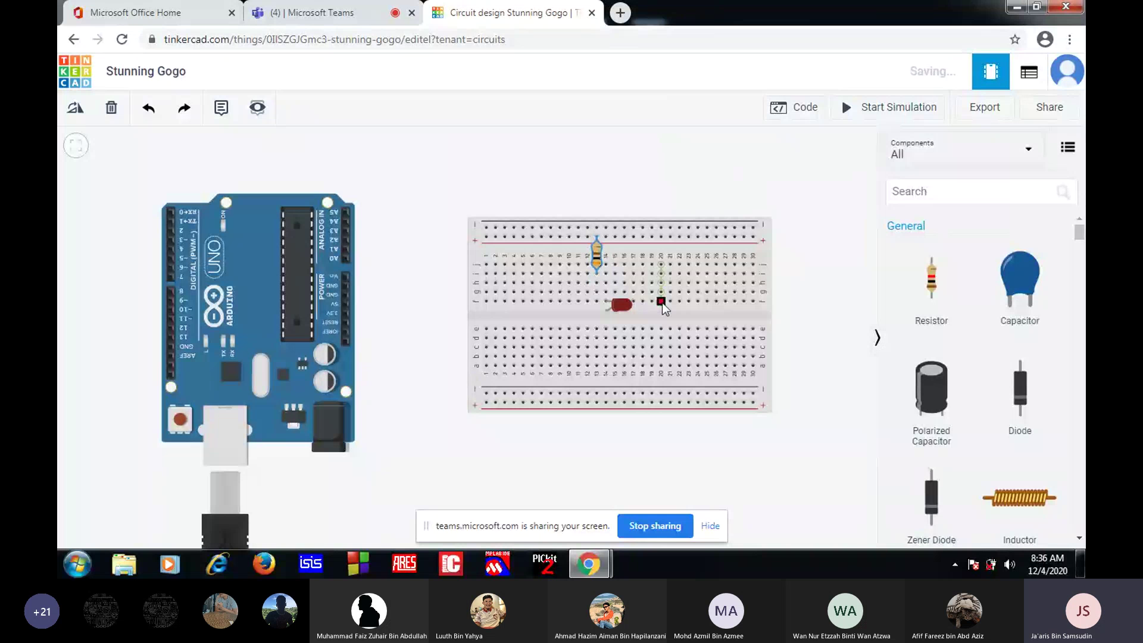
{"action": "left_click_drag", "start_coordinate": [621, 306], "coordinate": [613, 310]}
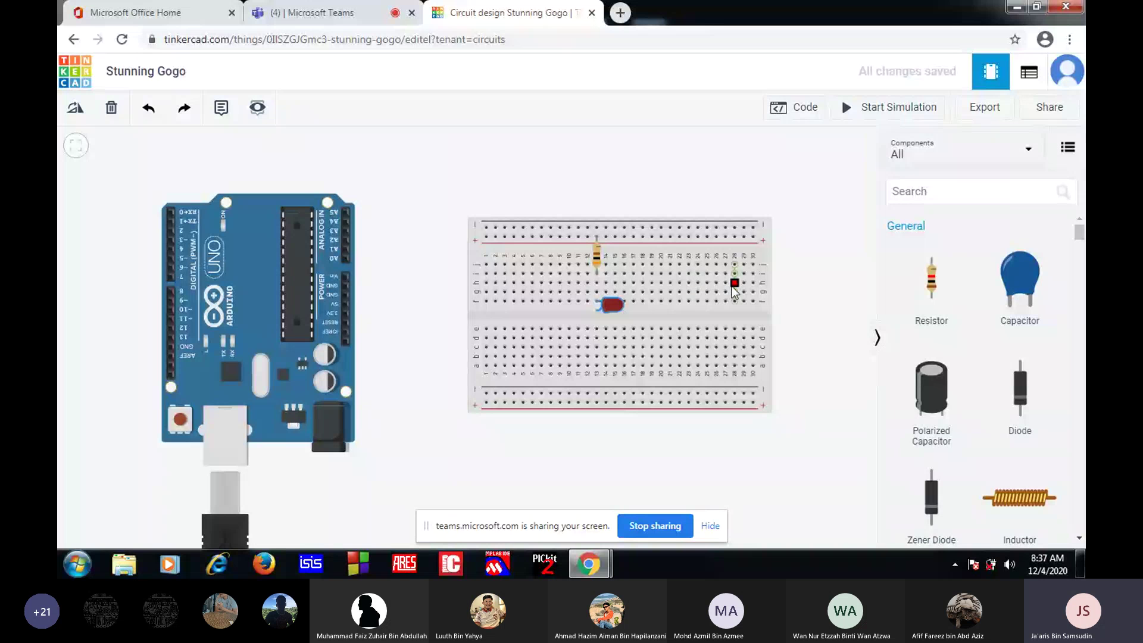
Rotate the breadboard with its components by 180° and reposition it beside the Arduino
{"action": "left_click", "coordinate": [695, 310]}
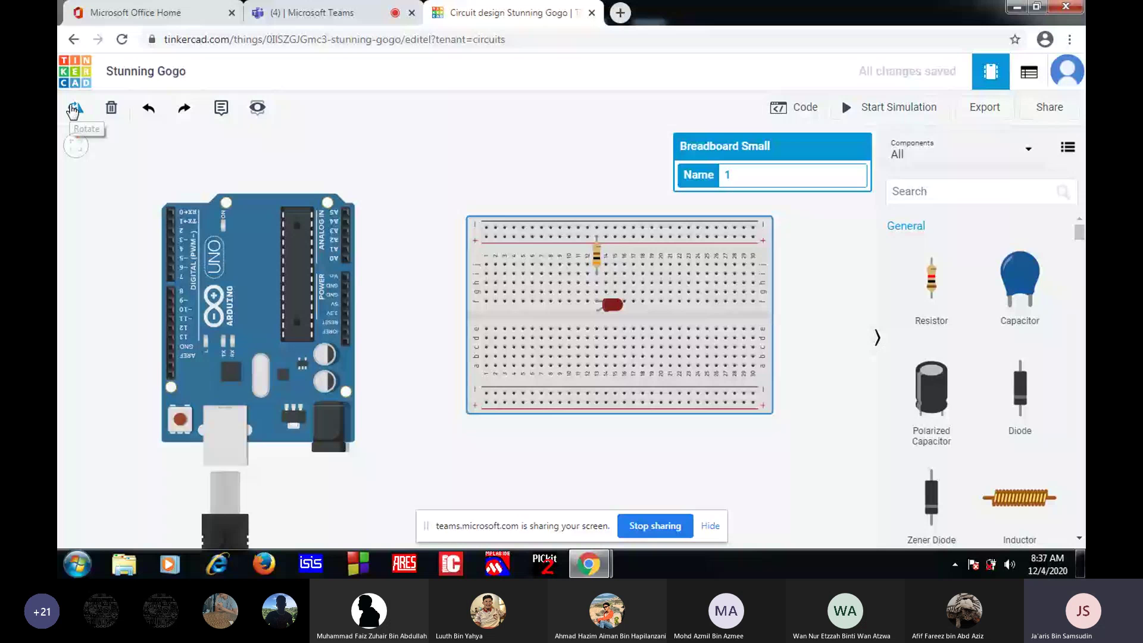
{"action": "left_click", "coordinate": [73, 110]}
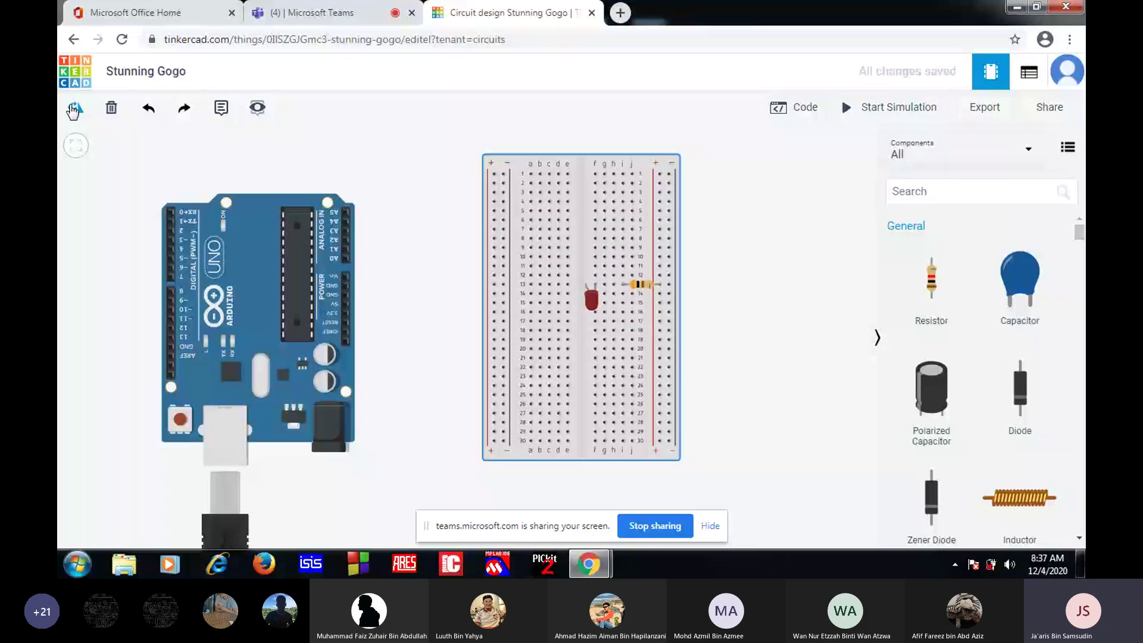
{"action": "left_click", "coordinate": [73, 110]}
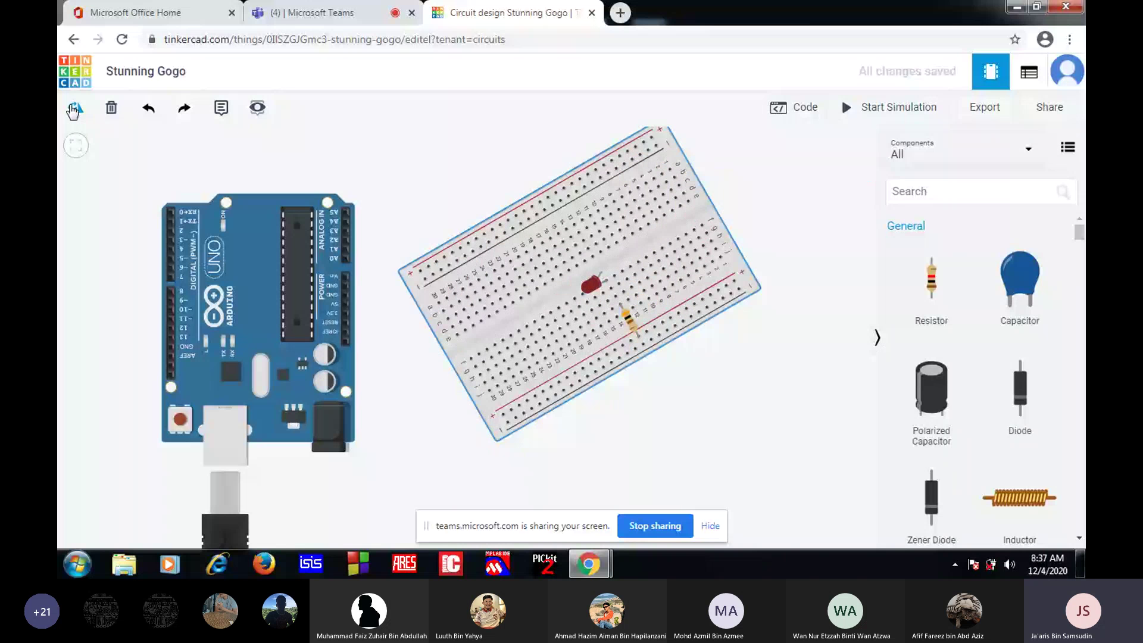
{"action": "left_click", "coordinate": [73, 111]}
{"action": "left_click", "coordinate": [649, 237]}
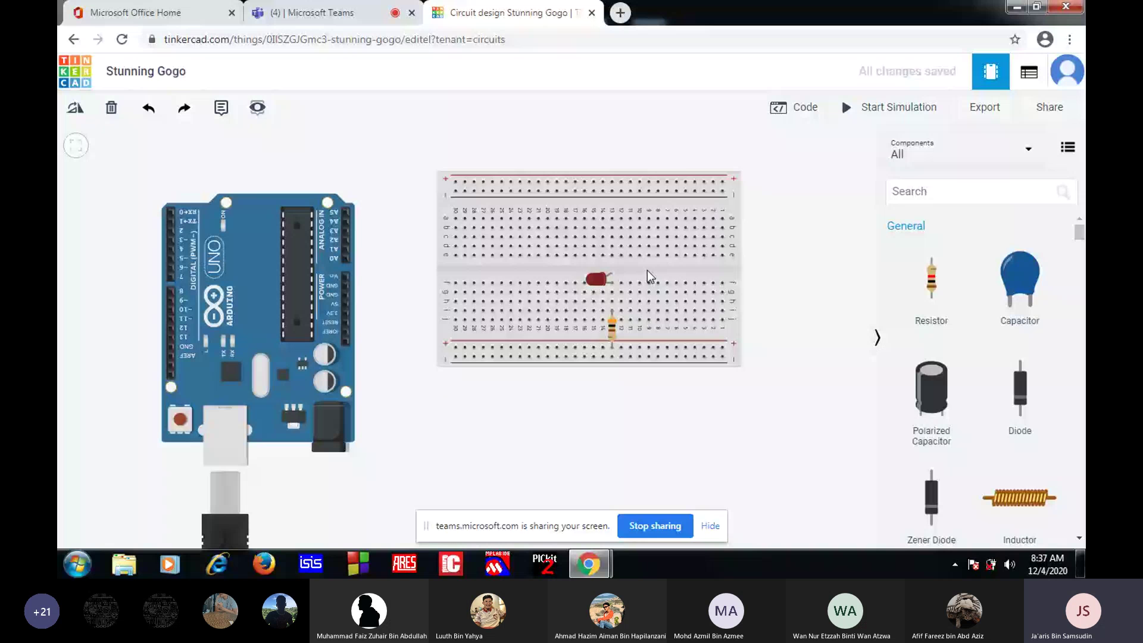
{"action": "left_click_drag", "start_coordinate": [648, 271], "coordinate": [668, 307]}
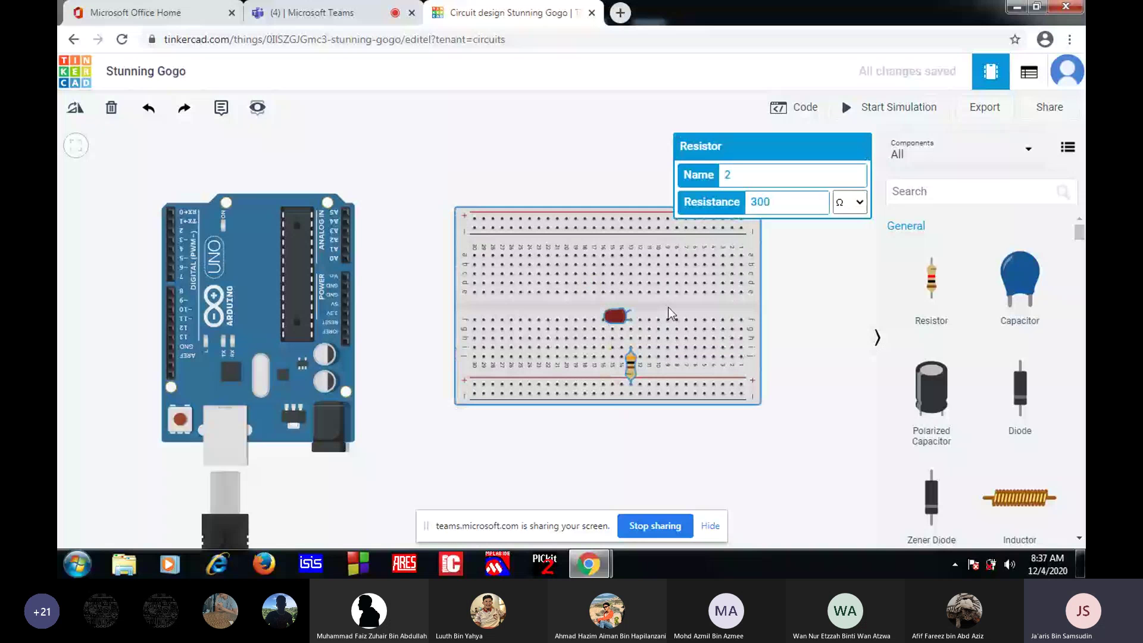
{"action": "left_click_drag", "start_coordinate": [669, 308], "coordinate": [691, 308]}
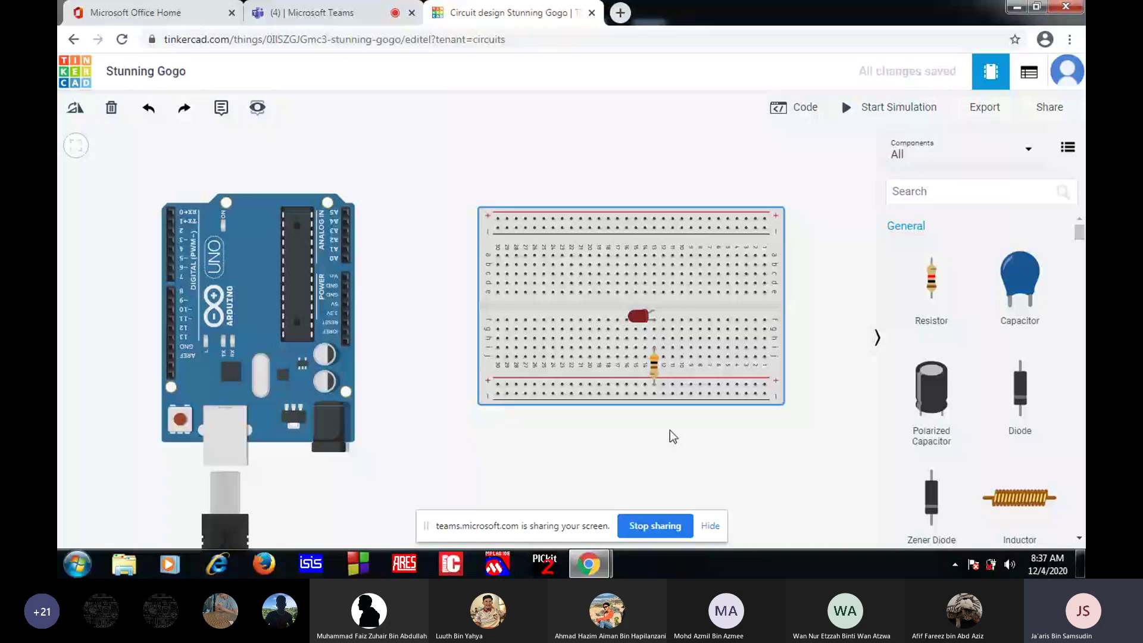
Move the resistor into column 18 on the a–e half and the LED to the f–j half with its legs at column 18
{"action": "left_click", "coordinate": [652, 365]}
{"action": "left_click_drag", "start_coordinate": [653, 365], "coordinate": [613, 275]}
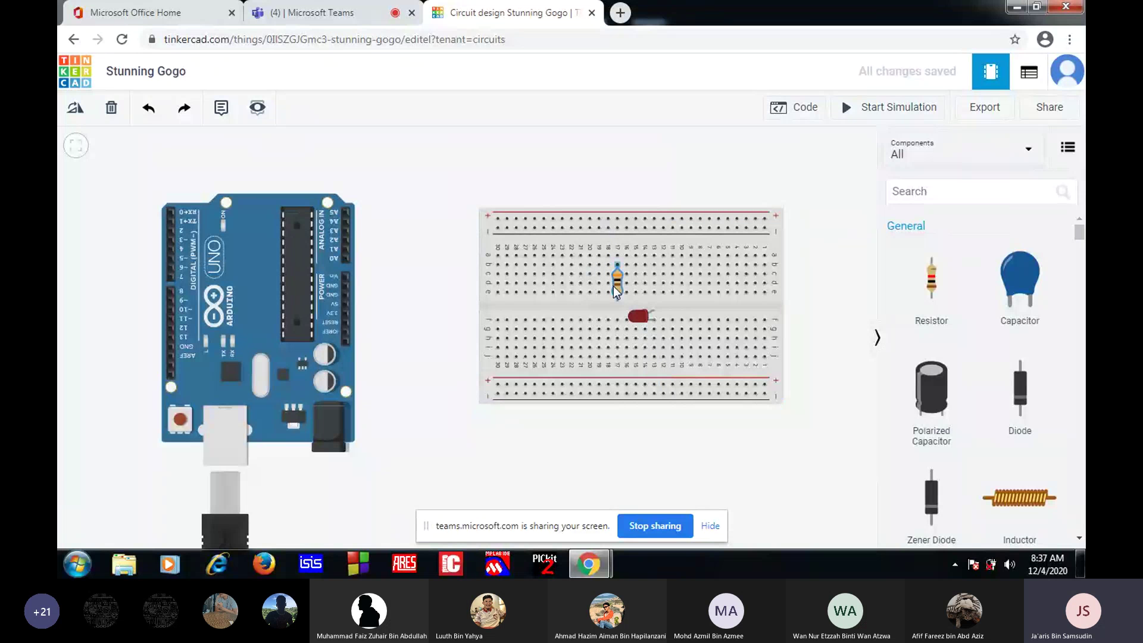
{"action": "left_click", "coordinate": [642, 313]}
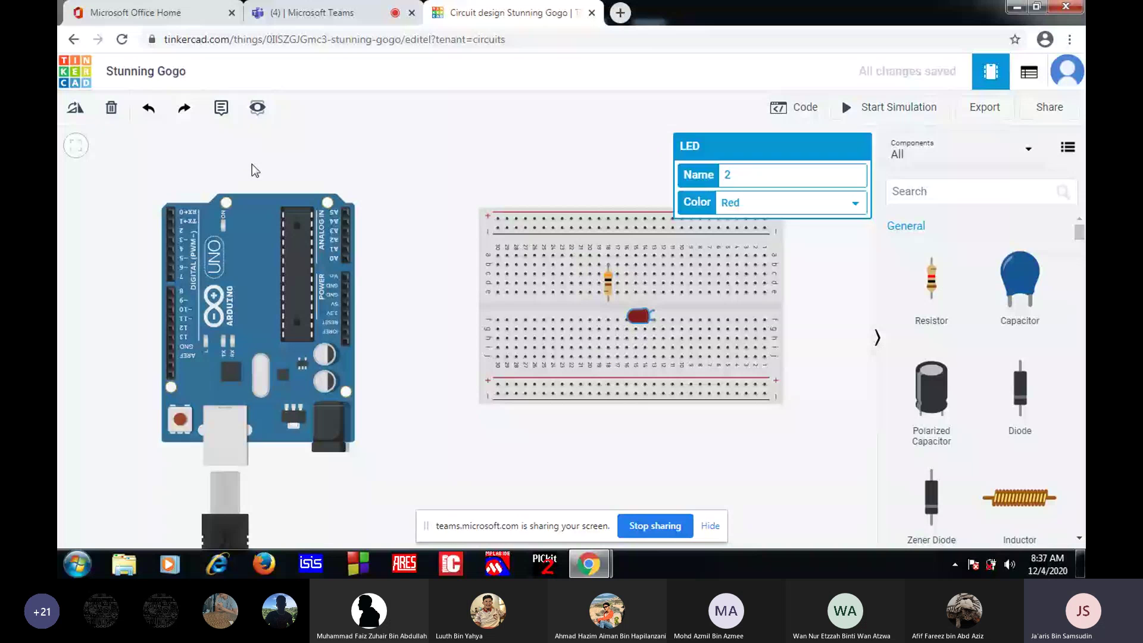
{"action": "left_click_drag", "start_coordinate": [639, 316], "coordinate": [590, 363]}
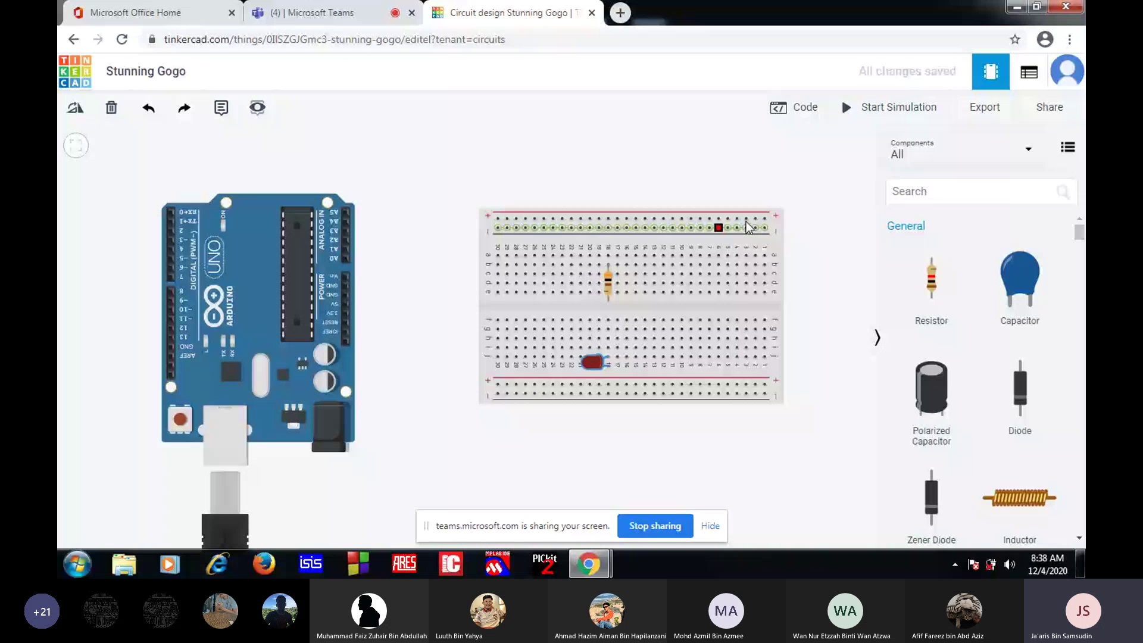
Rotate the breadboard with its components by another 180°, leaving no wire started on the Arduino or breadboard
{"action": "left_click", "coordinate": [346, 304]}
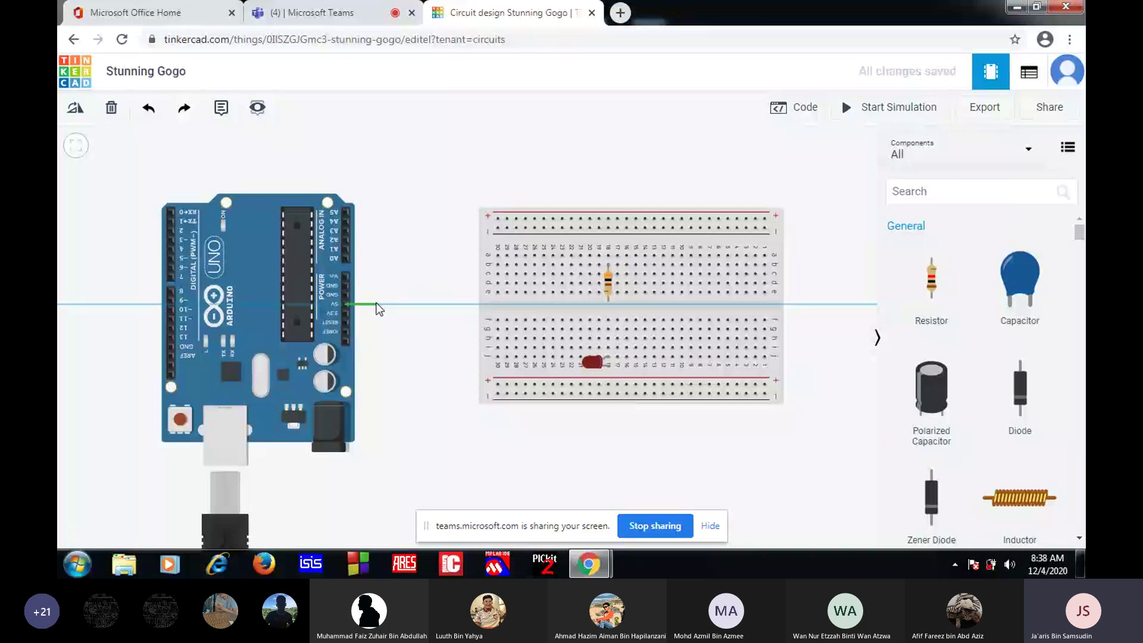
{"action": "key", "text": "Escape"}
{"action": "left_click", "coordinate": [694, 309]}
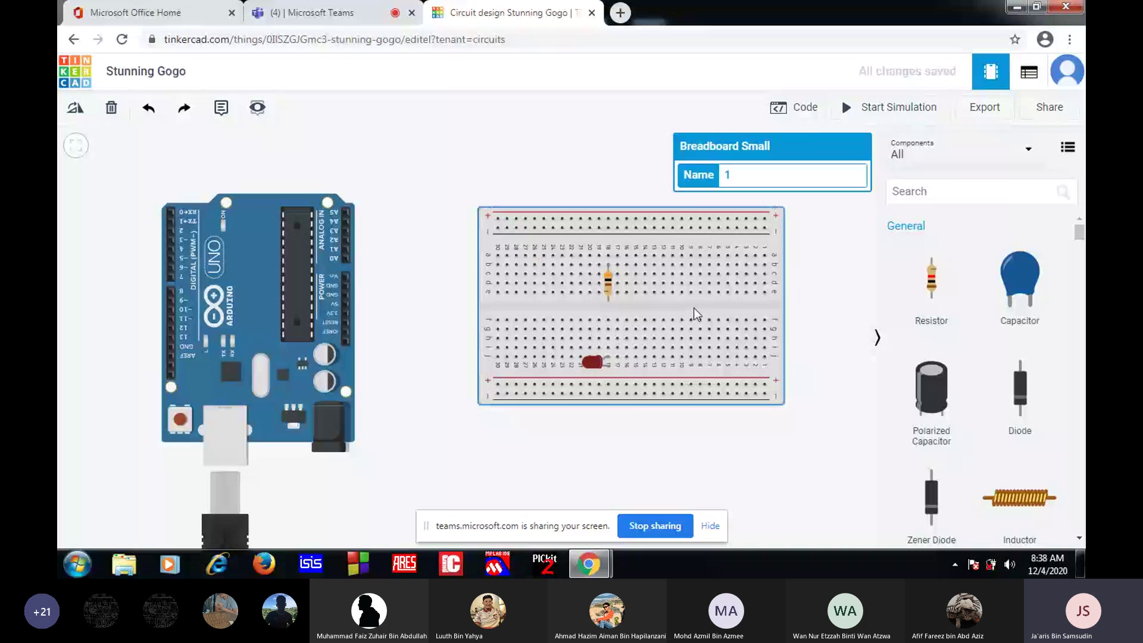
{"action": "left_click", "coordinate": [78, 112]}
{"action": "left_click", "coordinate": [78, 112]}
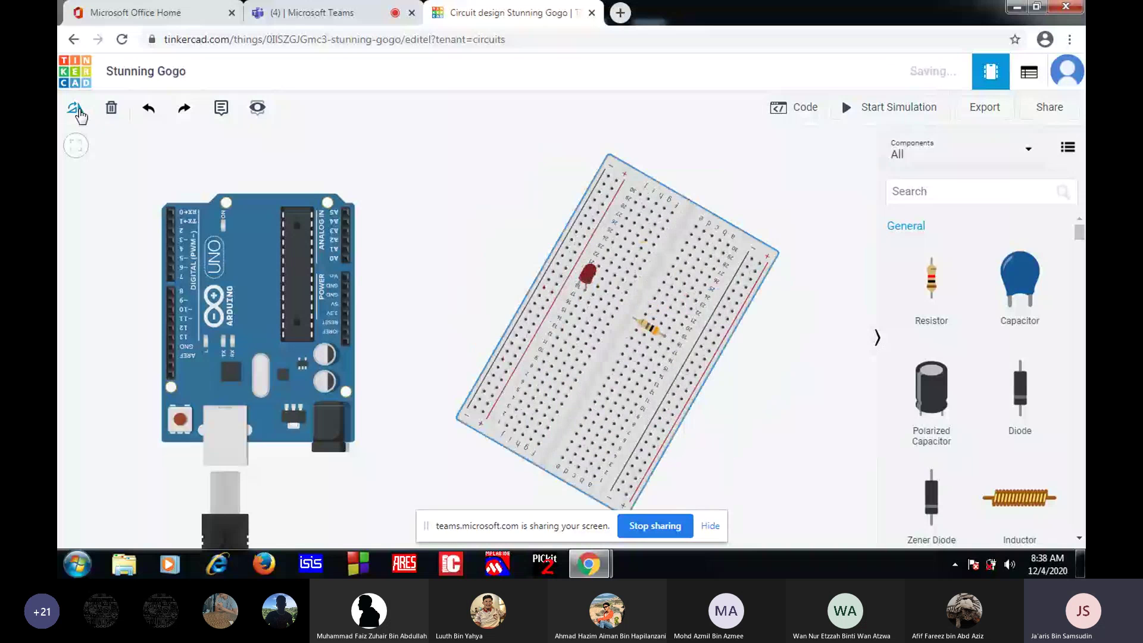
{"action": "left_click", "coordinate": [78, 112]}
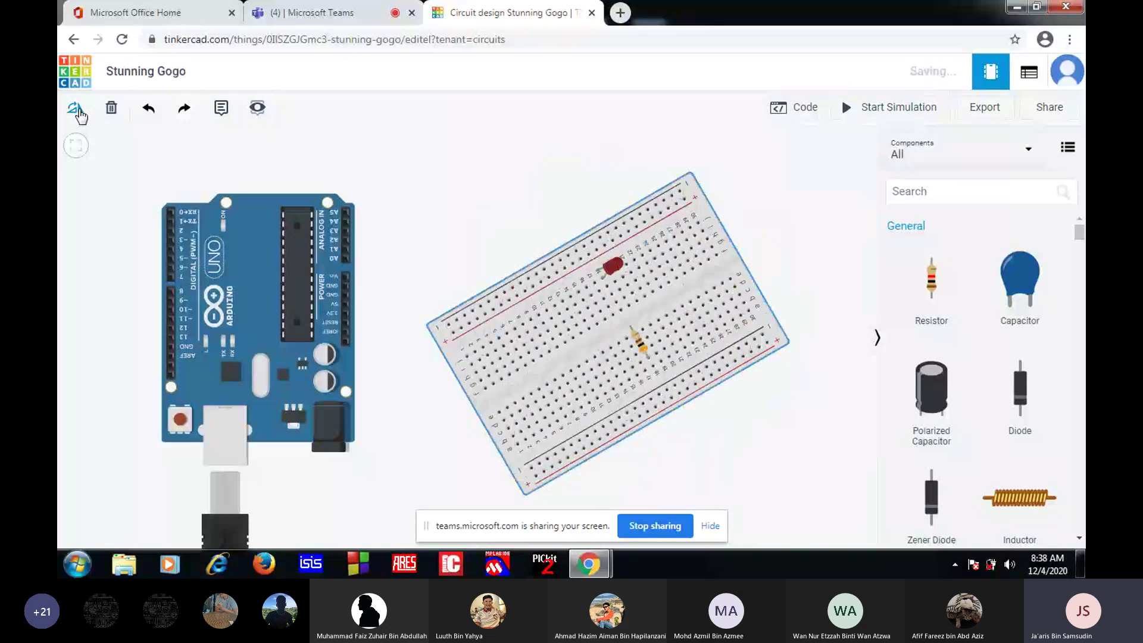
{"action": "left_click", "coordinate": [78, 112]}
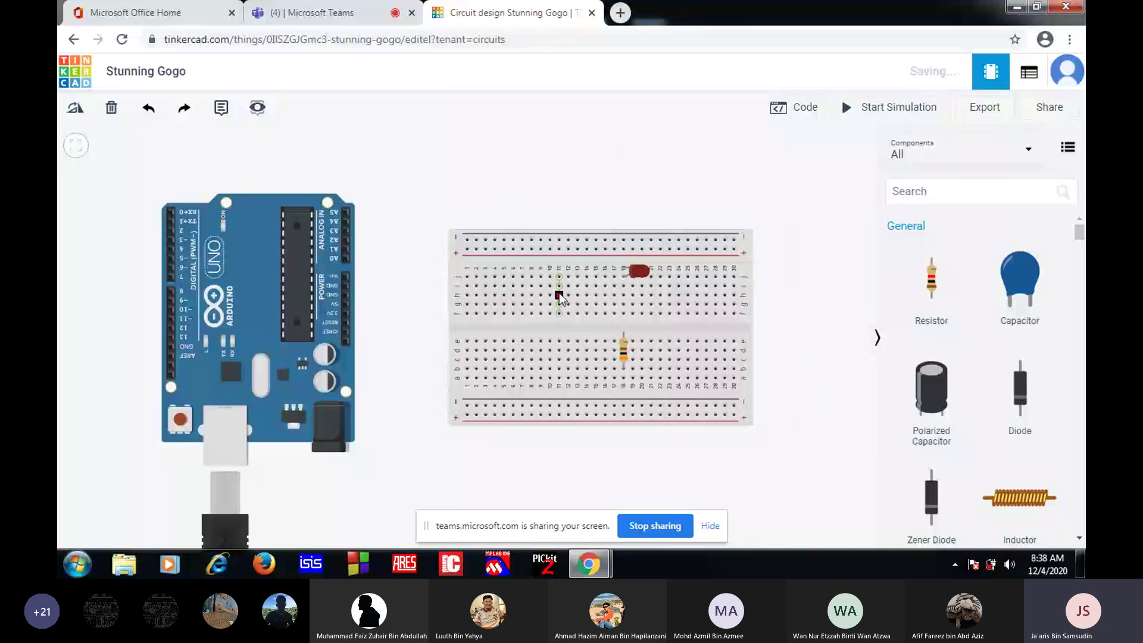
{"action": "left_click", "coordinate": [559, 293]}
{"action": "key", "text": "Escape"}
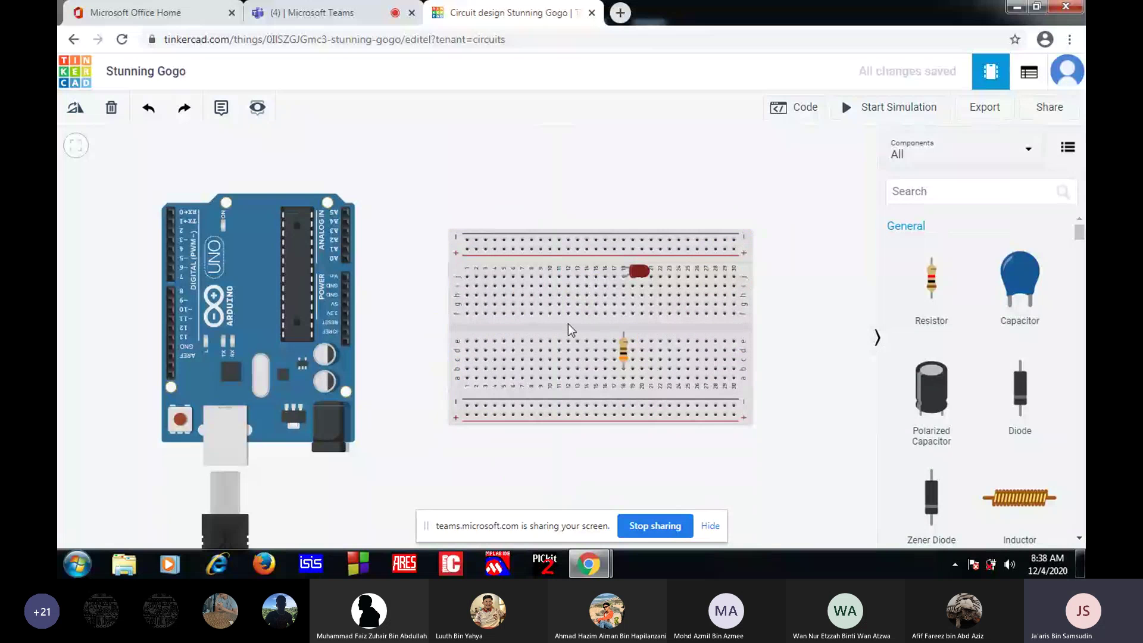
Rotate the breadboard with its components by 180° so the a–e half lies at the top
{"action": "left_click_drag", "start_coordinate": [568, 325], "coordinate": [567, 302]}
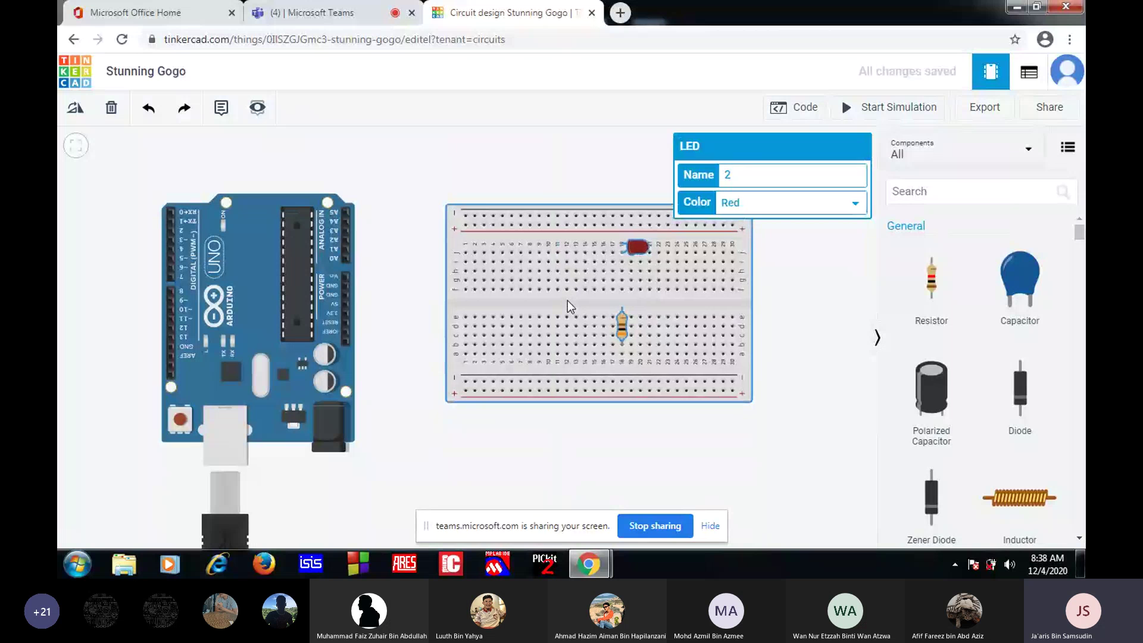
{"action": "key", "text": "Escape"}
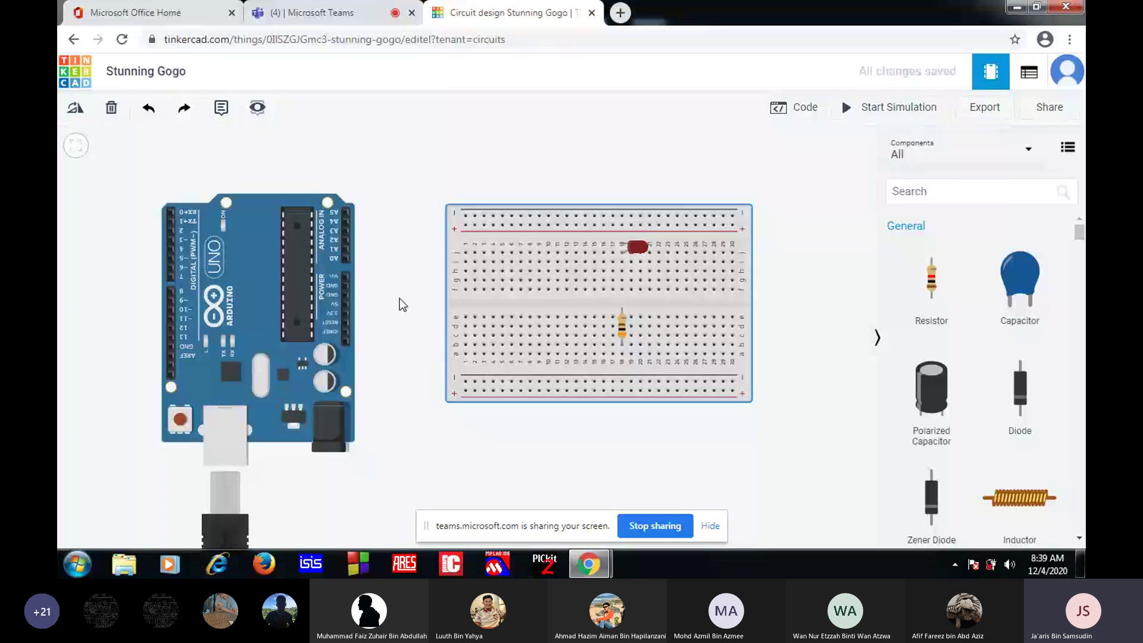
{"action": "left_click", "coordinate": [73, 110]}
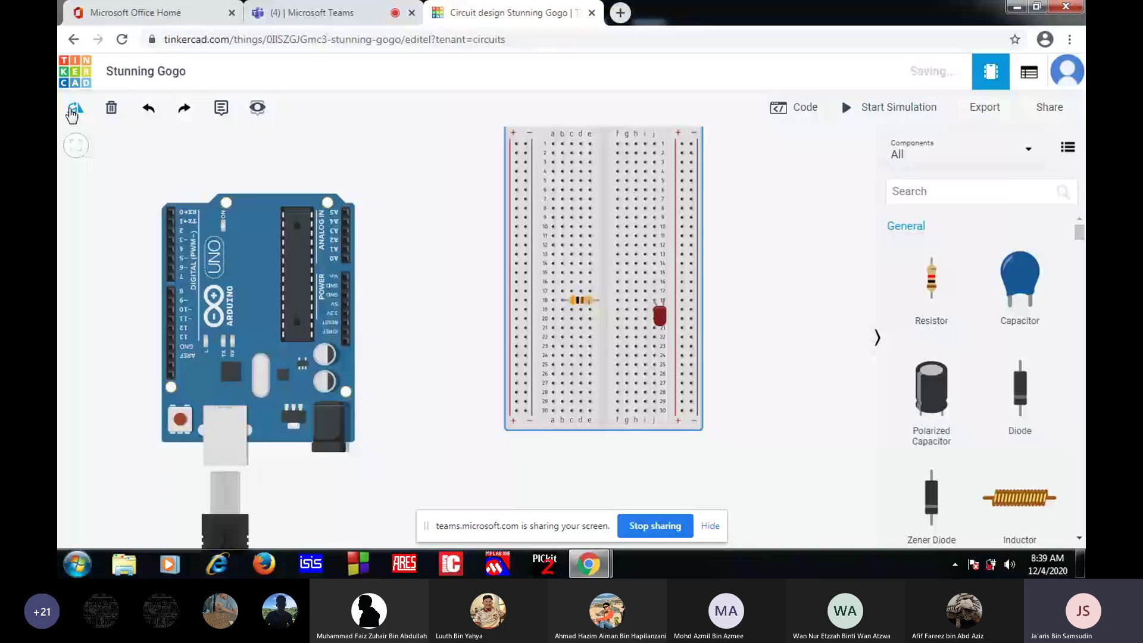
{"action": "left_click", "coordinate": [73, 110]}
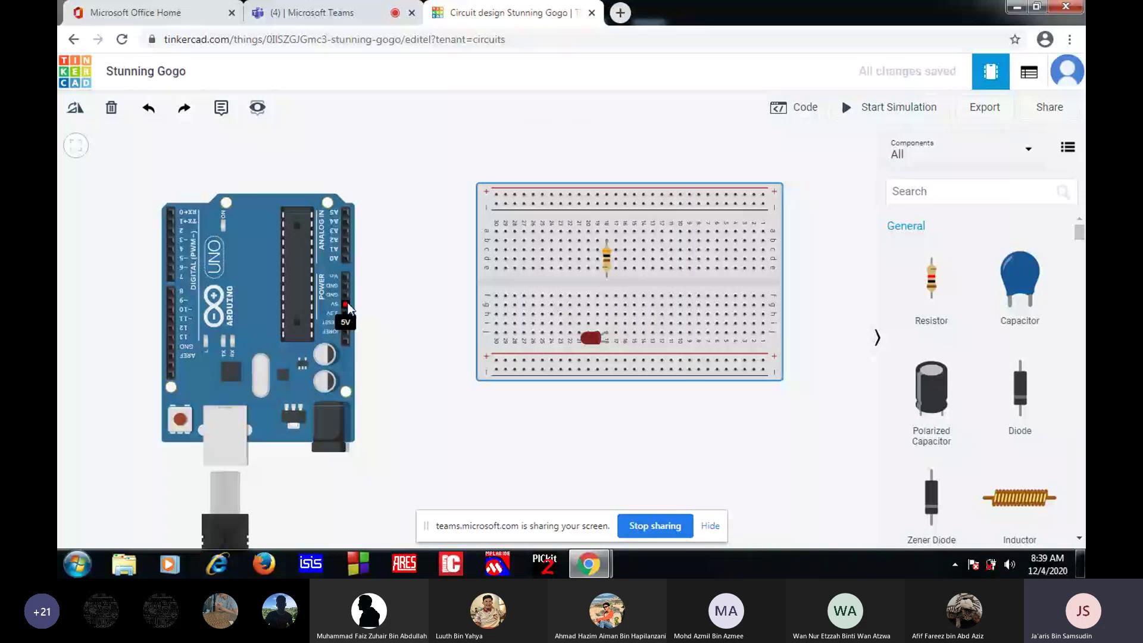
Wire the Arduino's 5V pin around the lower side of the breadboard to the upper positive rail near column 1, in red
{"action": "left_click", "coordinate": [347, 303]}
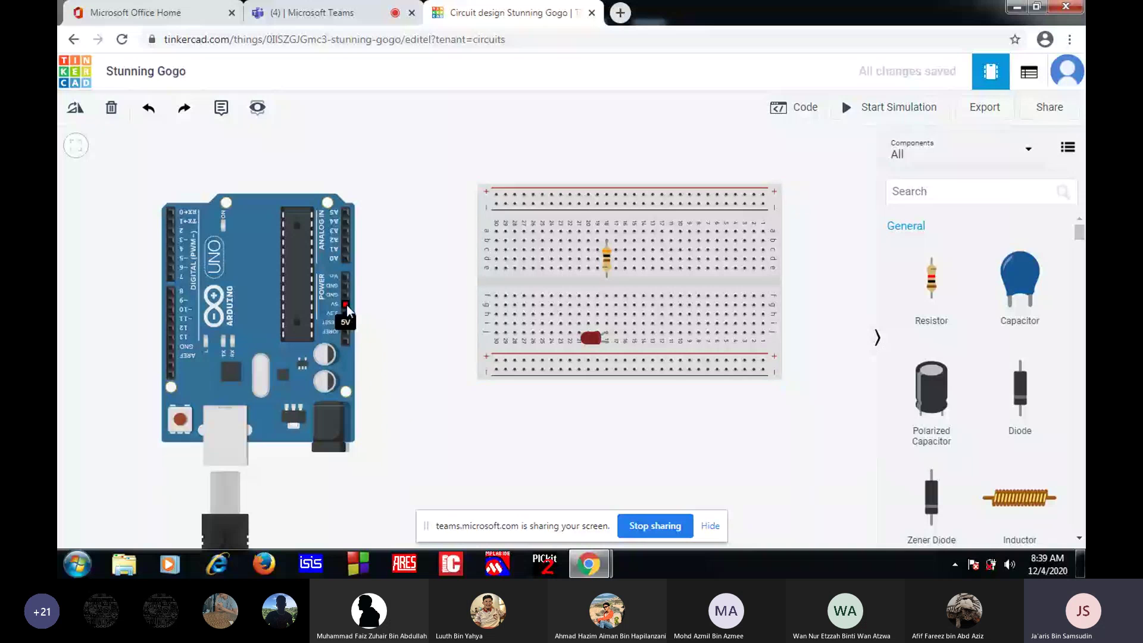
{"action": "left_click", "coordinate": [380, 305]}
{"action": "left_click", "coordinate": [381, 436]}
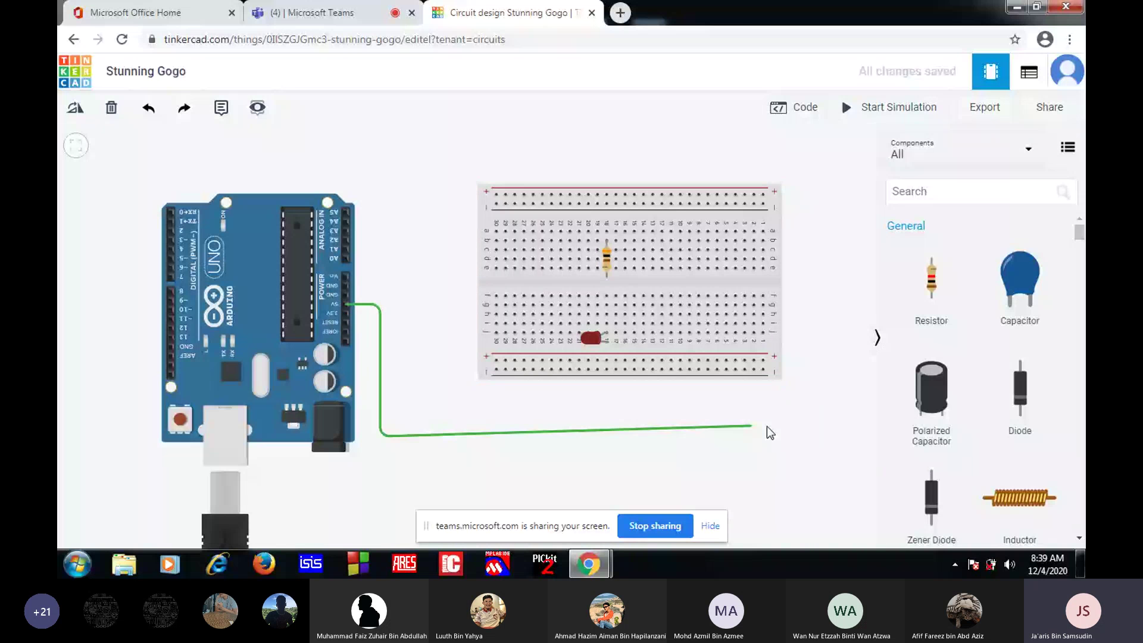
{"action": "left_click", "coordinate": [823, 436]}
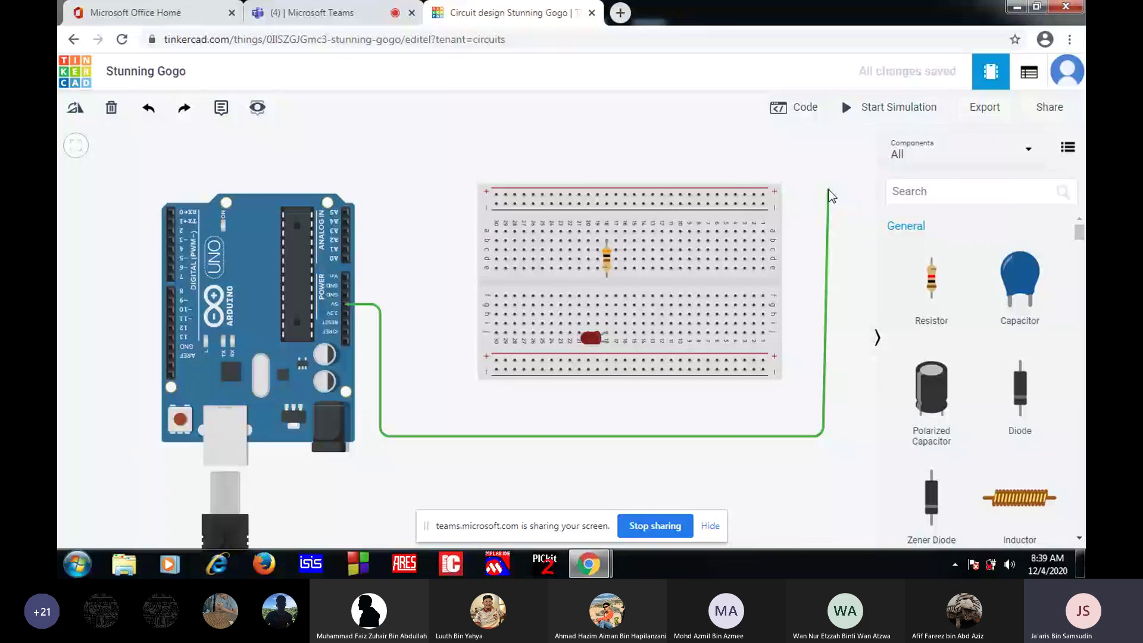
{"action": "left_click", "coordinate": [823, 194]}
{"action": "left_click", "coordinate": [763, 195]}
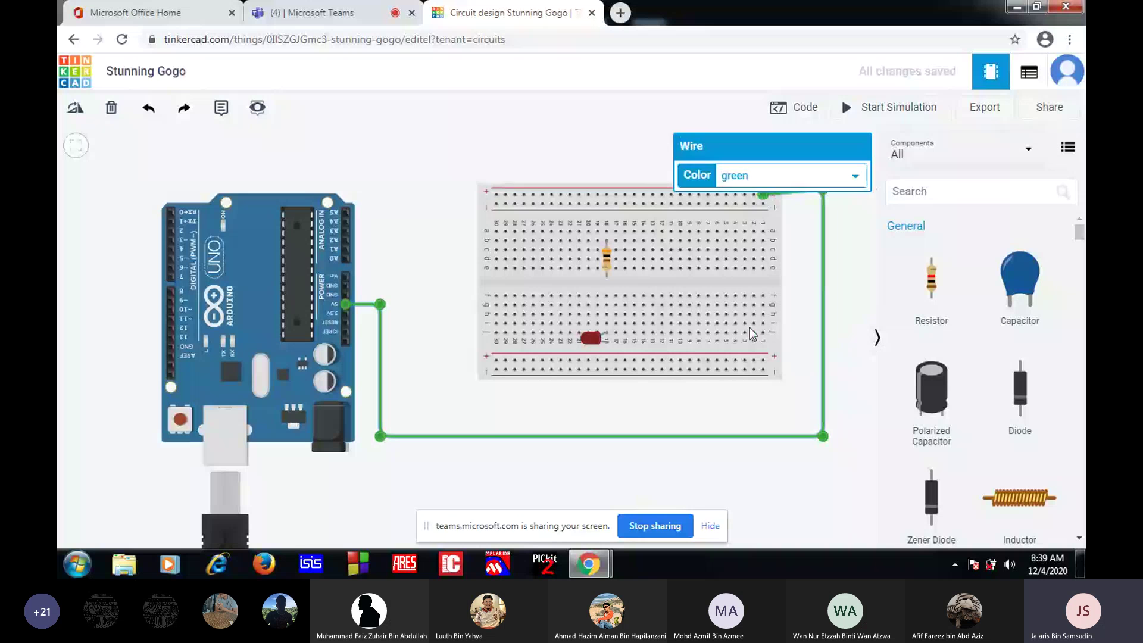
{"action": "left_click", "coordinate": [853, 256]}
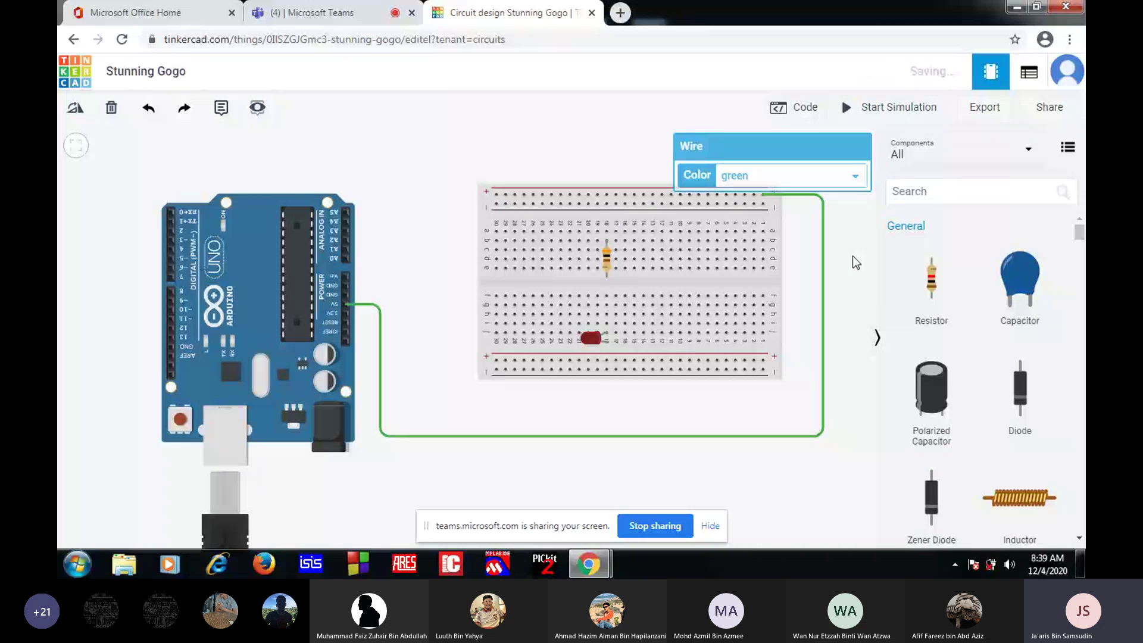
{"action": "key", "text": "2"}
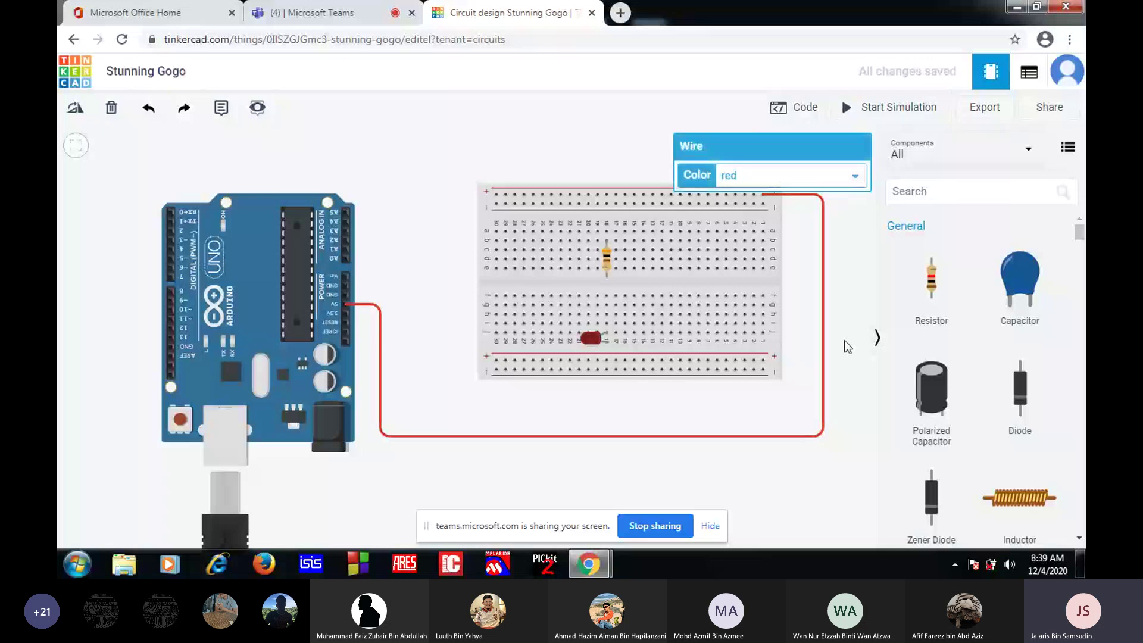
{"action": "left_click", "coordinate": [845, 342]}
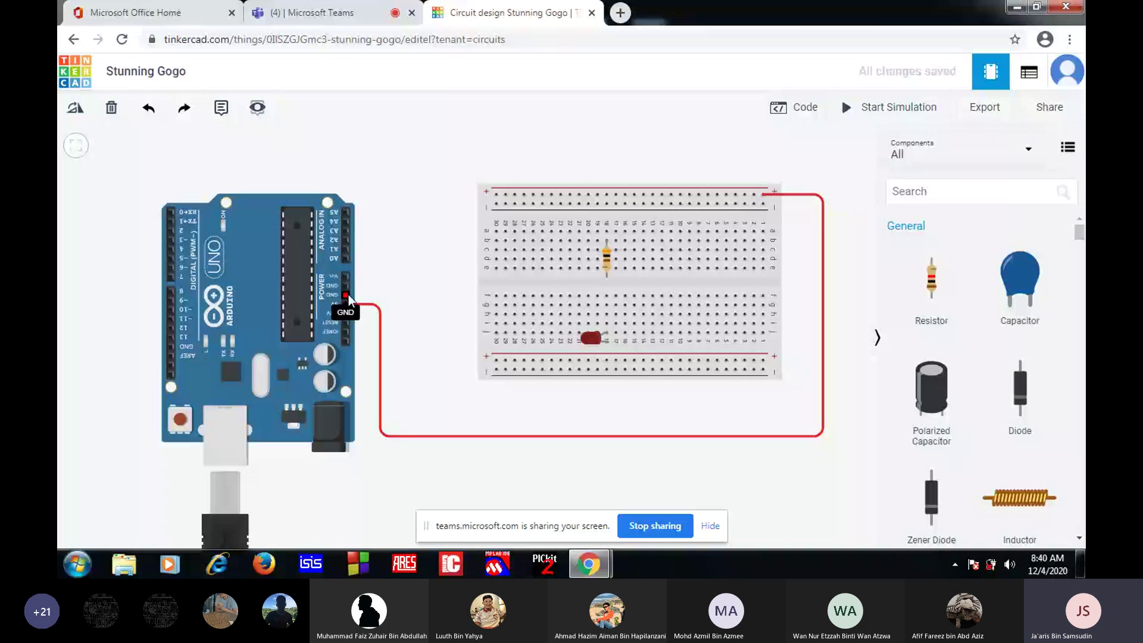
Wire the Arduino's GND pin to the upper negative rail near column 30 with right-angle bends, in black
{"action": "left_click", "coordinate": [346, 295]}
{"action": "left_click", "coordinate": [377, 294]}
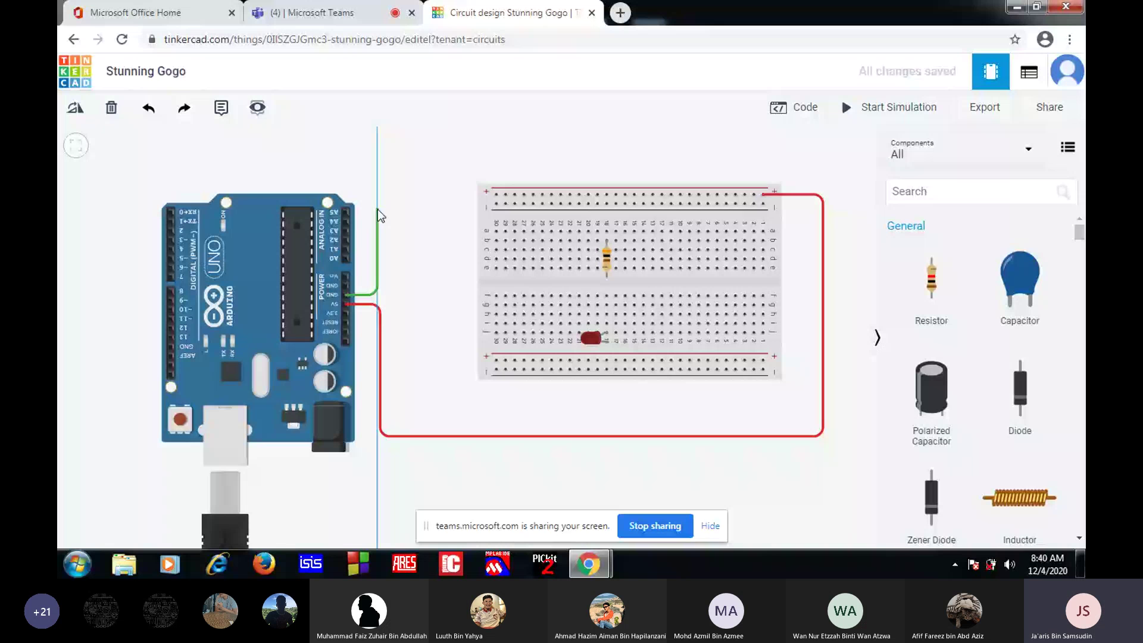
{"action": "left_click", "coordinate": [378, 207]}
{"action": "left_click", "coordinate": [497, 204]}
{"action": "left_click_drag", "start_coordinate": [379, 209], "coordinate": [378, 204]}
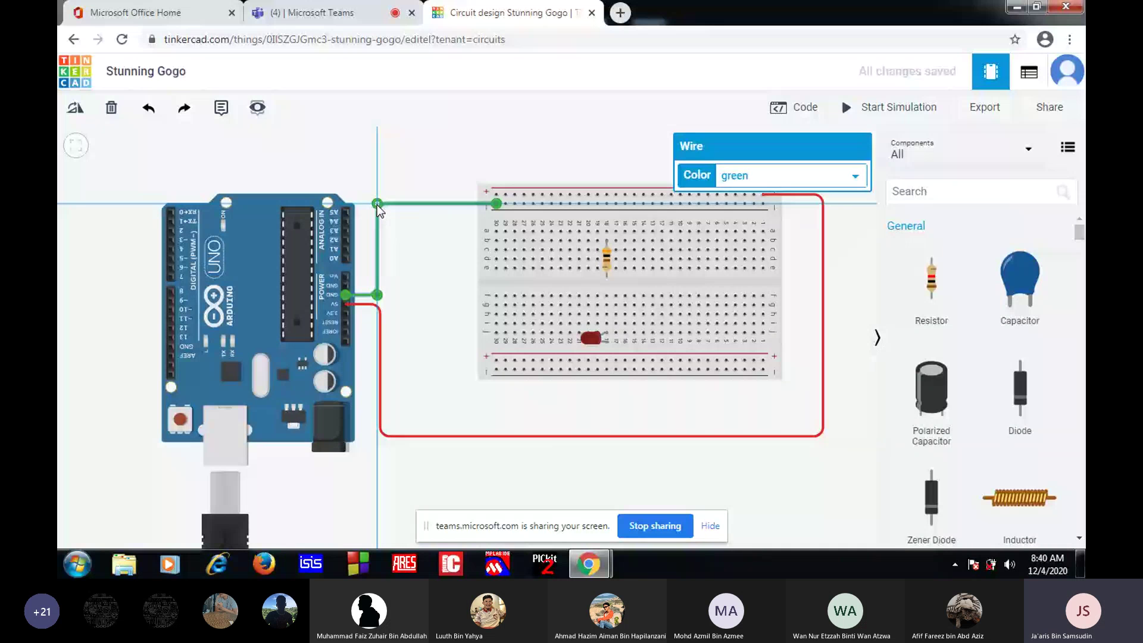
{"action": "key", "text": "0"}
{"action": "left_click", "coordinate": [439, 366]}
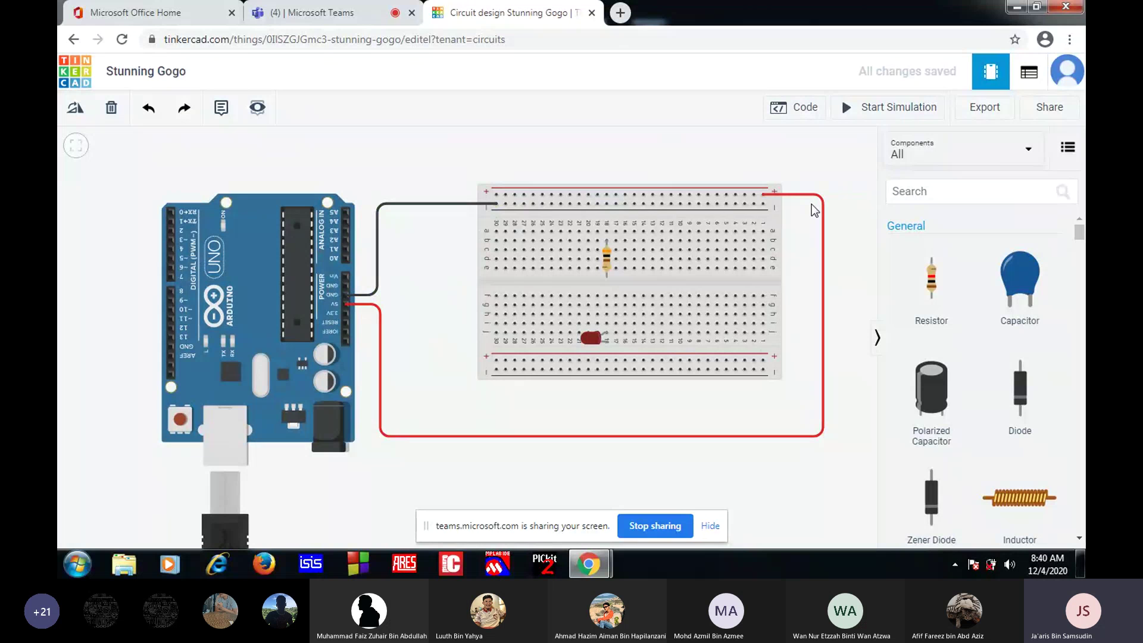
Link the breadboard's two negative rails with a straight black wire near column 29
{"action": "left_click", "coordinate": [505, 204]}
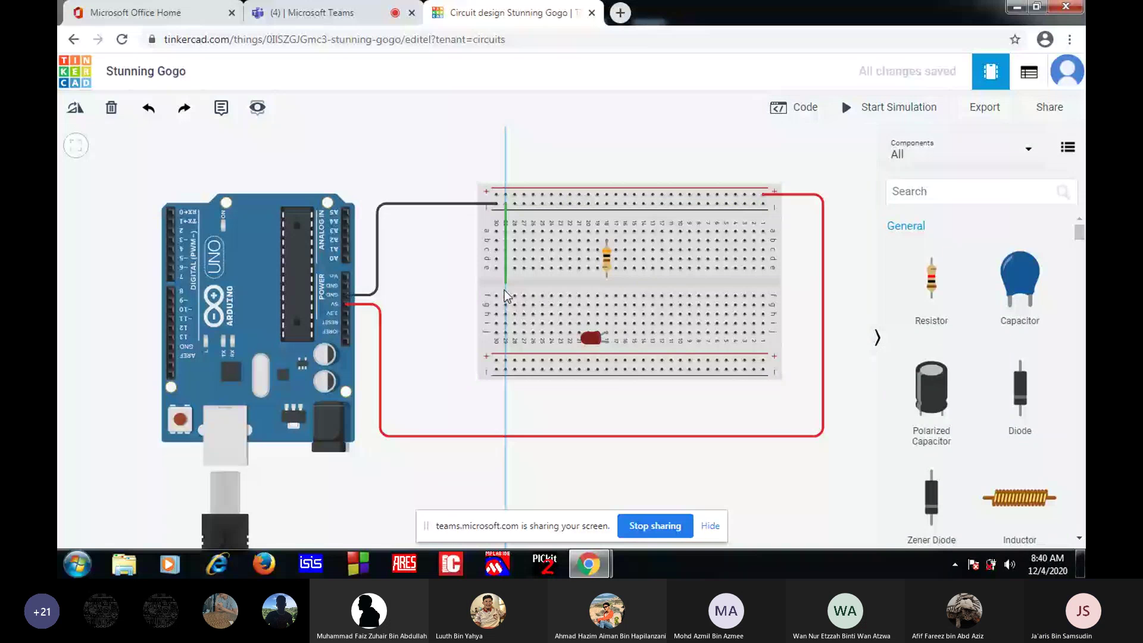
{"action": "left_click", "coordinate": [505, 370]}
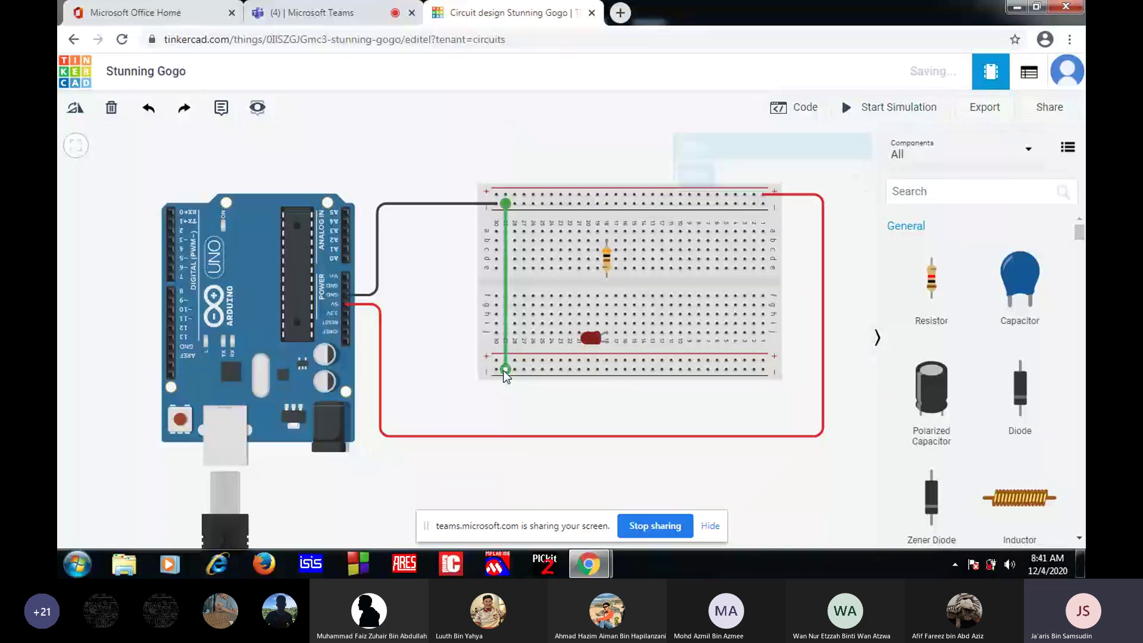
{"action": "left_click", "coordinate": [446, 289]}
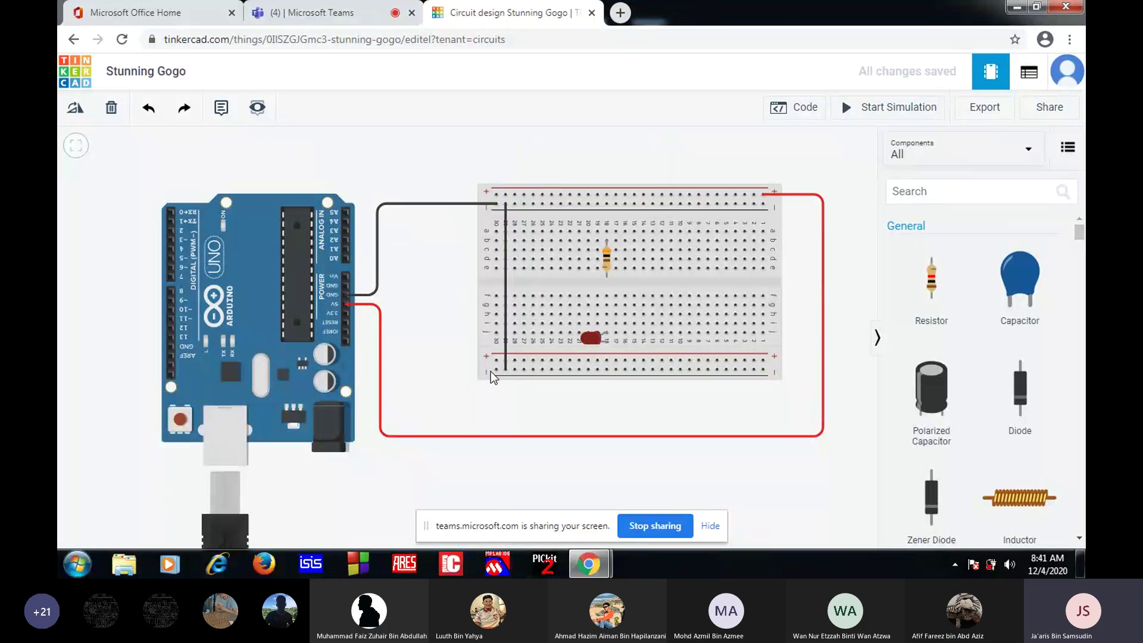
Link the breadboard's two positive rails with a straight red wire near column 2
{"action": "left_click", "coordinate": [754, 195]}
{"action": "left_click", "coordinate": [753, 360]}
{"action": "left_click", "coordinate": [813, 175]}
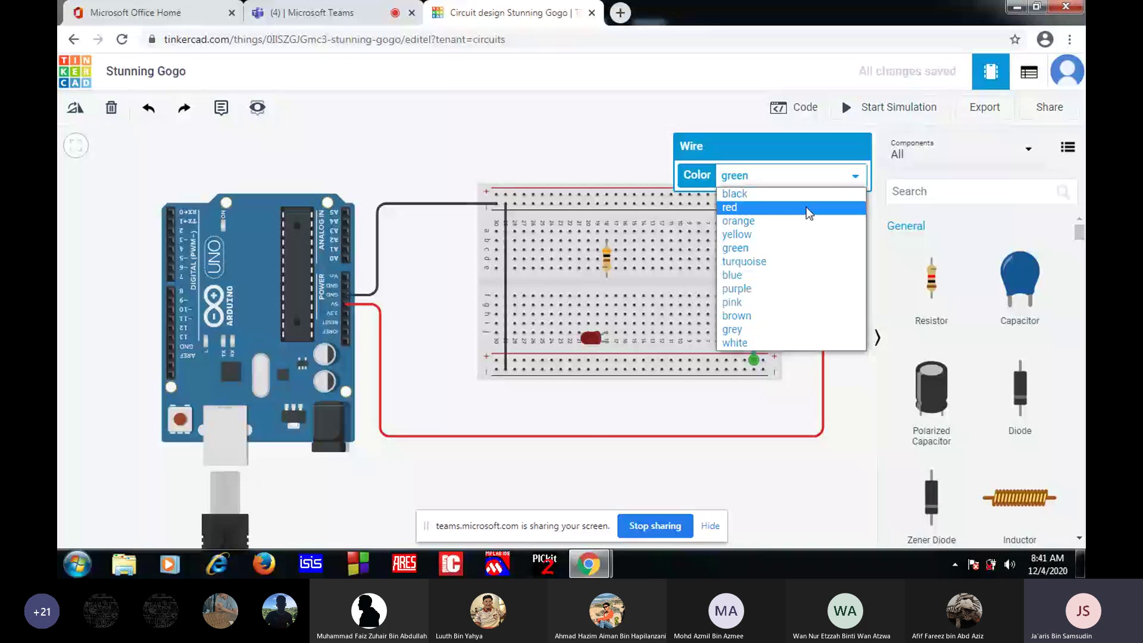
{"action": "left_click", "coordinate": [810, 207]}
{"action": "left_click", "coordinate": [592, 424]}
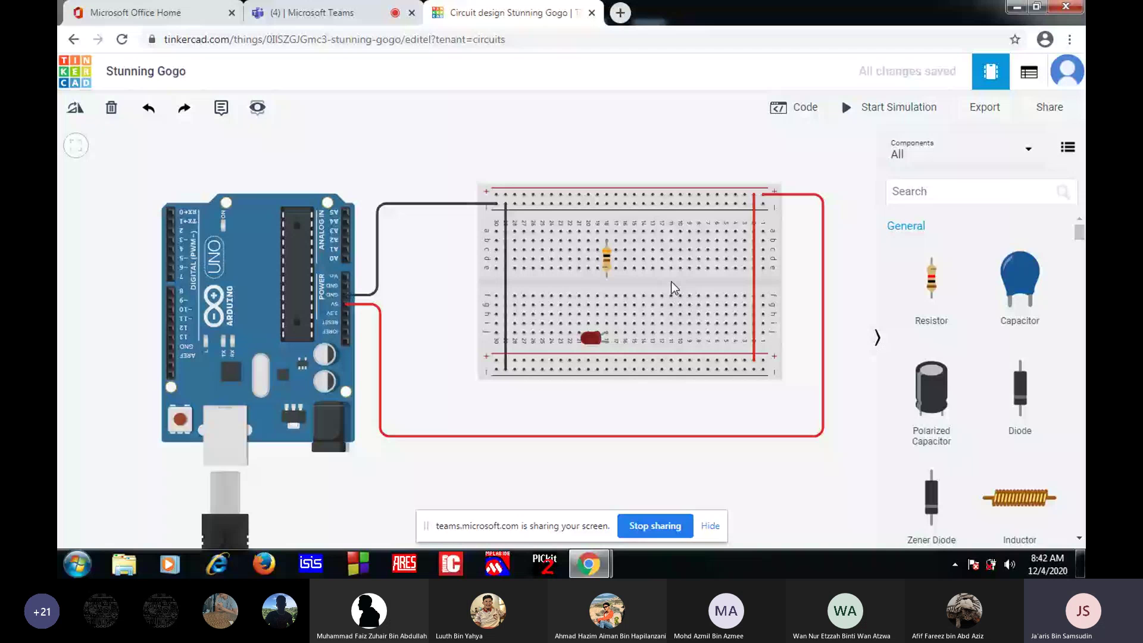
Move the resistor to bridge the upper negative rail and column 18, and the LED to column 18 at row e beside the centre gap
{"action": "left_click", "coordinate": [653, 205]}
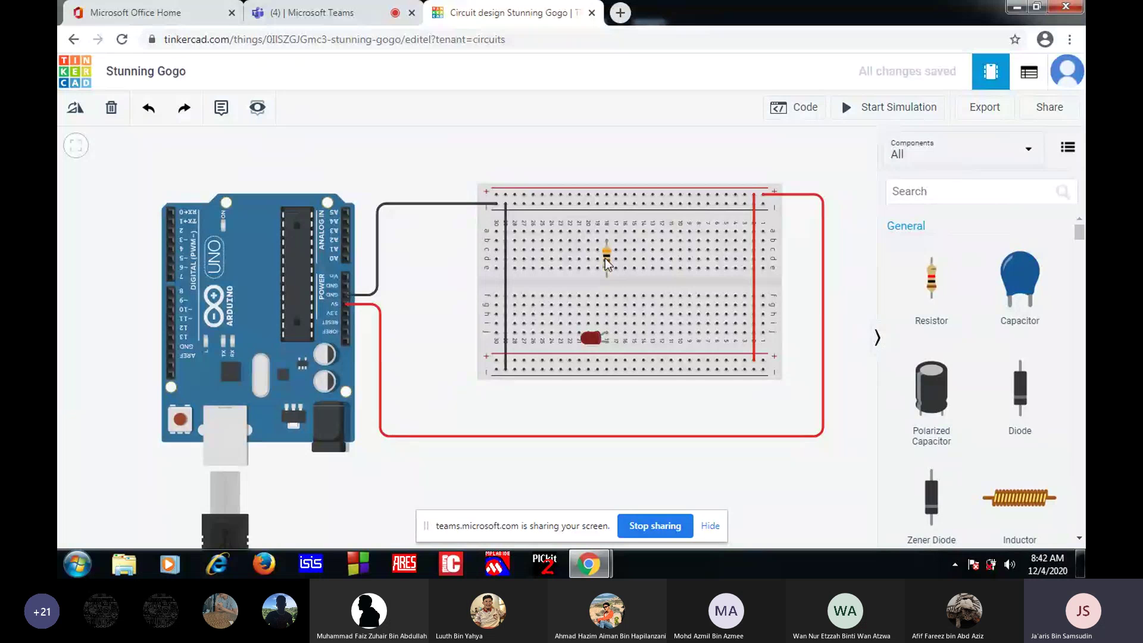
{"action": "left_click_drag", "start_coordinate": [605, 260], "coordinate": [603, 232]}
{"action": "left_click_drag", "start_coordinate": [591, 337], "coordinate": [592, 292]}
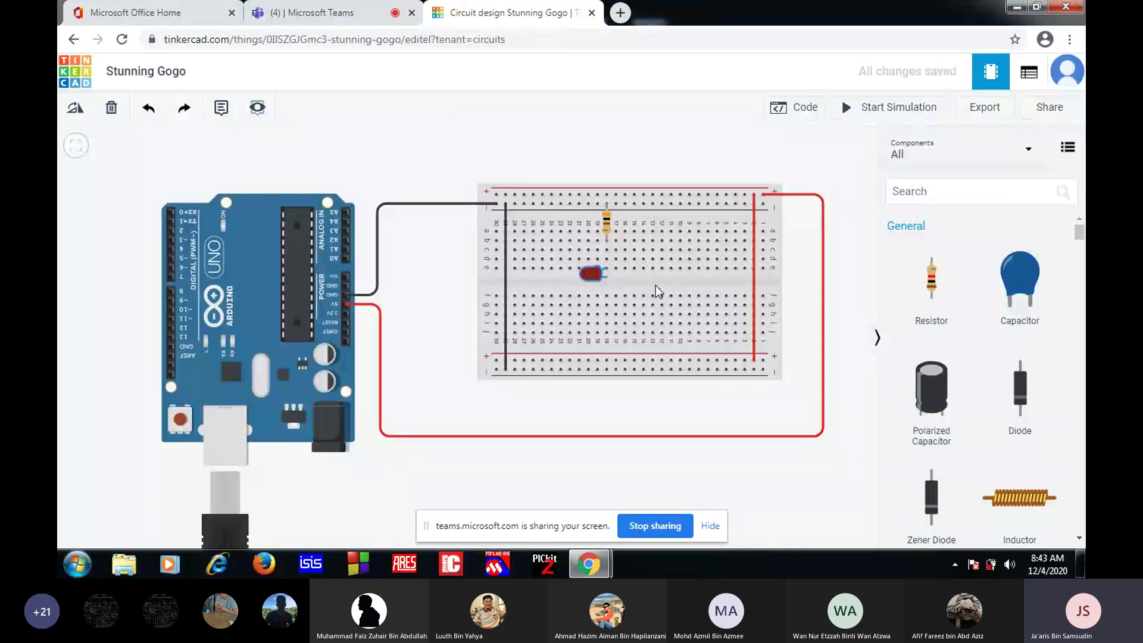
Add green wires from the LED's free leg to column 18 row f, and from column 18 row j to the lower positive rail
{"action": "left_click", "coordinate": [606, 275]}
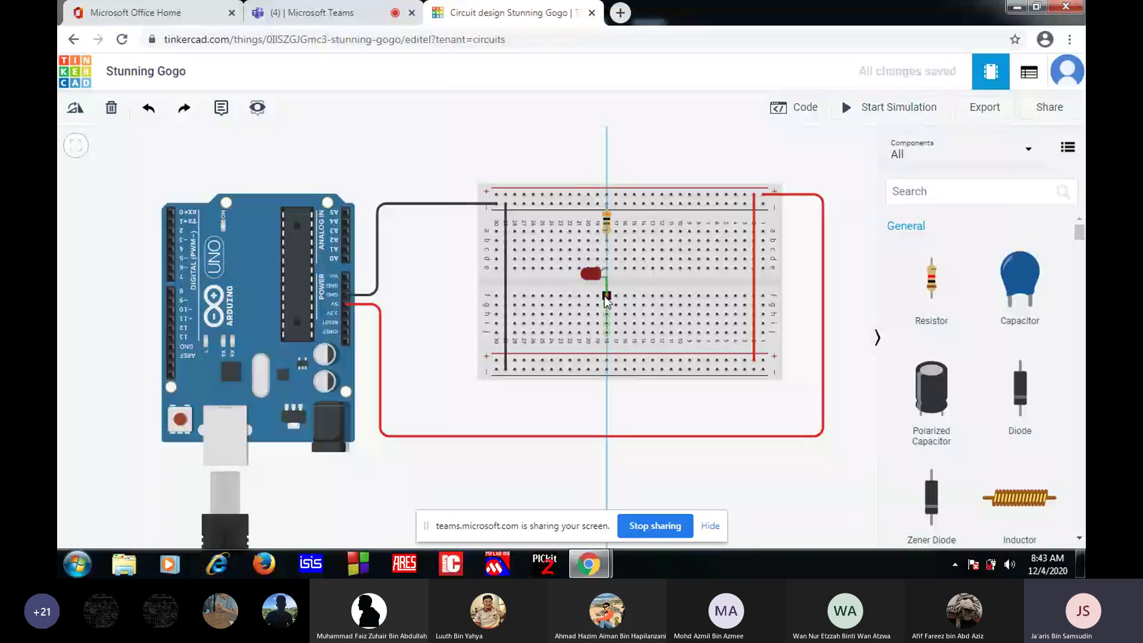
{"action": "left_click", "coordinate": [607, 296]}
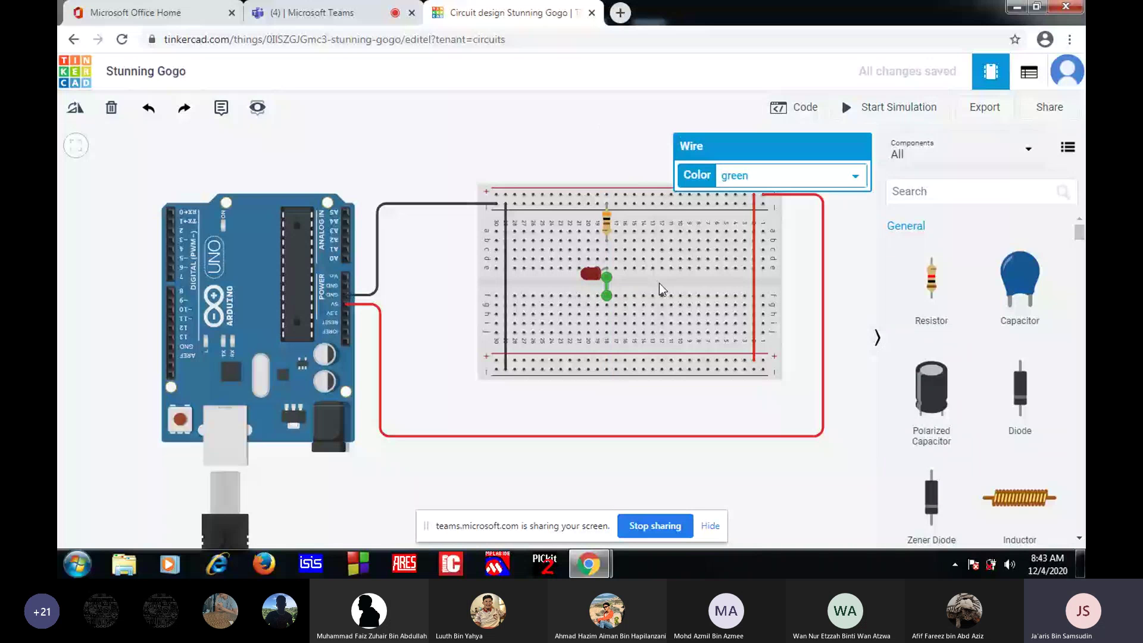
{"action": "left_click", "coordinate": [606, 333]}
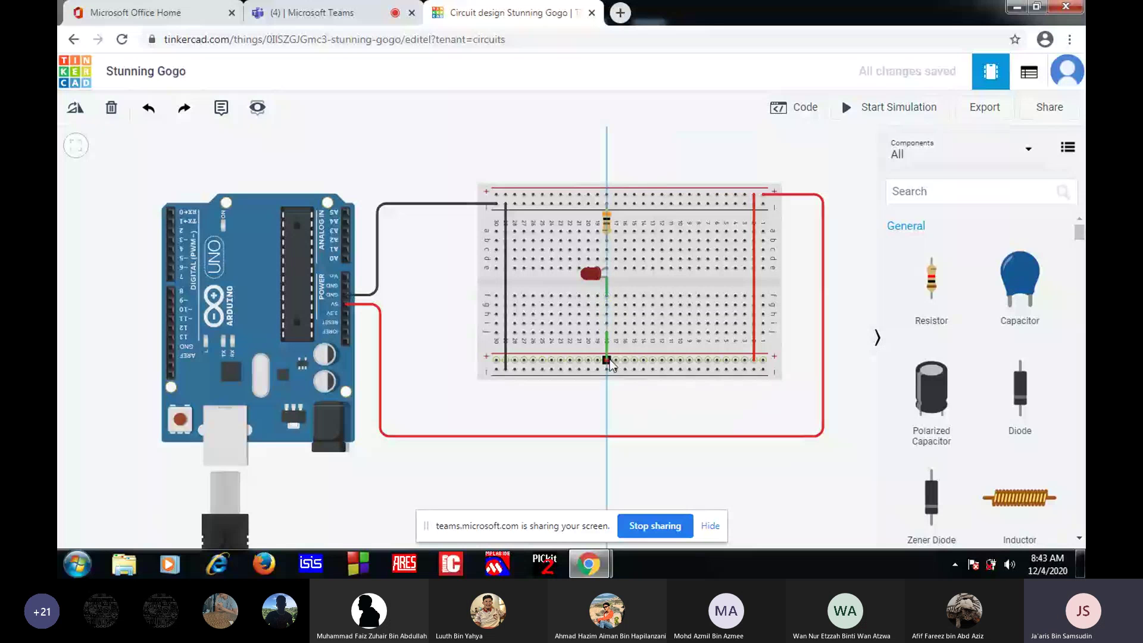
{"action": "left_click", "coordinate": [606, 360]}
{"action": "left_click", "coordinate": [663, 414]}
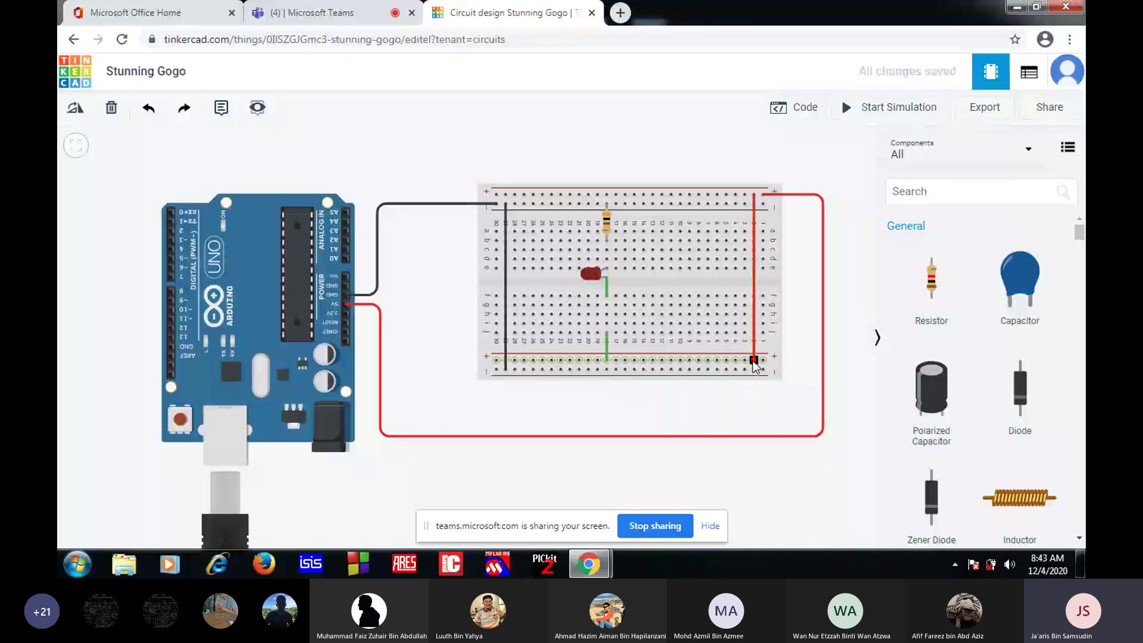
{"action": "left_click", "coordinate": [605, 359]}
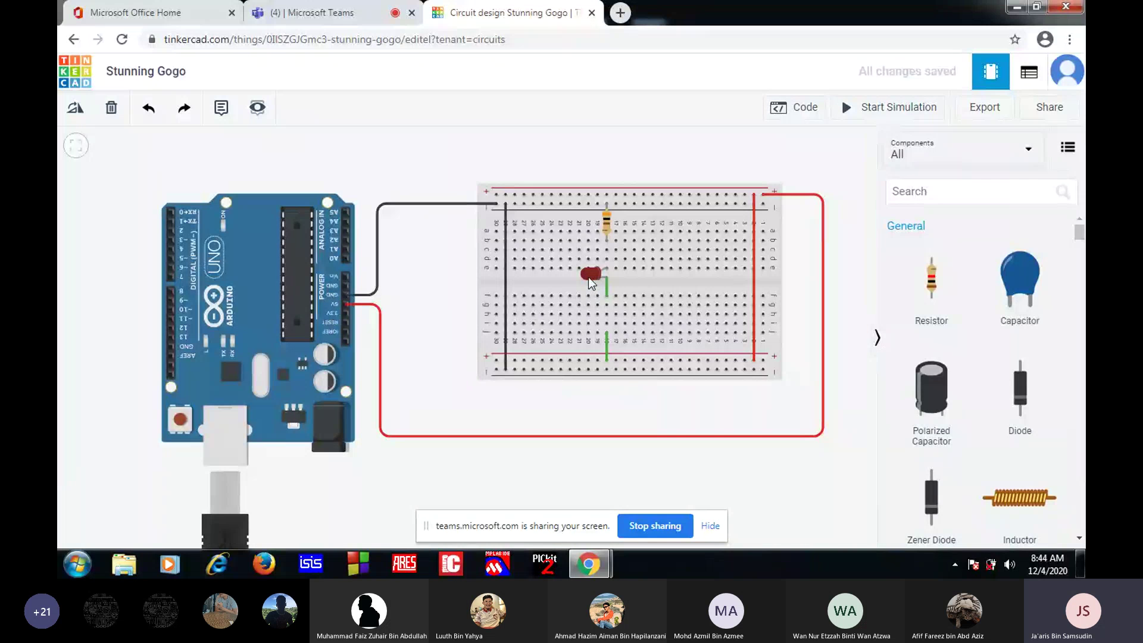
Run the simulation to check the LED, select the LED, and stop the simulation
{"action": "left_click", "coordinate": [866, 111]}
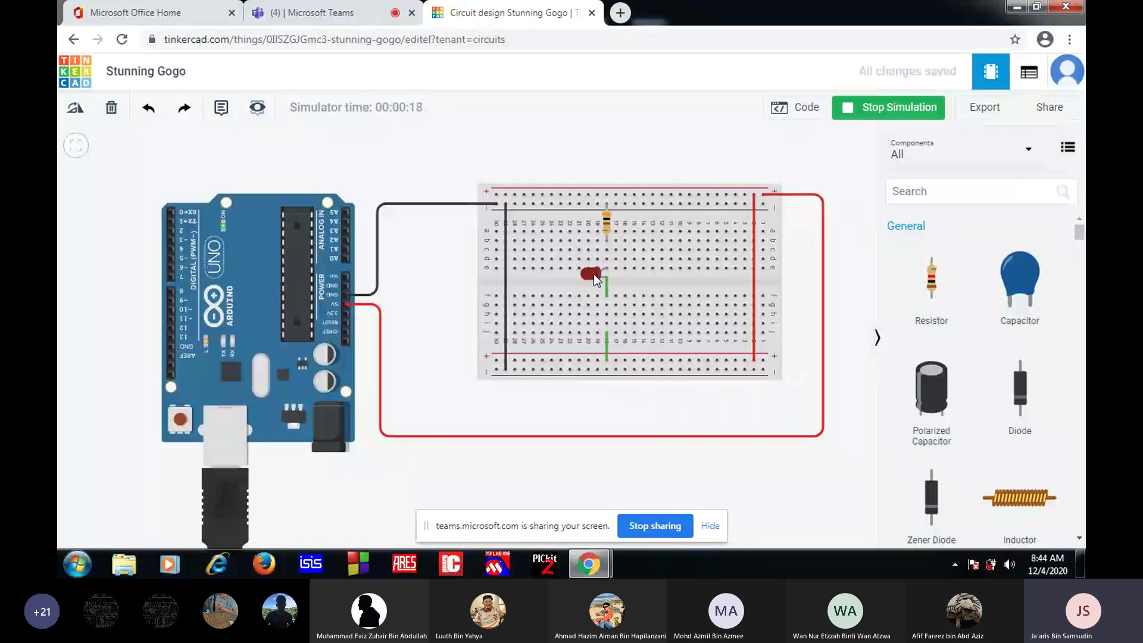
{"action": "left_click", "coordinate": [595, 274]}
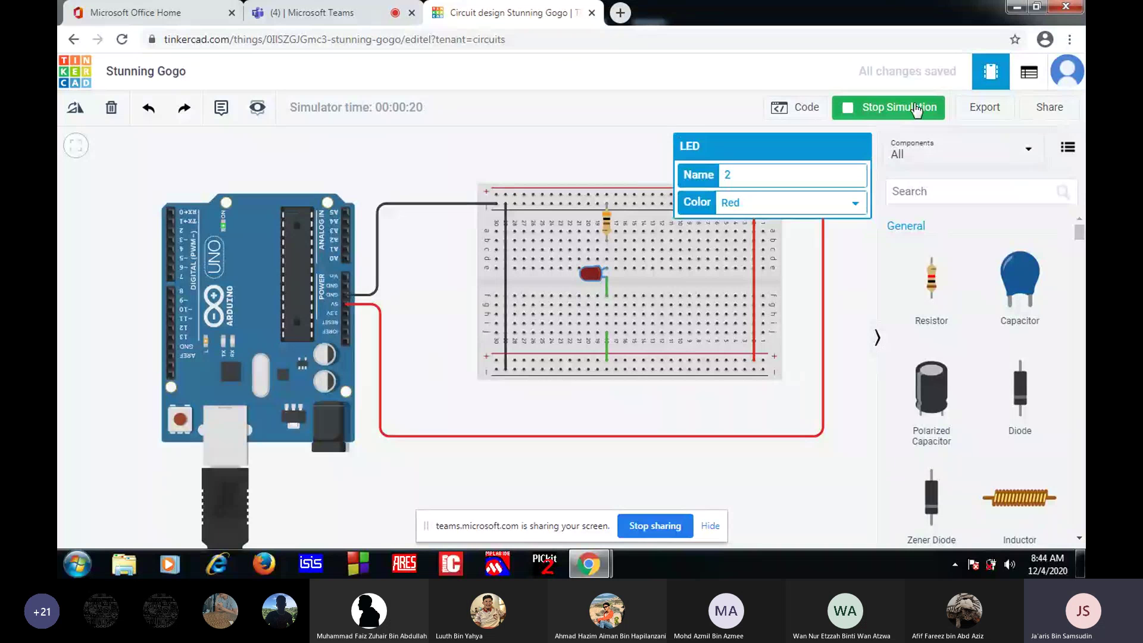
{"action": "left_click", "coordinate": [883, 110]}
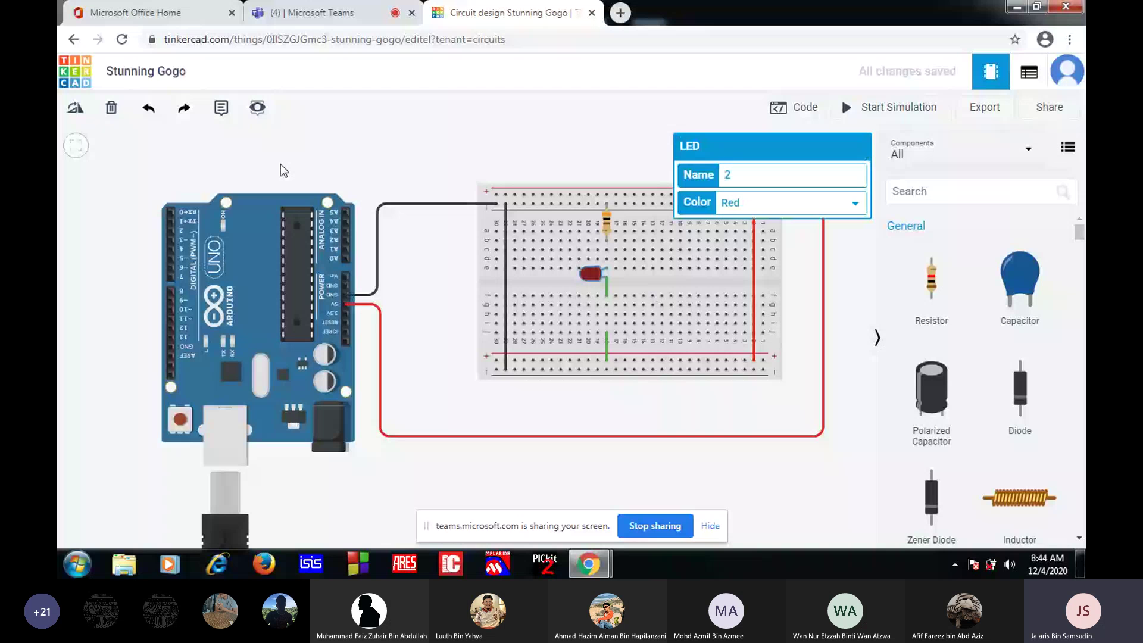
Rotate the LED by 180° to swap its legs between the resistor's column and the green wire
{"action": "left_click", "coordinate": [76, 111]}
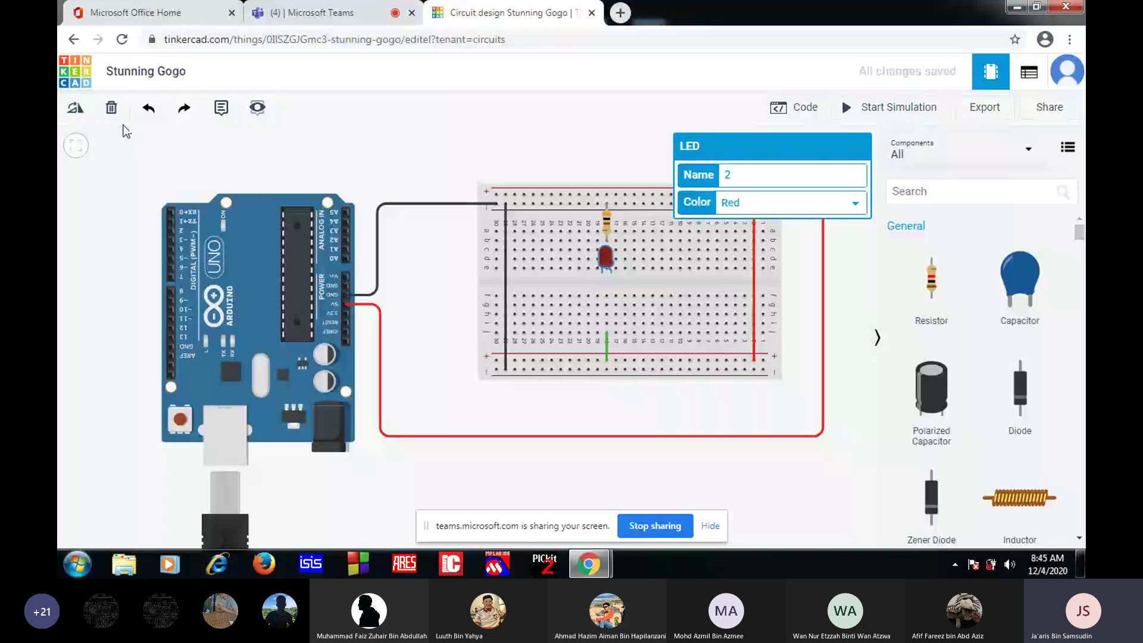
{"action": "key", "text": "r"}
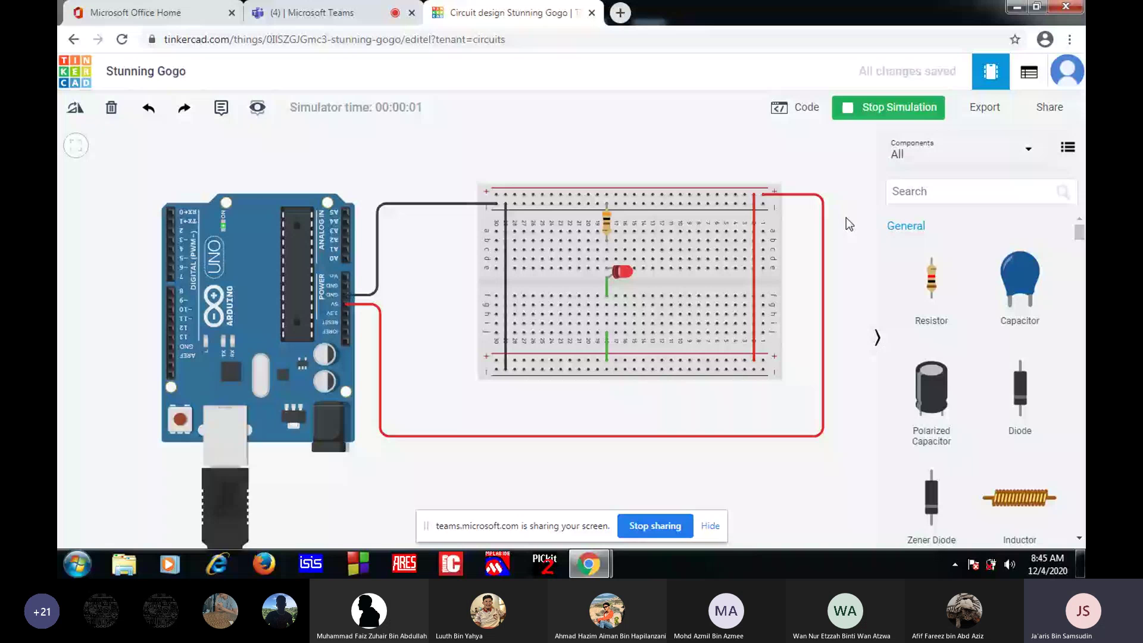
Run and stop the simulation repeatedly to check the reversed LED, leaving the simulation stopped
{"action": "left_click", "coordinate": [855, 110]}
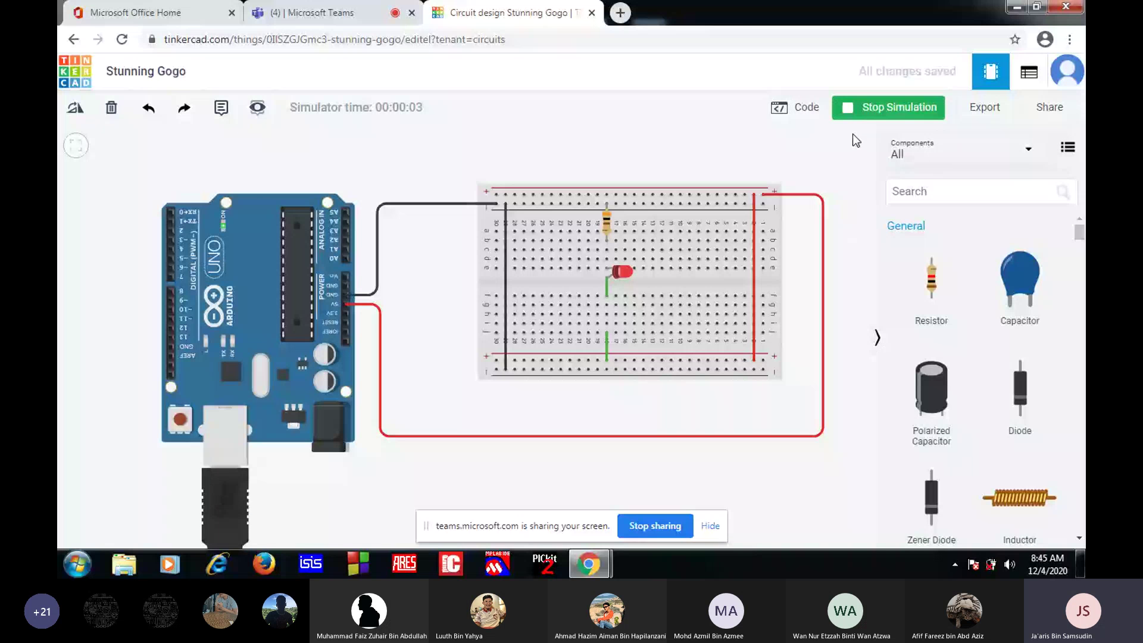
{"action": "left_click", "coordinate": [854, 110]}
{"action": "left_click", "coordinate": [852, 111]}
{"action": "left_click", "coordinate": [850, 111]}
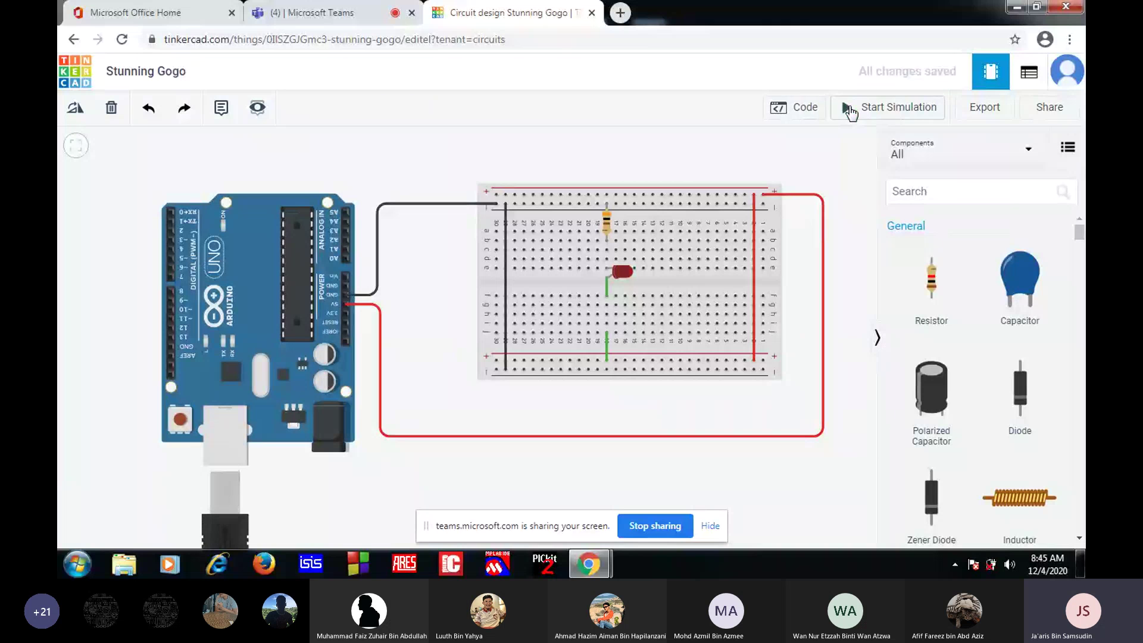
{"action": "left_click", "coordinate": [851, 111]}
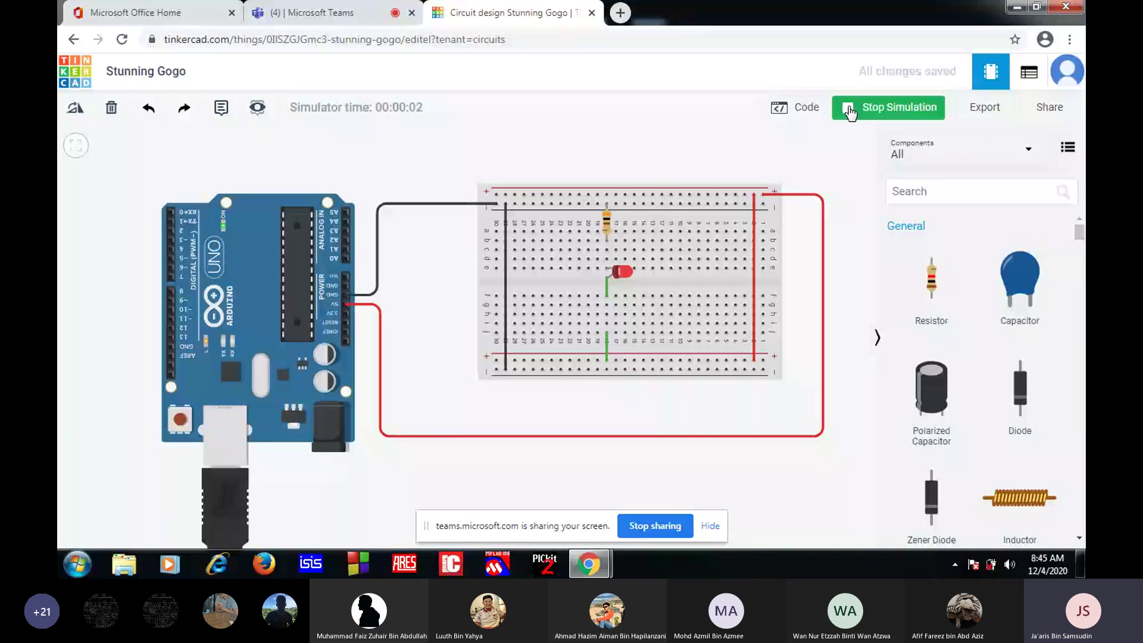
{"action": "left_click", "coordinate": [851, 112]}
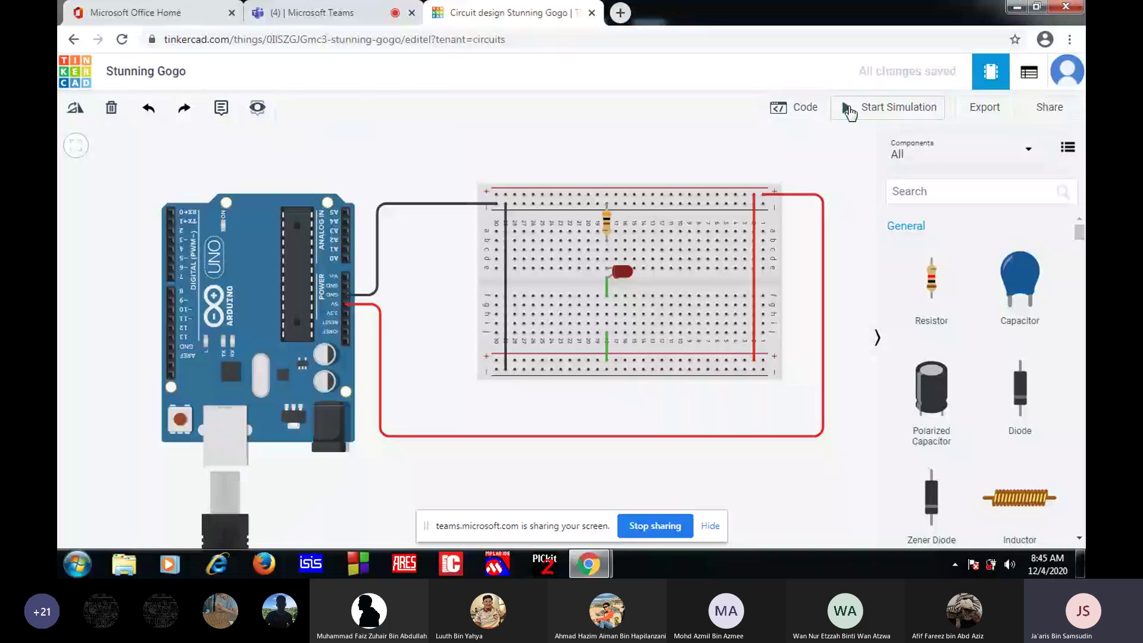
Toggle the simulation on and off several more times to demonstrate the LED circuit, ending with it stopped
{"action": "left_click", "coordinate": [850, 112]}
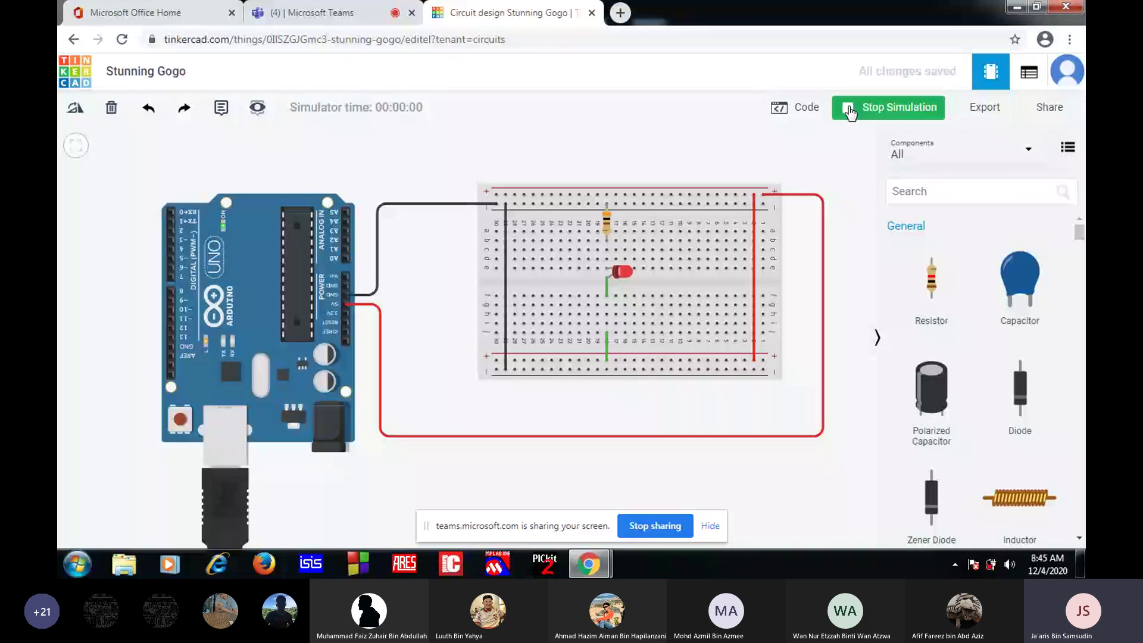
{"action": "left_click", "coordinate": [850, 112]}
{"action": "left_click", "coordinate": [849, 112]}
{"action": "left_click", "coordinate": [850, 112]}
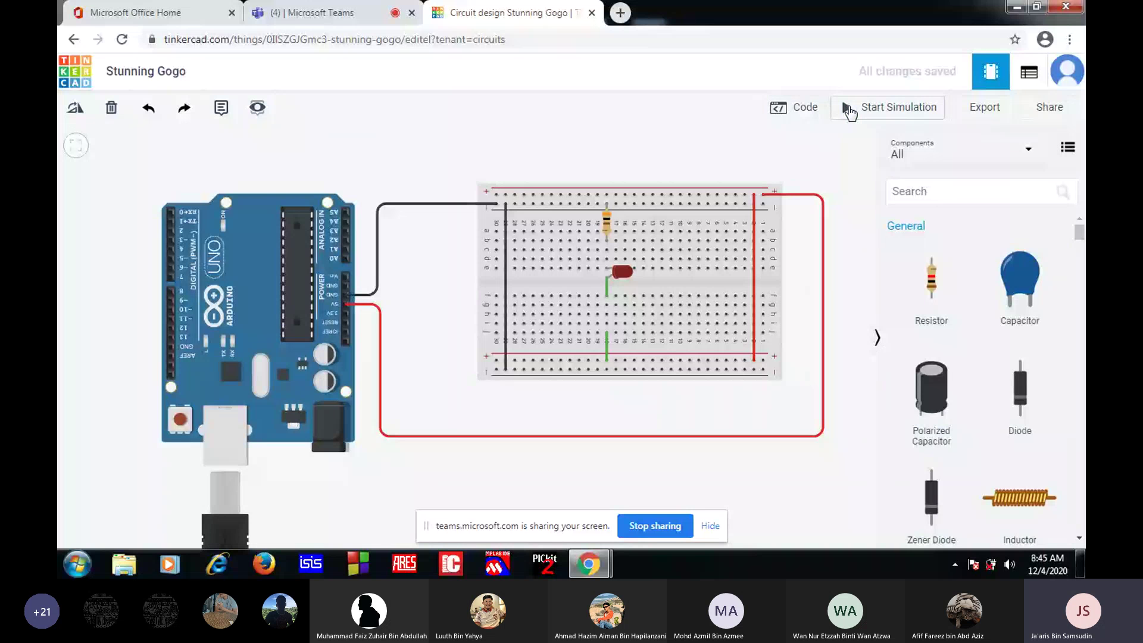
{"action": "left_click", "coordinate": [850, 112]}
{"action": "left_click", "coordinate": [848, 112]}
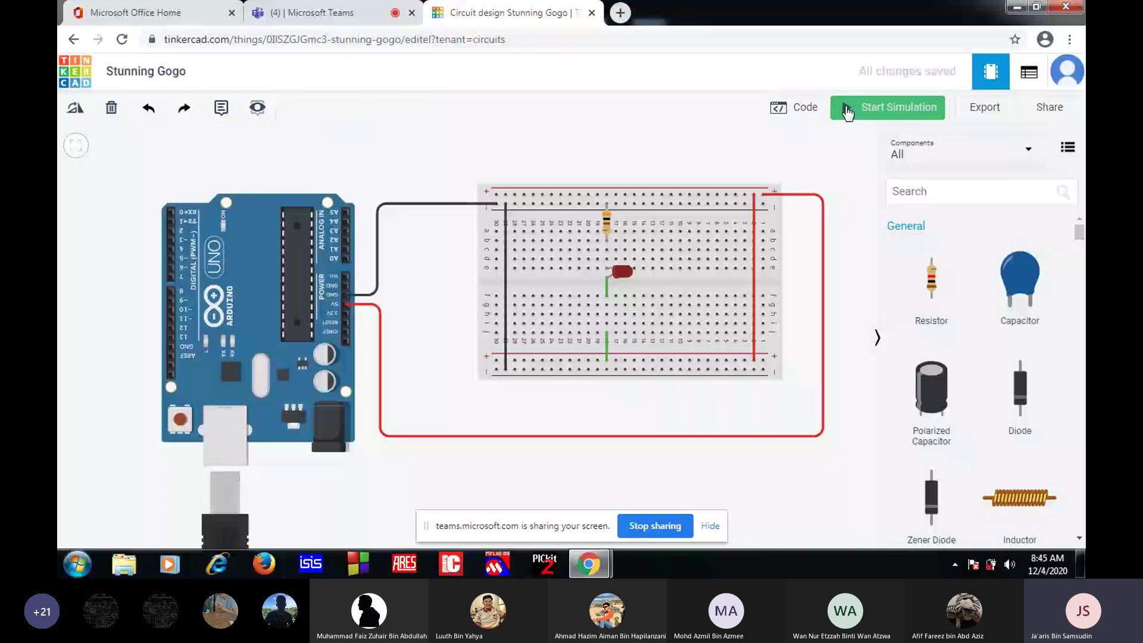
{"action": "left_click", "coordinate": [849, 113]}
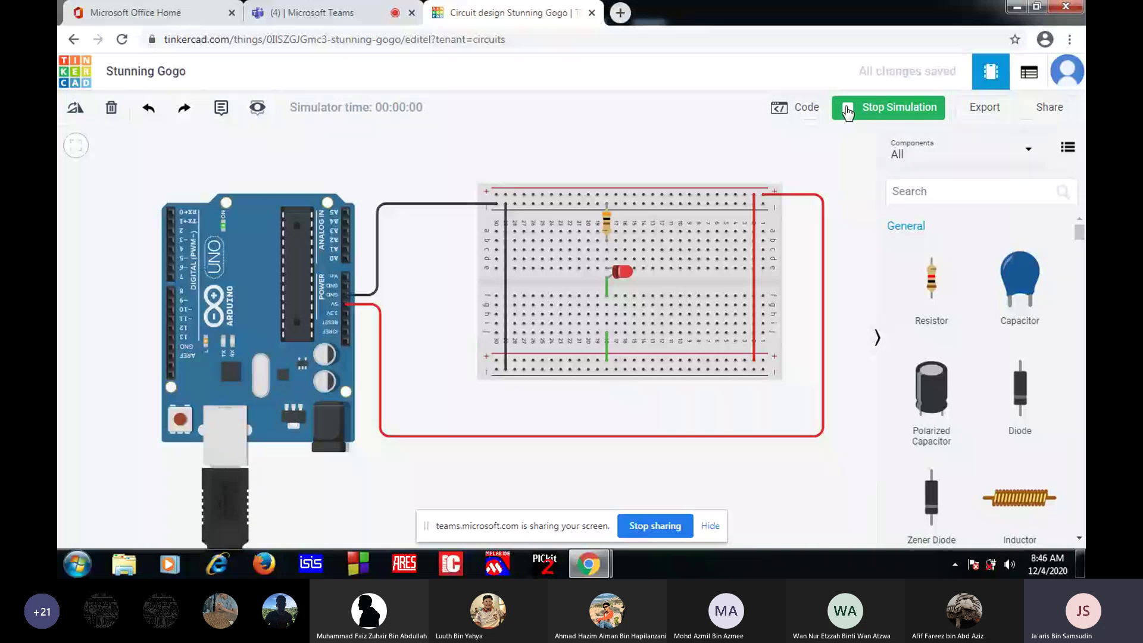
{"action": "left_click", "coordinate": [848, 112]}
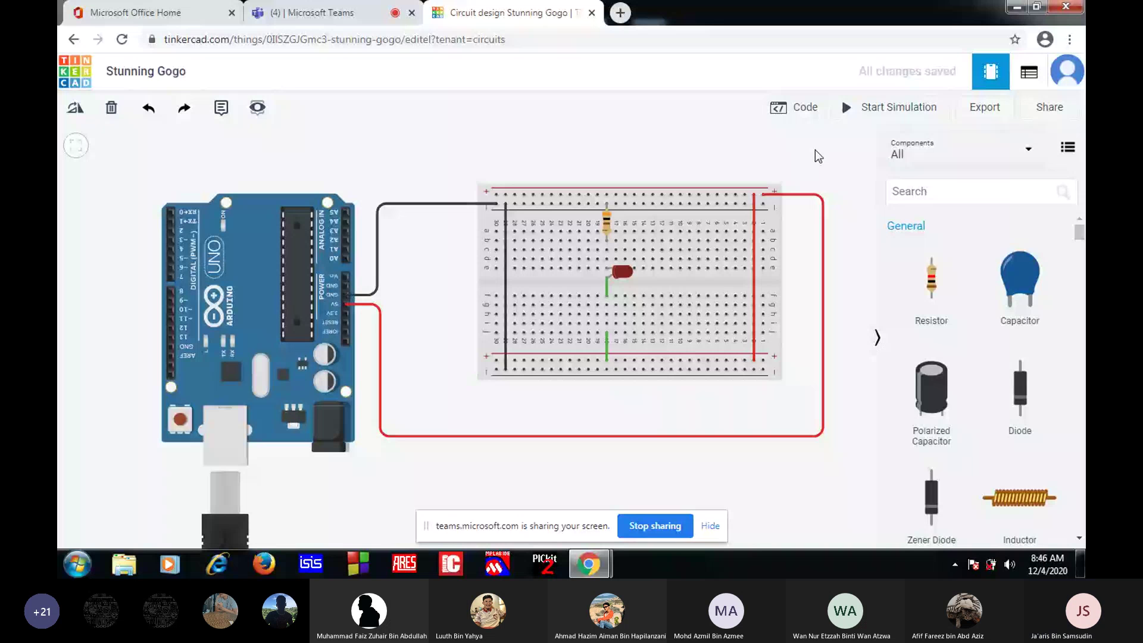
{"action": "left_click", "coordinate": [861, 110]}
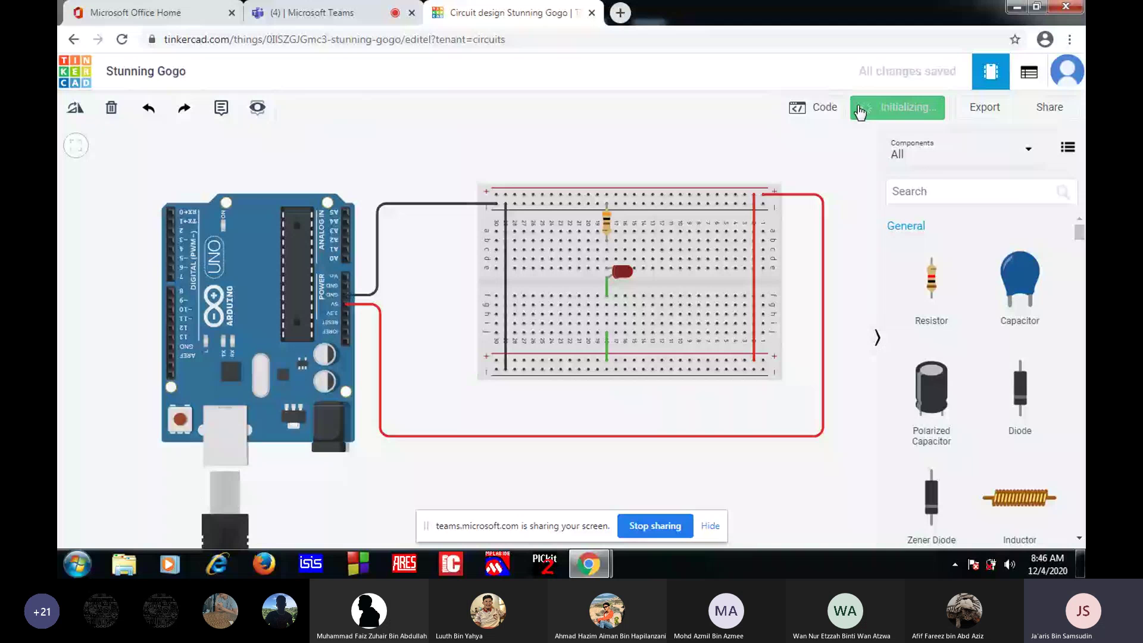
{"action": "left_click", "coordinate": [860, 111]}
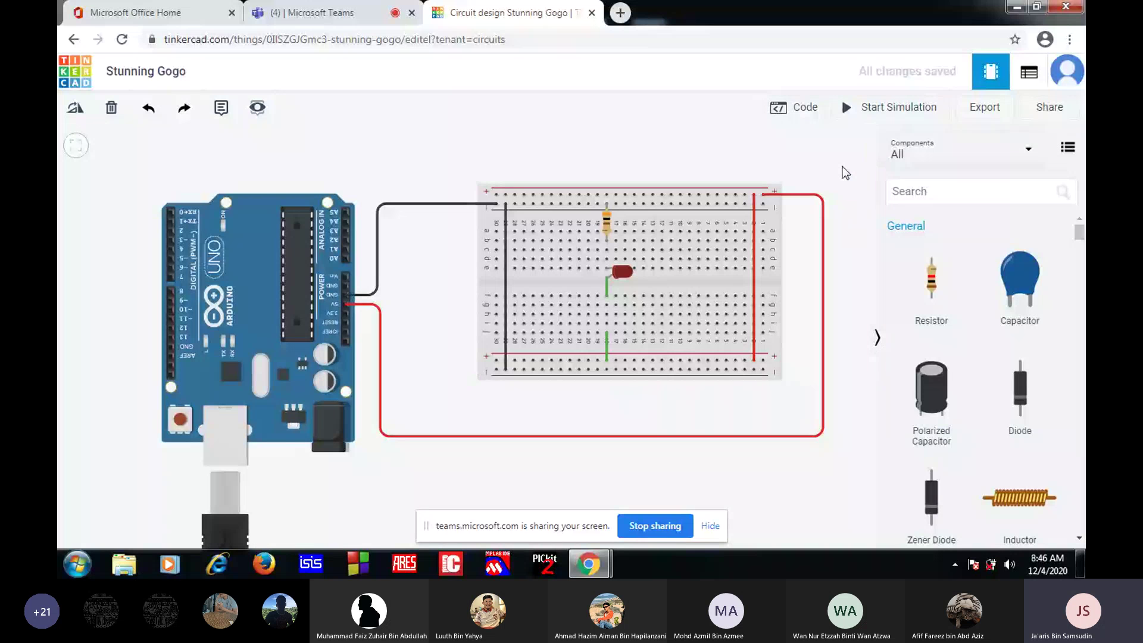
Delete the red and black jumper wires linking the breadboard's upper and lower power rails
{"action": "left_click", "coordinate": [753, 266]}
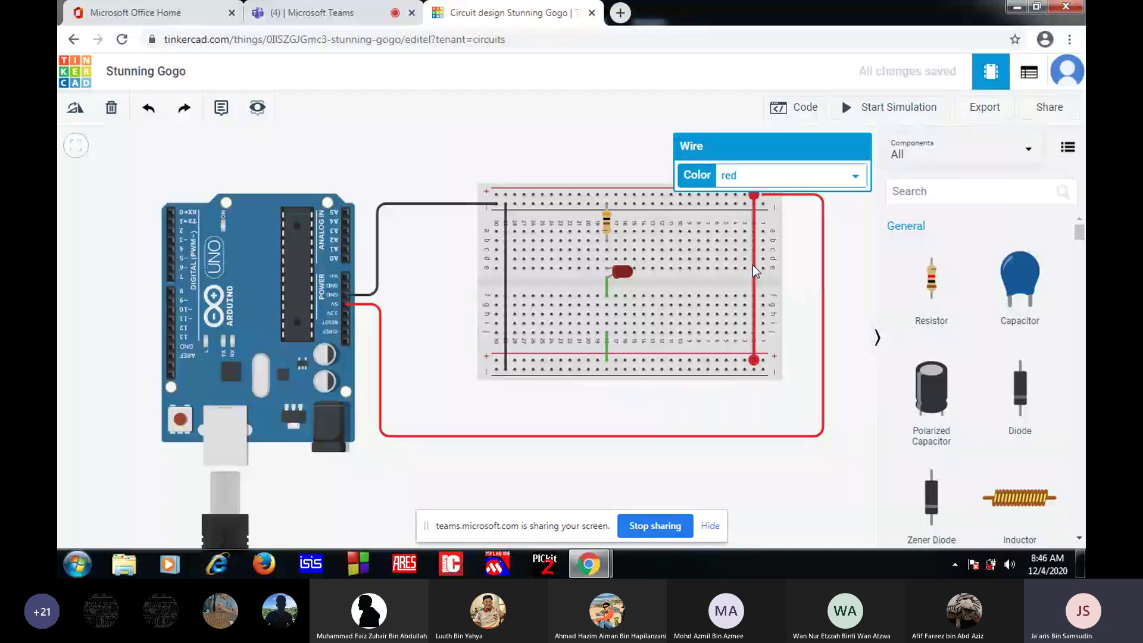
{"action": "key", "text": "Delete"}
{"action": "left_click", "coordinate": [506, 284]}
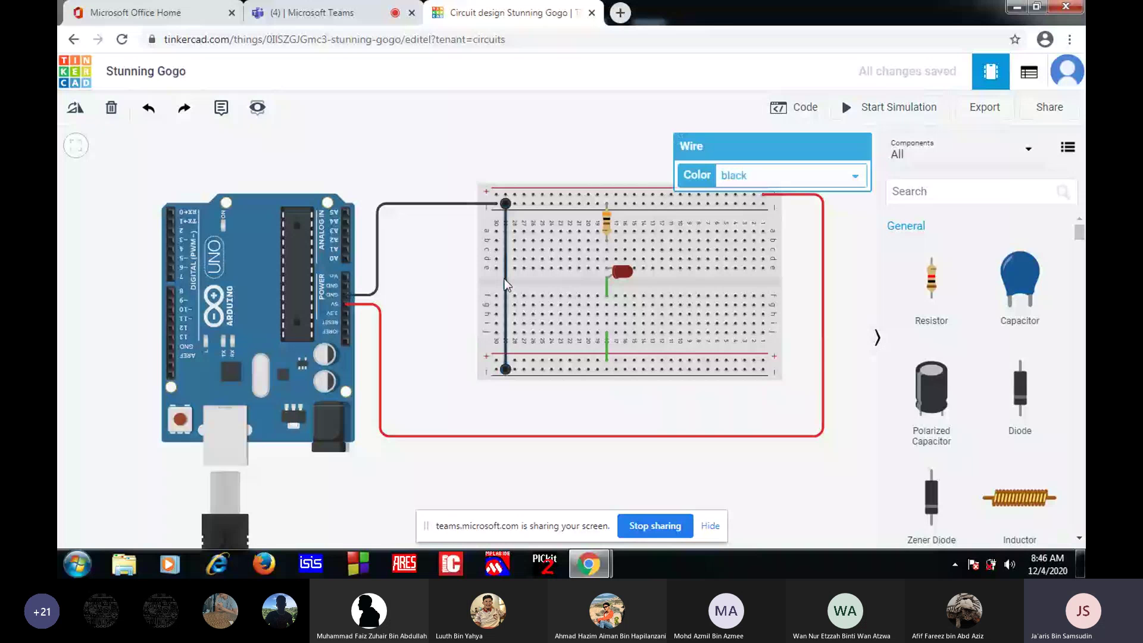
{"action": "key", "text": "Delete"}
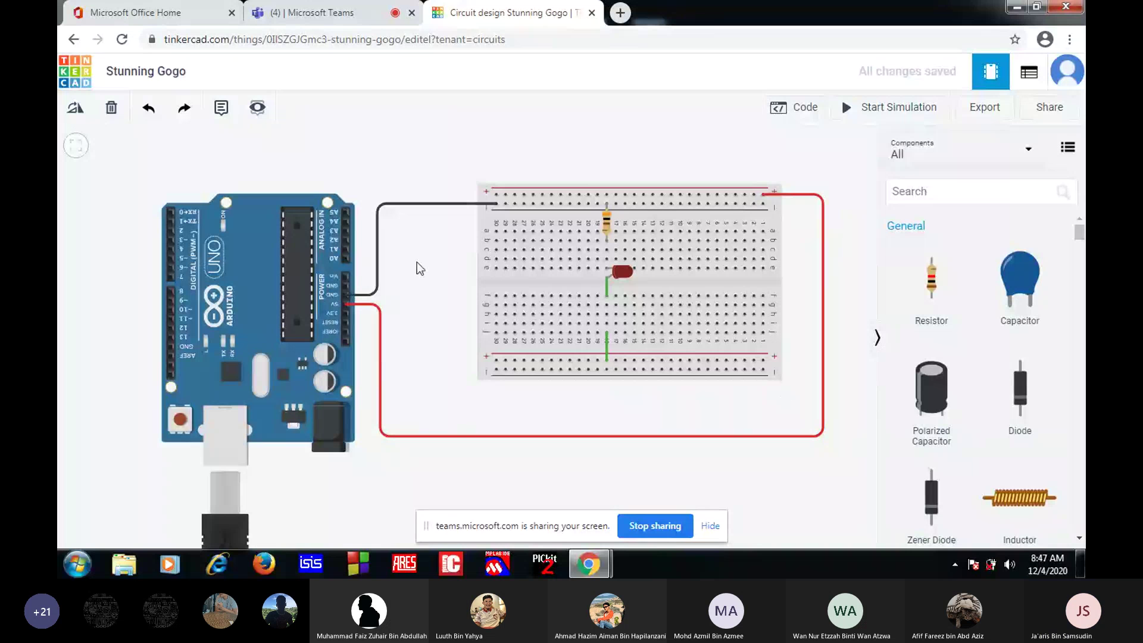
Move the 300 Ω resistor horizontally onto the breadboard's centre channel and delete both green wires in column 18
{"action": "left_click", "coordinate": [608, 230]}
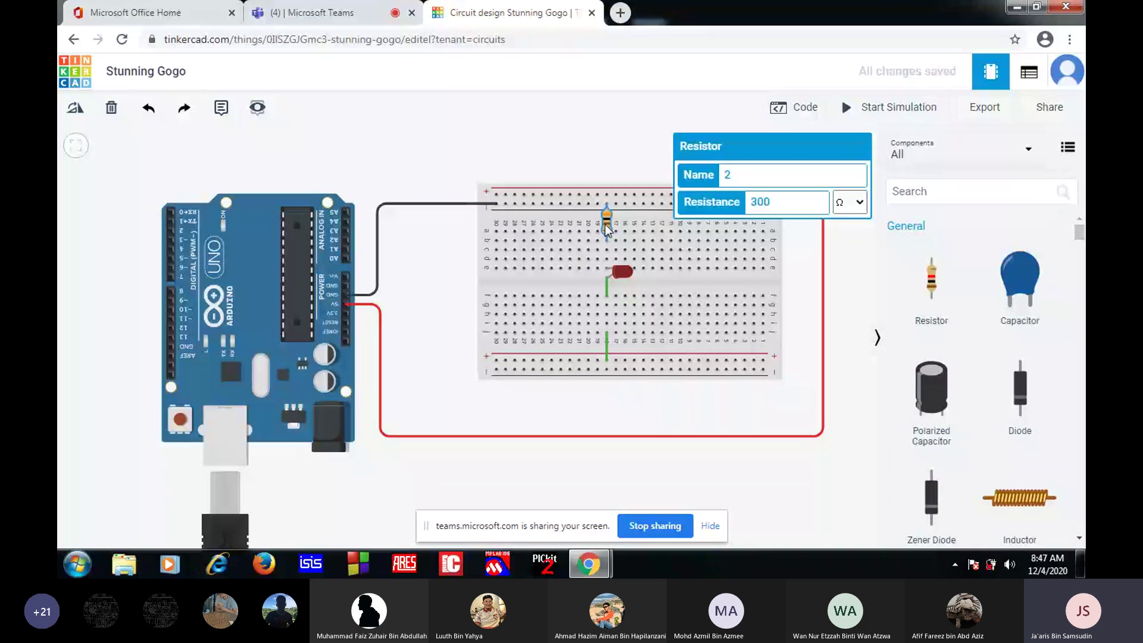
{"action": "left_click_drag", "start_coordinate": [608, 229], "coordinate": [570, 284]}
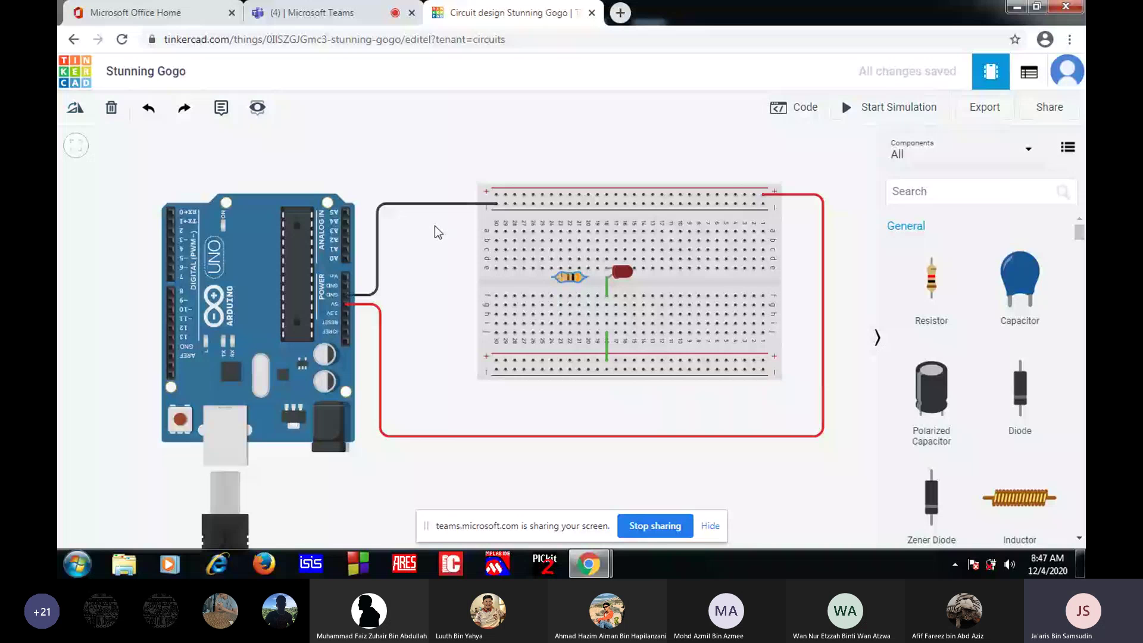
{"action": "left_click", "coordinate": [607, 288]}
{"action": "key", "text": "Delete"}
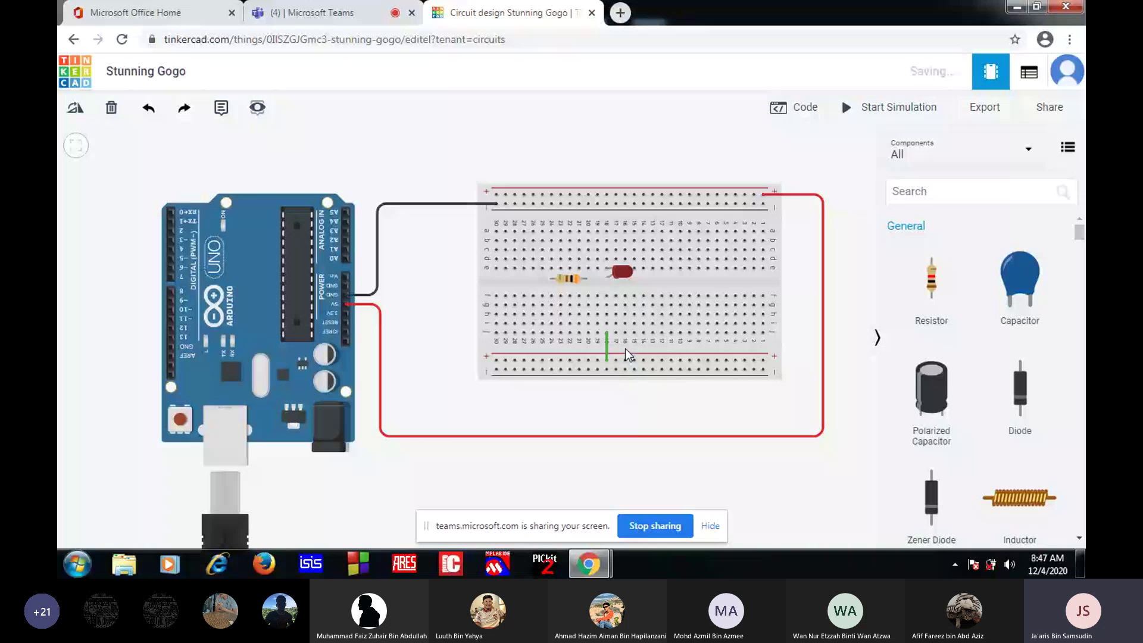
{"action": "left_click", "coordinate": [607, 346]}
{"action": "key", "text": "Delete"}
Rotate the LED upright beside the resistor, with its legs pointing down over the centre channel
{"action": "left_click", "coordinate": [622, 272]}
{"action": "key", "text": "r"}
{"action": "key", "text": "r"}
{"action": "key", "text": "r"}
{"action": "key", "text": "r"}
{"action": "key", "text": "r"}
{"action": "key", "text": "r"}
{"action": "key", "text": "r"}
{"action": "key", "text": "r"}
{"action": "key", "text": "r"}
{"action": "left_click", "coordinate": [848, 265]}
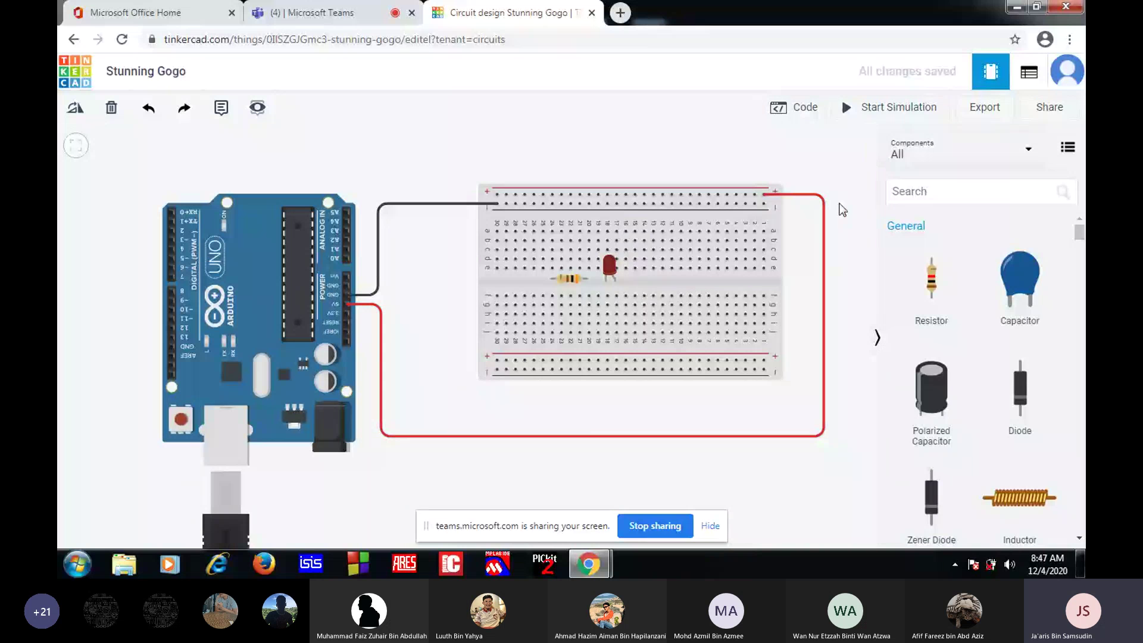
Wire the resistor's Terminal 1 directly to the LED's nearer leg in green, and shift the LED slightly away from the resistor
{"action": "left_click", "coordinate": [588, 277]}
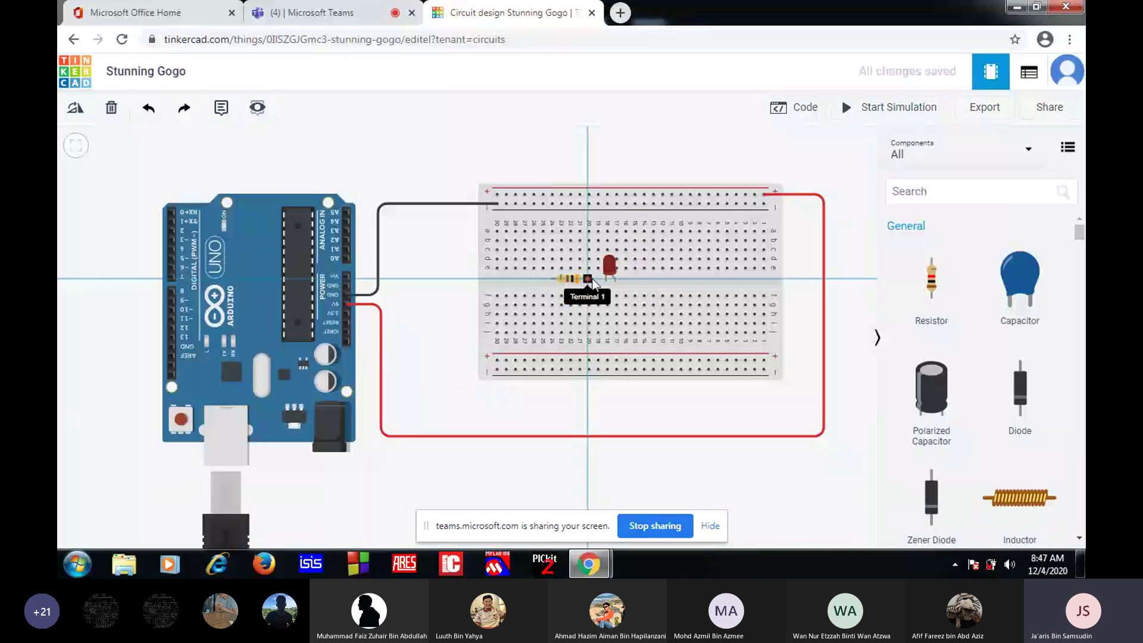
{"action": "left_click", "coordinate": [607, 278]}
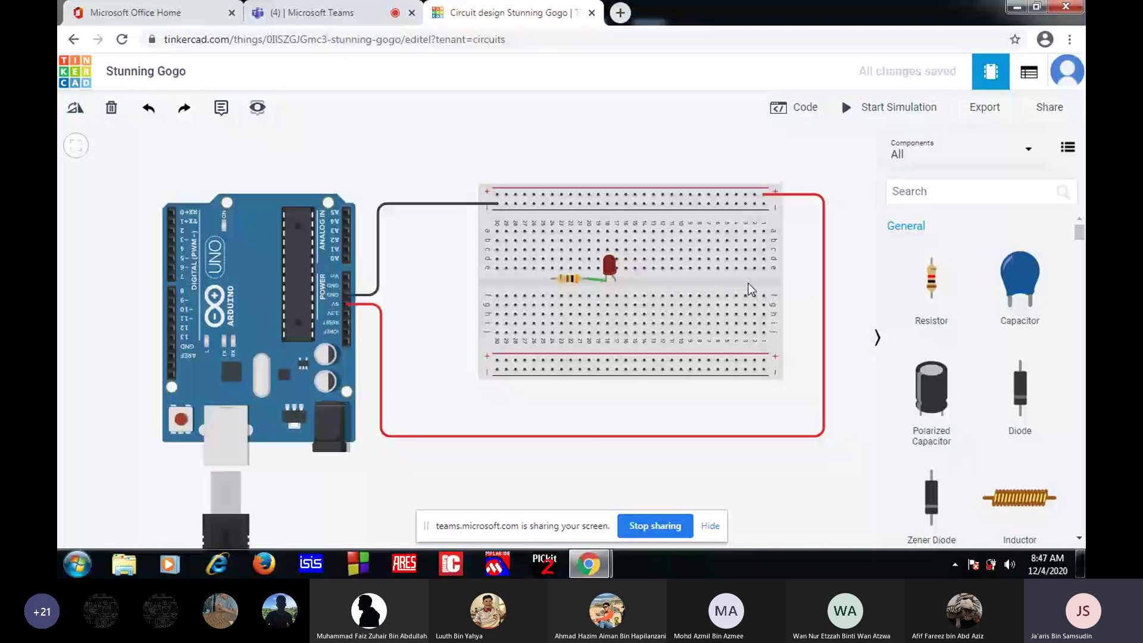
{"action": "left_click", "coordinate": [608, 263]}
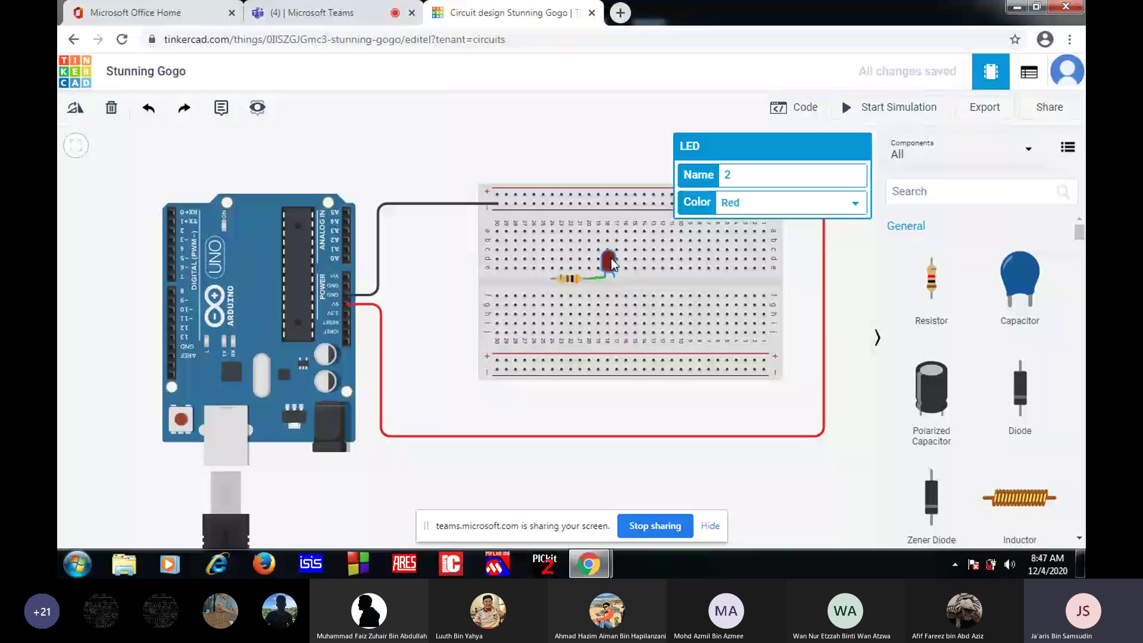
{"action": "left_click_drag", "start_coordinate": [613, 265], "coordinate": [617, 268]}
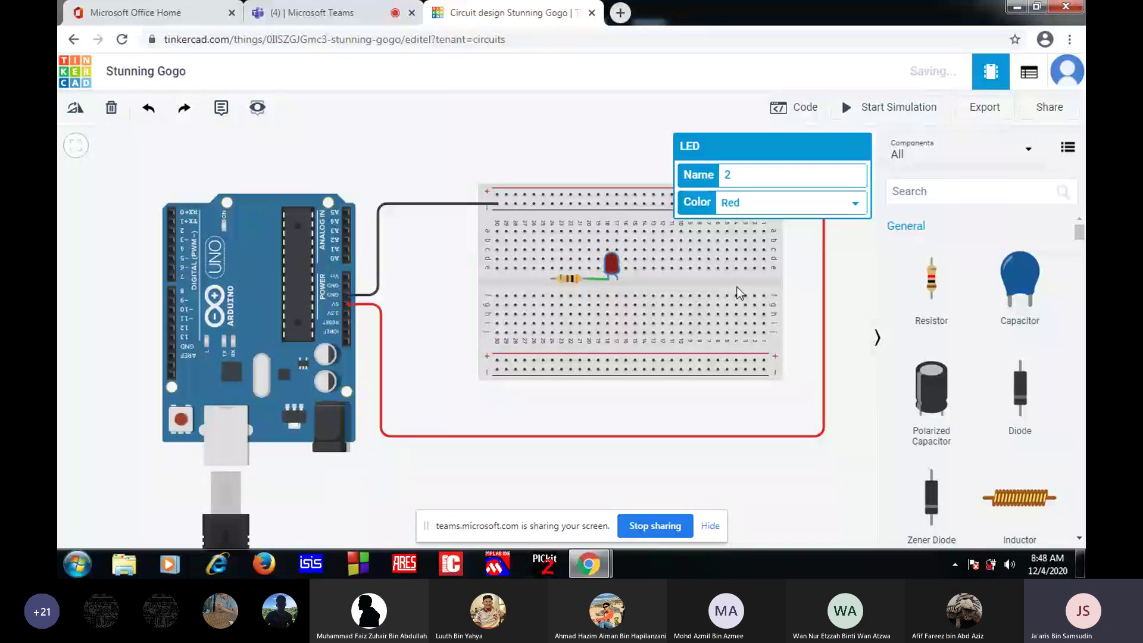
{"action": "left_click", "coordinate": [672, 269]}
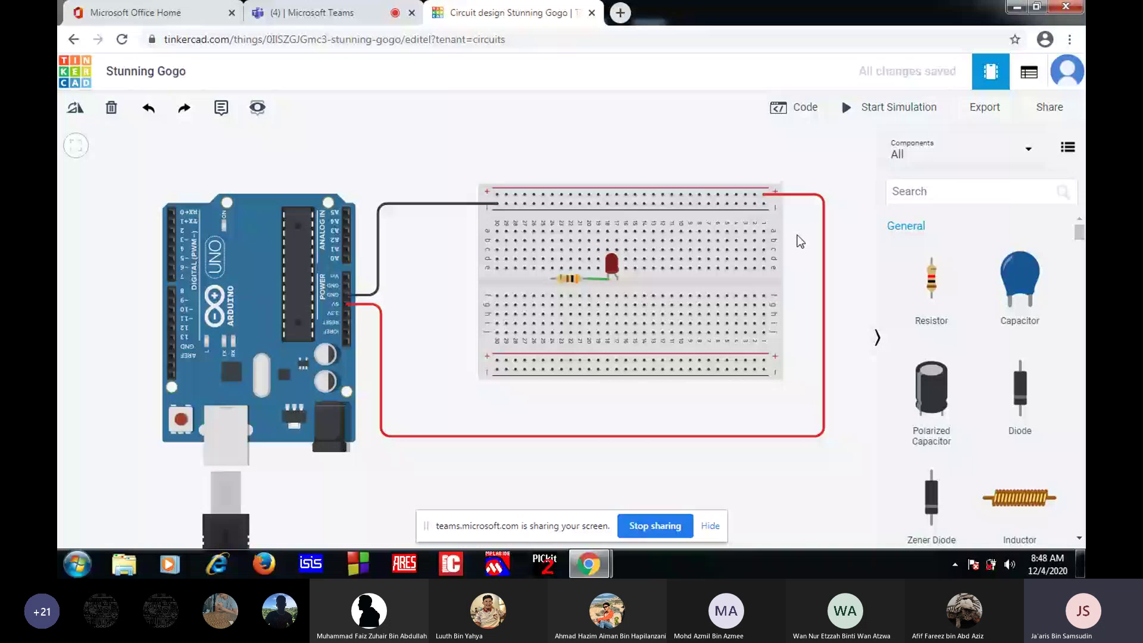
Add green wires from the upper positive rail to the LED's free leg, and from the resistor's Terminal 2 to the upper negative rail
{"action": "left_click", "coordinate": [634, 197]}
{"action": "left_click", "coordinate": [618, 280]}
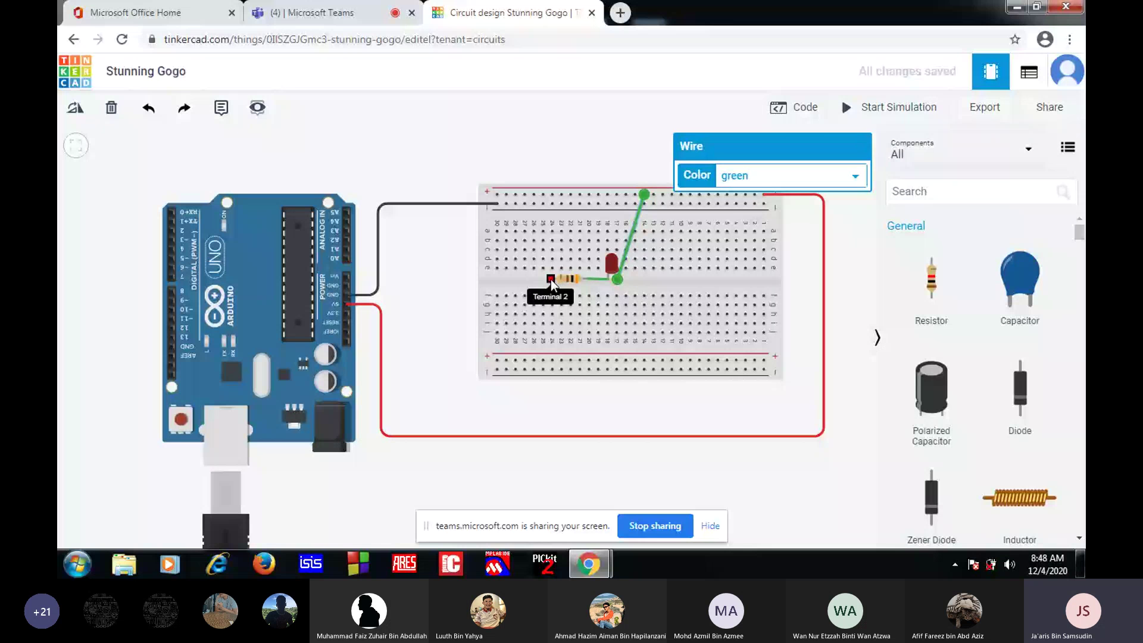
{"action": "left_click", "coordinate": [551, 280]}
{"action": "left_click", "coordinate": [516, 203]}
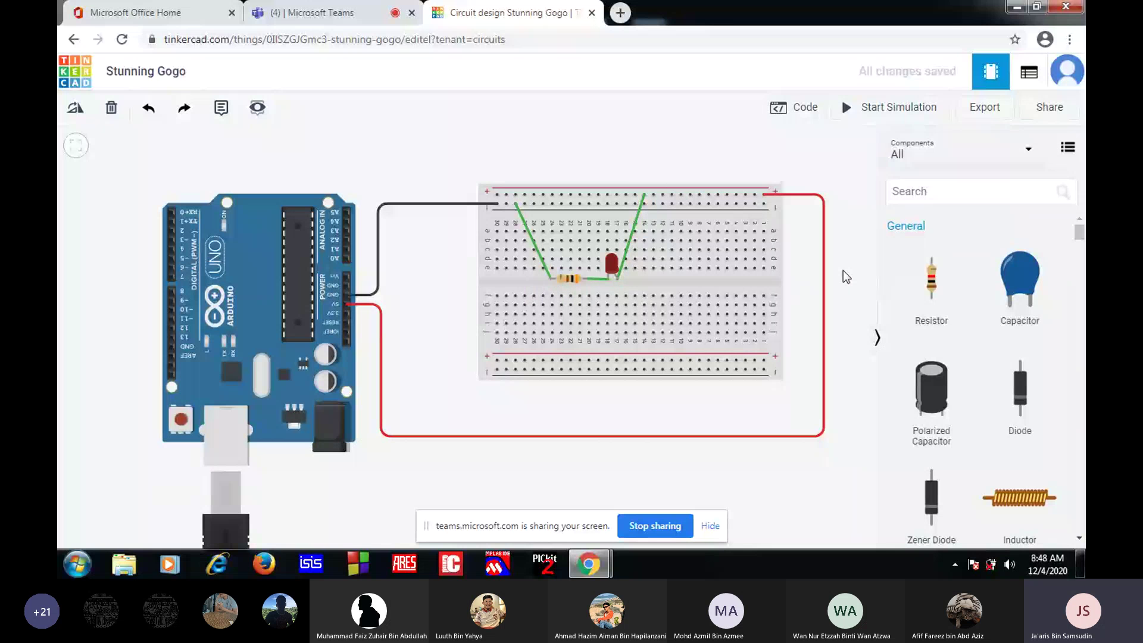
Run and stop the simulation several times to check the LED and resistor wired directly to the upper rails
{"action": "left_click", "coordinate": [856, 114]}
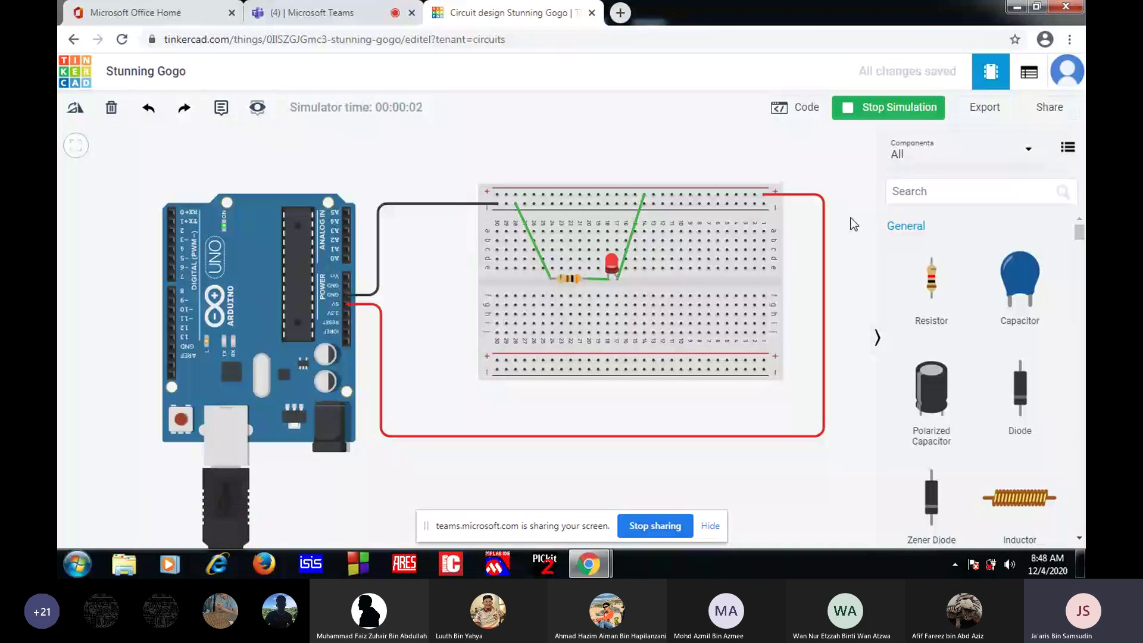
{"action": "left_click", "coordinate": [849, 112]}
{"action": "left_click", "coordinate": [849, 112]}
{"action": "left_click", "coordinate": [849, 112]}
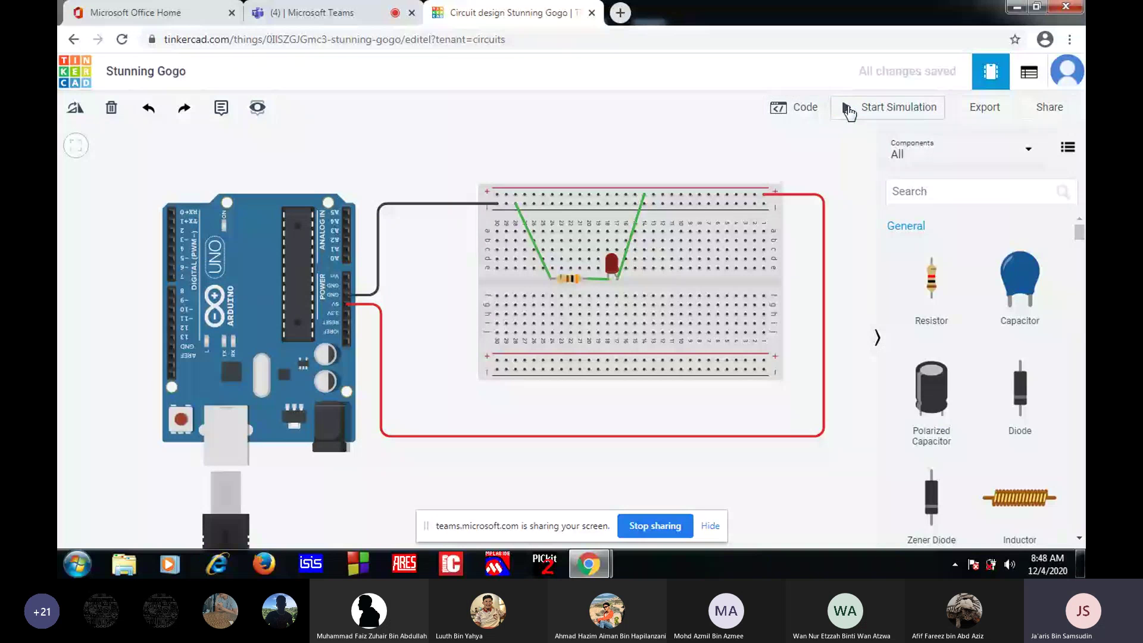
{"action": "left_click", "coordinate": [849, 112]}
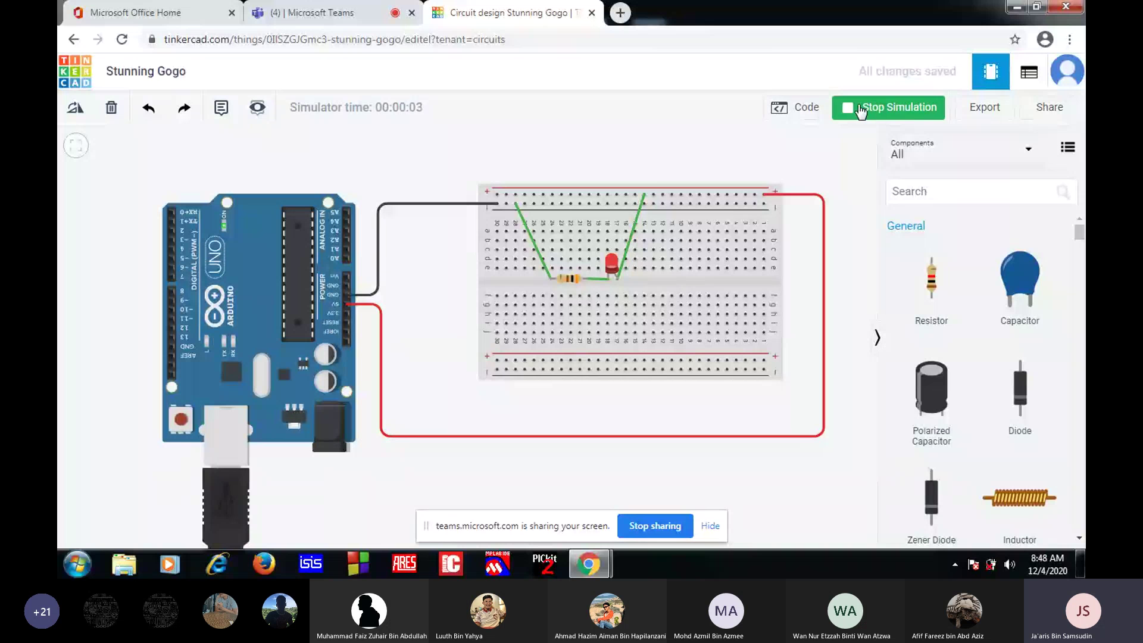
{"action": "left_click", "coordinate": [873, 110]}
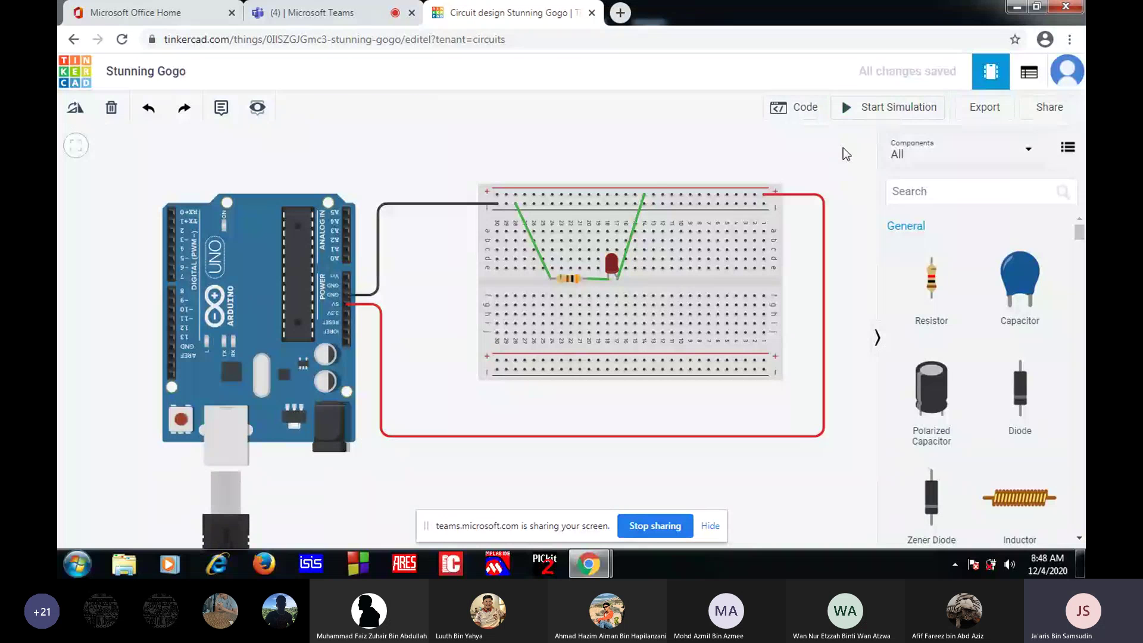
{"action": "left_click", "coordinate": [851, 113]}
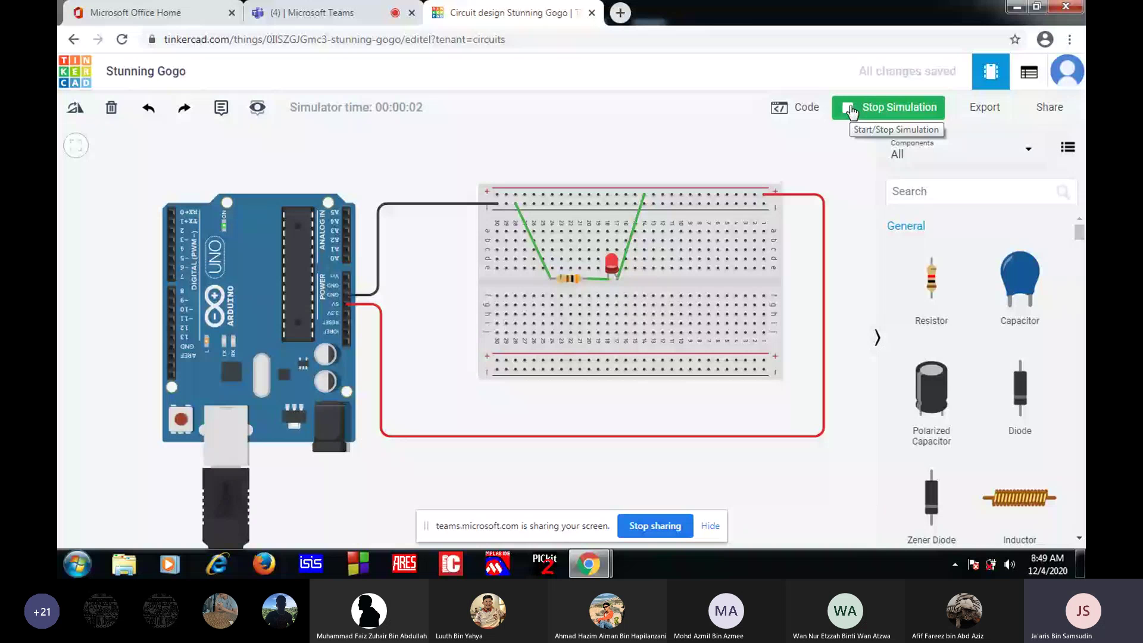
{"action": "left_click", "coordinate": [851, 113]}
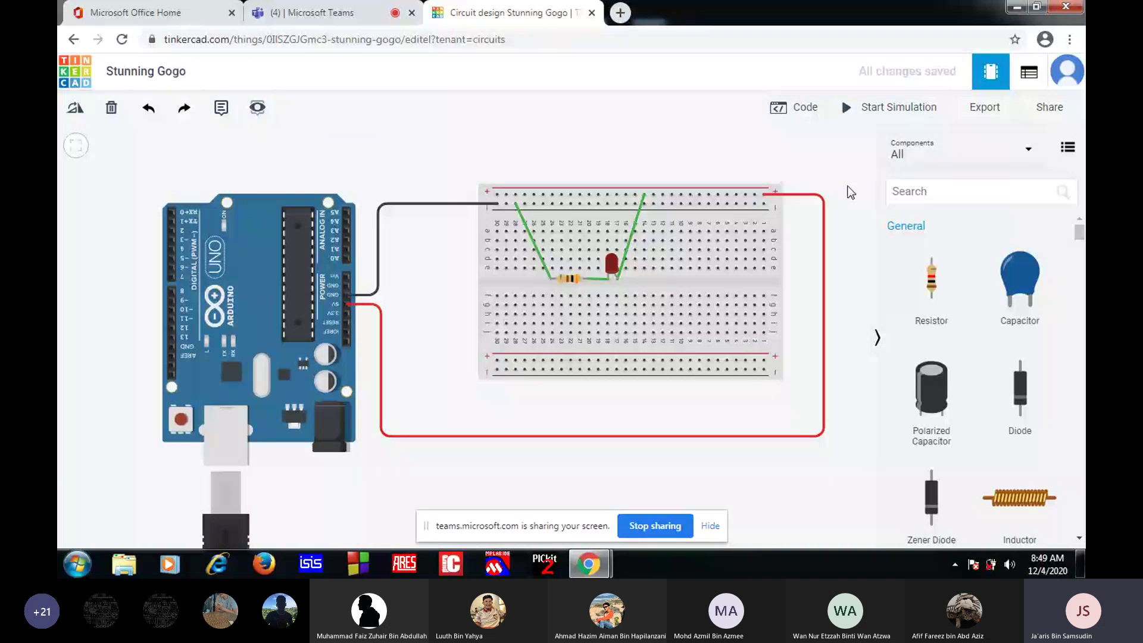
Check the Microsoft Teams meeting and return to the Tinkercad circuit design
{"action": "left_click", "coordinate": [364, 12]}
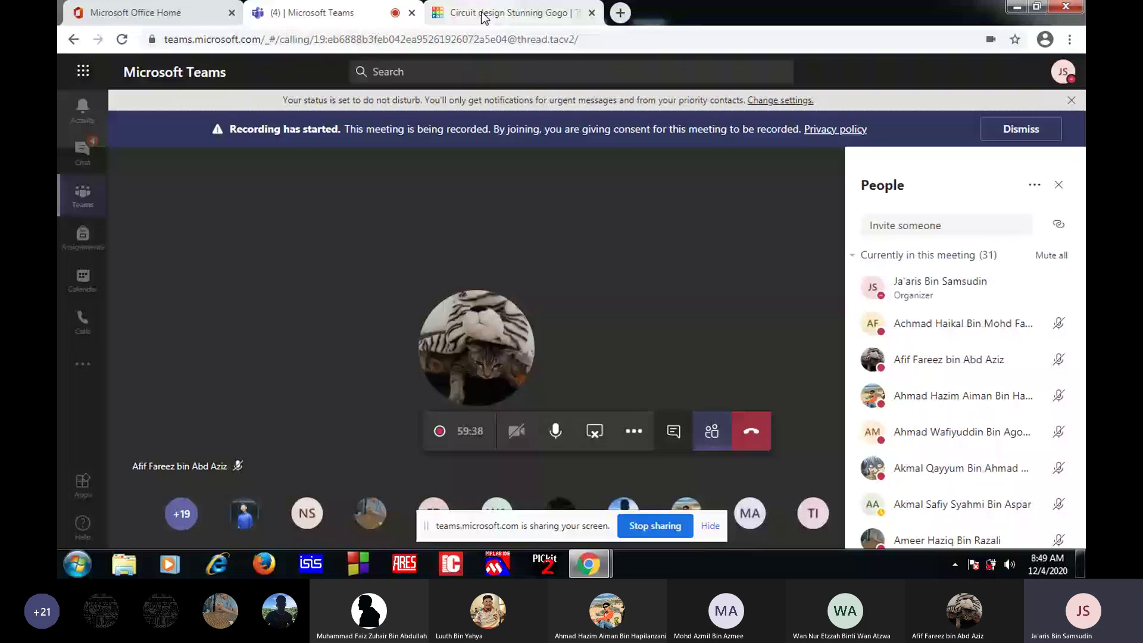
{"action": "left_click", "coordinate": [484, 14]}
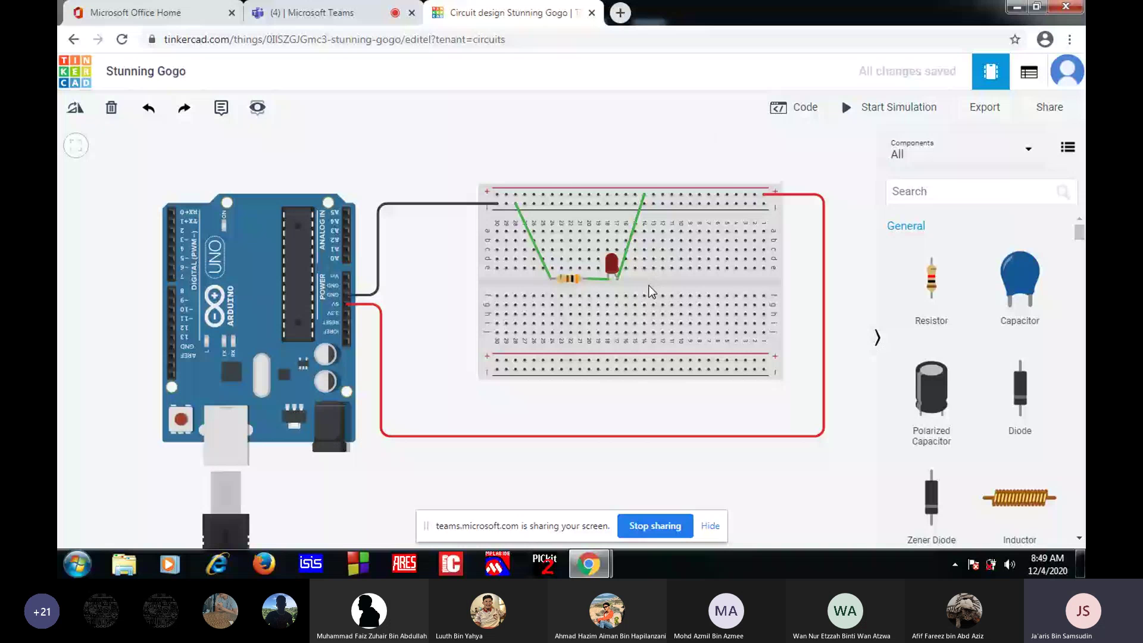
{"action": "left_click", "coordinate": [321, 9]}
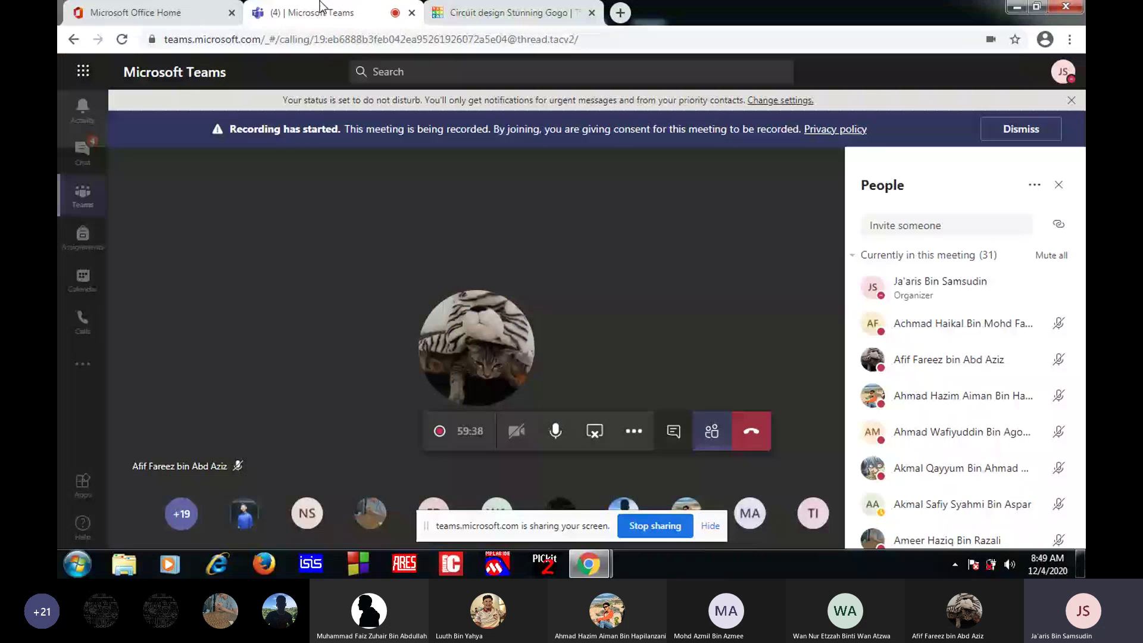
{"action": "key", "text": "ctrl+Tab"}
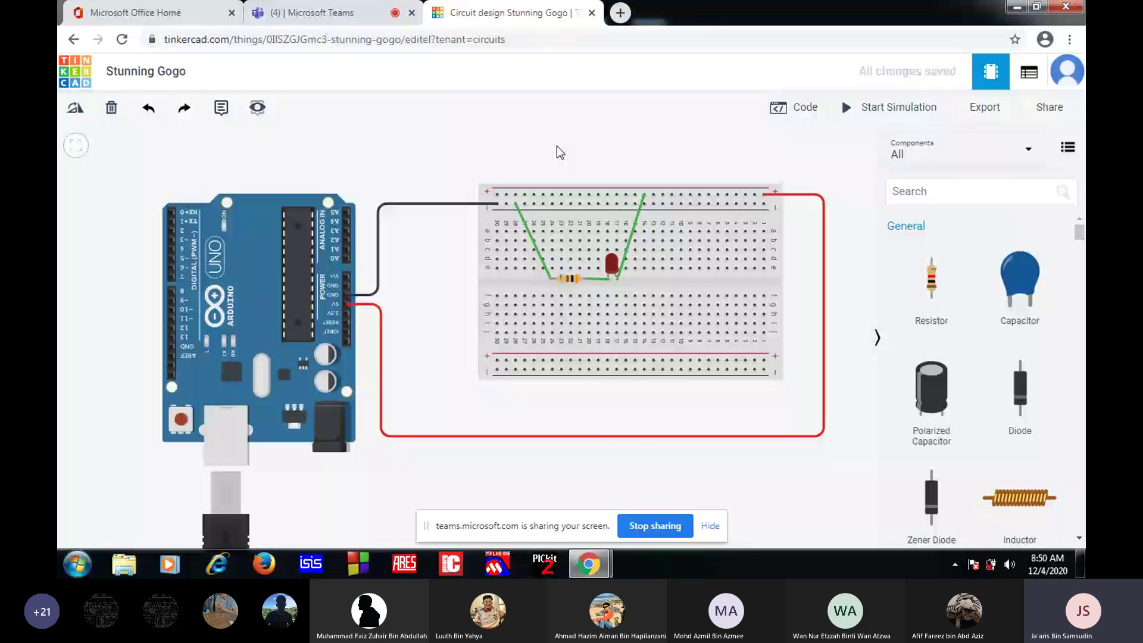
{"action": "left_click", "coordinate": [345, 12]}
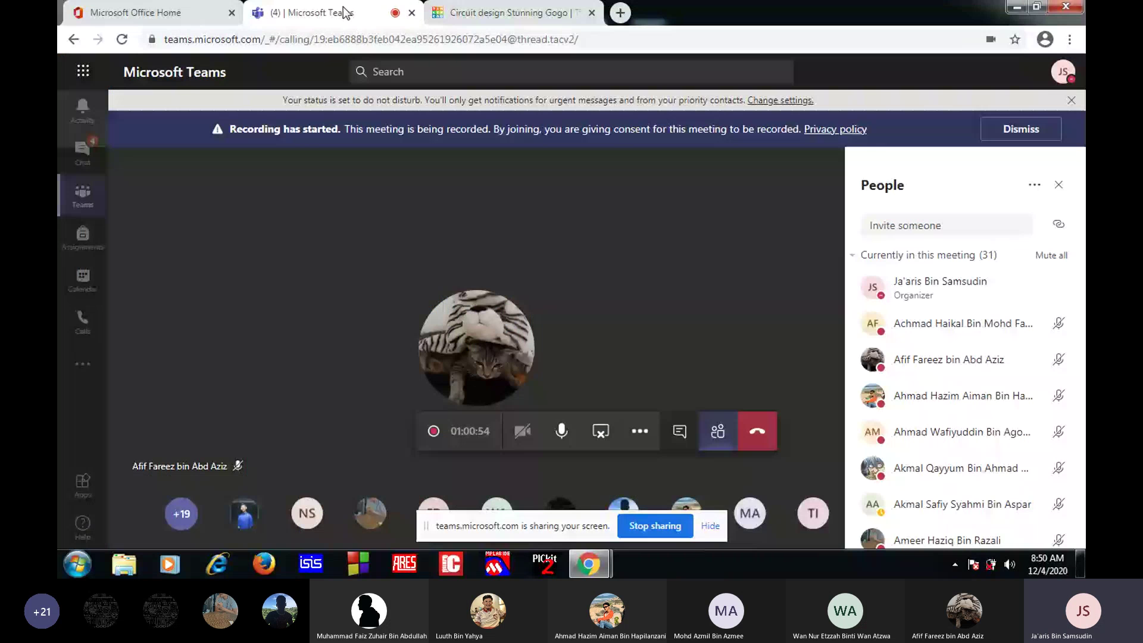
{"action": "left_click", "coordinate": [506, 12]}
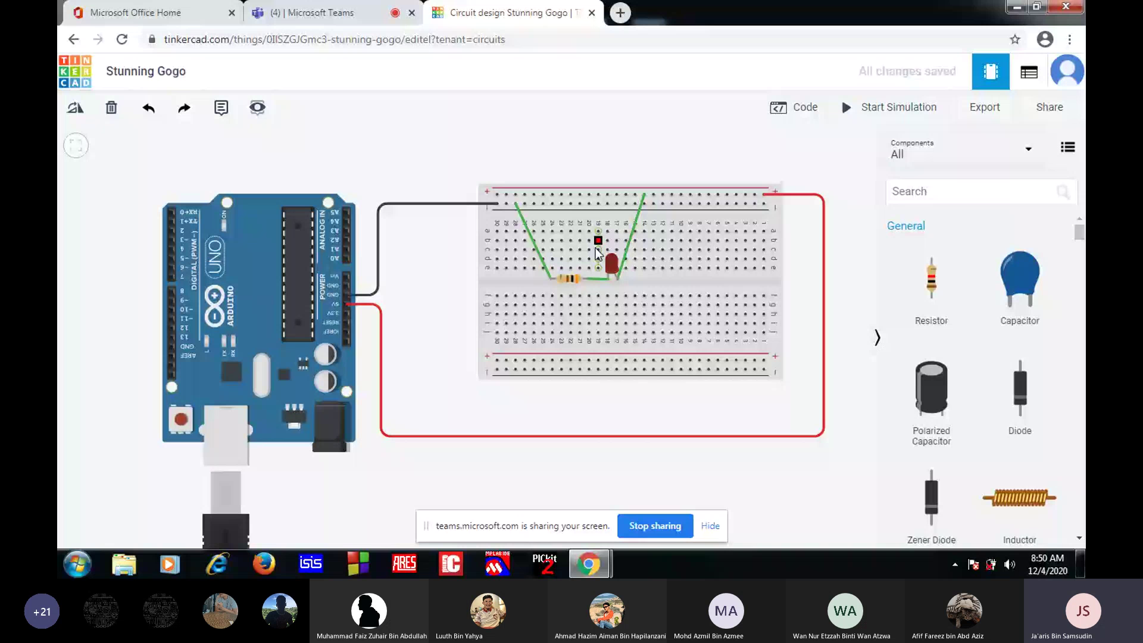
Delete the green wires linking the resistor to the upper negative rail and the LED to the upper positive rail
{"action": "left_click", "coordinate": [569, 278]}
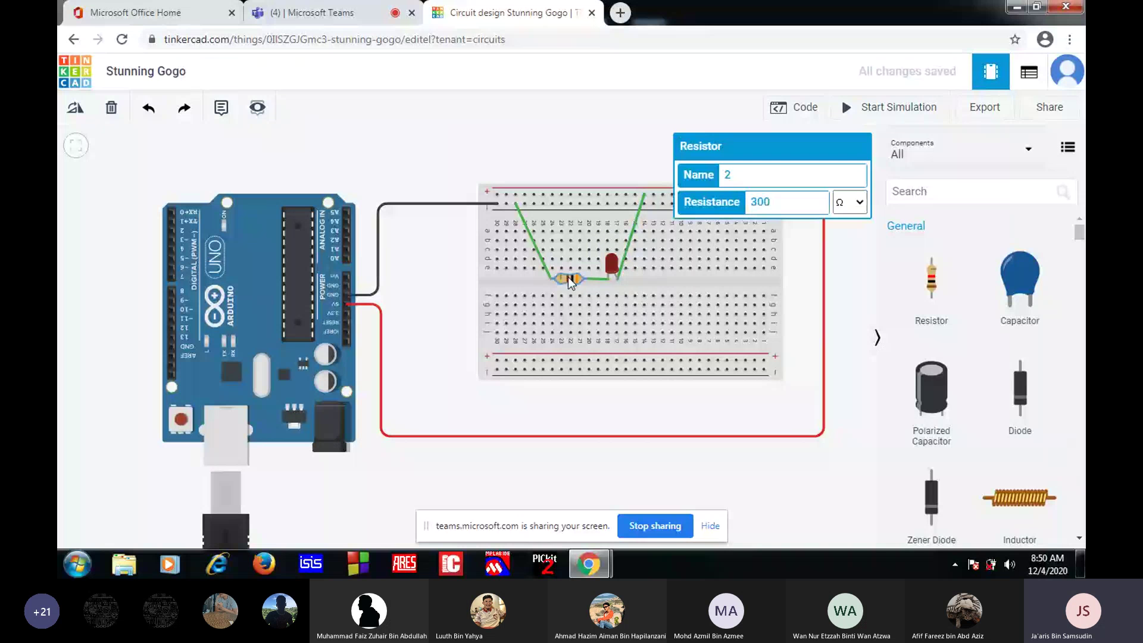
{"action": "left_click", "coordinate": [538, 247]}
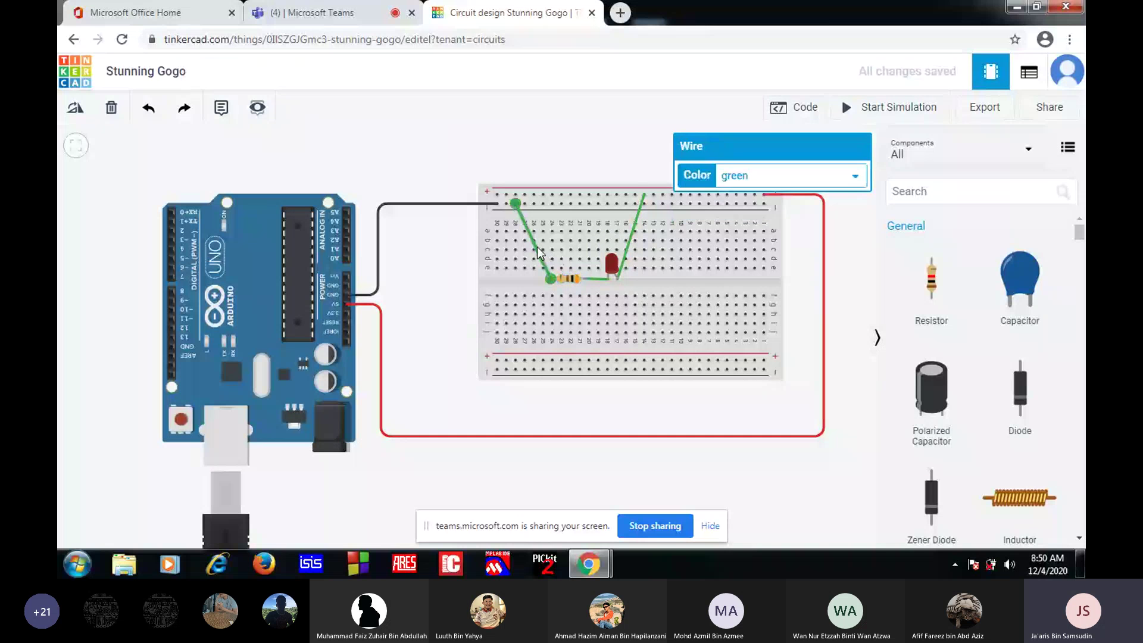
{"action": "left_click", "coordinate": [633, 233]}
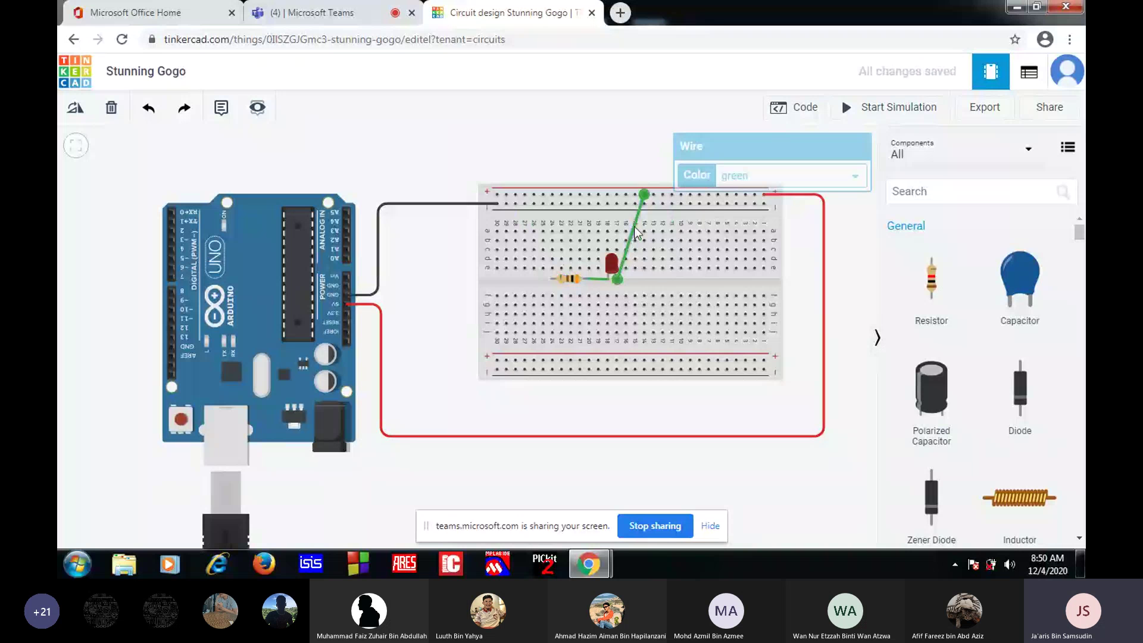
{"action": "key", "text": "Delete"}
{"action": "left_click", "coordinate": [598, 284]}
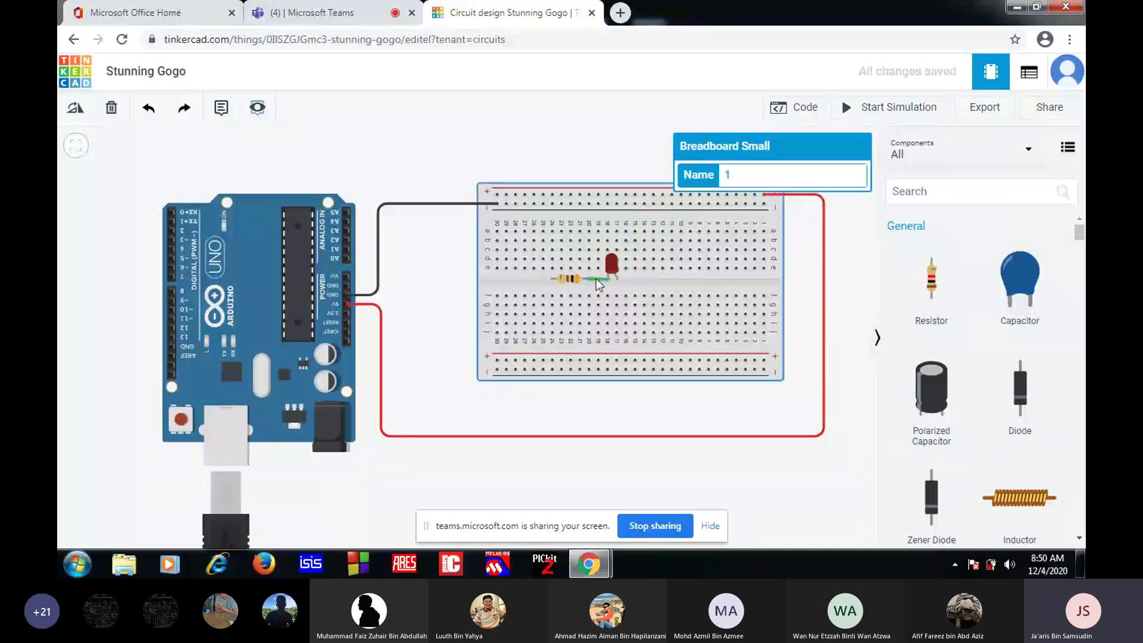
{"action": "key", "text": "Delete"}
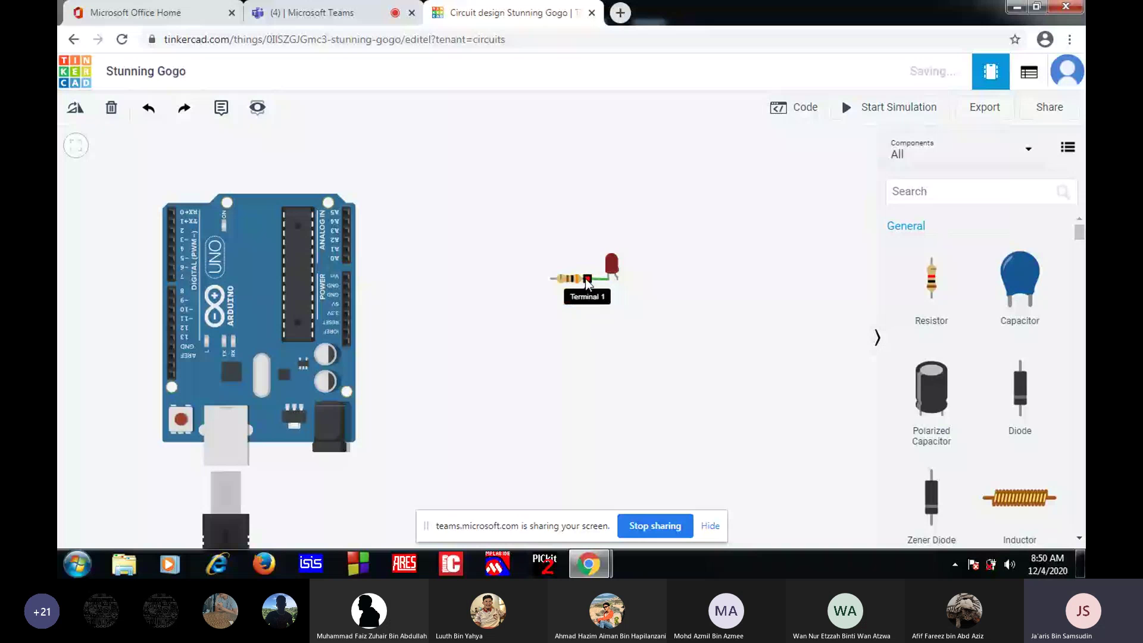
{"action": "key", "text": "ctrl+z"}
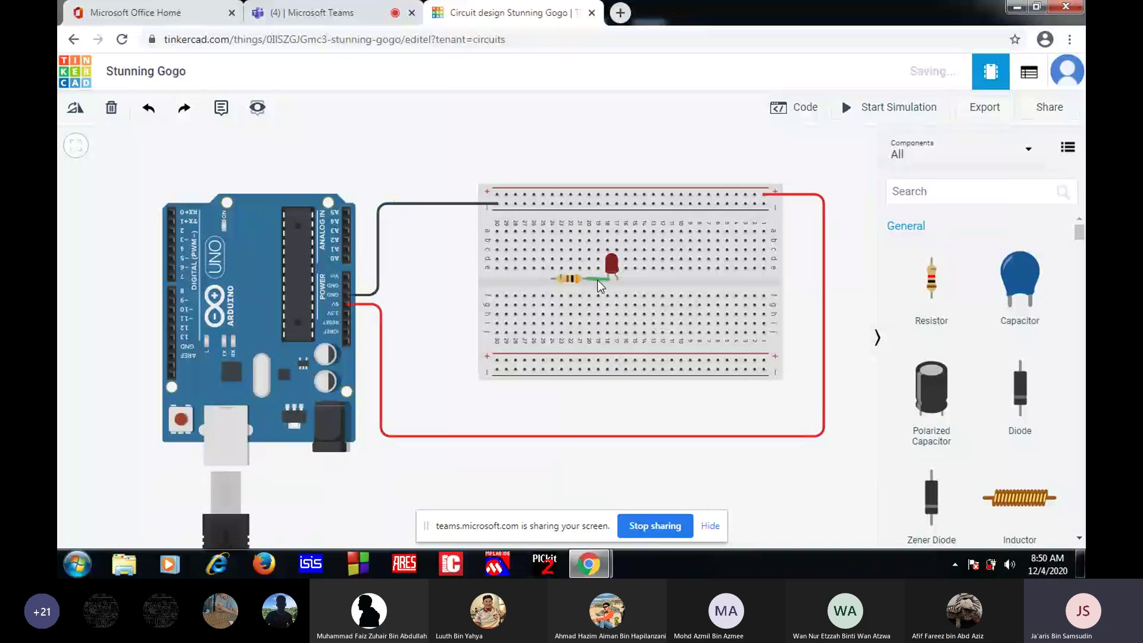
Delete the green wire between the resistor and LED, and place the LED rotated sideways just beyond the breadboard's column 1 end
{"action": "key", "text": "Delete"}
{"action": "left_click", "coordinate": [611, 265]}
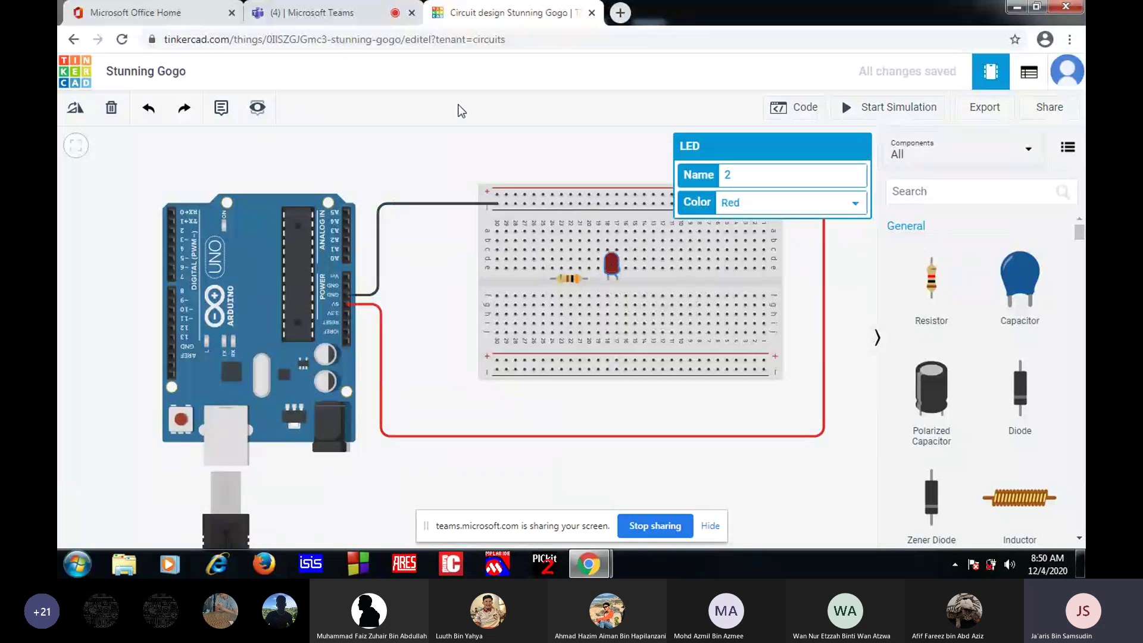
{"action": "left_click", "coordinate": [74, 109]}
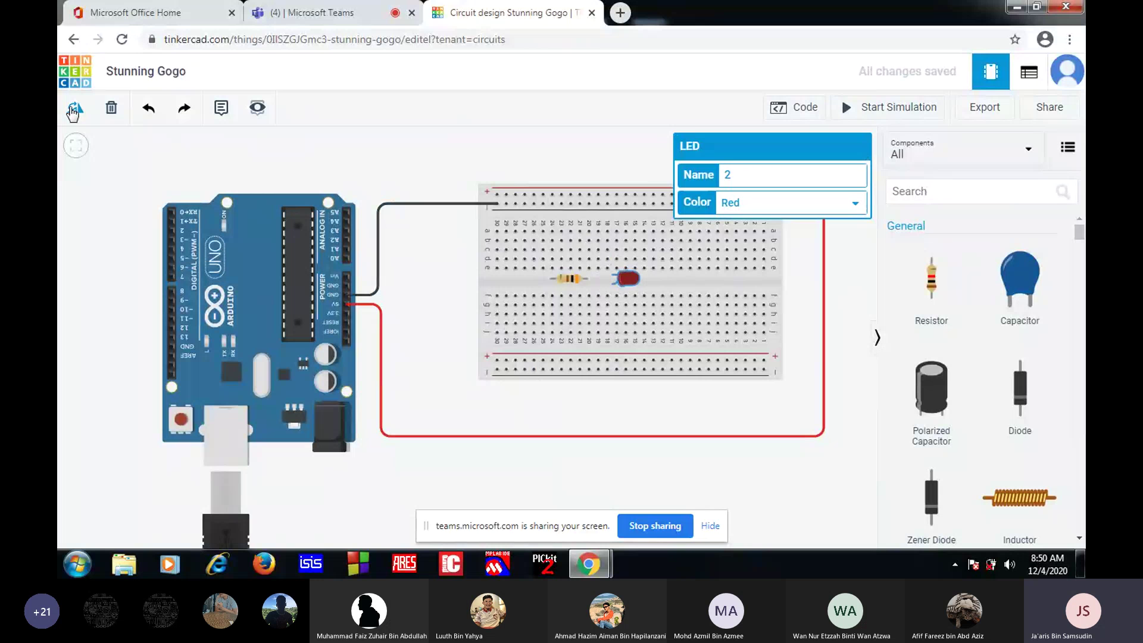
{"action": "left_click_drag", "start_coordinate": [632, 282], "coordinate": [804, 284]}
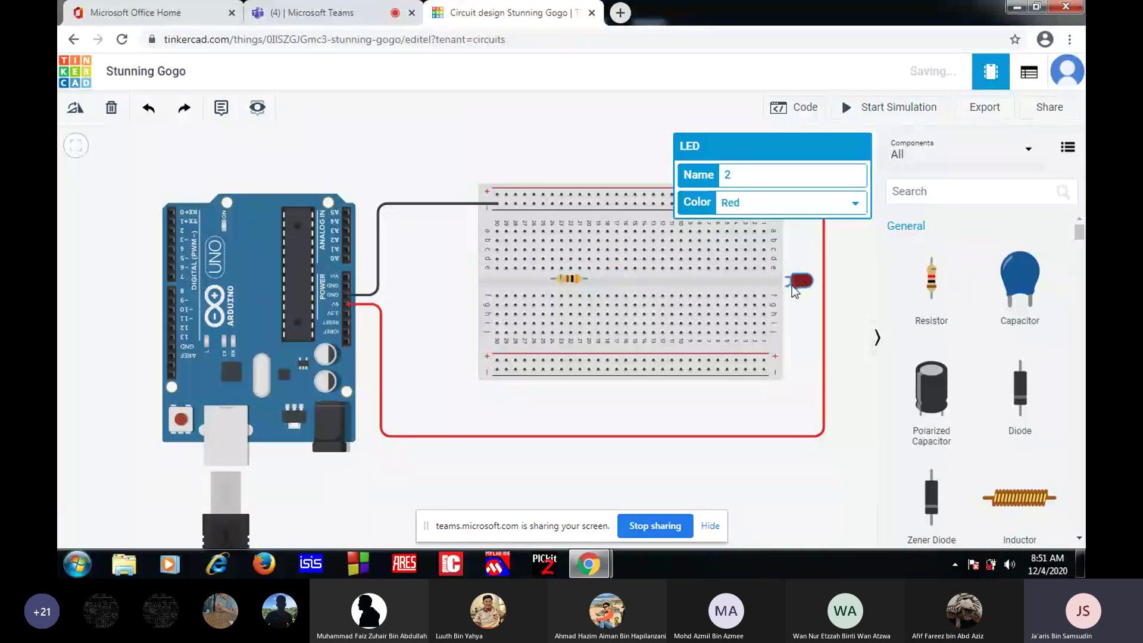
Rotate the 300 Ω resistor upright and move it off the breadboard, above the LED at the column 1 end
{"action": "left_click", "coordinate": [574, 279]}
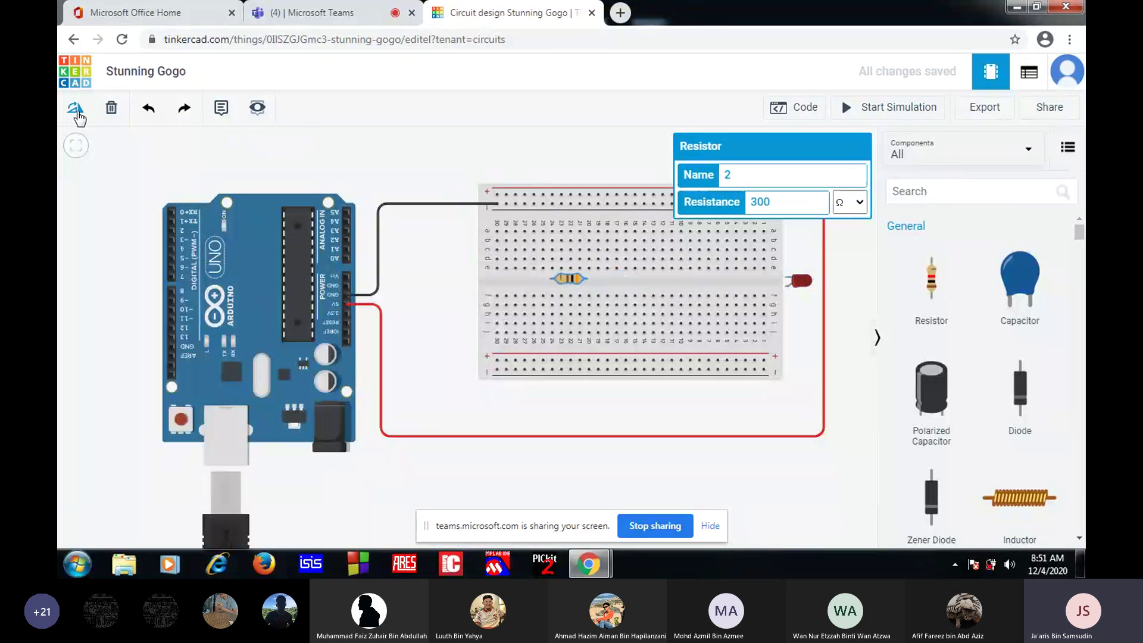
{"action": "left_click", "coordinate": [76, 110]}
{"action": "left_click", "coordinate": [76, 109]}
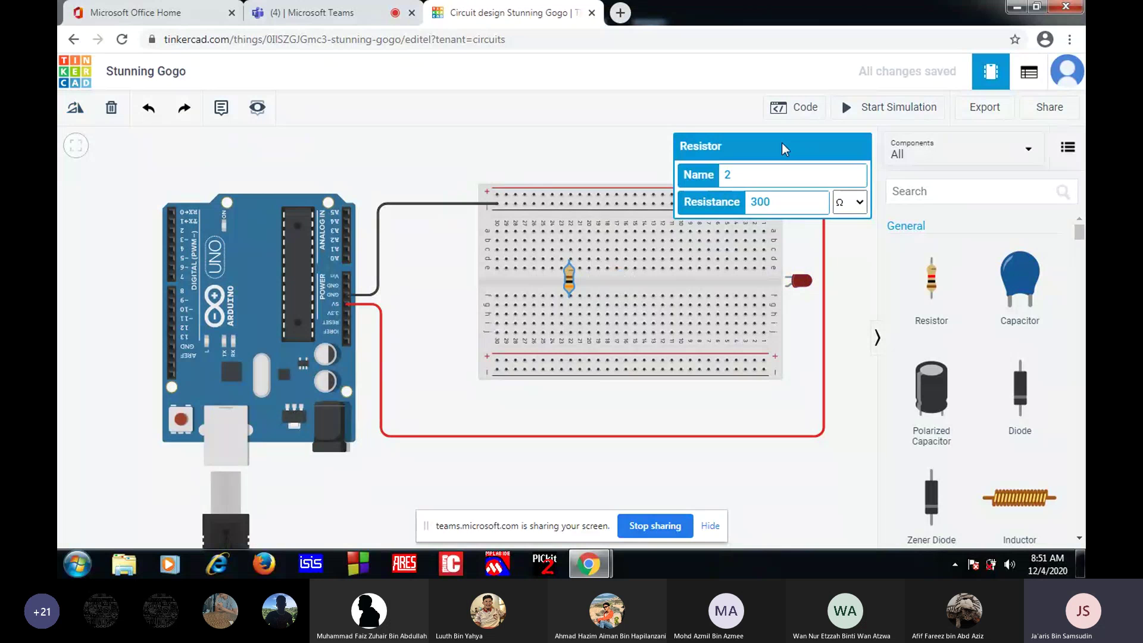
{"action": "left_click_drag", "start_coordinate": [559, 285], "coordinate": [724, 266]}
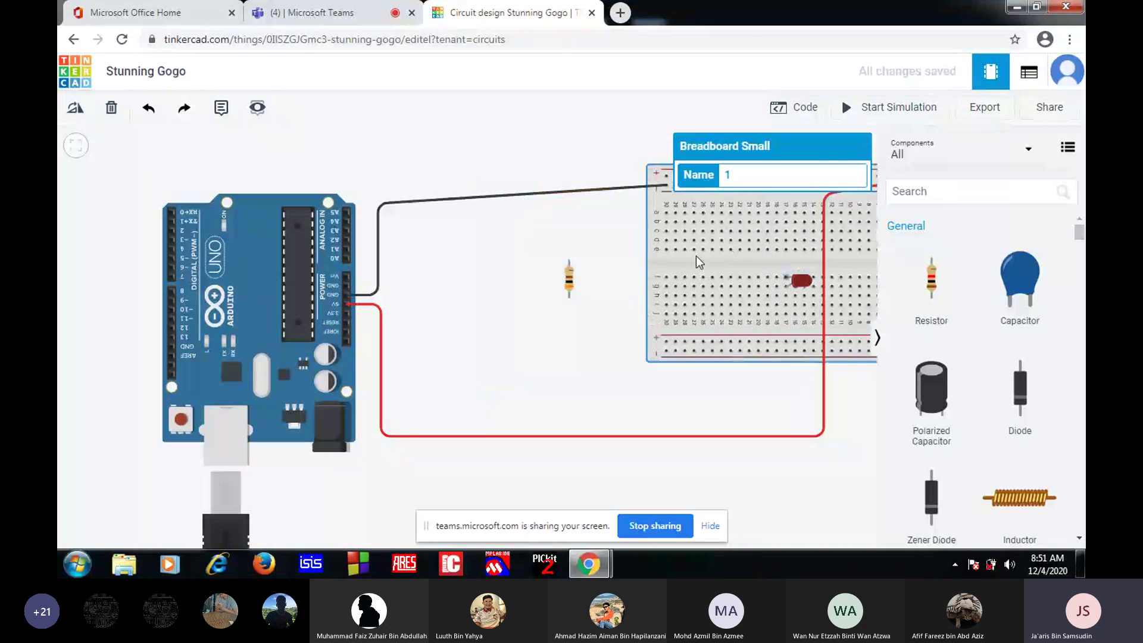
{"action": "key", "text": "ctrl+z"}
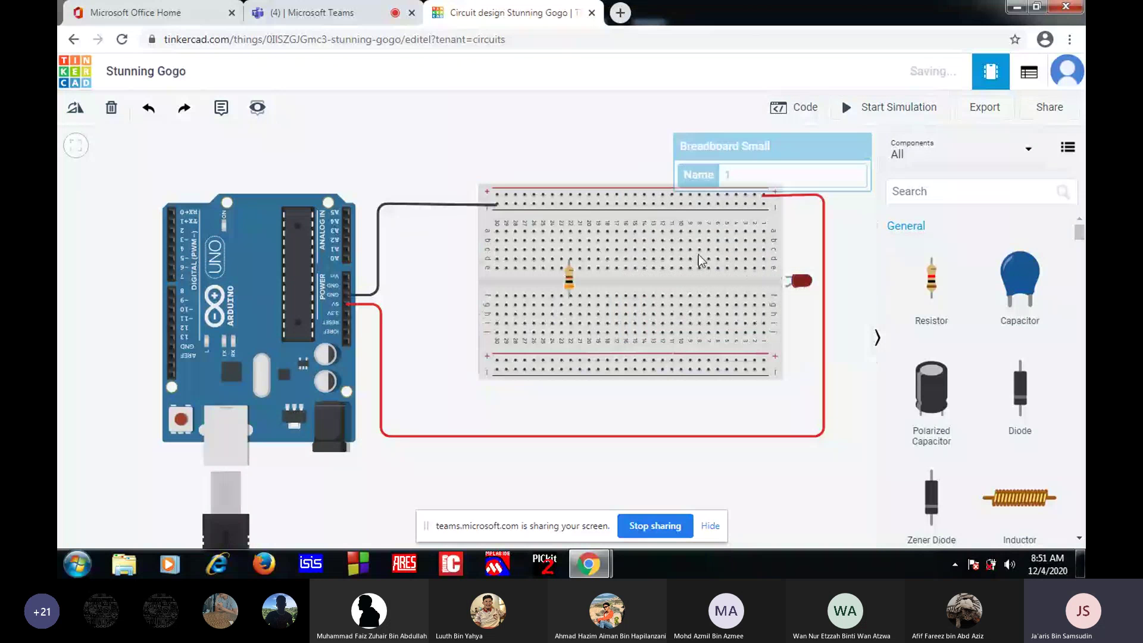
{"action": "left_click_drag", "start_coordinate": [570, 277], "coordinate": [807, 312]}
{"action": "left_click", "coordinate": [811, 262]}
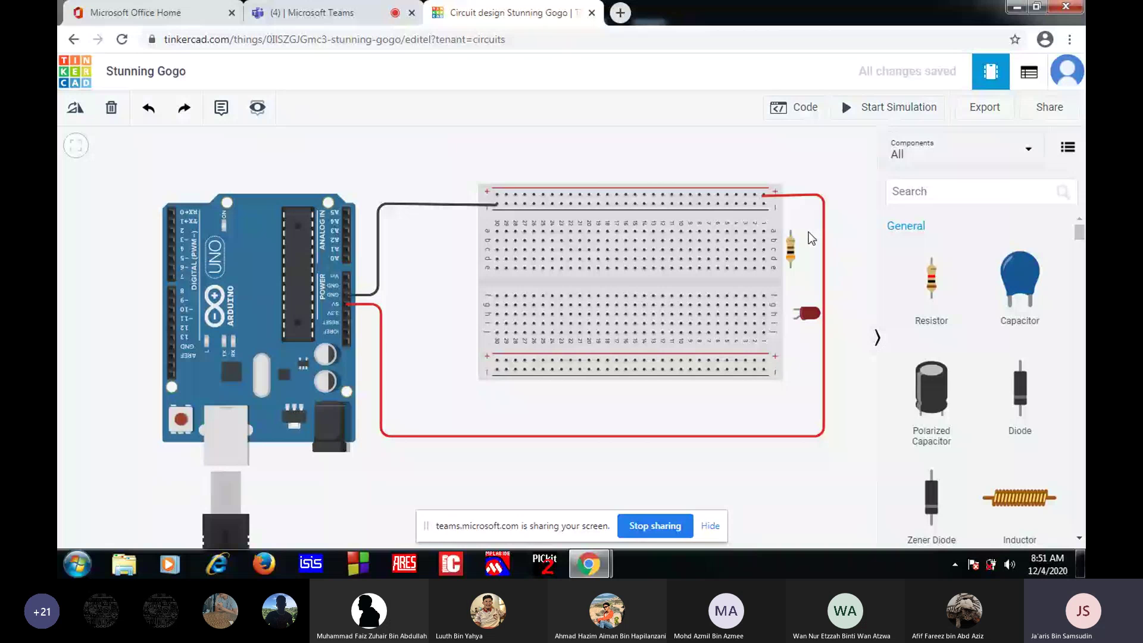
Wire the resistor's upper terminal to the upper positive rail and its lower terminal to the LED's cathode in green
{"action": "left_click", "coordinate": [790, 232]}
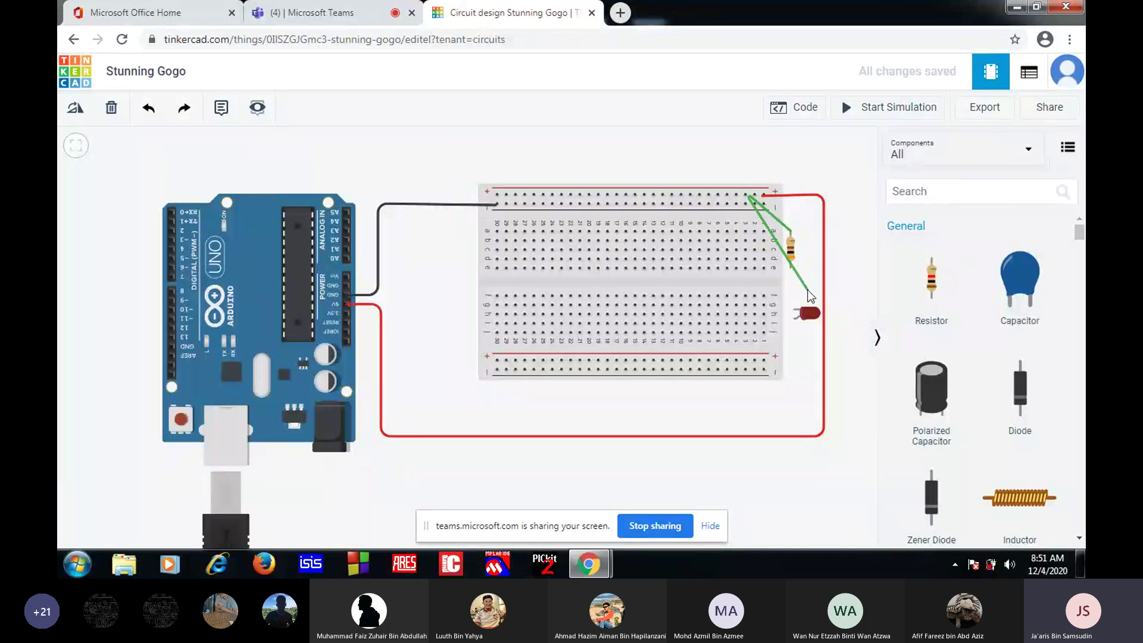
{"action": "left_click", "coordinate": [744, 195]}
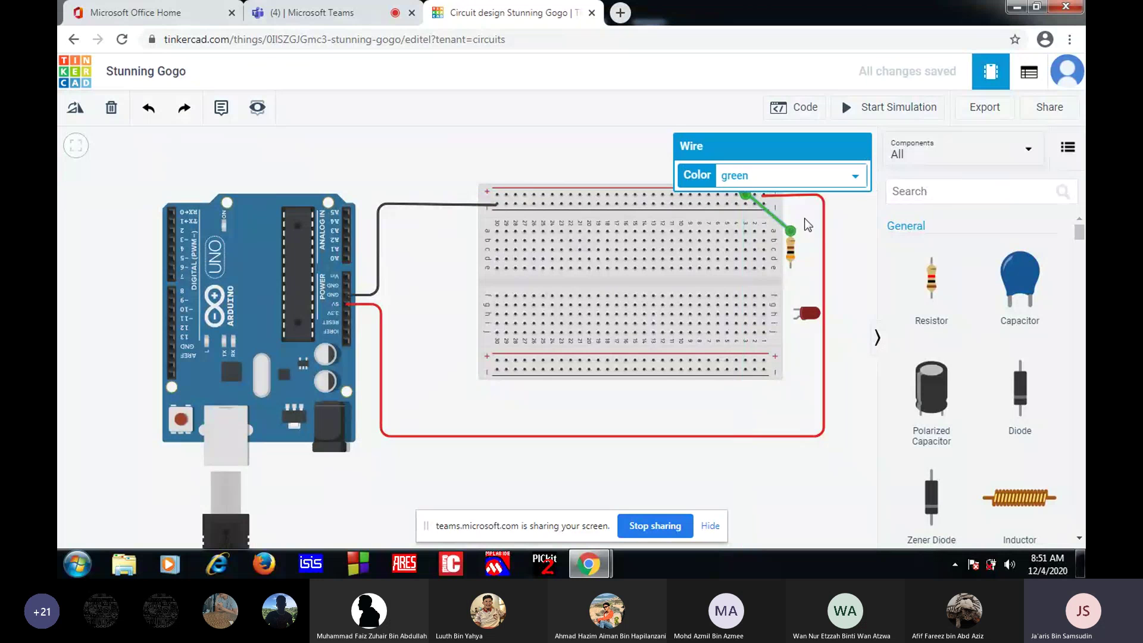
{"action": "left_click", "coordinate": [791, 266]}
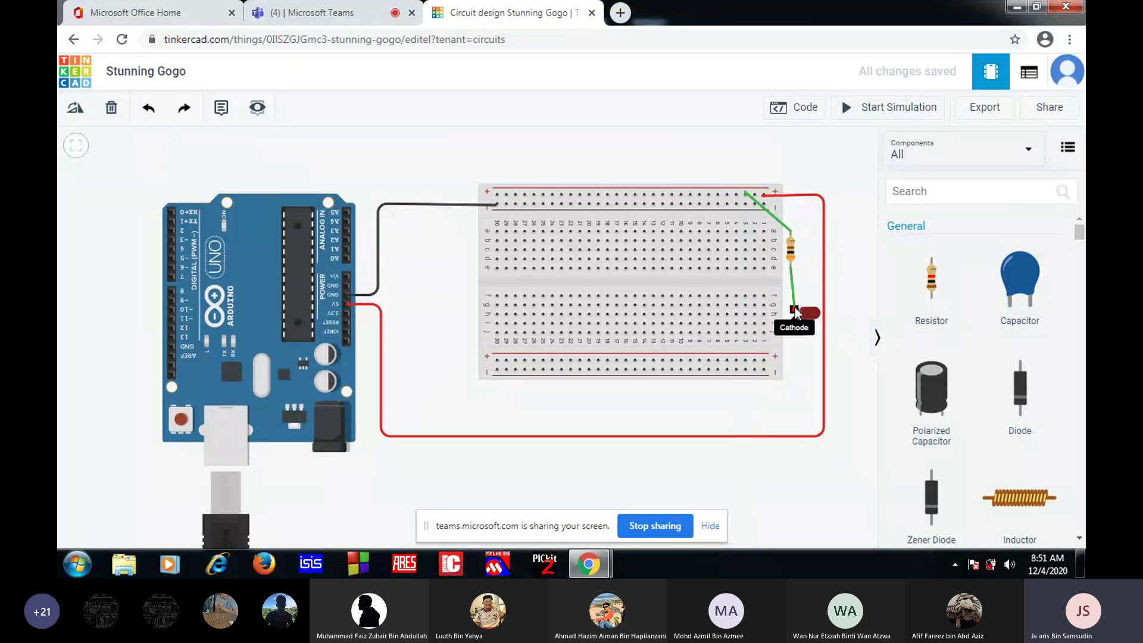
{"action": "left_click", "coordinate": [795, 310]}
{"action": "left_click", "coordinate": [797, 317]}
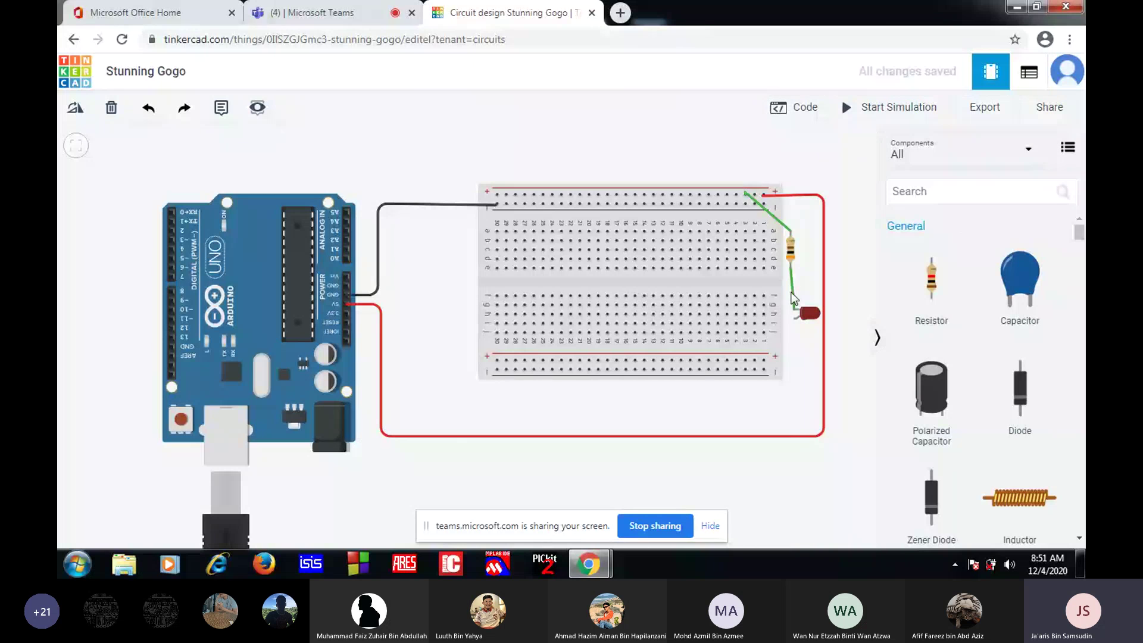
Delete both green wires attached to the upright resistor beside the breadboard
{"action": "left_click", "coordinate": [796, 303]}
{"action": "key", "text": "Delete"}
{"action": "left_click", "coordinate": [768, 214]}
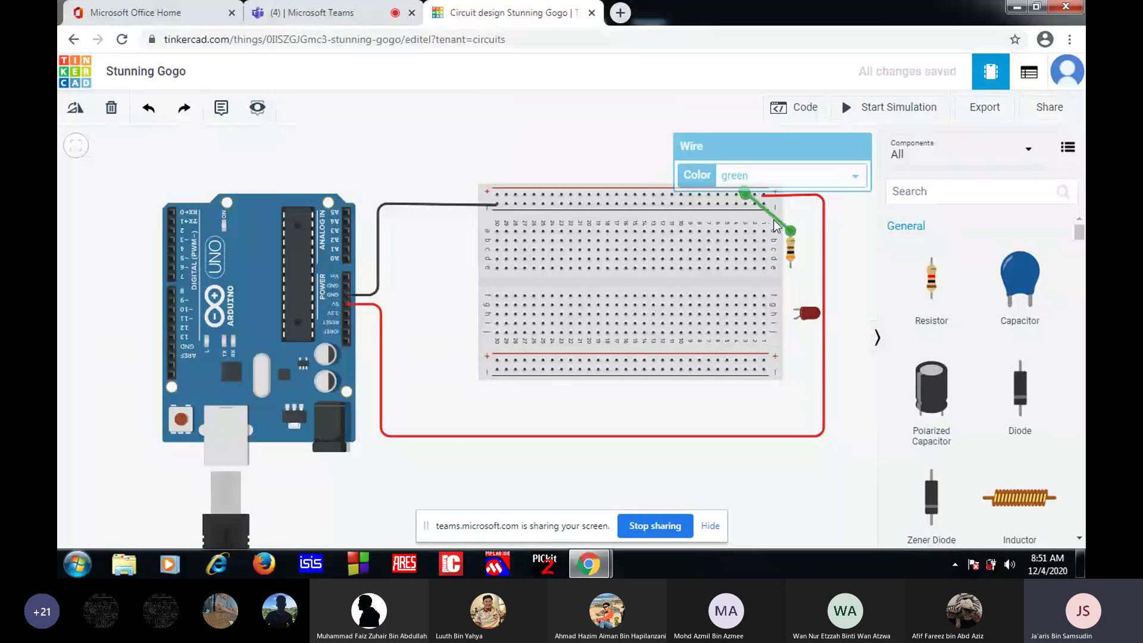
{"action": "key", "text": "Delete"}
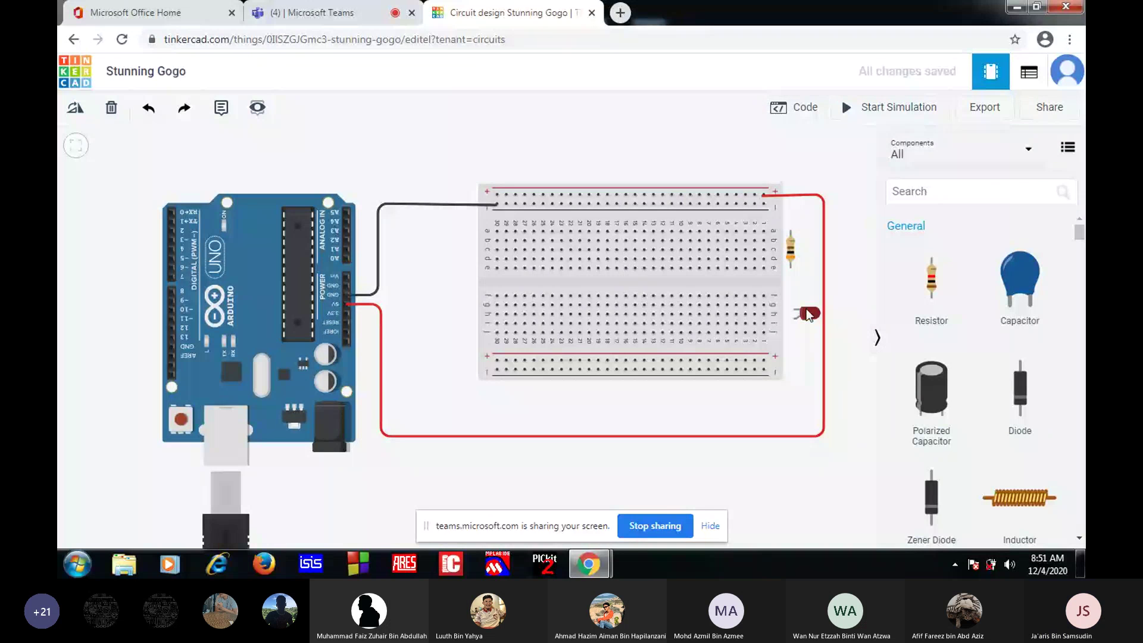
Move the LED above the breadboard's upper edge near column 1 and rotate it until its legs point down
{"action": "left_click_drag", "start_coordinate": [808, 315], "coordinate": [770, 237]}
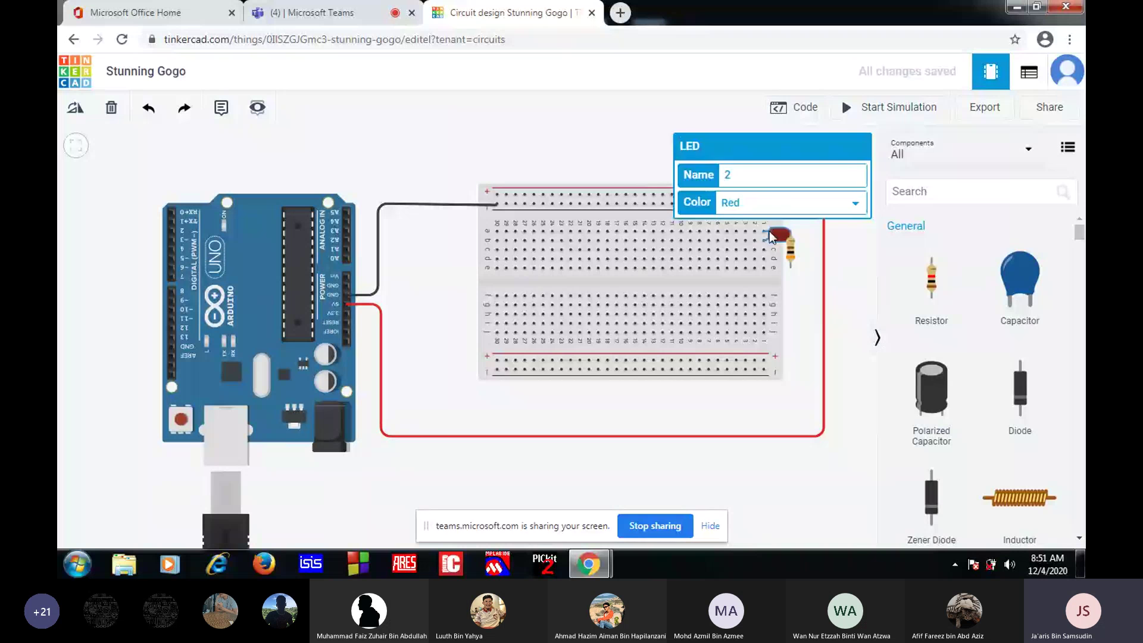
{"action": "left_click_drag", "start_coordinate": [770, 235], "coordinate": [746, 155]}
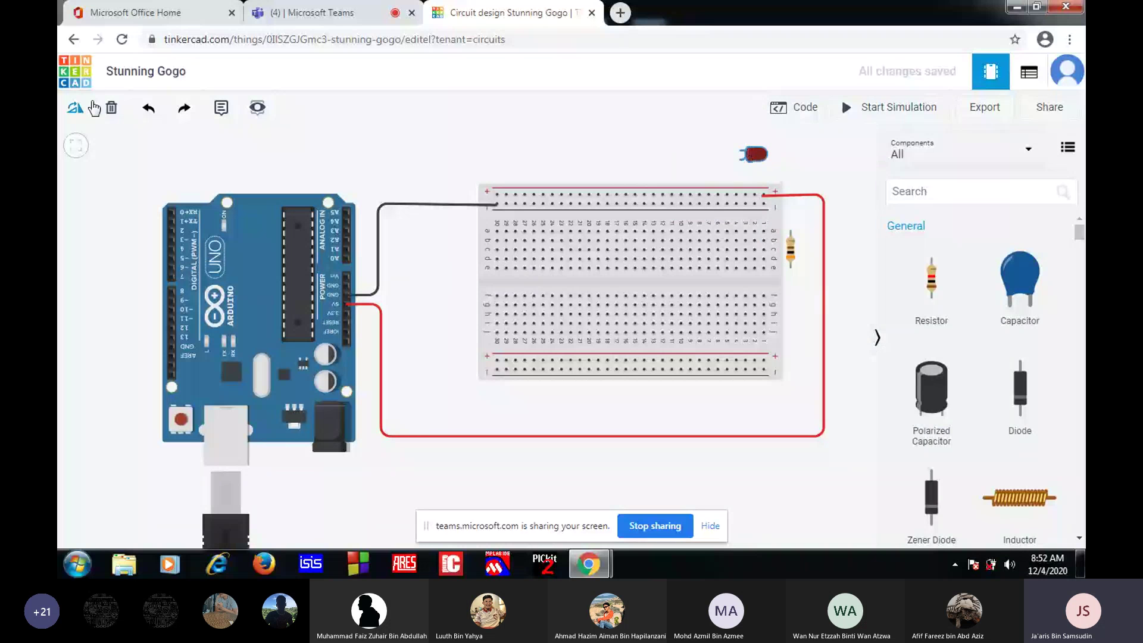
{"action": "left_click", "coordinate": [74, 110]}
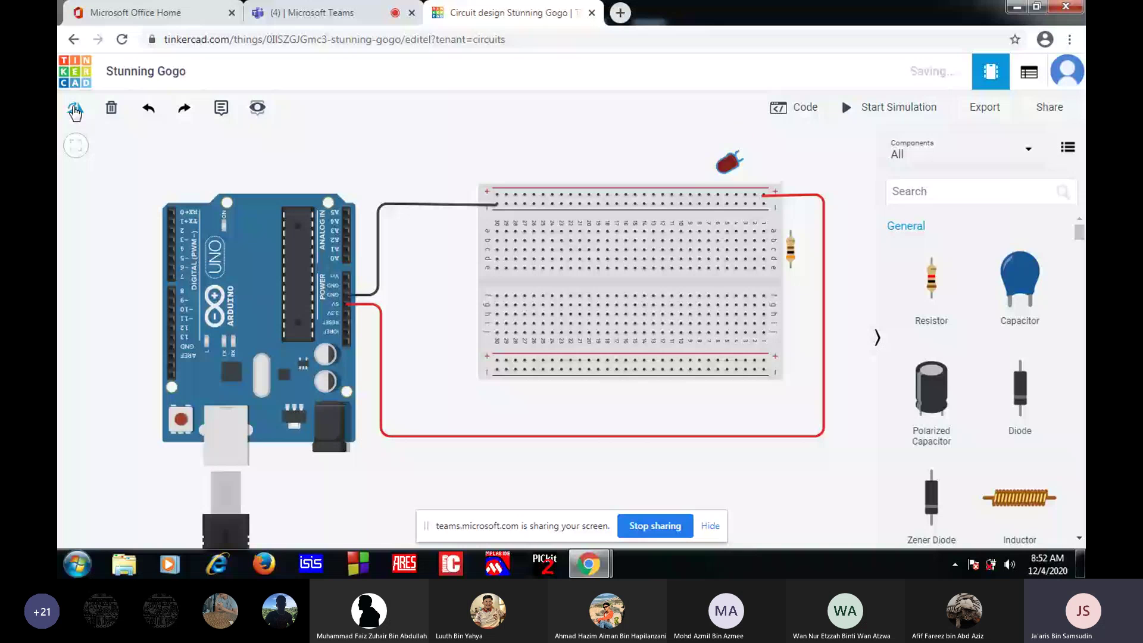
Rotate the 300 Ω resistor to horizontal and place it above the breadboard's upper edge, beside the LED
{"action": "left_click", "coordinate": [791, 252]}
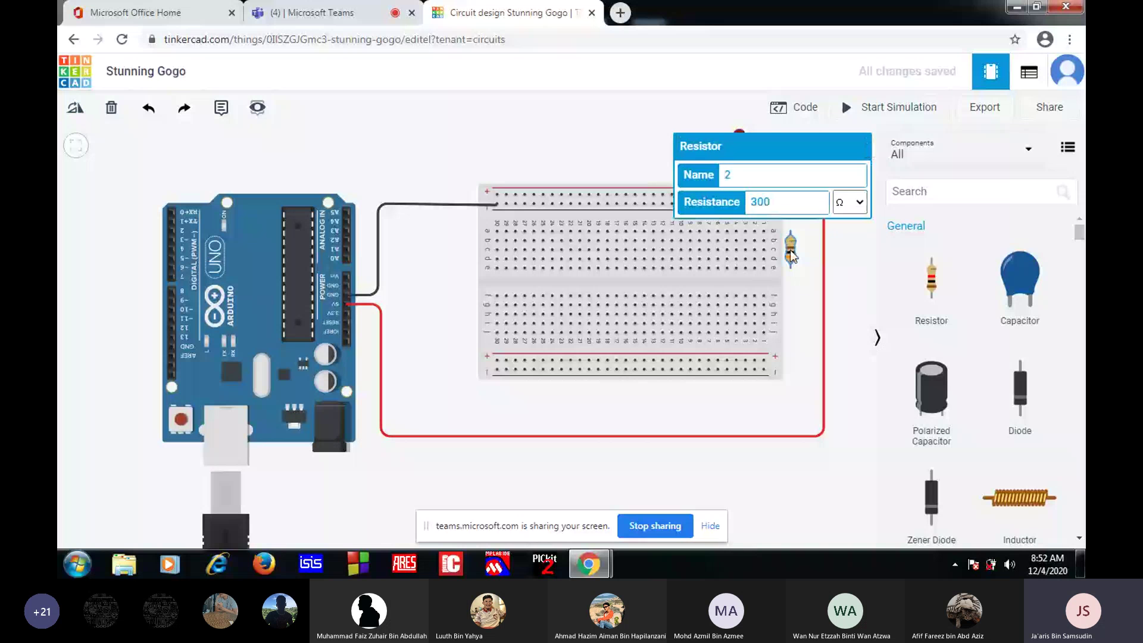
{"action": "key", "text": "r"}
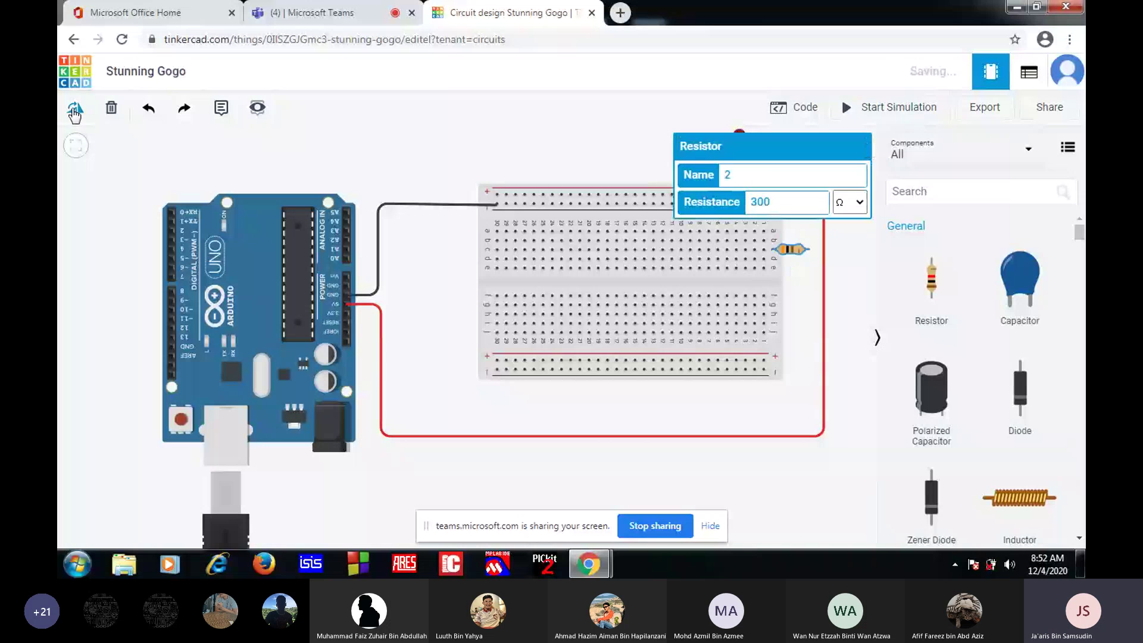
{"action": "left_click_drag", "start_coordinate": [791, 253], "coordinate": [652, 148]}
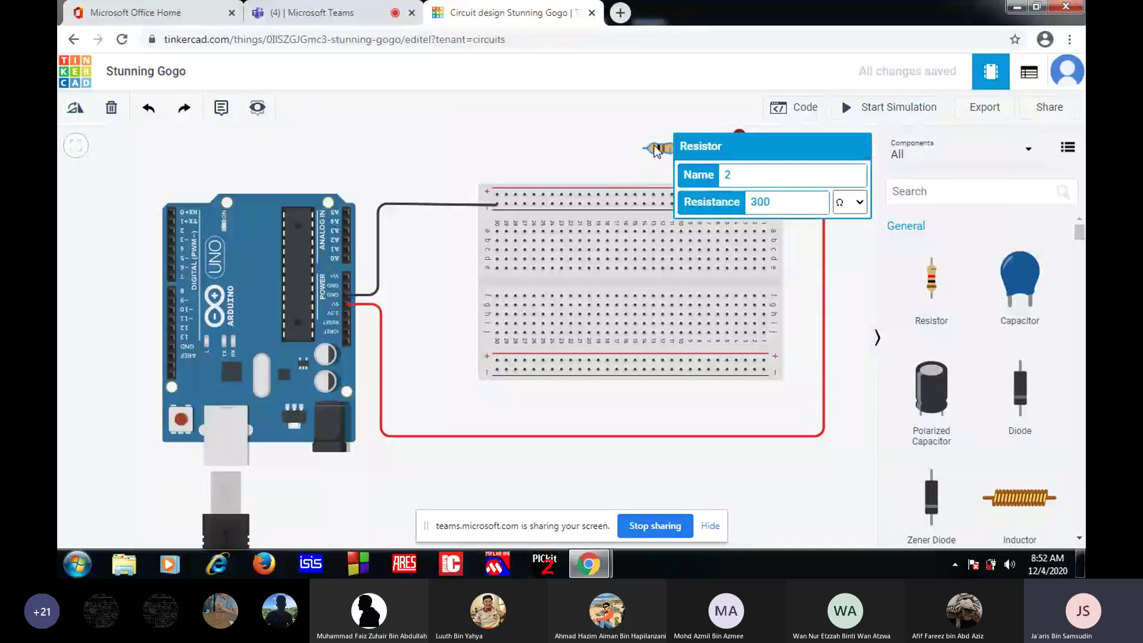
{"action": "left_click", "coordinate": [858, 260]}
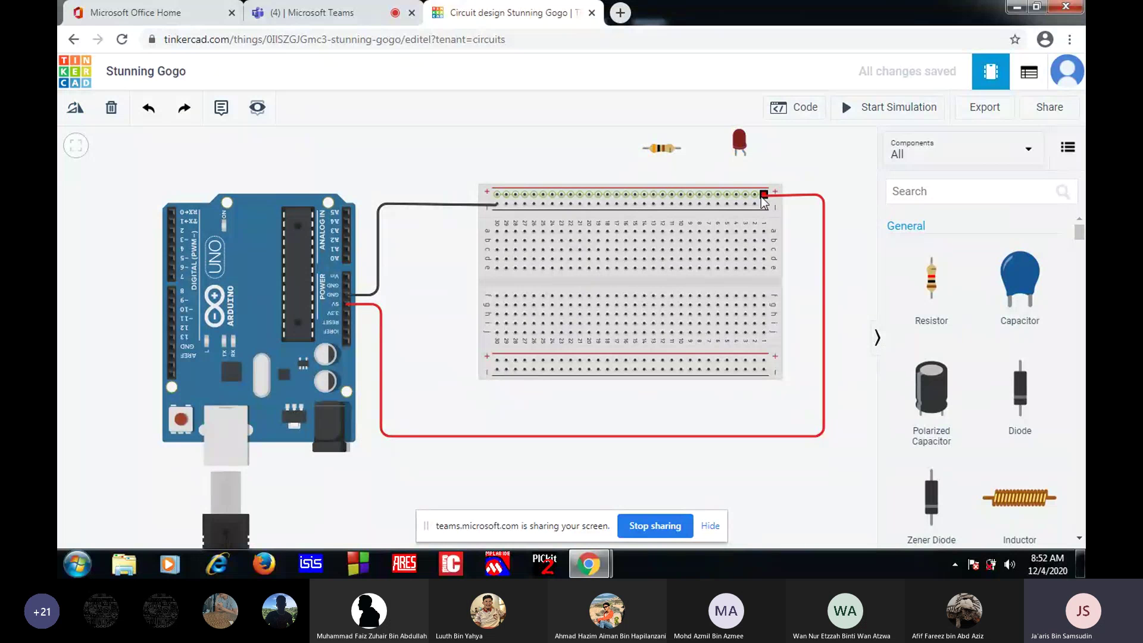
Wire the LED and resistor in series in green, from the upper positive rail through both to the upper negative rail
{"action": "left_click", "coordinate": [745, 194]}
{"action": "left_click", "coordinate": [746, 157]}
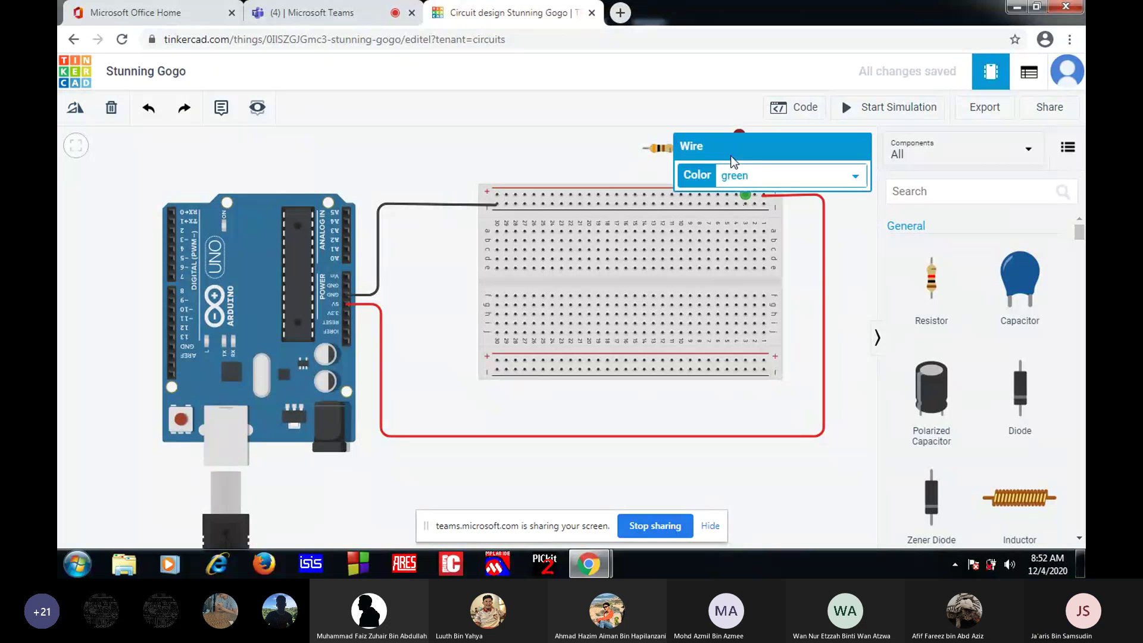
{"action": "left_click", "coordinate": [681, 148]}
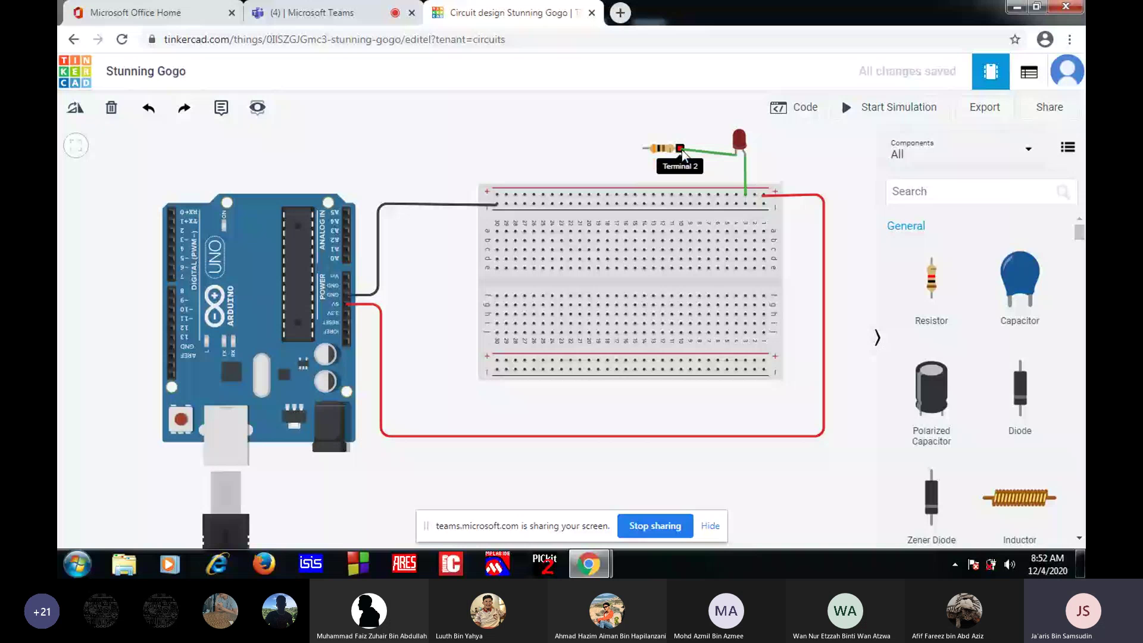
{"action": "left_click", "coordinate": [683, 152]}
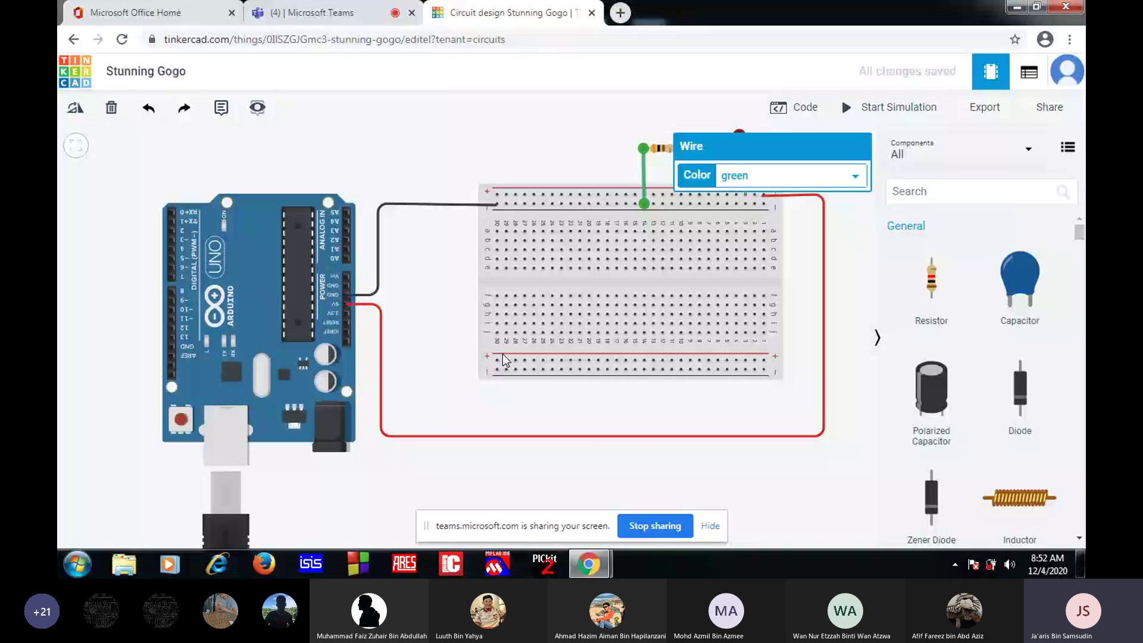
Run and stop the simulation to check the LED and resistor wired above the breadboard
{"action": "left_click", "coordinate": [881, 110]}
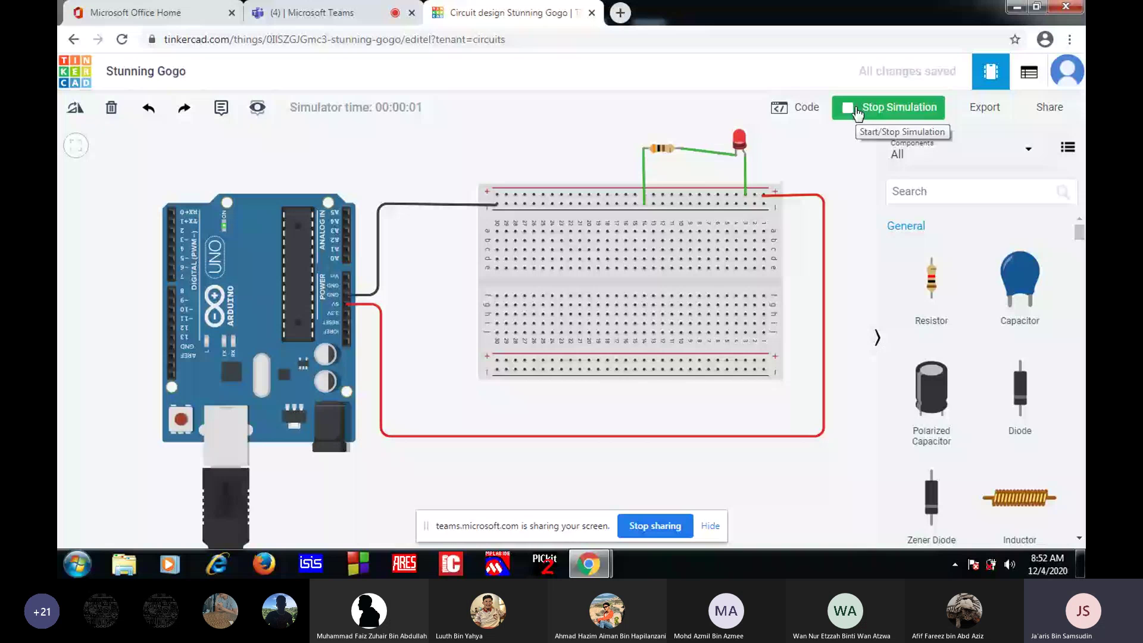
{"action": "left_click", "coordinate": [858, 112]}
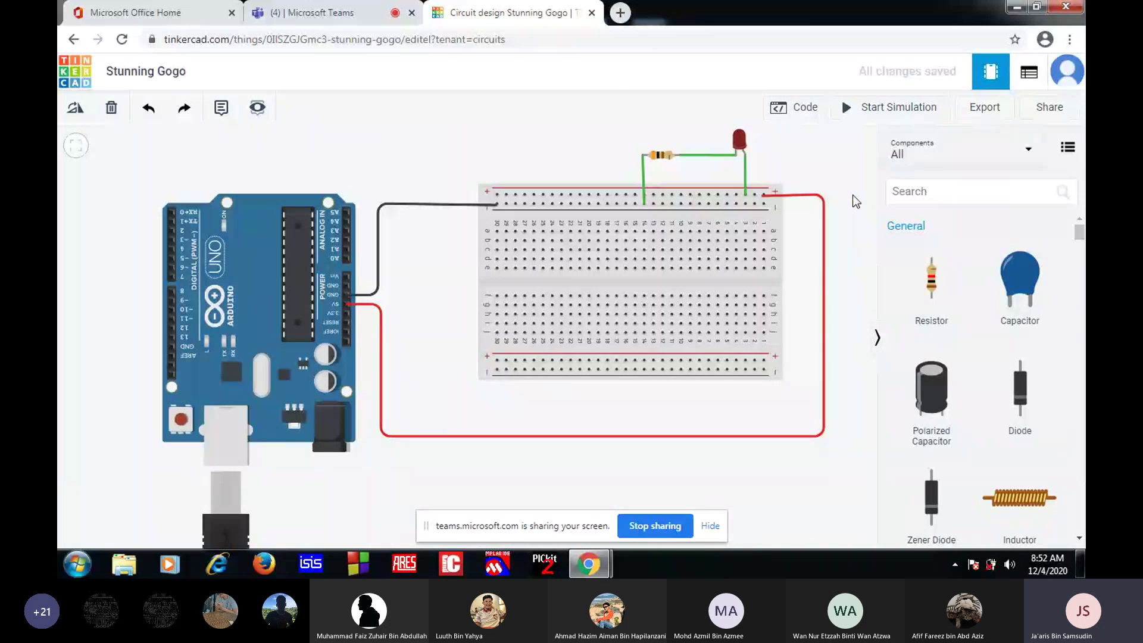
Nudge the 300 Ω resistor closer to the LED and shift its green wire's end along the upper negative rail toward the LED
{"action": "left_click", "coordinate": [663, 161]}
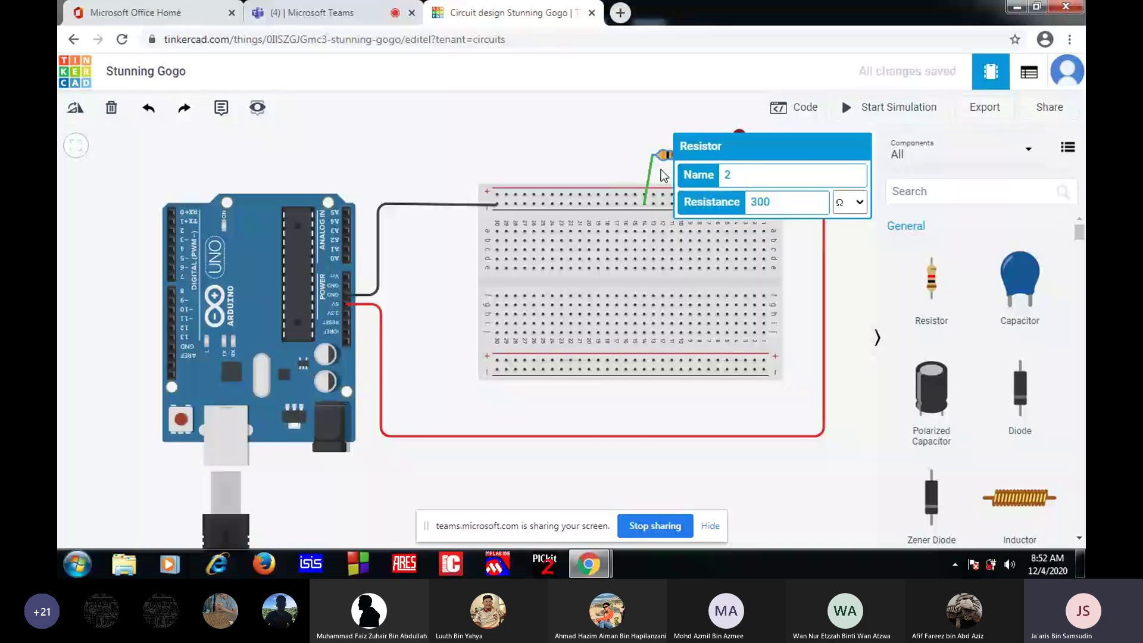
{"action": "left_click_drag", "start_coordinate": [670, 158], "coordinate": [671, 162]}
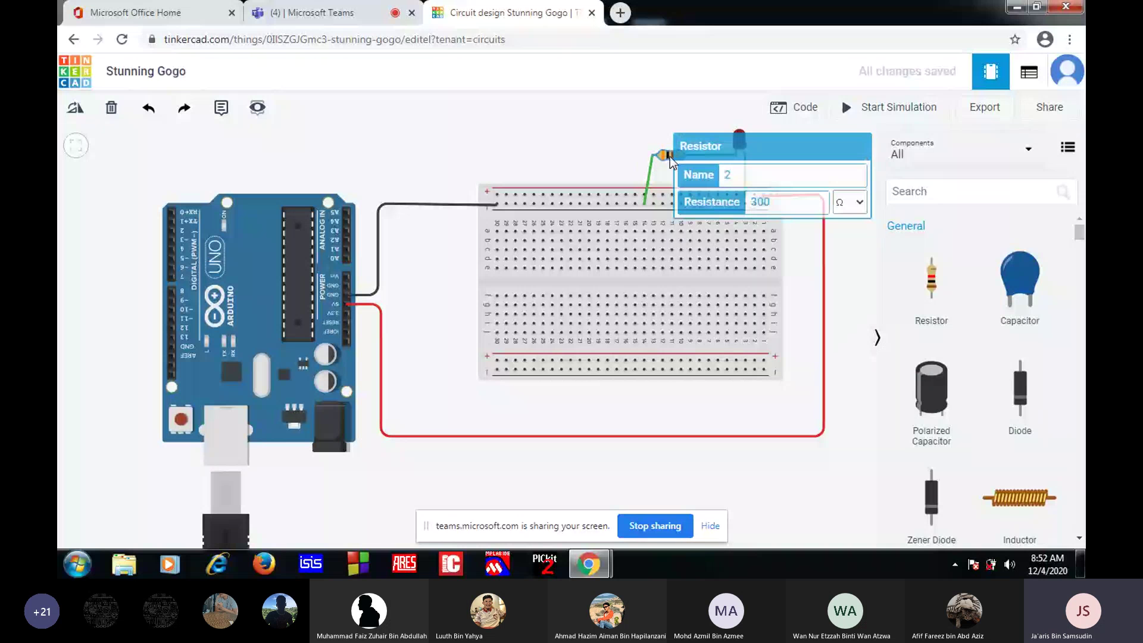
{"action": "left_click", "coordinate": [651, 178]}
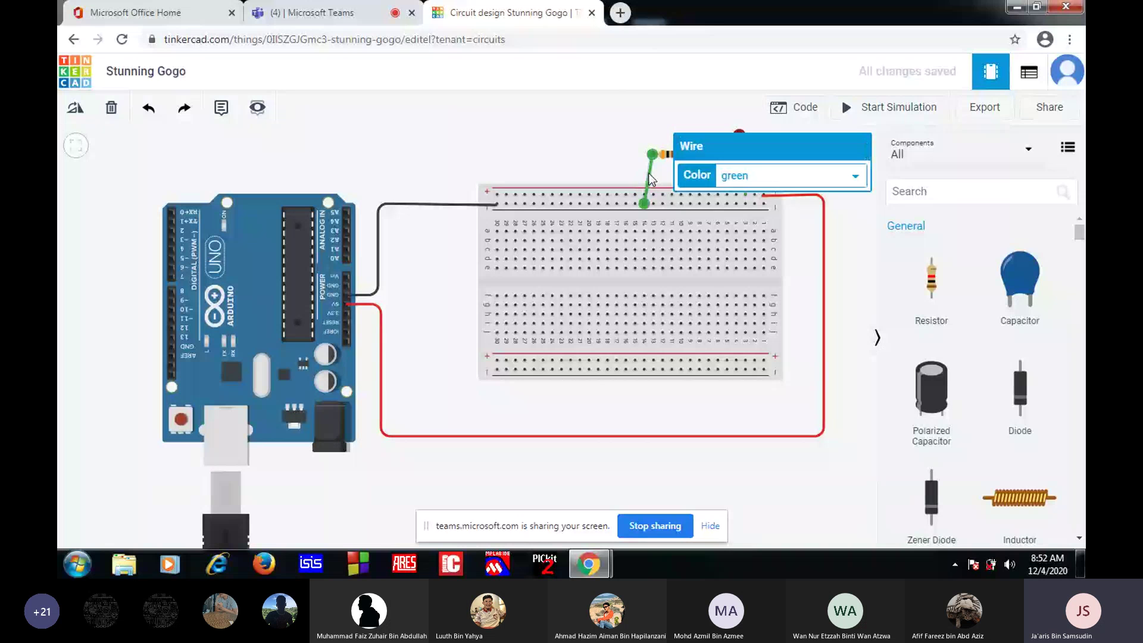
{"action": "left_click_drag", "start_coordinate": [644, 203], "coordinate": [672, 203]}
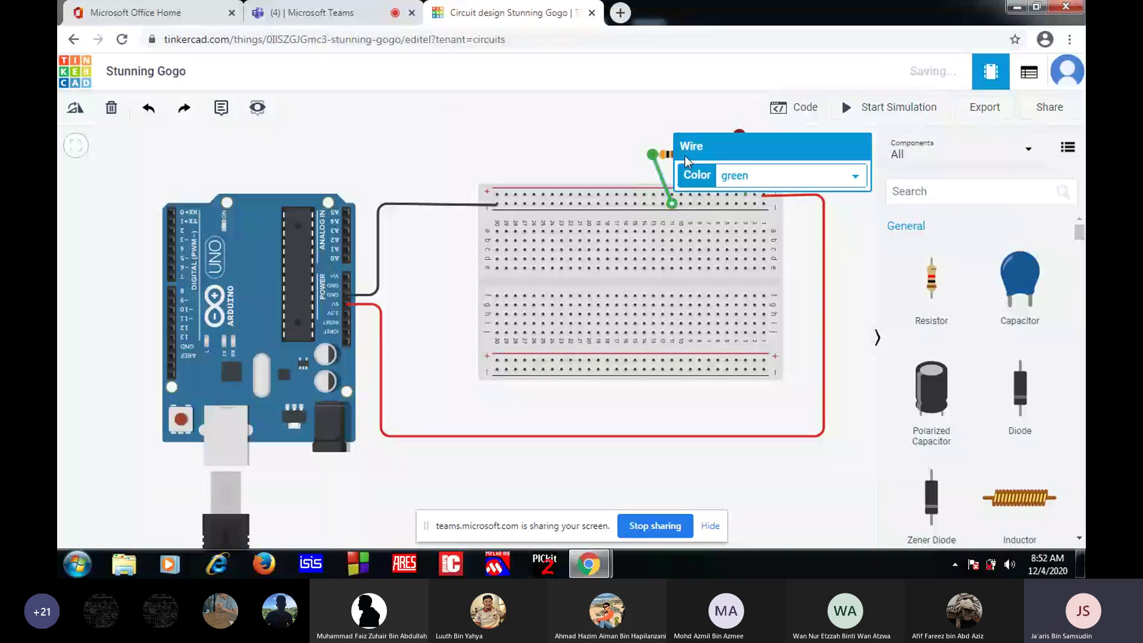
{"action": "left_click", "coordinate": [670, 159]}
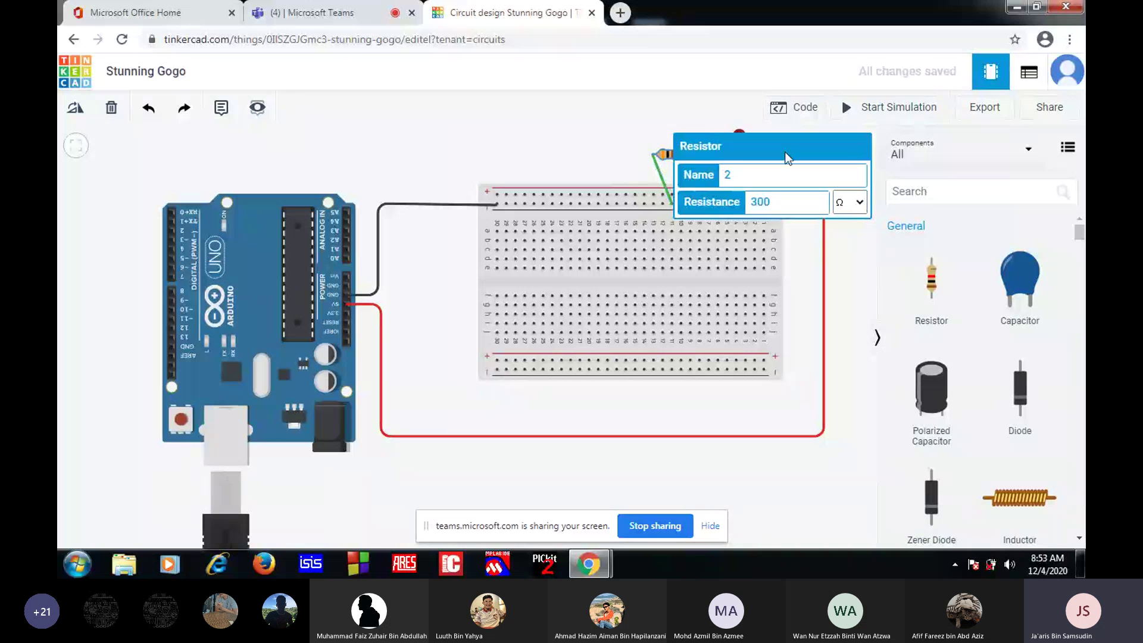
{"action": "left_click", "coordinate": [848, 247]}
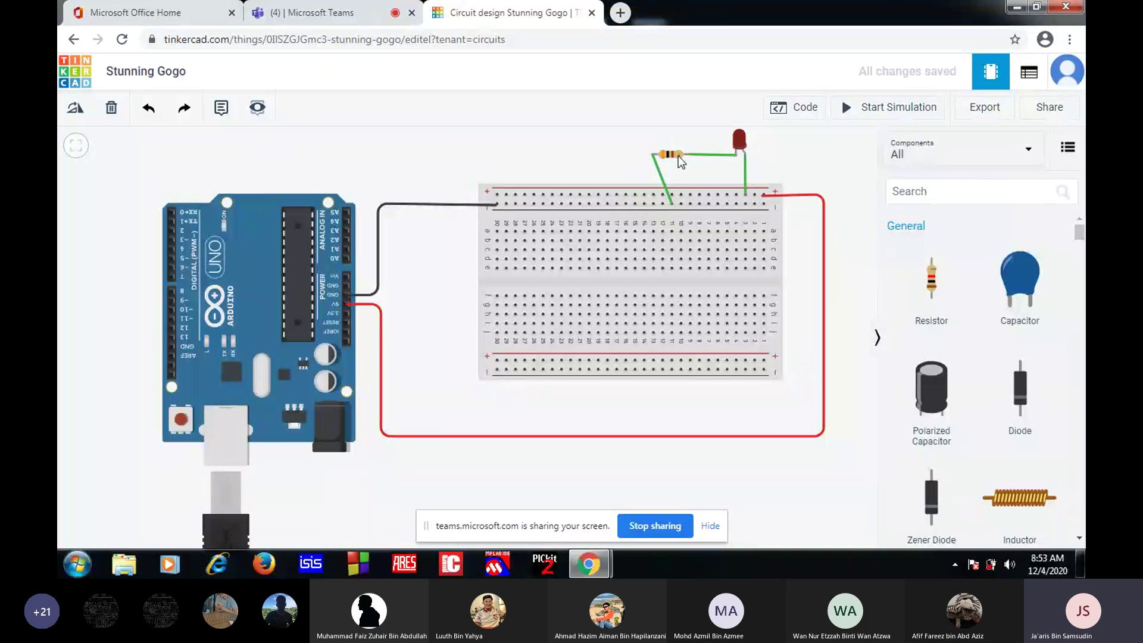
Delete the green wire between the resistor and LED, and redraw it from the LED's free leg to the resistor's nearer end
{"action": "left_click", "coordinate": [705, 155]}
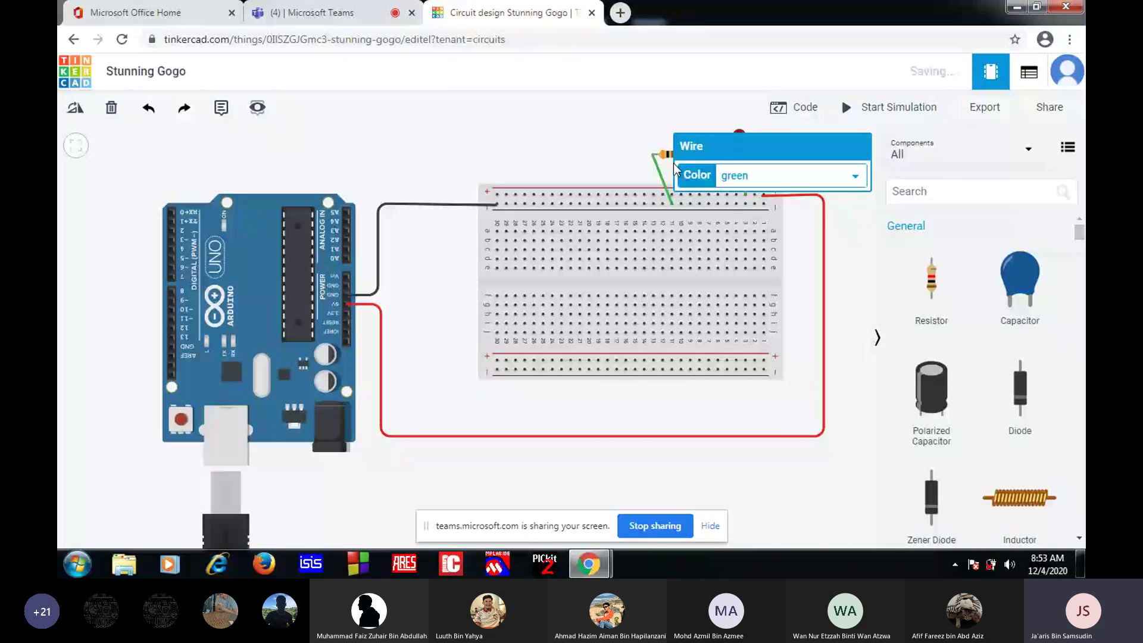
{"action": "left_click", "coordinate": [653, 147]}
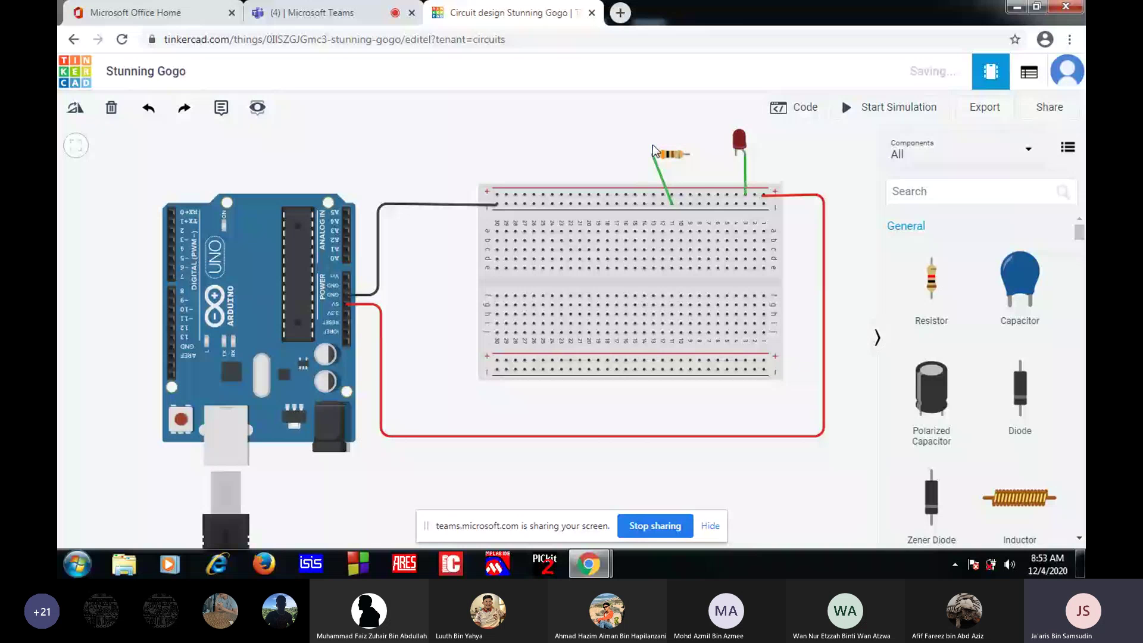
{"action": "left_click", "coordinate": [668, 154]}
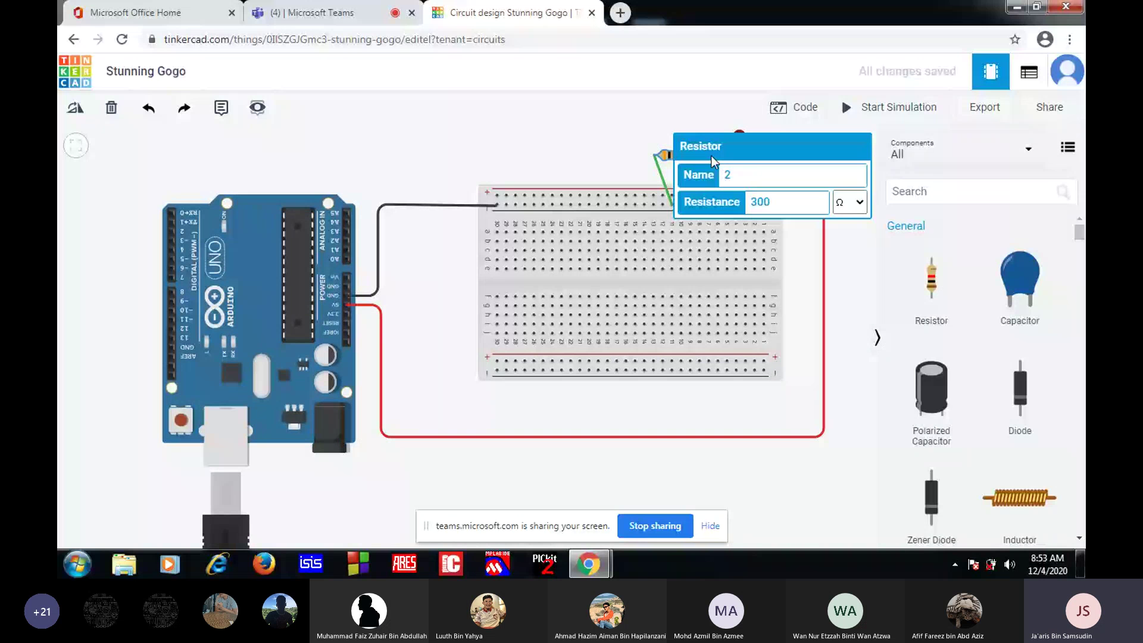
{"action": "left_click", "coordinate": [736, 155]}
{"action": "left_click", "coordinate": [620, 147]}
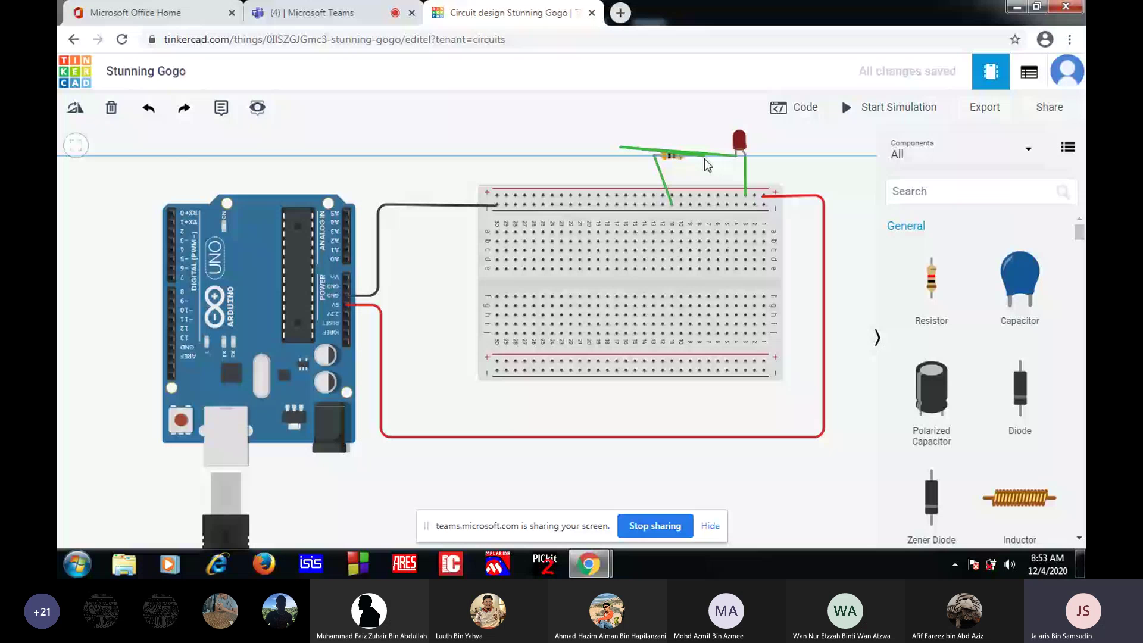
{"action": "left_click", "coordinate": [685, 156]}
{"action": "left_click", "coordinate": [832, 177]}
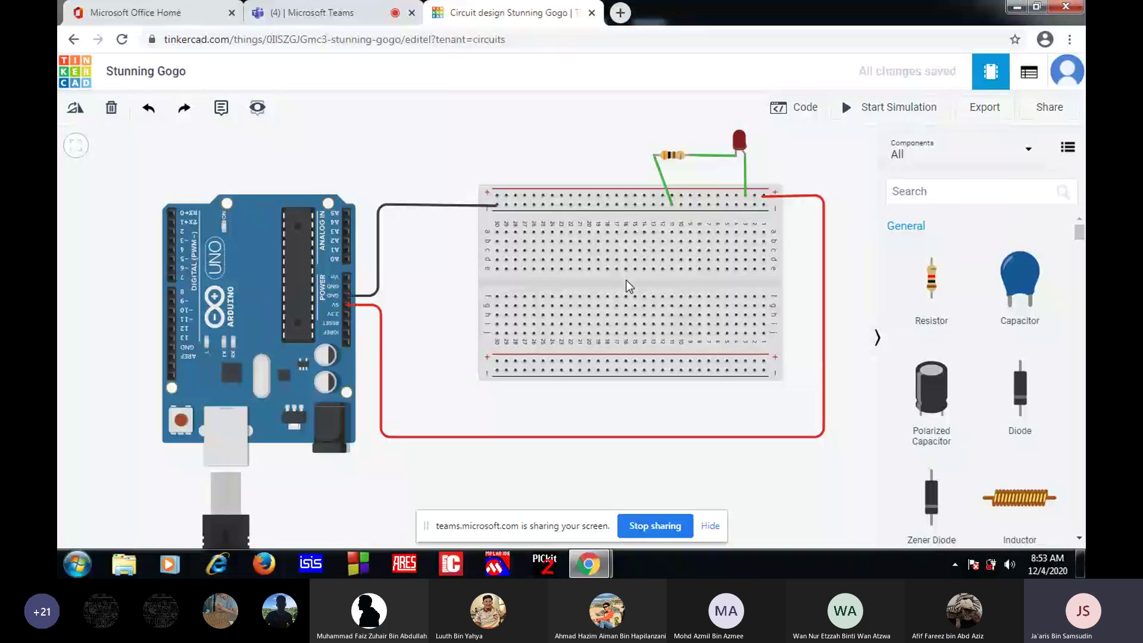
Run and stop the simulation to check the LED with the redrawn resistor wire
{"action": "left_click", "coordinate": [860, 111]}
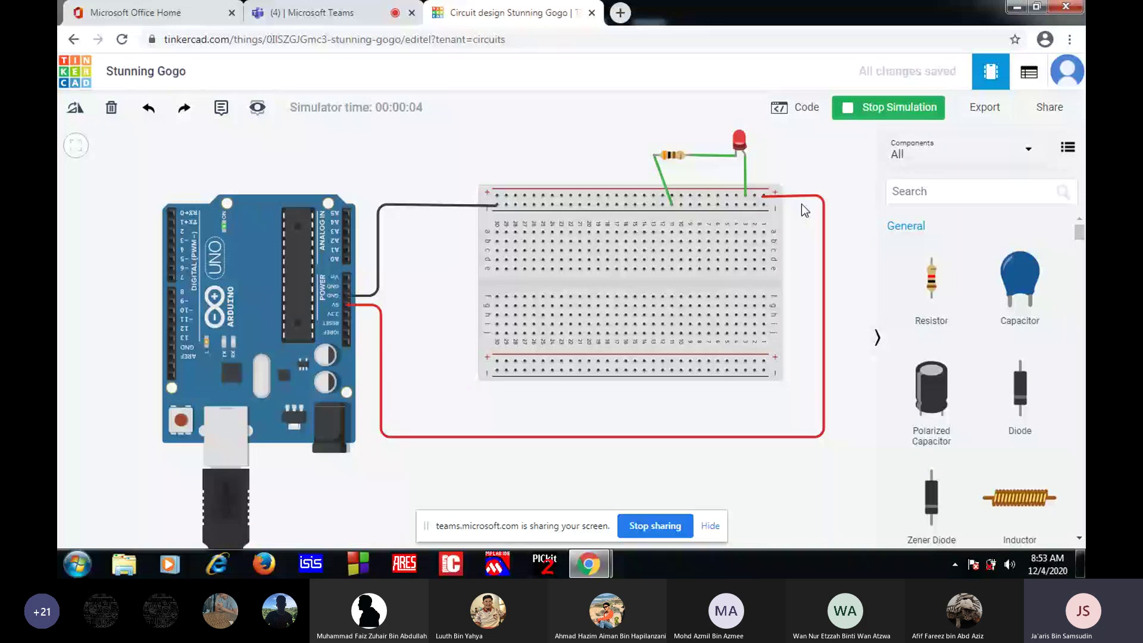
{"action": "left_click", "coordinate": [848, 112]}
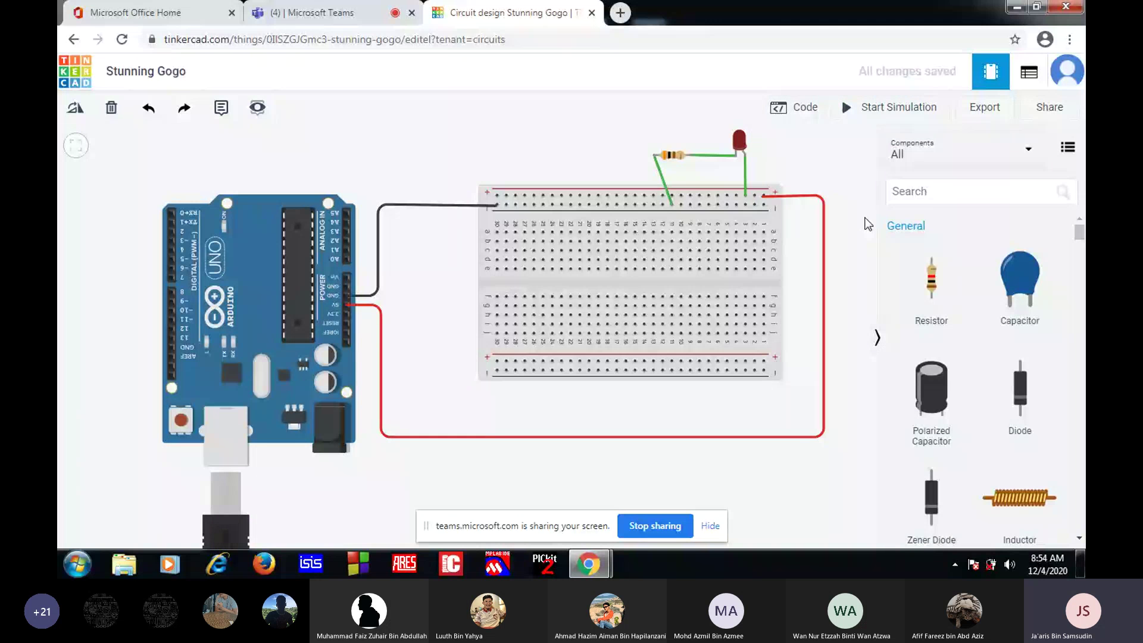
Straighten the resistor's green wire by moving its upper negative rail end directly below the resistor's outer leg
{"action": "left_click", "coordinate": [672, 204]}
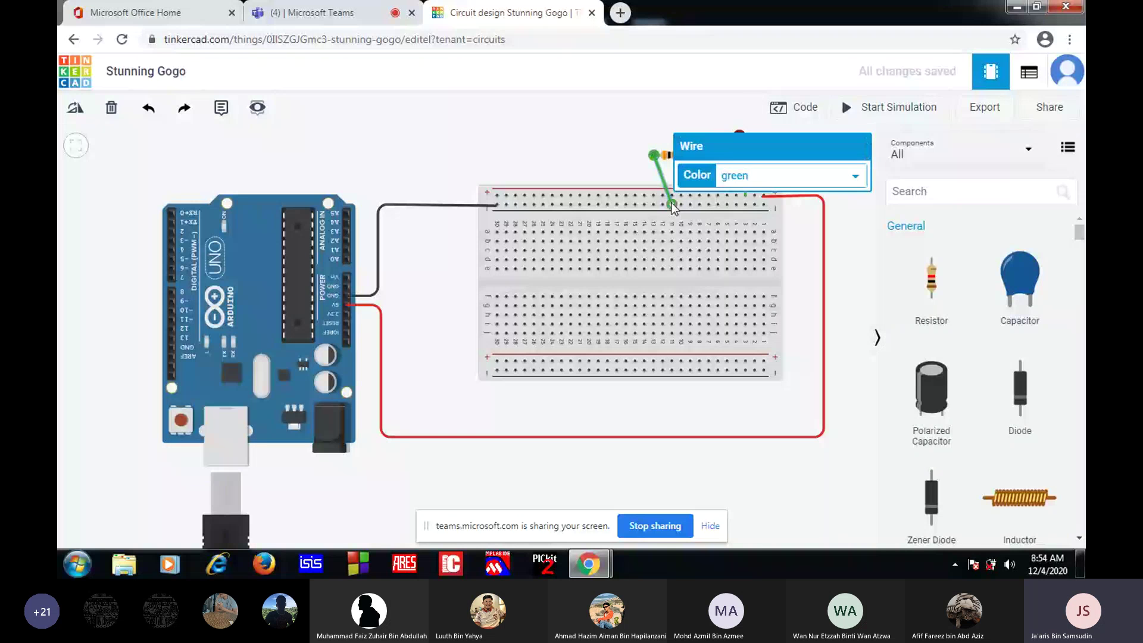
{"action": "left_click_drag", "start_coordinate": [671, 203], "coordinate": [654, 203]}
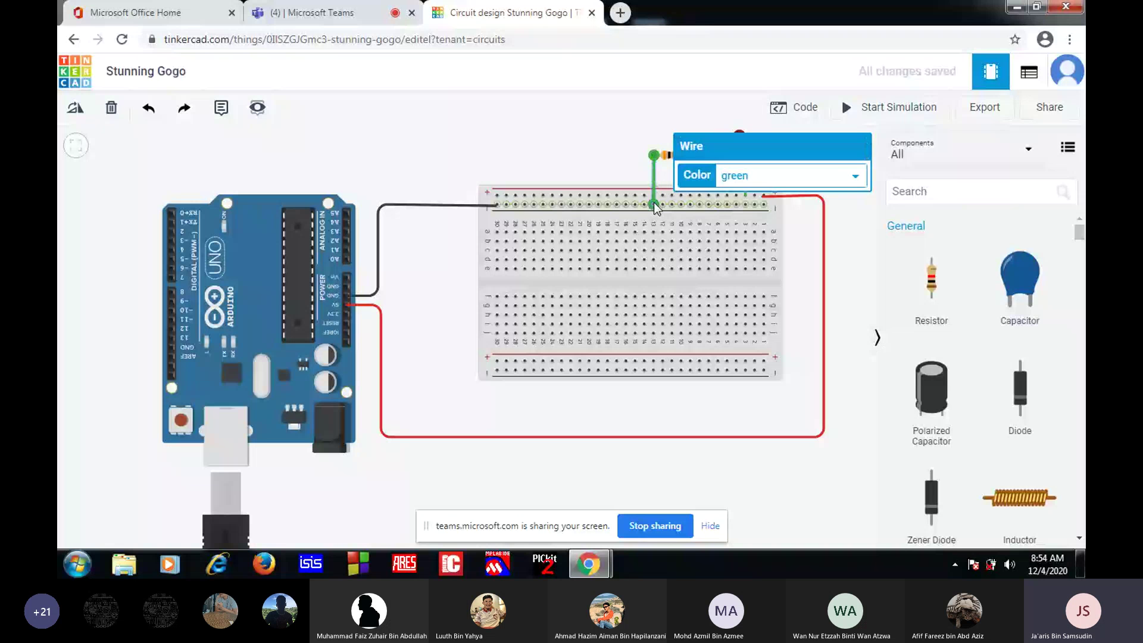
Finish the green wire from the resistor's free lead to the breadboard's upper negative rail
{"action": "left_click_drag", "start_coordinate": [654, 203], "coordinate": [654, 204]}
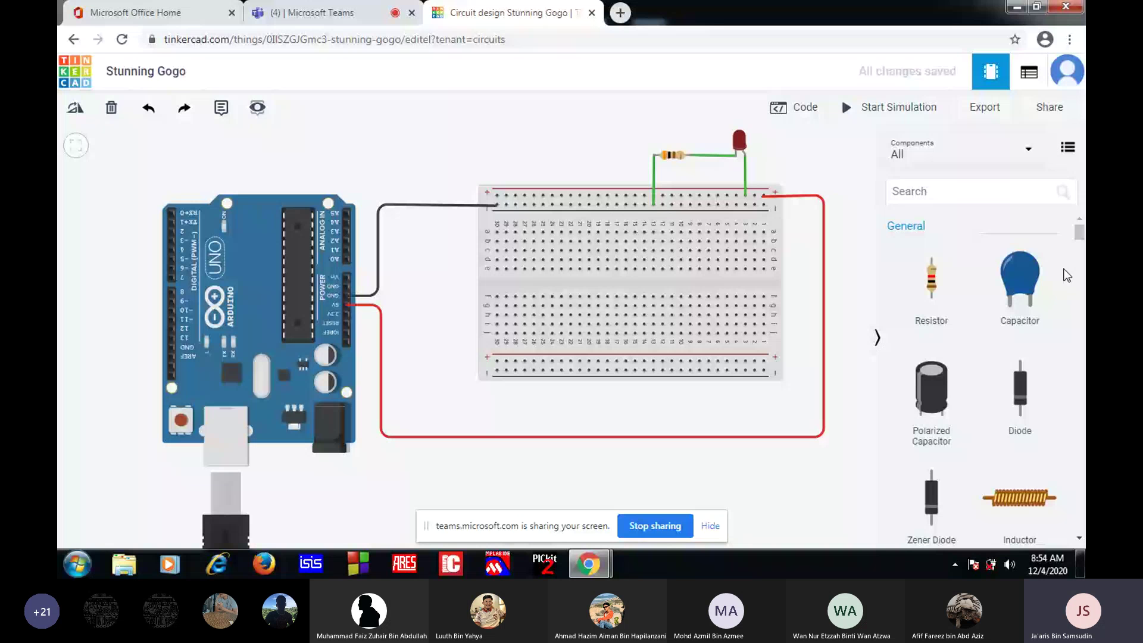
Place a 74HC04 Hex Inverter from the Logic components across the breadboard's centre gap, near its left end
{"action": "scroll", "coordinate": [1067, 275], "scroll_direction": "down", "scroll_amount": 5}
{"action": "scroll", "coordinate": [1070, 275], "scroll_direction": "down", "scroll_amount": 5}
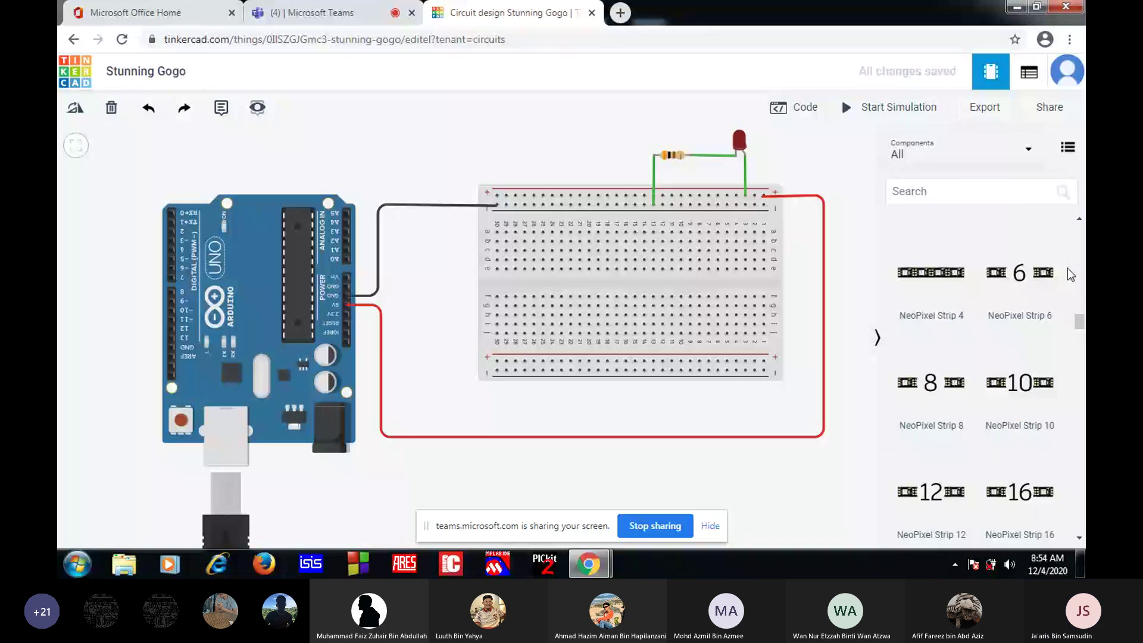
{"action": "scroll", "coordinate": [1071, 275], "scroll_direction": "down", "scroll_amount": 6}
{"action": "scroll", "coordinate": [1067, 269], "scroll_direction": "down", "scroll_amount": 5}
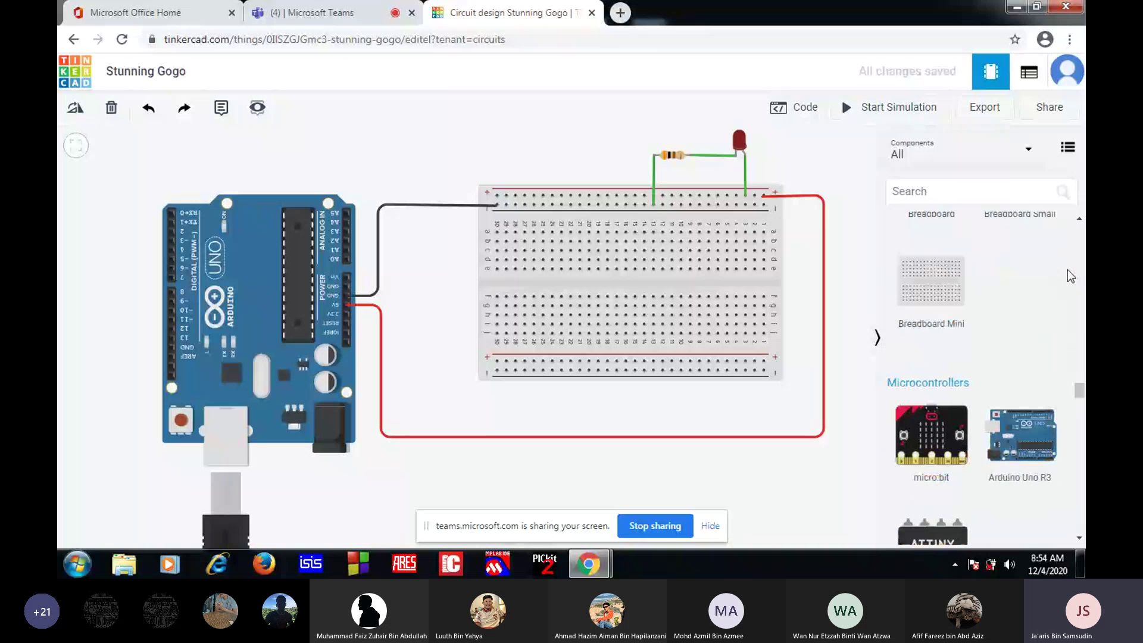
{"action": "scroll", "coordinate": [1070, 275], "scroll_direction": "down", "scroll_amount": 3}
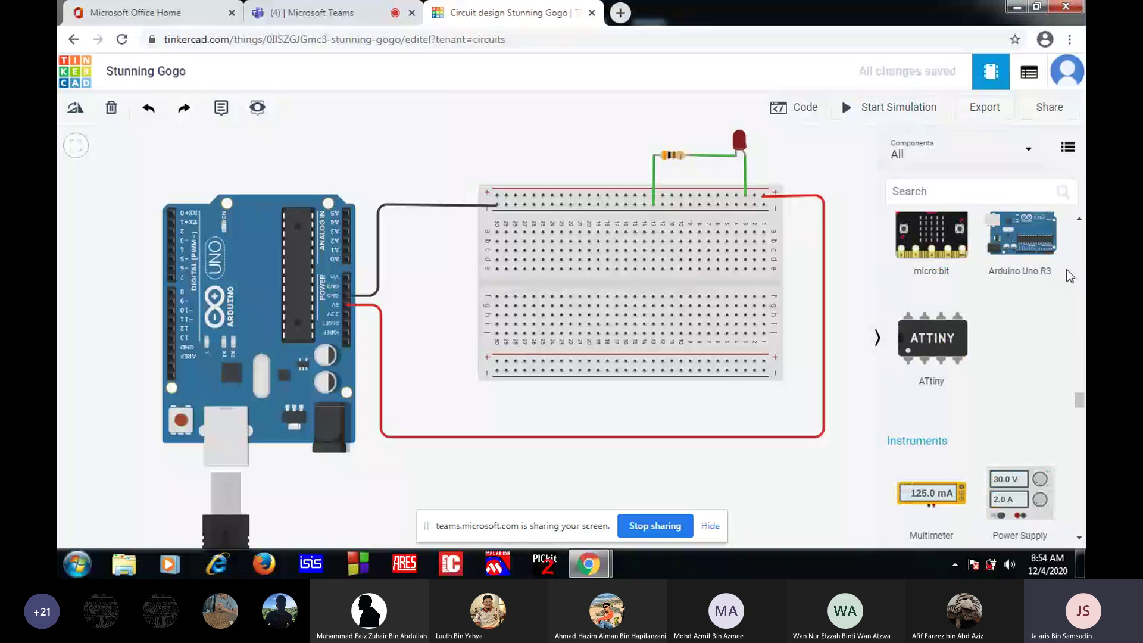
{"action": "scroll", "coordinate": [945, 321], "scroll_direction": "down", "scroll_amount": 1}
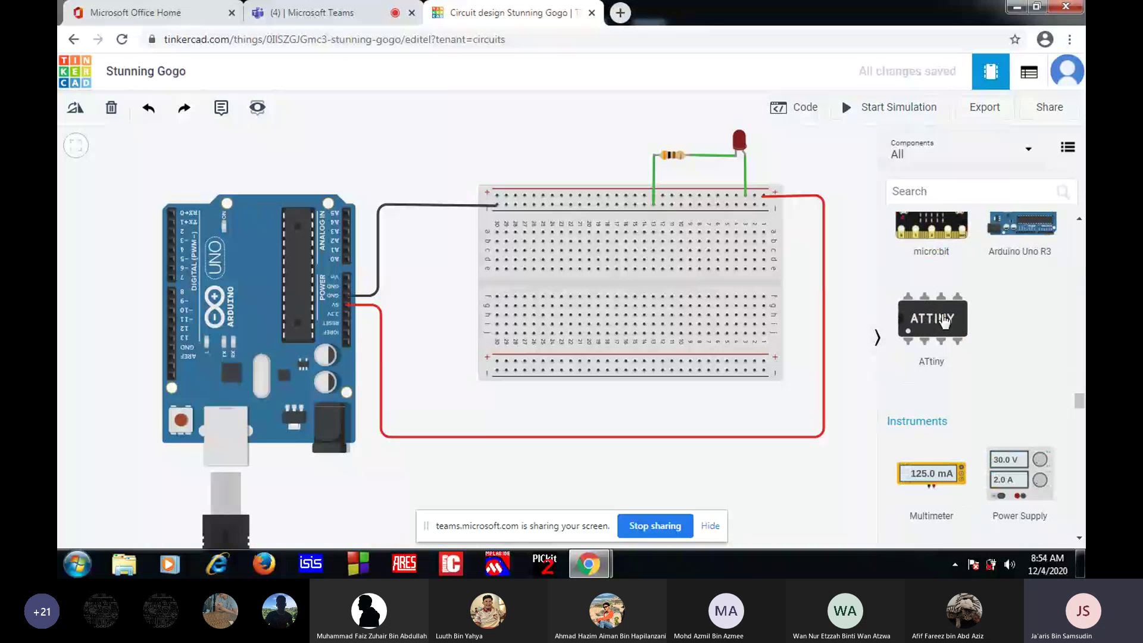
{"action": "scroll", "coordinate": [946, 322], "scroll_direction": "down", "scroll_amount": 6}
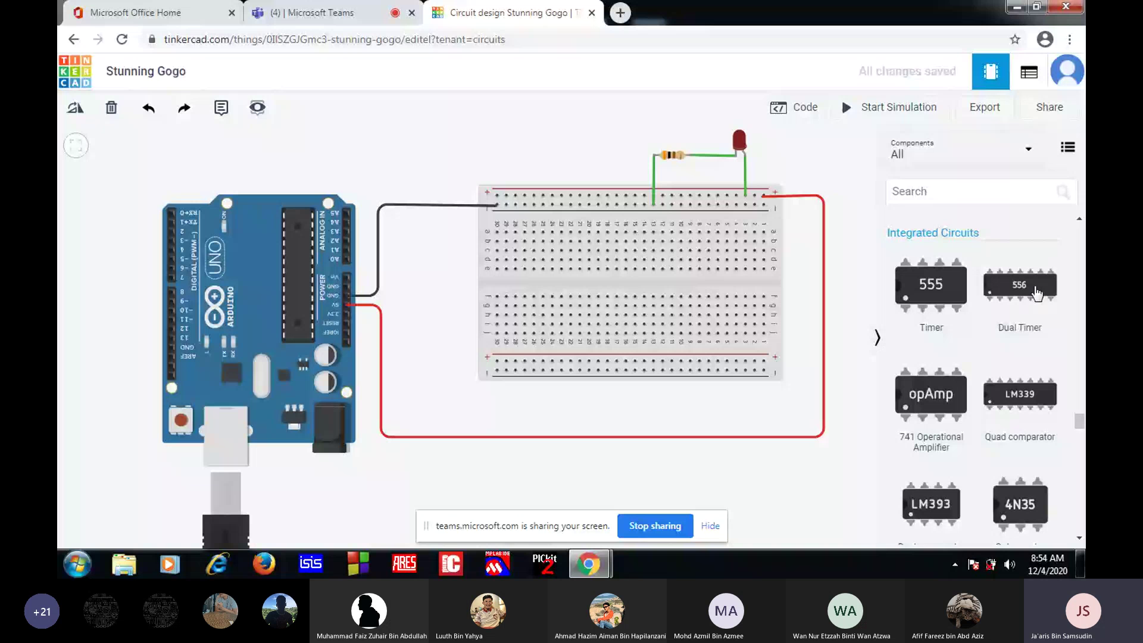
{"action": "scroll", "coordinate": [1048, 310], "scroll_direction": "down", "scroll_amount": 4}
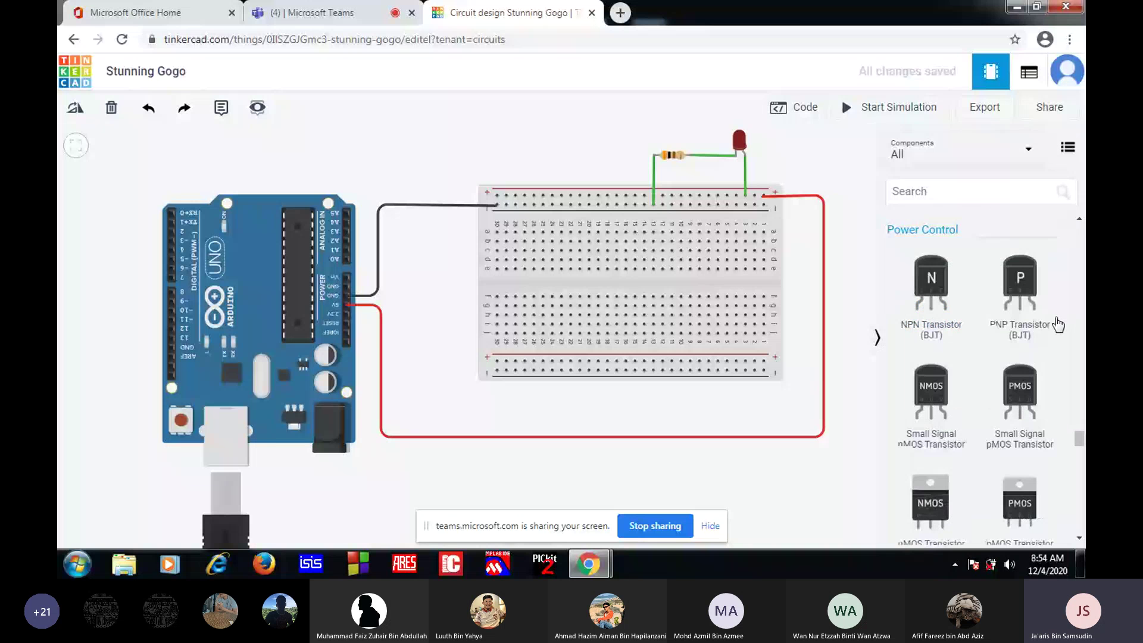
{"action": "scroll", "coordinate": [1060, 324], "scroll_direction": "down", "scroll_amount": 5}
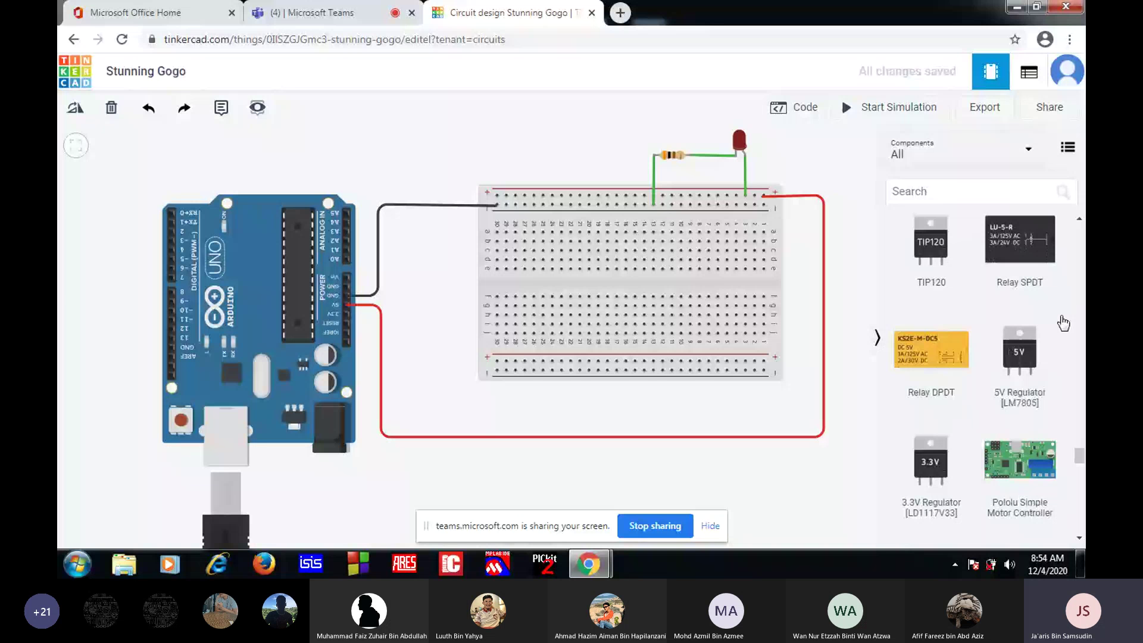
{"action": "scroll", "coordinate": [1063, 324], "scroll_direction": "down", "scroll_amount": 1}
{"action": "scroll", "coordinate": [1064, 324], "scroll_direction": "down", "scroll_amount": 2}
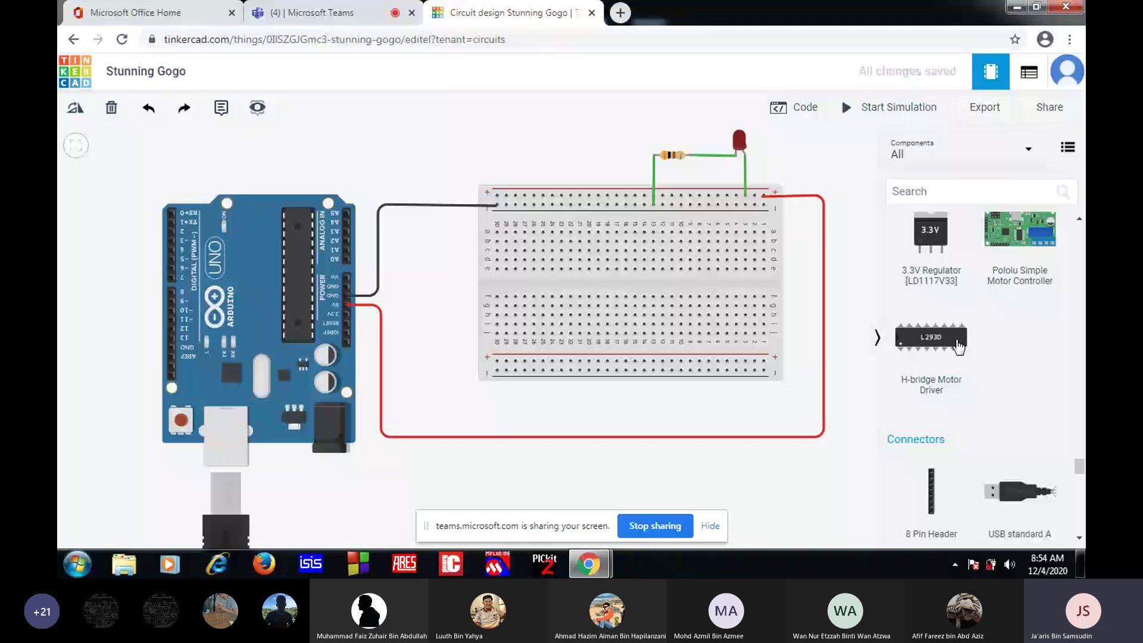
{"action": "scroll", "coordinate": [958, 347], "scroll_direction": "down", "scroll_amount": 5}
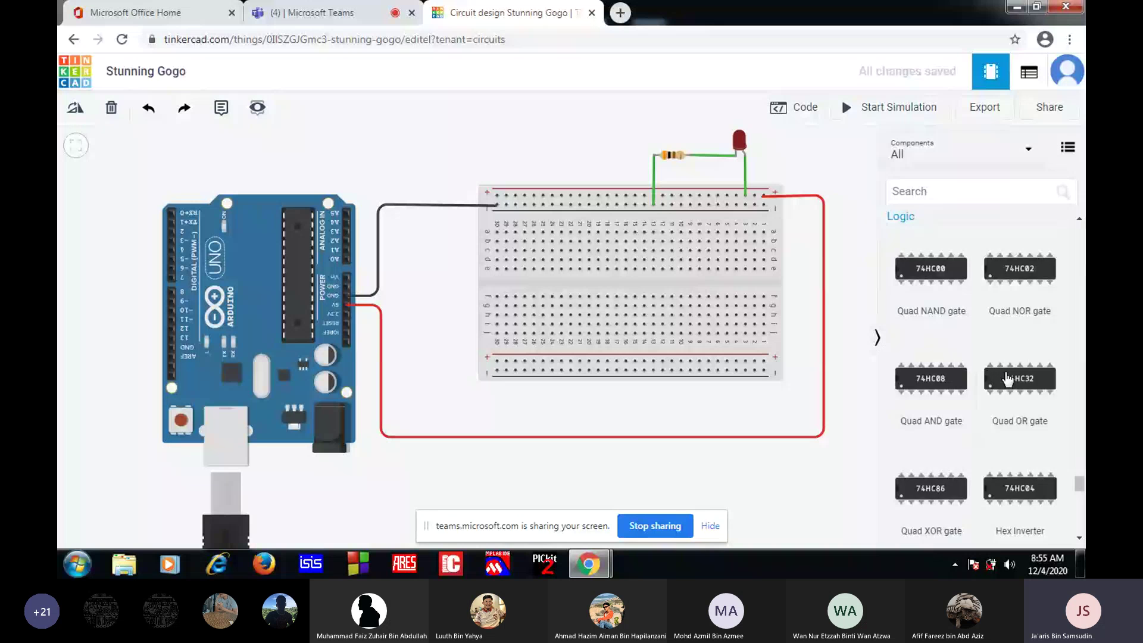
{"action": "scroll", "coordinate": [1007, 378], "scroll_direction": "down", "scroll_amount": 1}
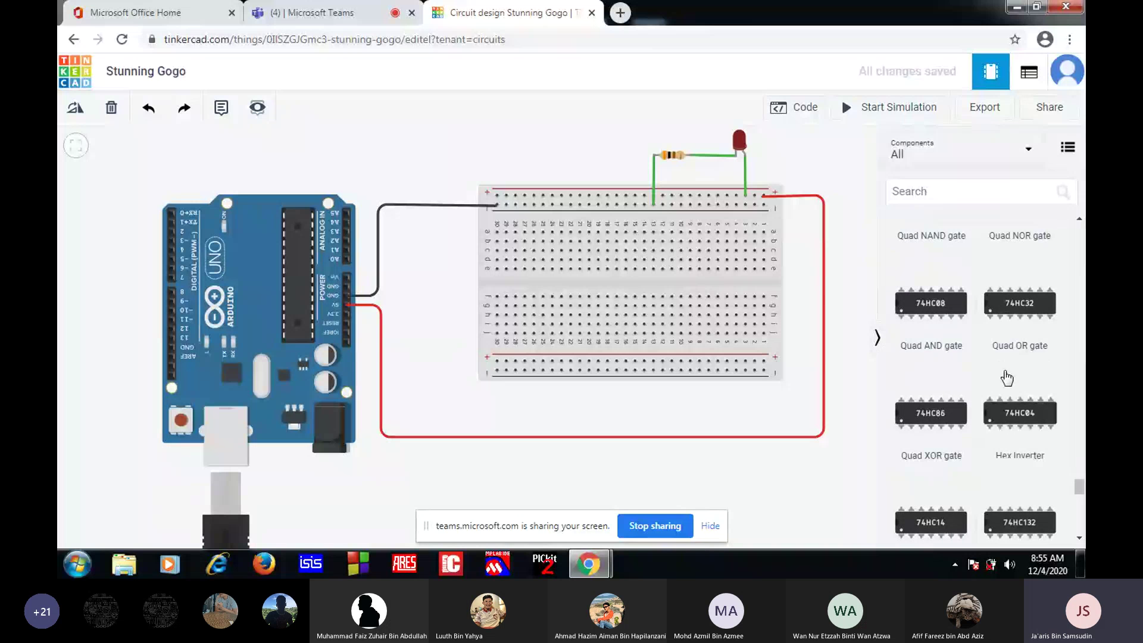
{"action": "scroll", "coordinate": [1008, 379], "scroll_direction": "down", "scroll_amount": 1}
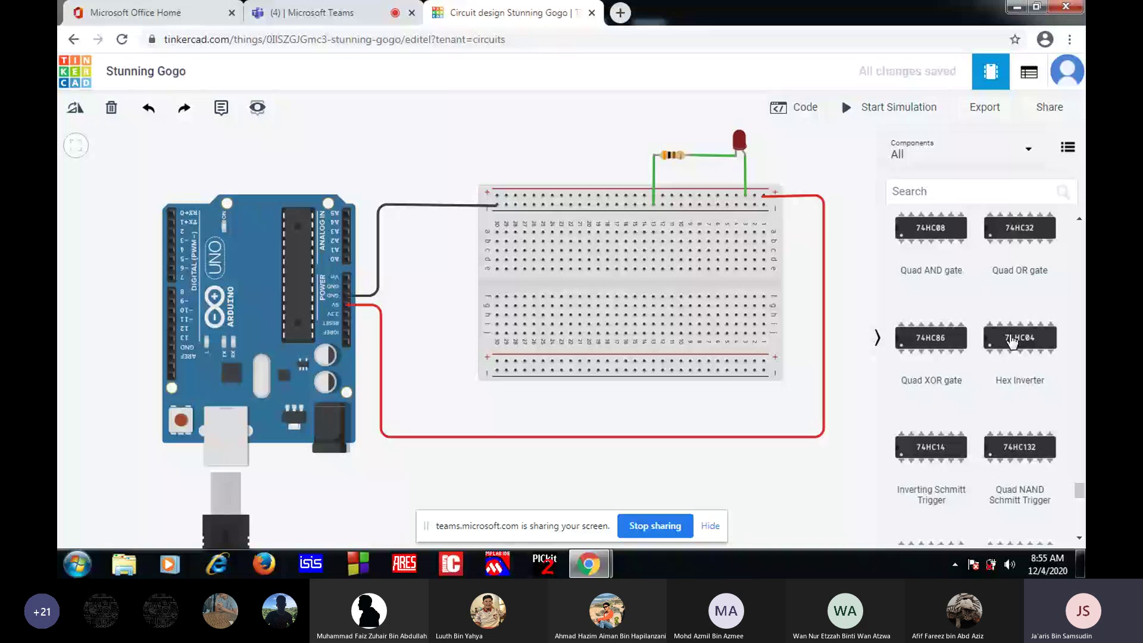
{"action": "left_click_drag", "start_coordinate": [1012, 340], "coordinate": [552, 285]}
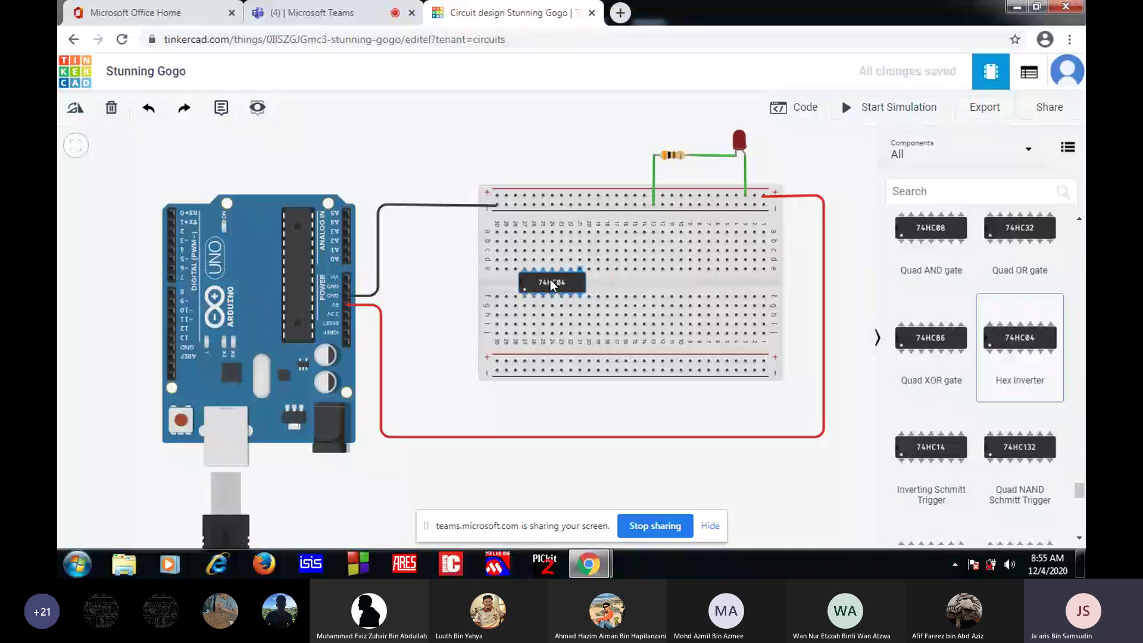
{"action": "left_click", "coordinate": [550, 280]}
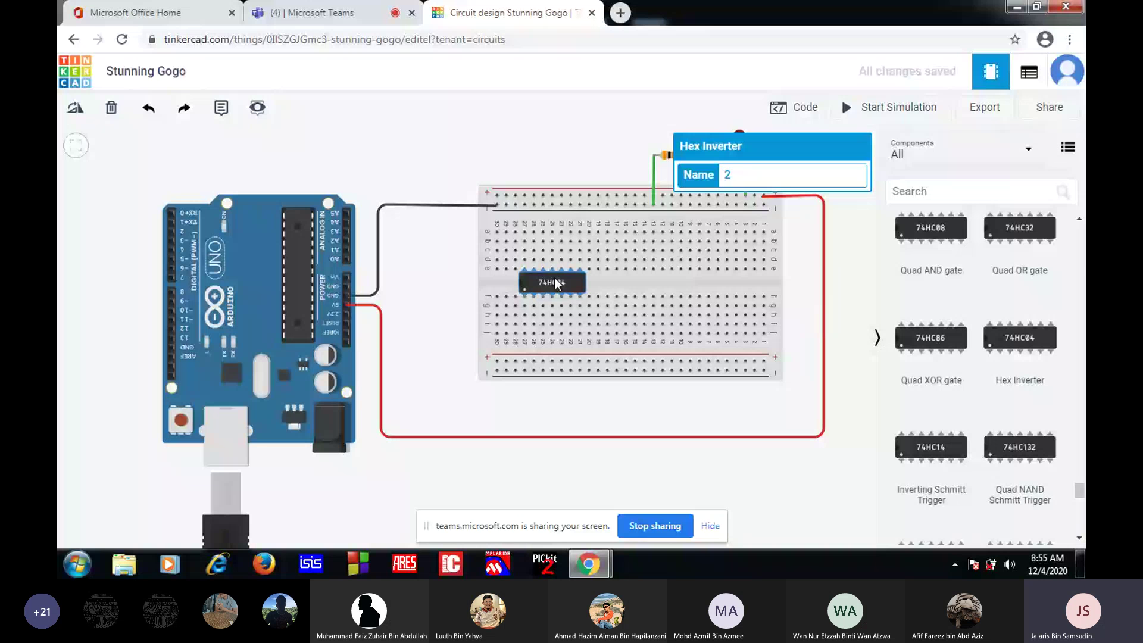
Search Google for "data sheet 7404" in a new browser tab
{"action": "left_click", "coordinate": [621, 13]}
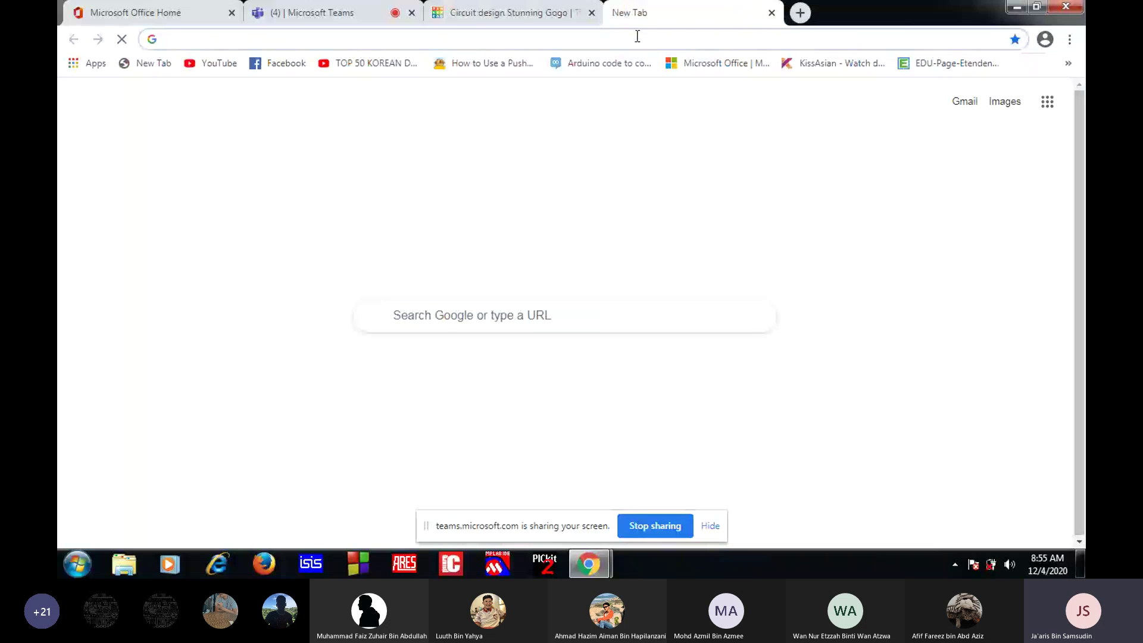
{"action": "left_click", "coordinate": [556, 314]}
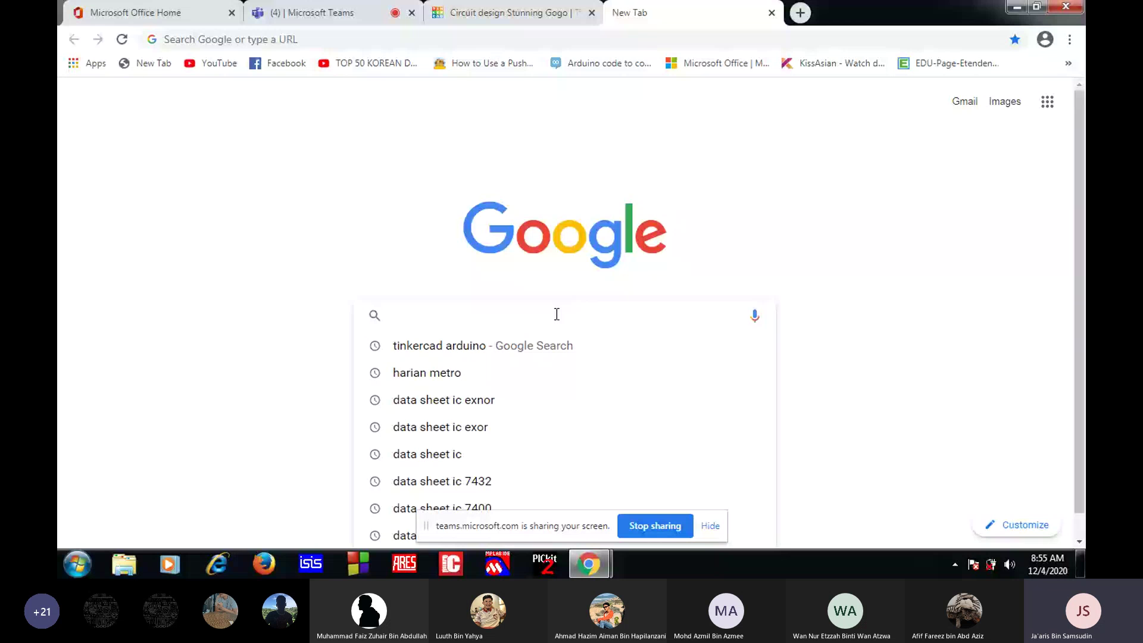
{"action": "type", "text": "data sheet"}
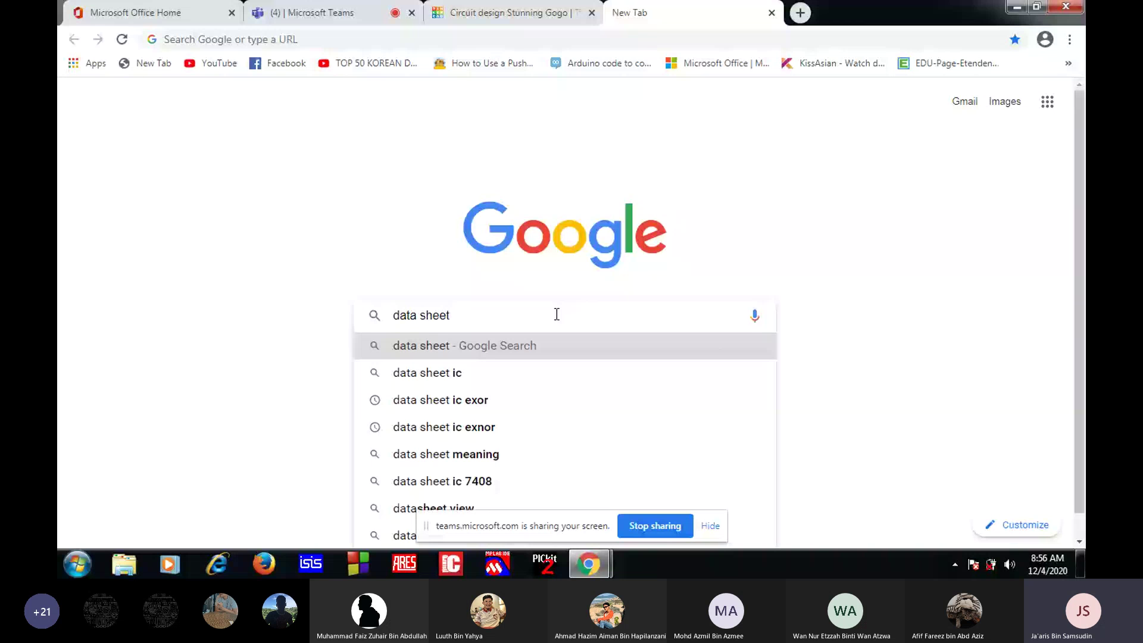
{"action": "type", "text": "7404"}
{"action": "key", "text": "Return"}
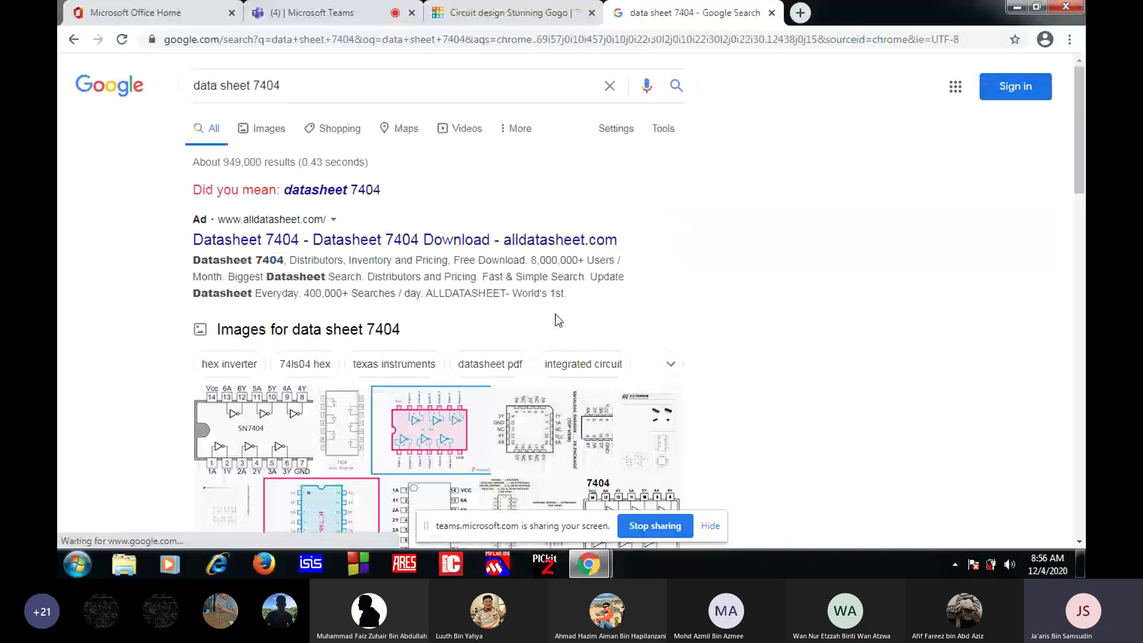
Open the ETechnoG IC 7404 pin diagram from the image results
{"action": "scroll", "coordinate": [655, 304], "scroll_direction": "down", "scroll_amount": 1}
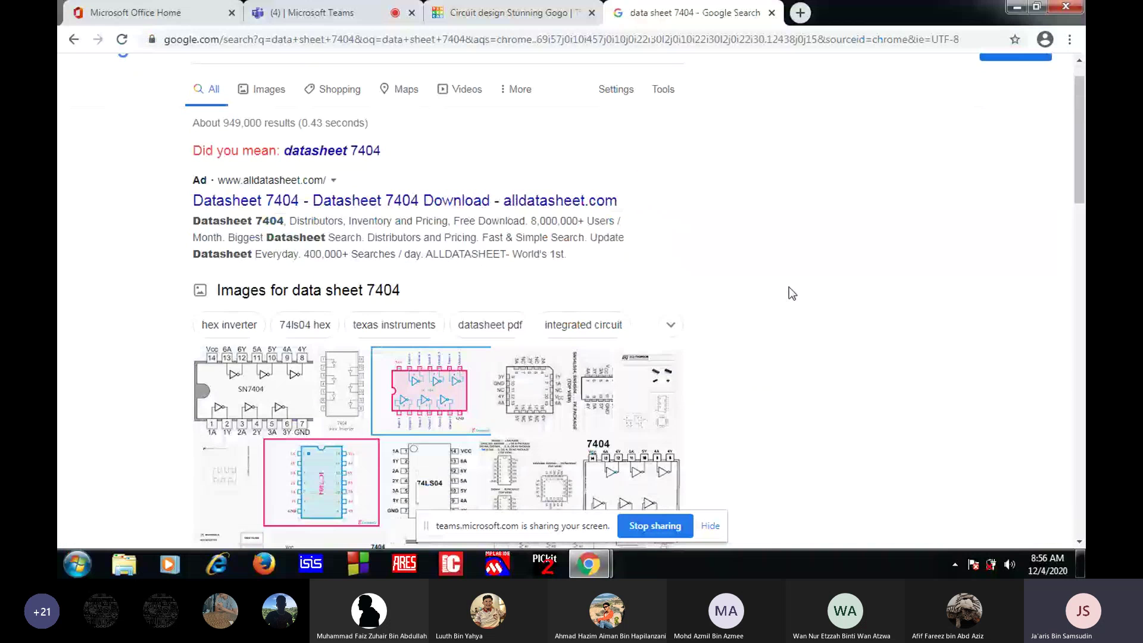
{"action": "scroll", "coordinate": [788, 287], "scroll_direction": "down", "scroll_amount": 3}
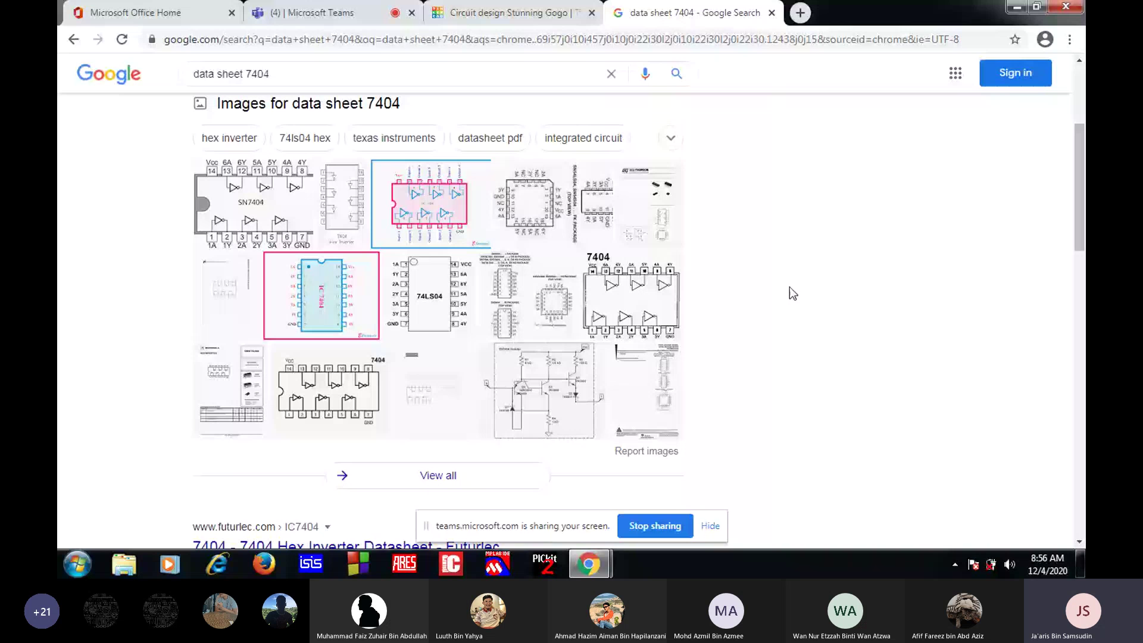
{"action": "left_click", "coordinate": [409, 206]}
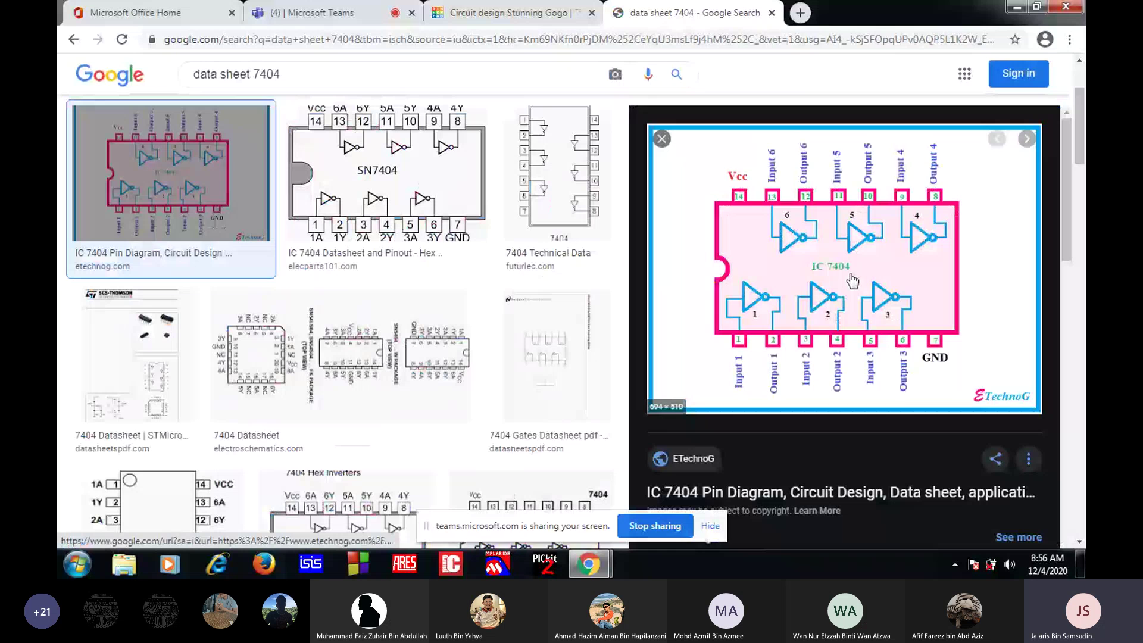
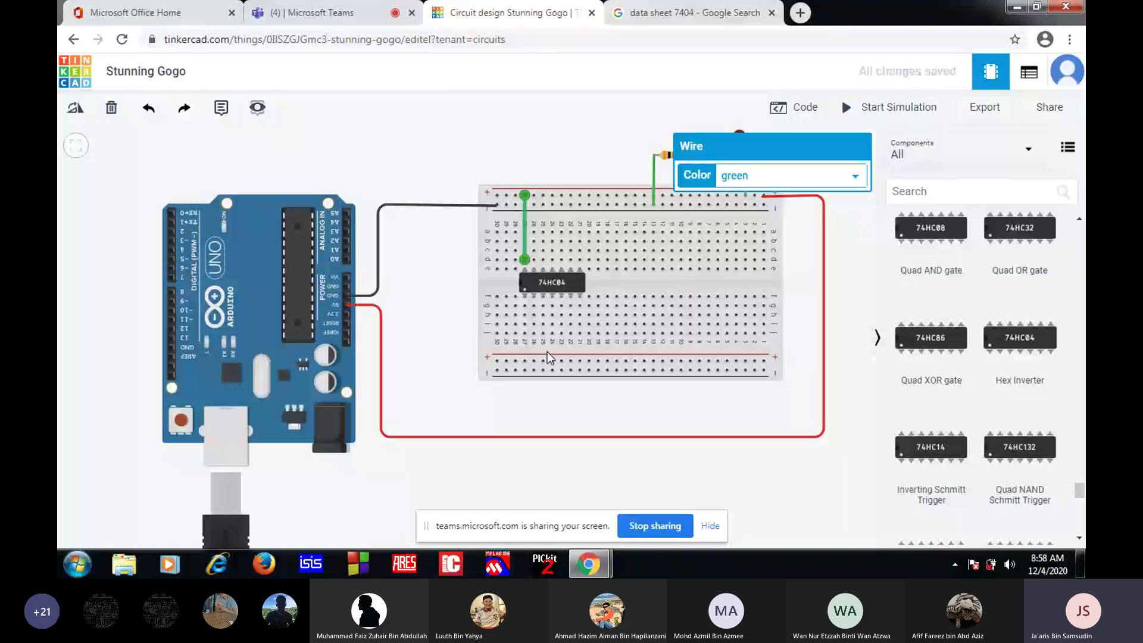
Colour the wire from the upper positive rail to the inverter's power pin column red and shorten it to end in row a
{"action": "left_click", "coordinate": [856, 175]}
{"action": "left_click", "coordinate": [739, 207]}
{"action": "left_click", "coordinate": [452, 298]}
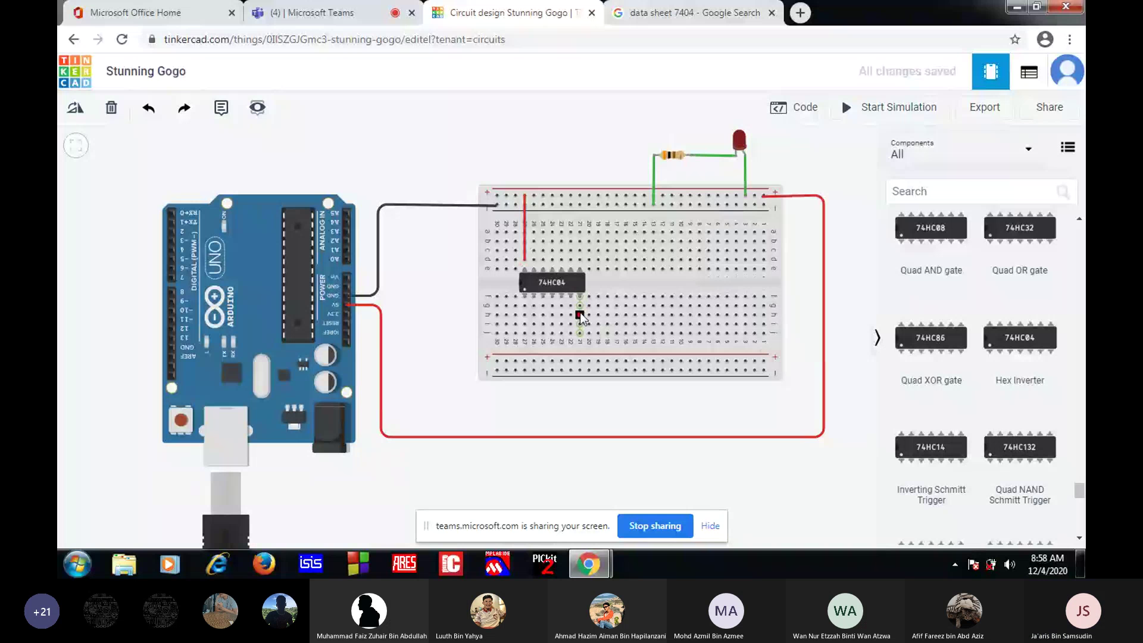
{"action": "left_click", "coordinate": [524, 236]}
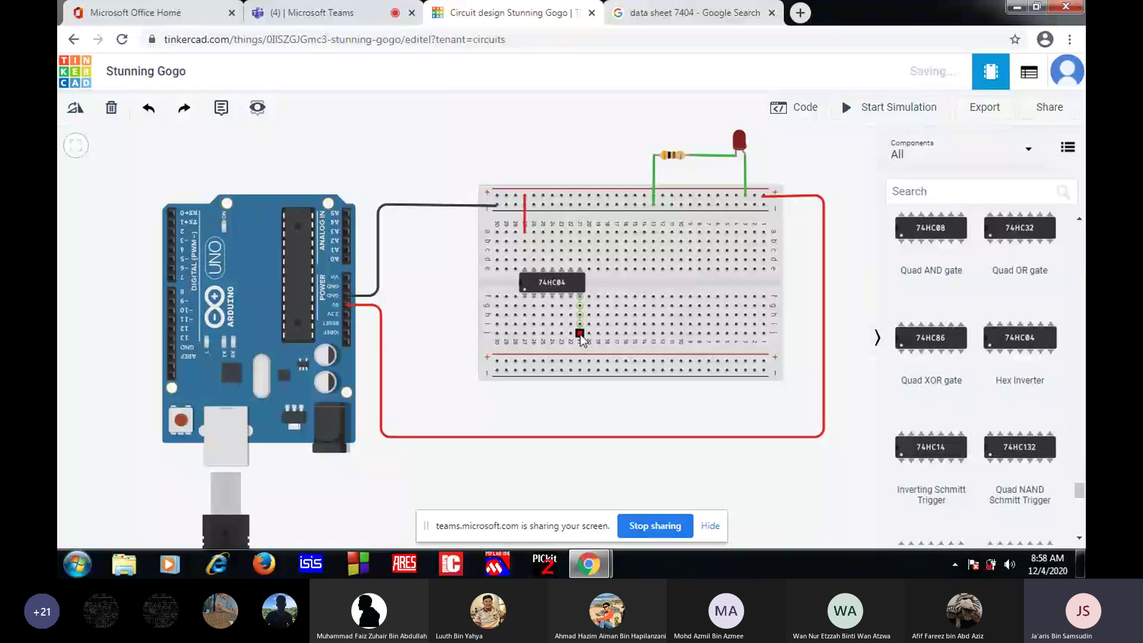
Connect the breadboard's upper and lower negative rails with a black wire near the left end
{"action": "left_click", "coordinate": [506, 205]}
{"action": "left_click", "coordinate": [512, 319]}
{"action": "left_click_drag", "start_coordinate": [513, 319], "coordinate": [506, 369]}
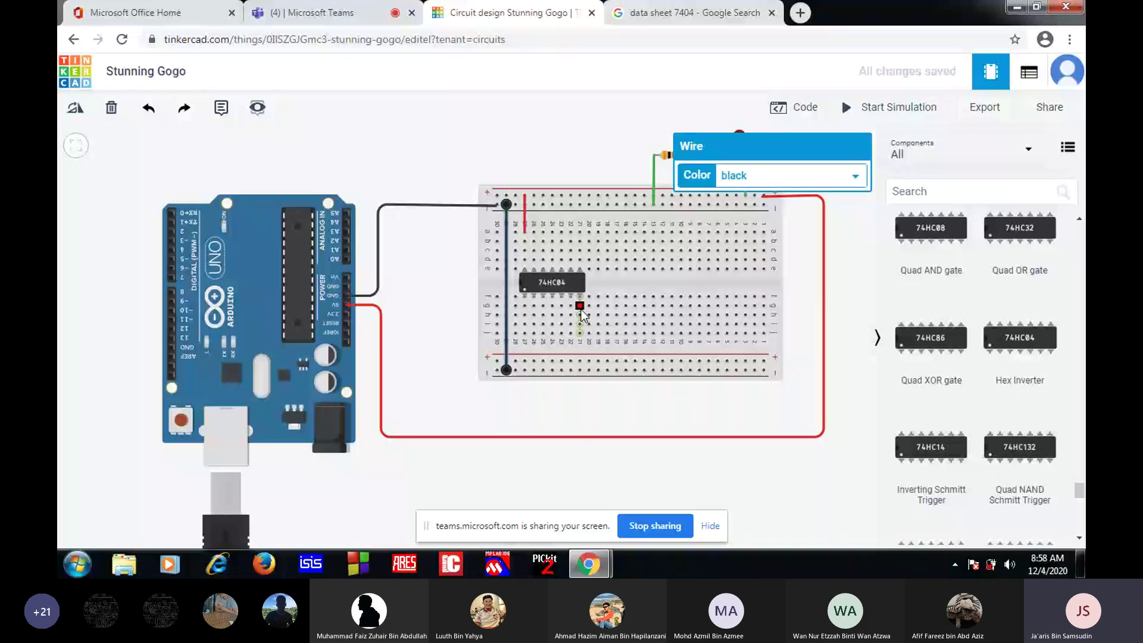
Connect the inverter's ground pin column to the lower negative rail with a black wire
{"action": "left_click", "coordinate": [580, 332]}
{"action": "left_click", "coordinate": [580, 370]}
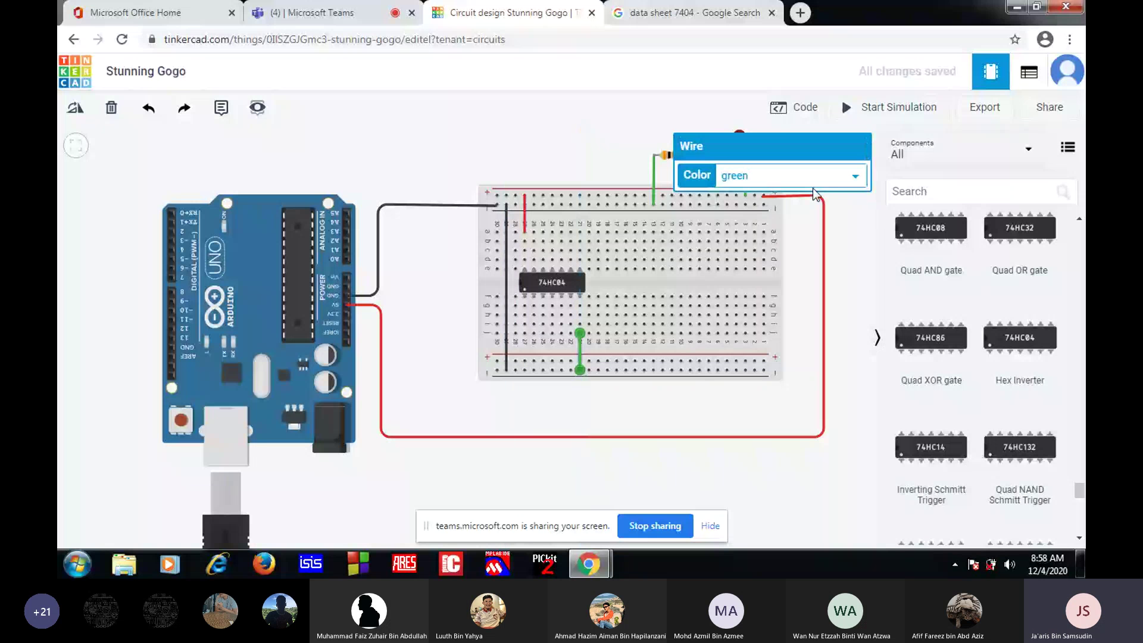
{"action": "left_click", "coordinate": [856, 179]}
{"action": "left_click", "coordinate": [726, 191]}
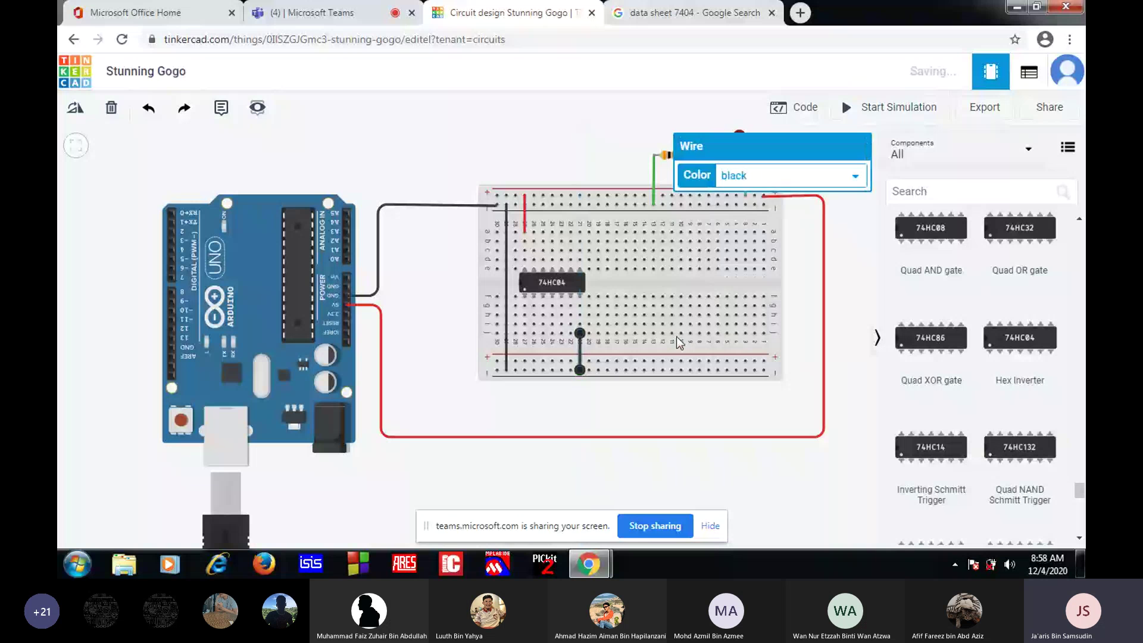
{"action": "left_click", "coordinate": [607, 407]}
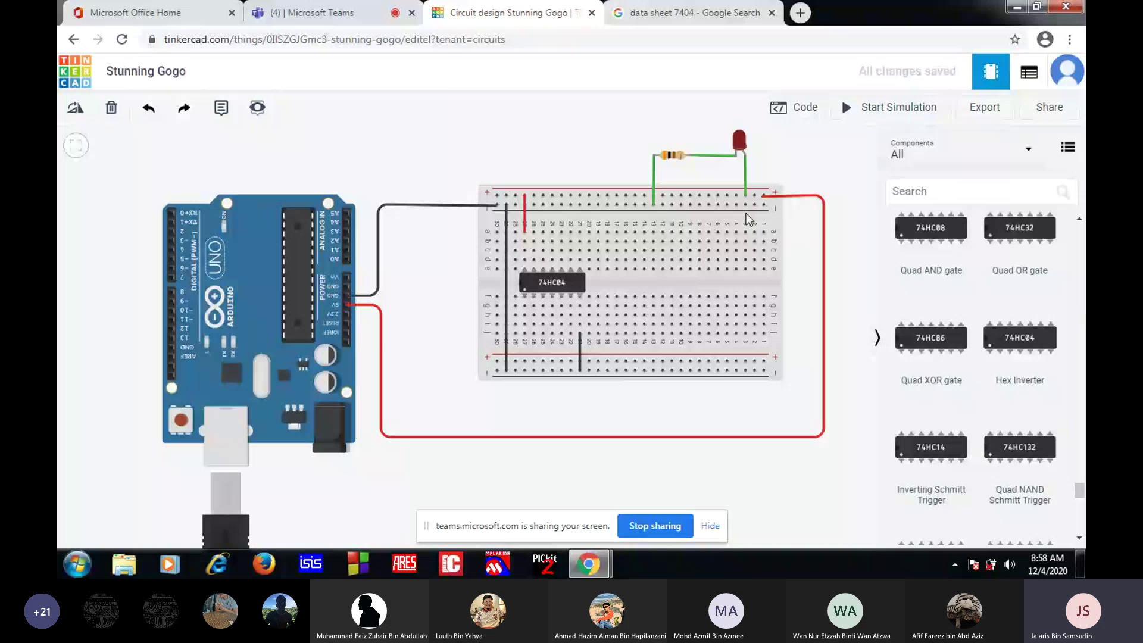
Connect the breadboard's upper and lower positive rails with a red wire near the right end
{"action": "left_click", "coordinate": [755, 195]}
{"action": "left_click", "coordinate": [755, 361]}
{"action": "left_click", "coordinate": [853, 177]}
{"action": "left_click", "coordinate": [834, 210]}
{"action": "left_click", "coordinate": [785, 312]}
Compare the 7404 pin diagram's input and output pins with the Hex Inverter's pins on the breadboard
{"action": "left_click", "coordinate": [702, 11]}
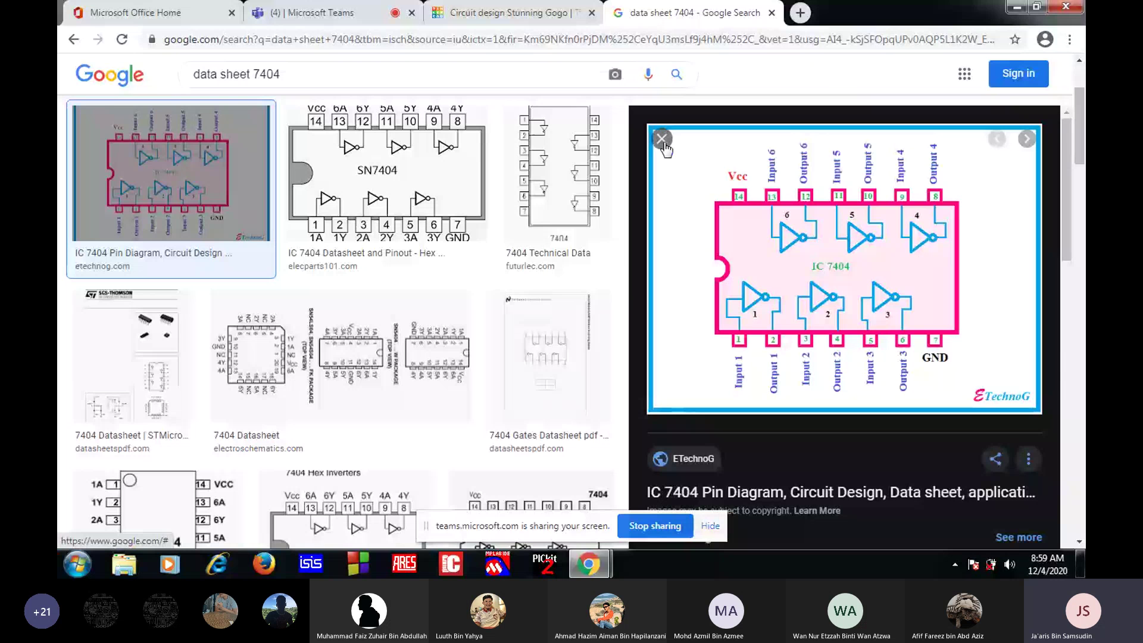
{"action": "left_click", "coordinate": [513, 13]}
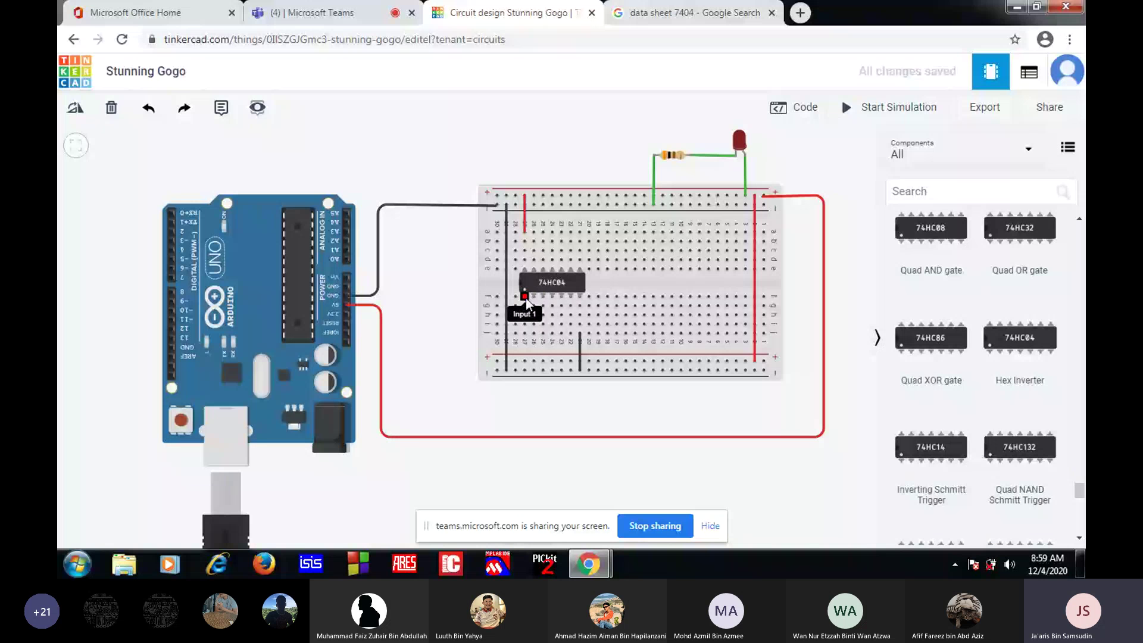
{"action": "left_click", "coordinate": [707, 14]}
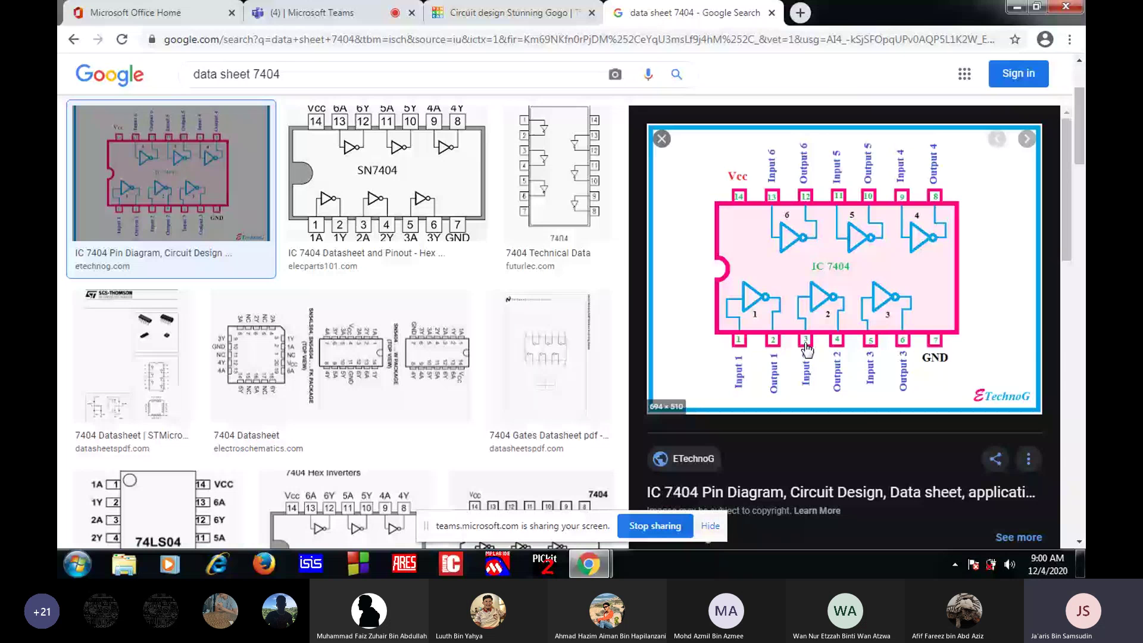
{"action": "key", "text": "ctrl+shift+Tab"}
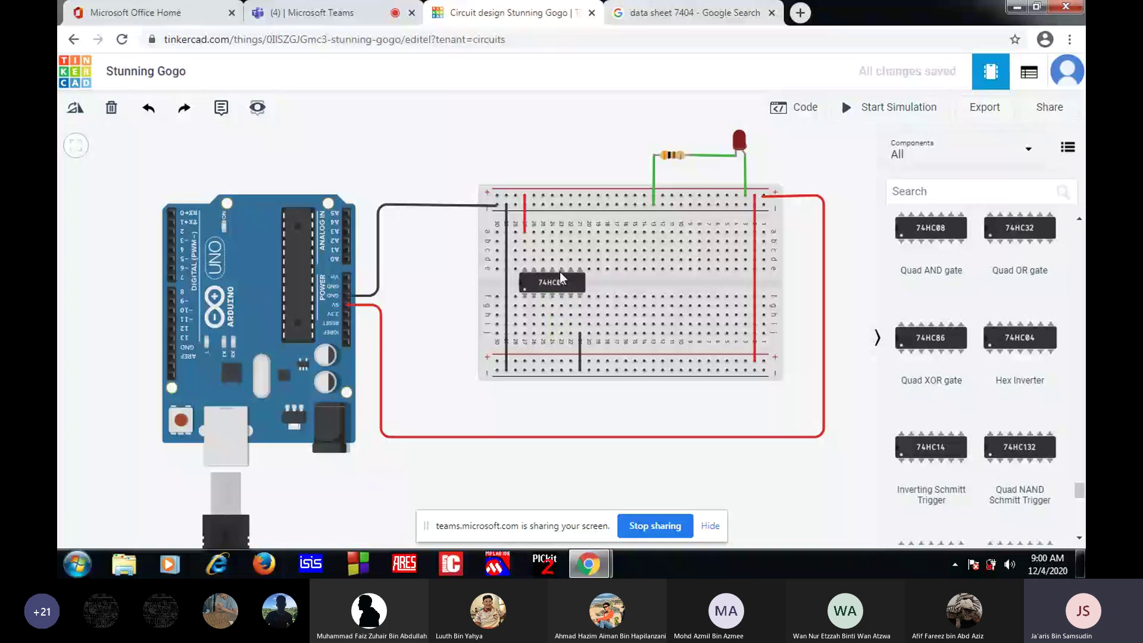
Search the component library for "led" and place an LED on the breadboard beyond the Hex Inverter
{"action": "left_click", "coordinate": [1079, 221]}
{"action": "left_click", "coordinate": [1079, 220]}
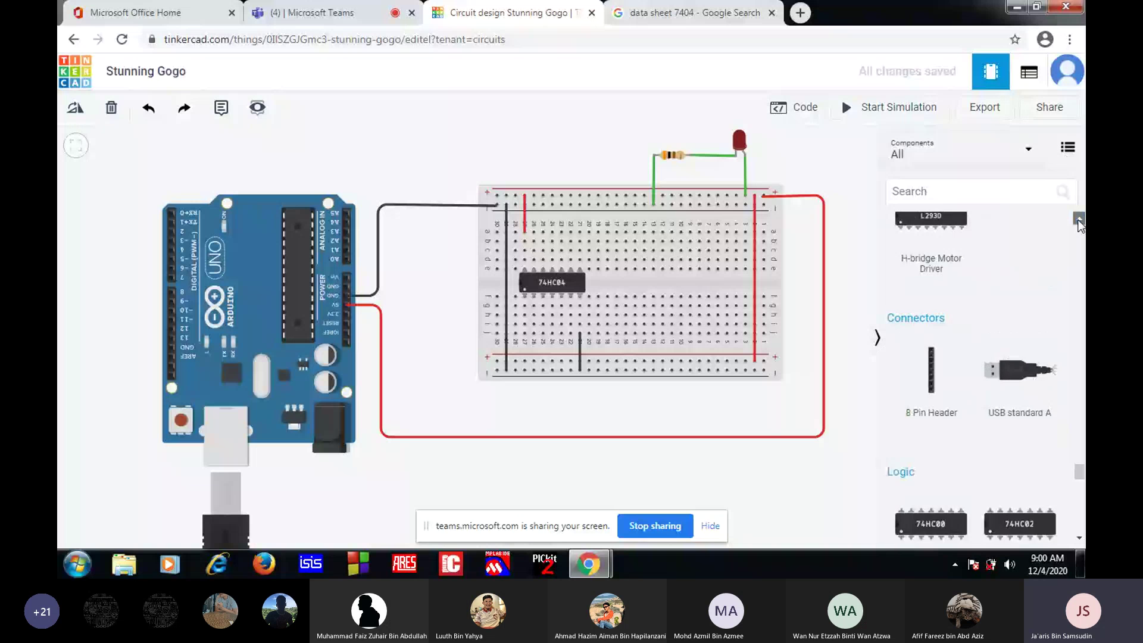
{"action": "left_click", "coordinate": [1079, 221]}
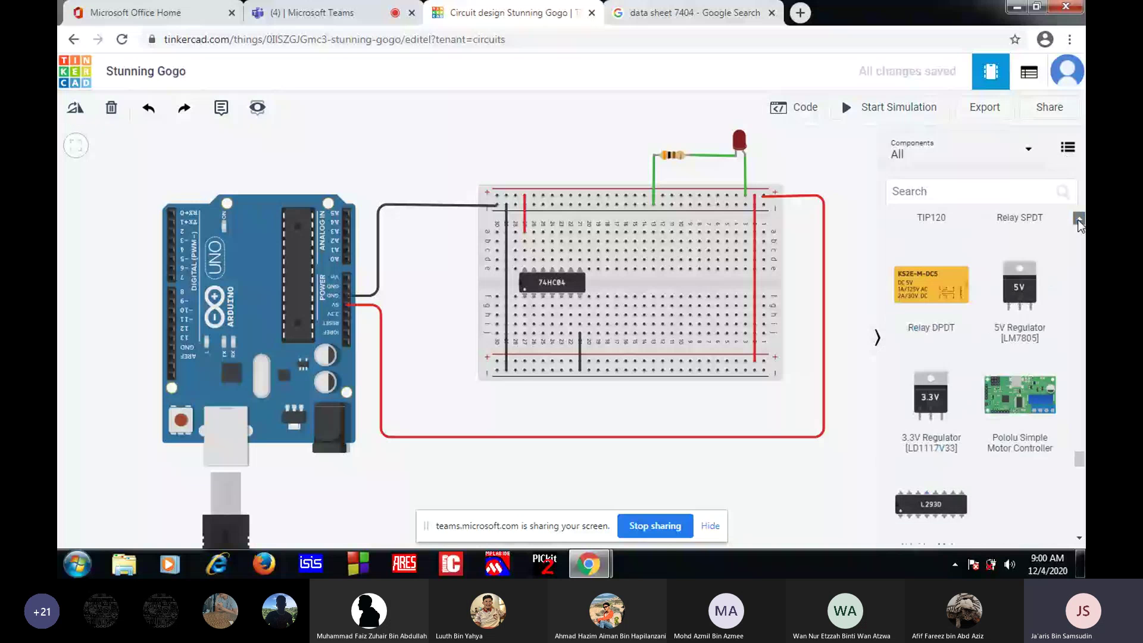
{"action": "left_click", "coordinate": [1079, 221]}
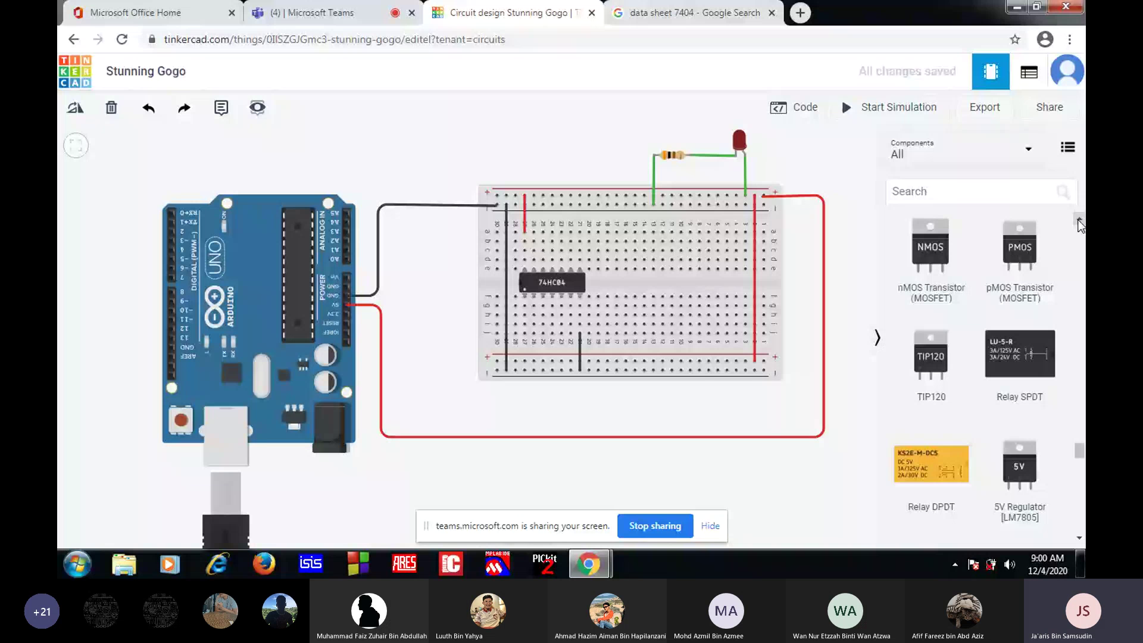
{"action": "left_click", "coordinate": [1079, 220]}
{"action": "left_click", "coordinate": [1079, 221]}
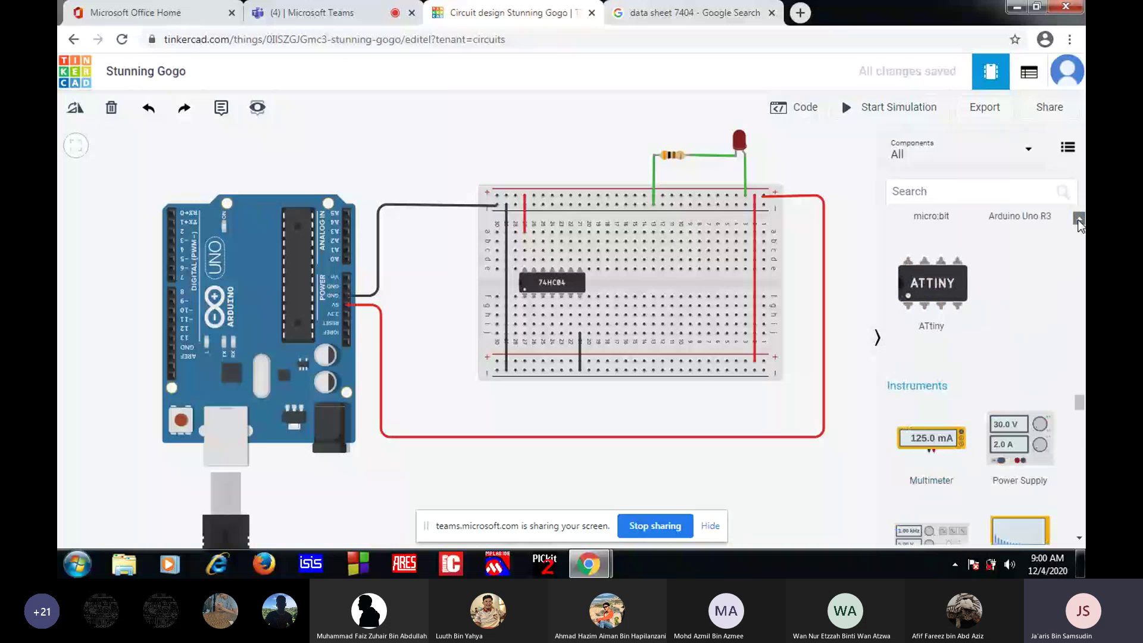
{"action": "left_click", "coordinate": [1079, 221]}
{"action": "left_click", "coordinate": [1079, 221]}
{"action": "left_click", "coordinate": [969, 193]}
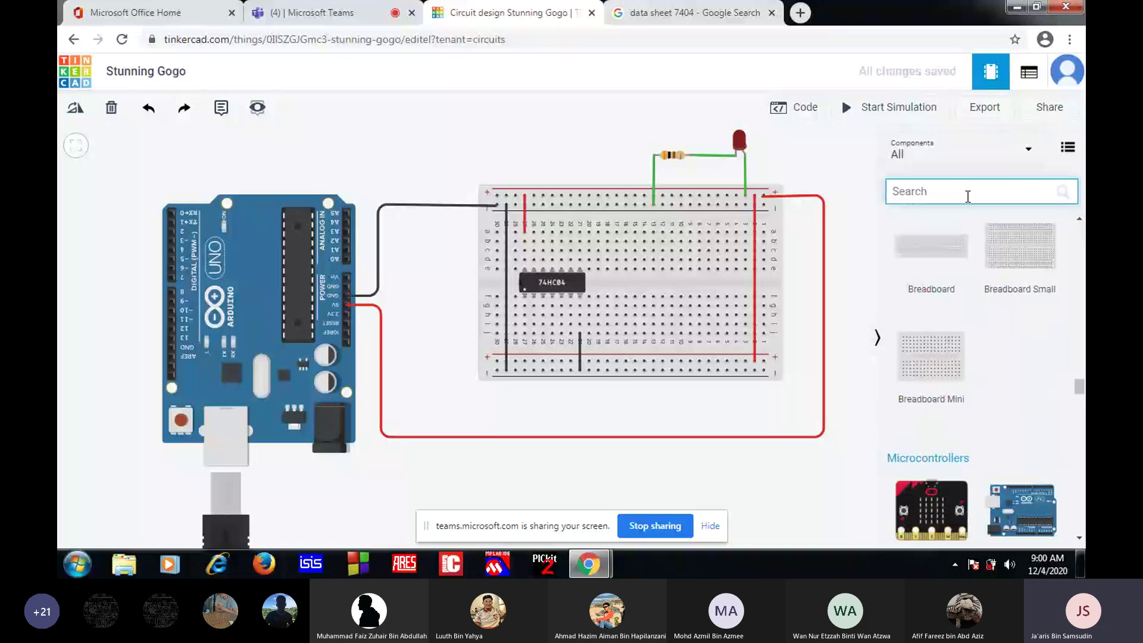
{"action": "type", "text": "led"}
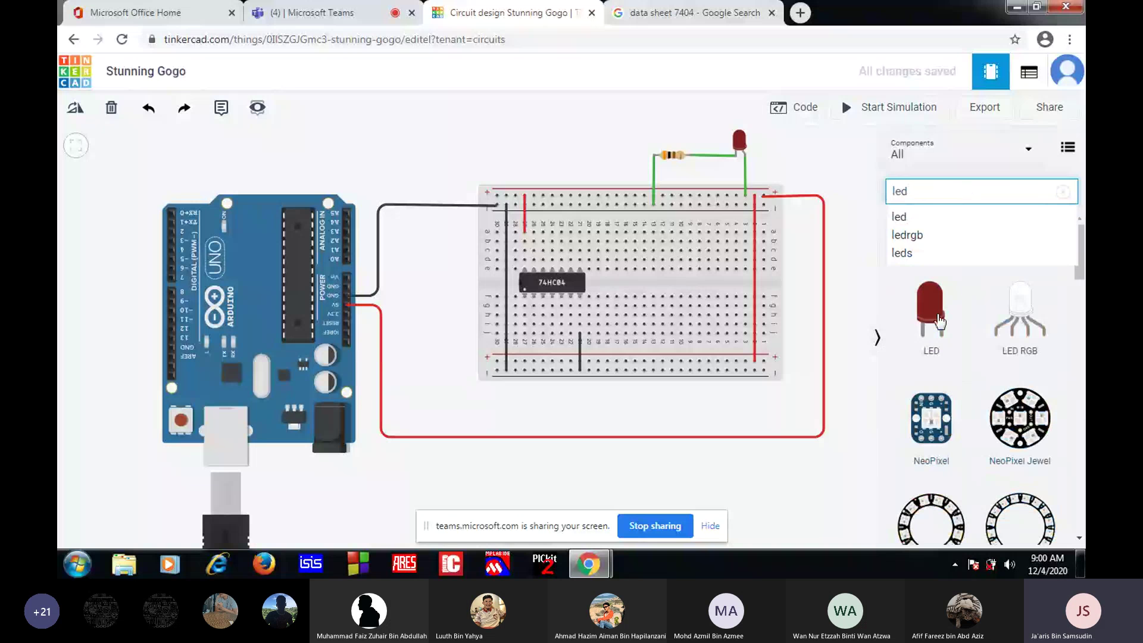
{"action": "left_click_drag", "start_coordinate": [939, 322], "coordinate": [820, 290]}
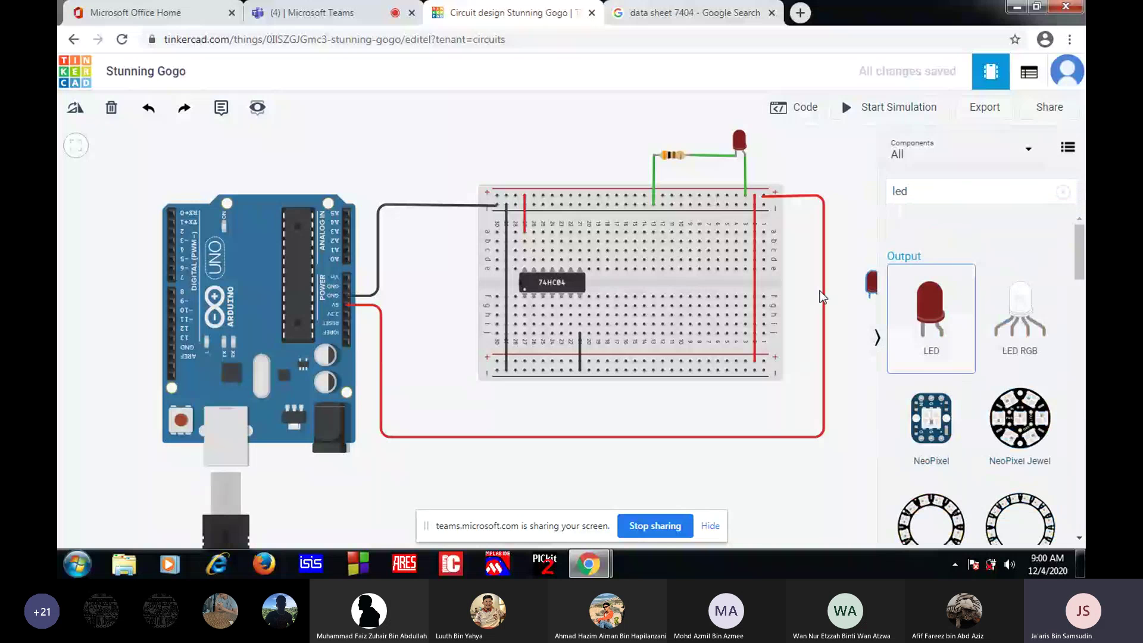
{"action": "left_click_drag", "start_coordinate": [820, 291], "coordinate": [677, 284]}
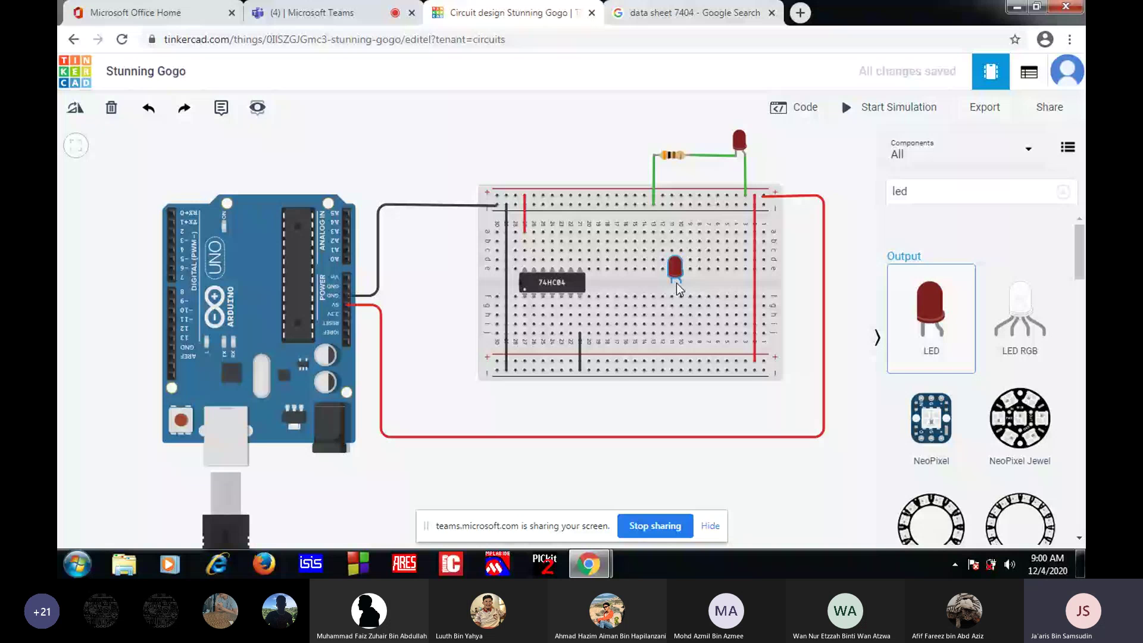
Rotate the new LED 180 degrees so its legs point up and move it closer to the Hex Inverter
{"action": "left_click", "coordinate": [676, 284]}
{"action": "left_click", "coordinate": [76, 109]}
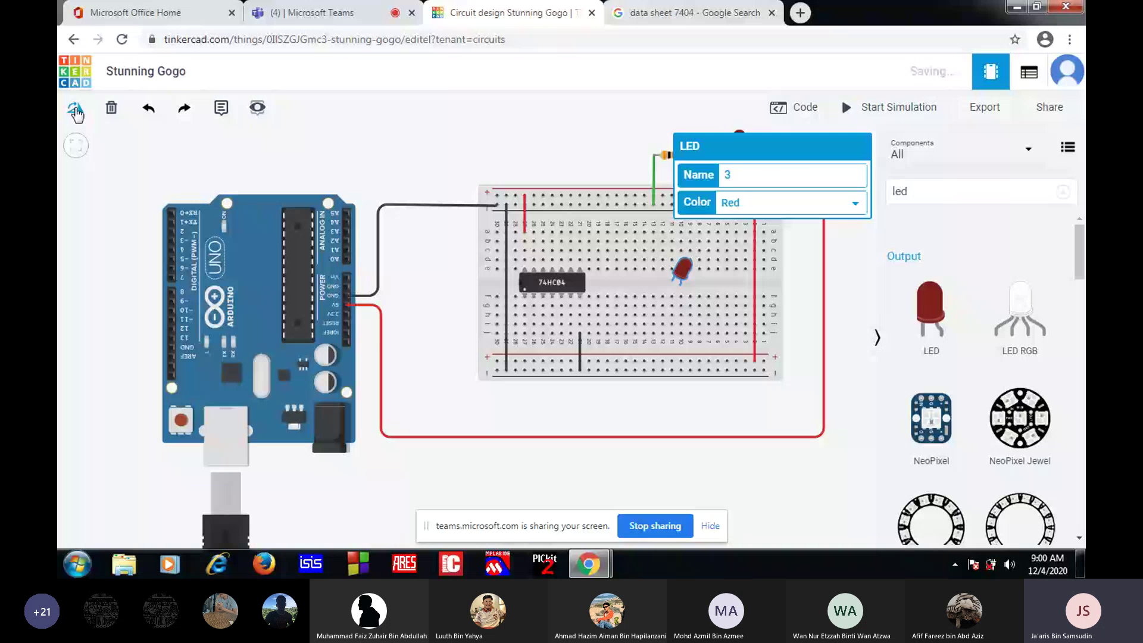
{"action": "left_click", "coordinate": [77, 111]}
{"action": "left_click", "coordinate": [76, 111]}
{"action": "left_click", "coordinate": [76, 111]}
{"action": "left_click", "coordinate": [76, 111]}
{"action": "left_click", "coordinate": [76, 111]}
{"action": "left_click", "coordinate": [678, 297]}
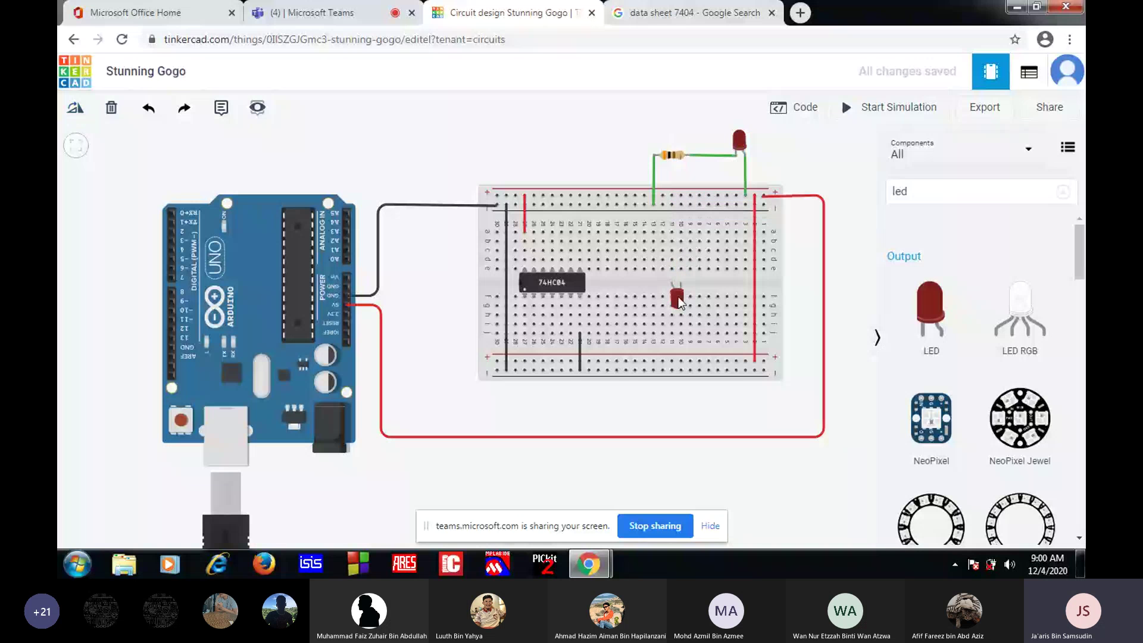
{"action": "left_click_drag", "start_coordinate": [678, 297], "coordinate": [631, 295]}
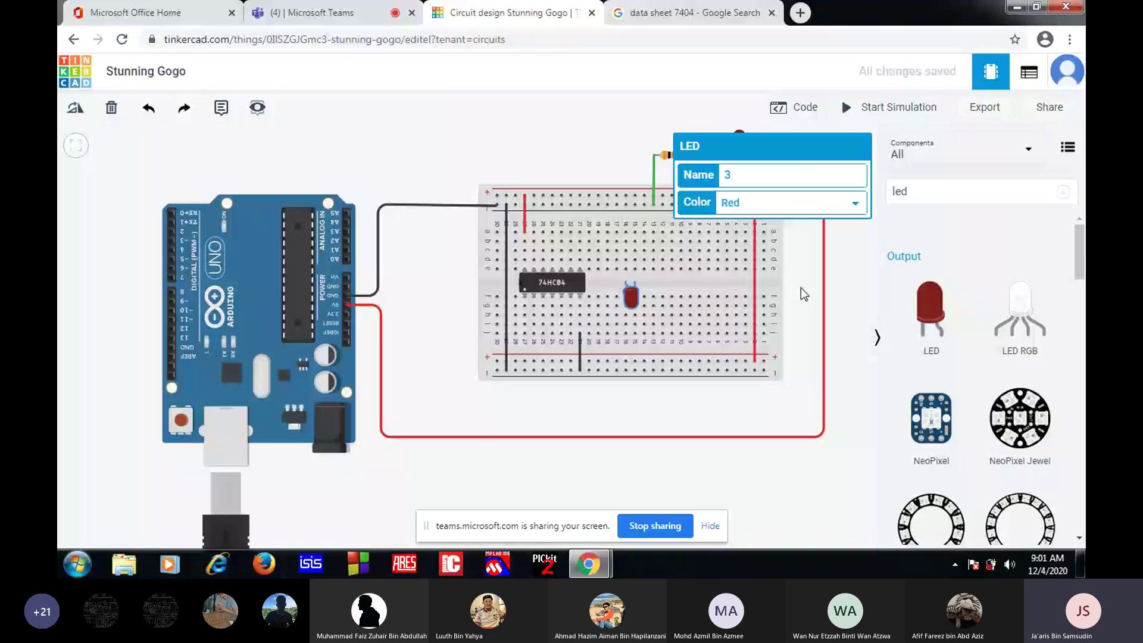
{"action": "left_click", "coordinate": [801, 287]}
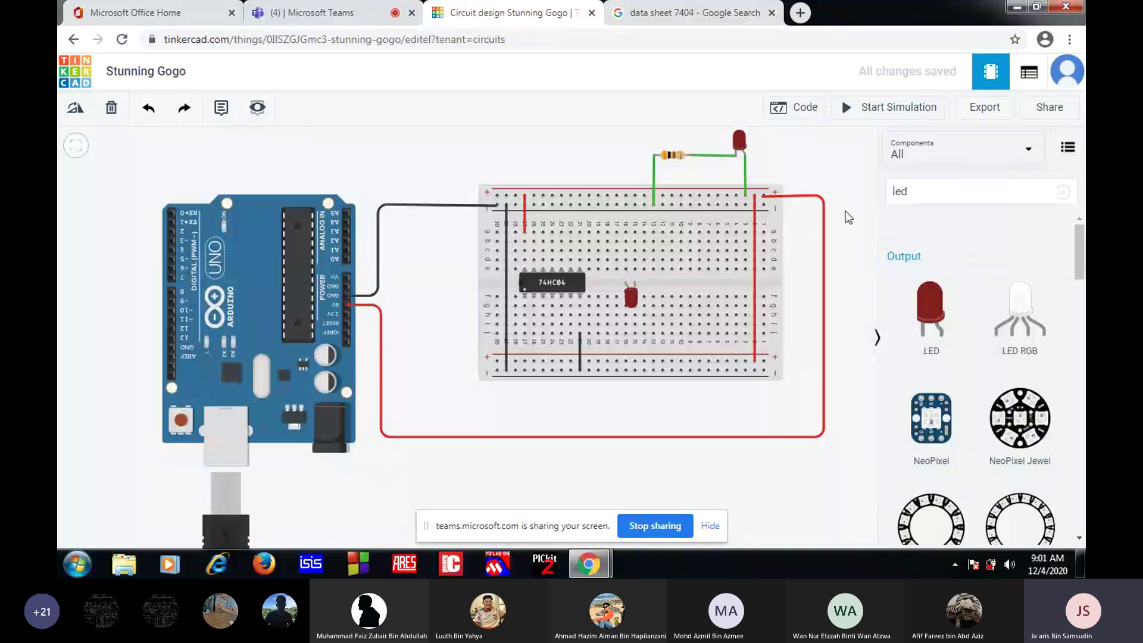
Search the component library for "resis" and place a resistor horizontally on the breadboard beside the new LED
{"action": "left_click", "coordinate": [921, 191]}
{"action": "key", "text": "BackSpace"}
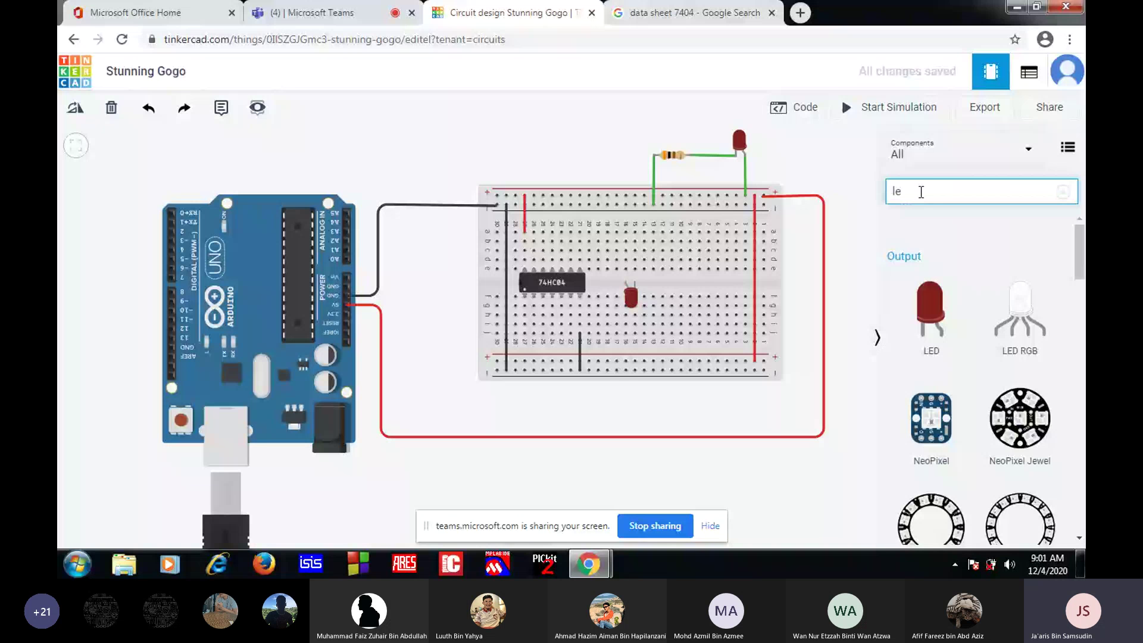
{"action": "key", "text": "BackSpace"}
{"action": "key", "text": "BackSpace"}
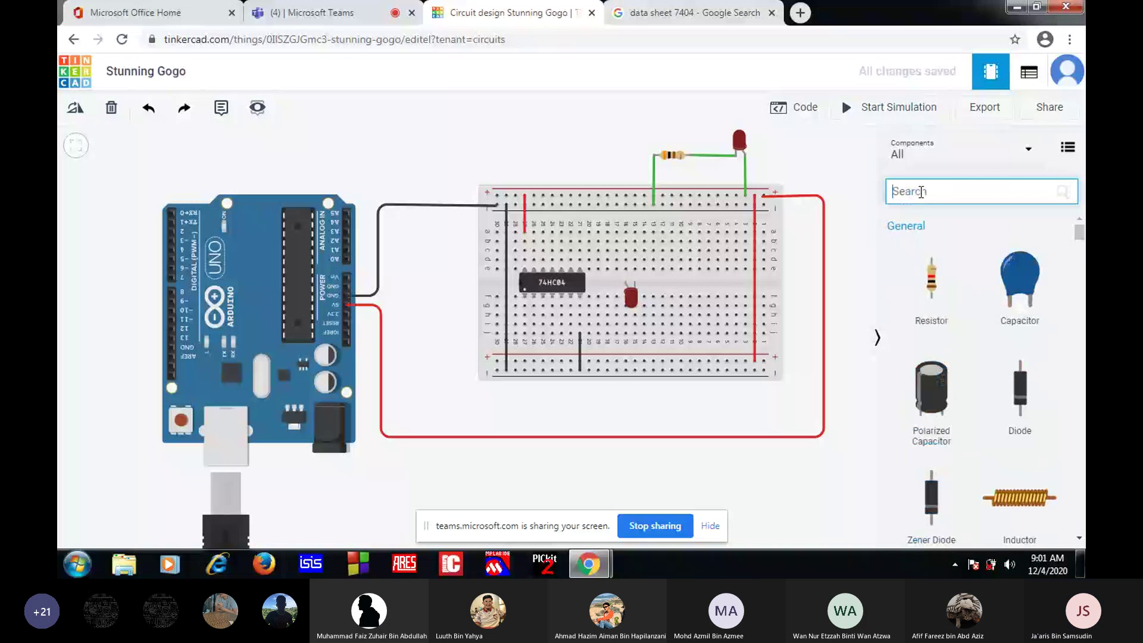
{"action": "type", "text": "resis"}
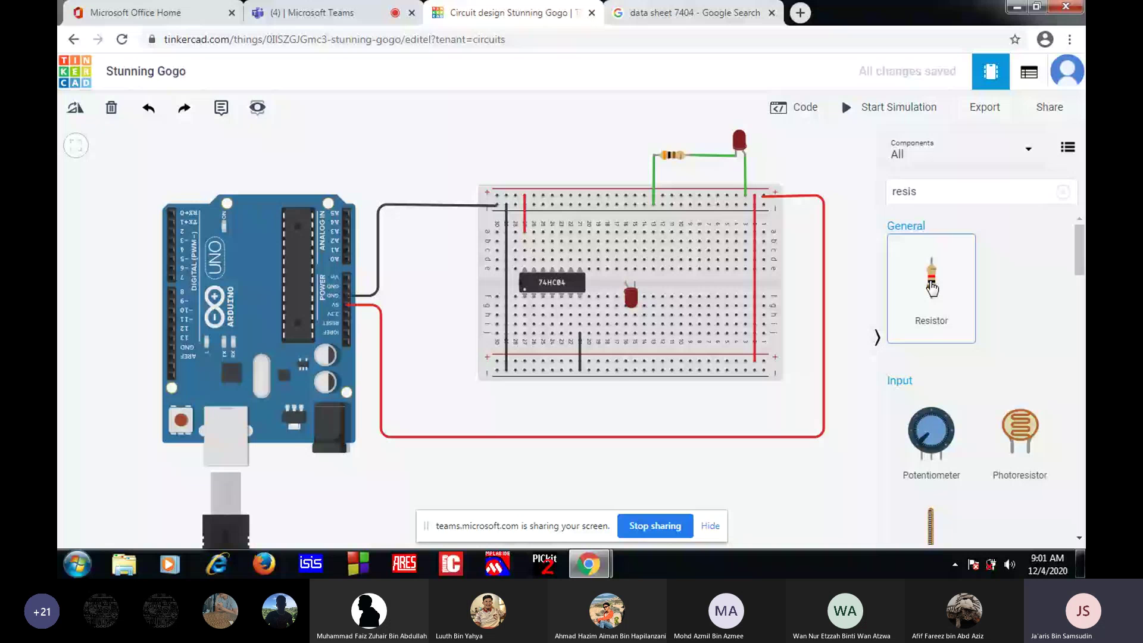
{"action": "left_click_drag", "start_coordinate": [932, 289], "coordinate": [685, 295]}
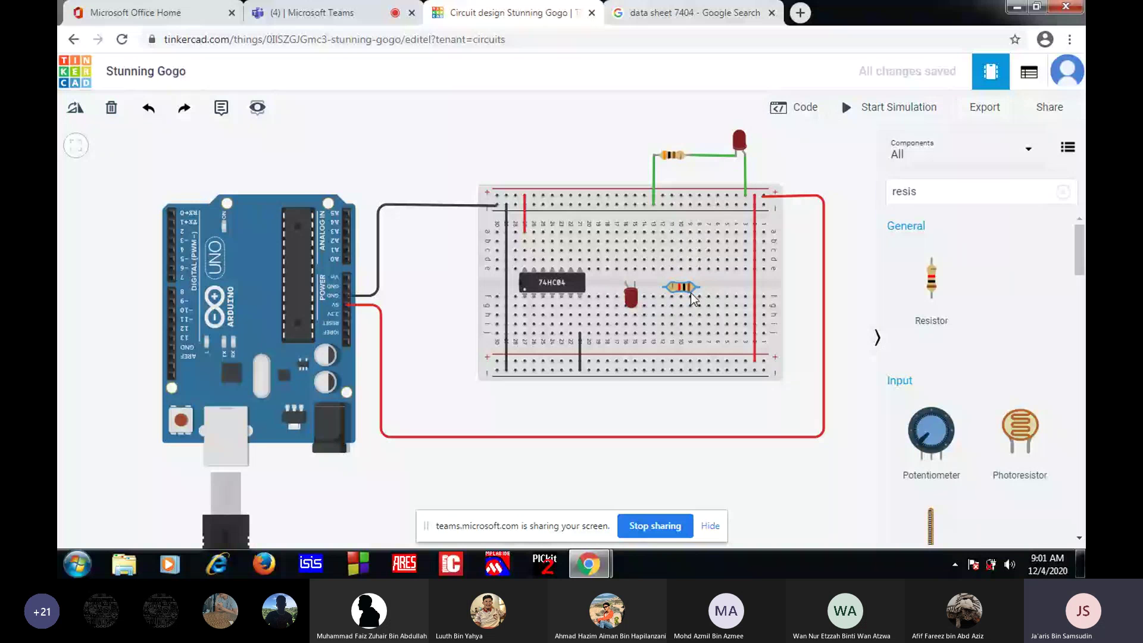
Wire the new LED's cathode to the resistor and the resistor's other terminal to the lower negative rail in green
{"action": "left_click", "coordinate": [635, 269]}
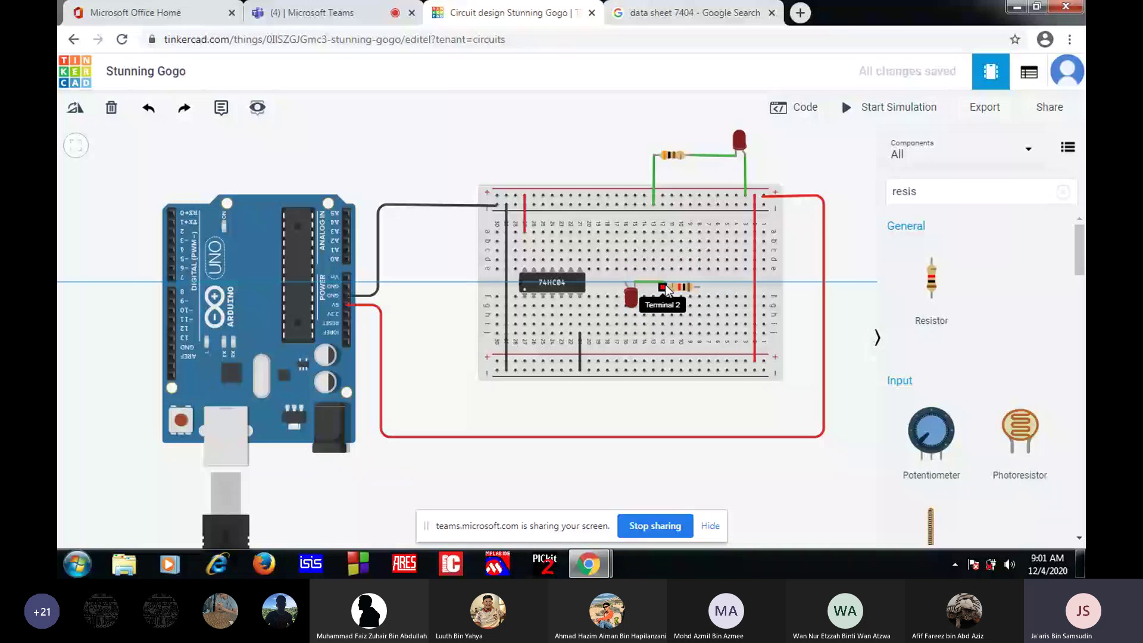
{"action": "left_click", "coordinate": [663, 288]}
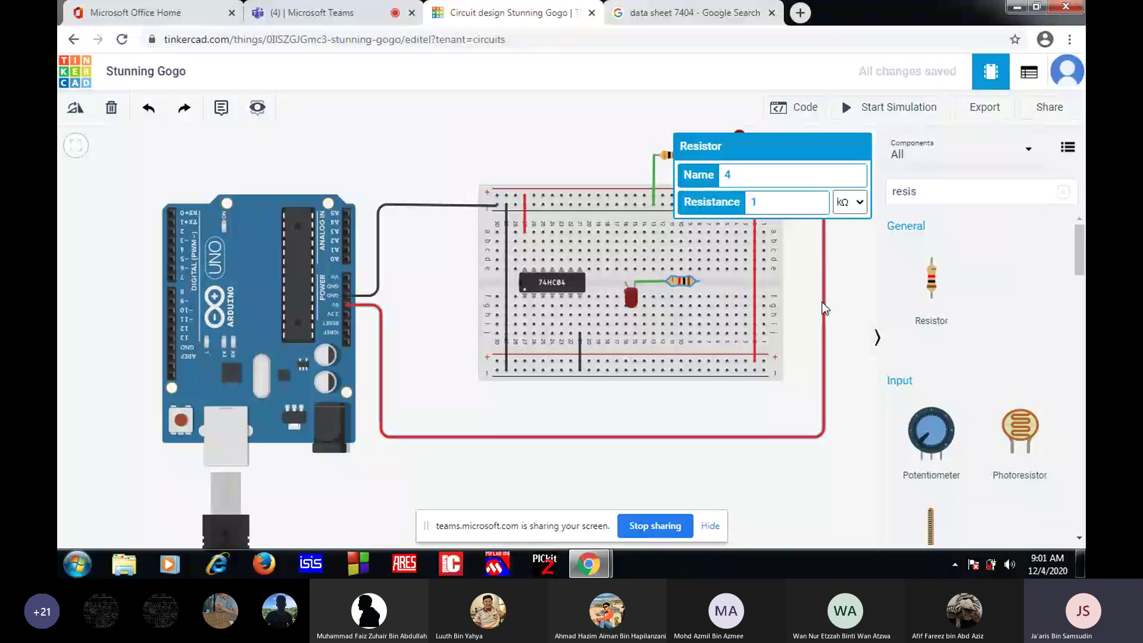
{"action": "left_click", "coordinate": [700, 283]}
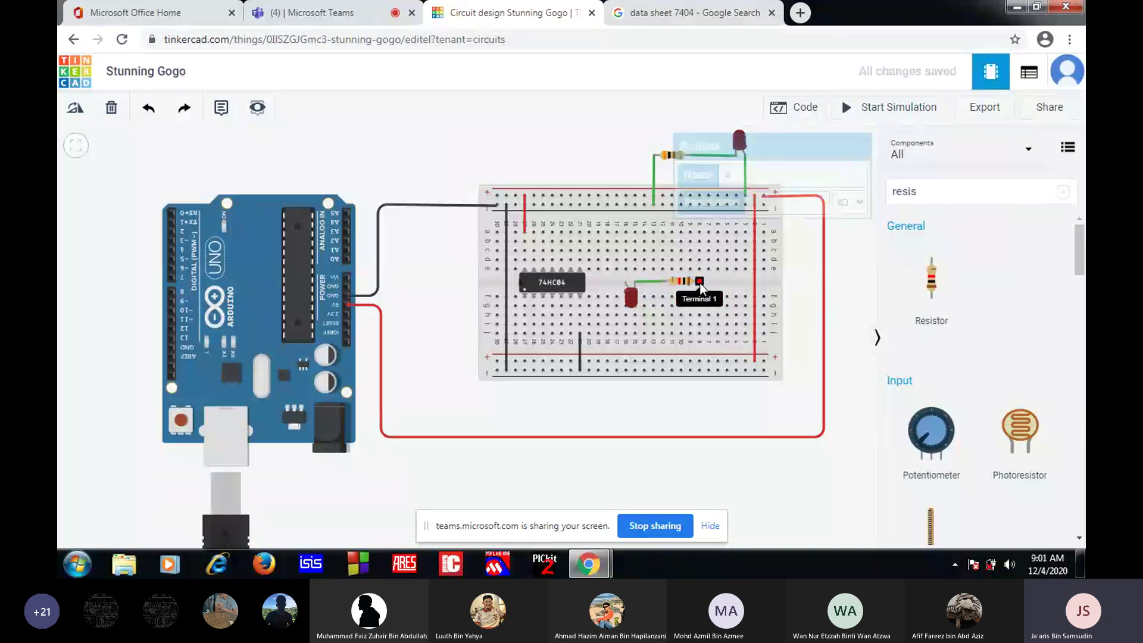
{"action": "left_click", "coordinate": [700, 370]}
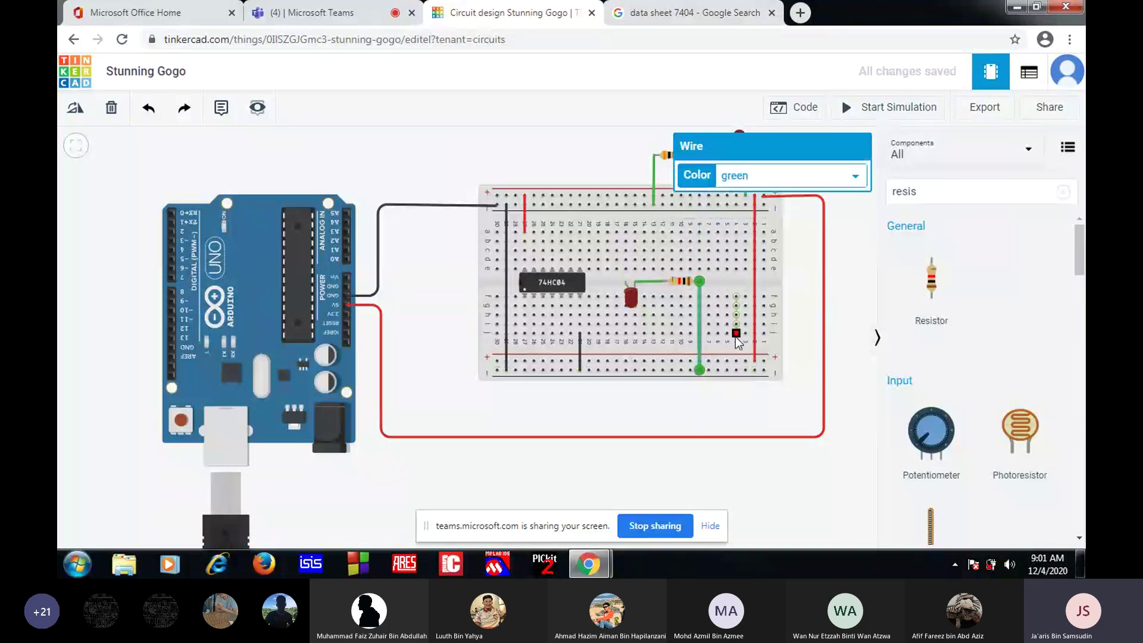
{"action": "left_click", "coordinate": [625, 287]}
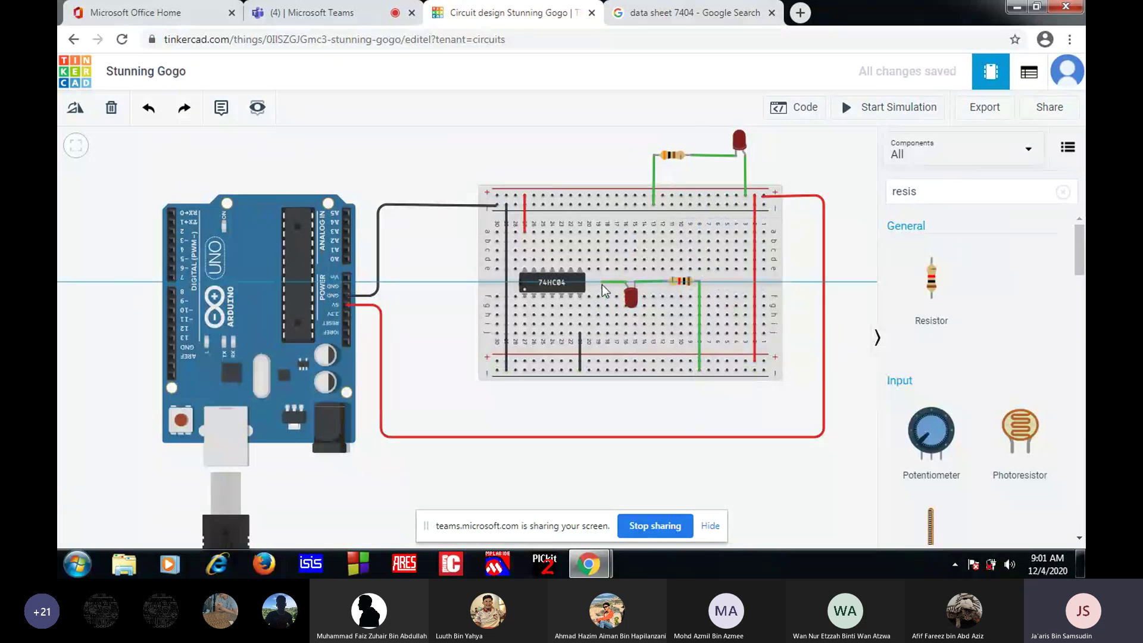
{"action": "left_click", "coordinate": [603, 282]}
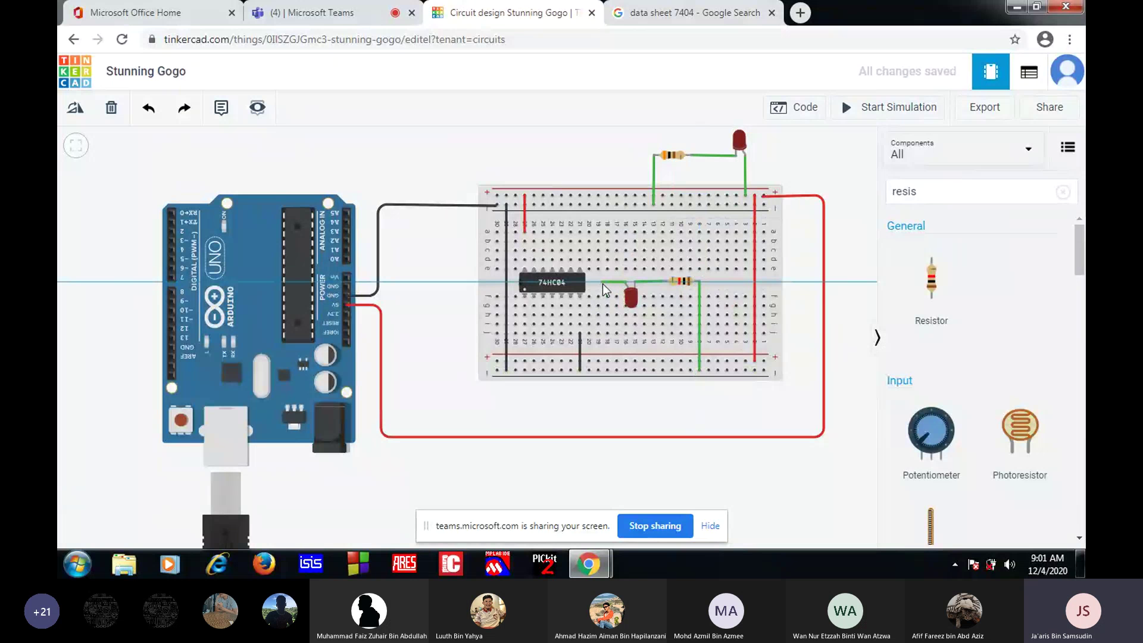
{"action": "left_click", "coordinate": [599, 315]}
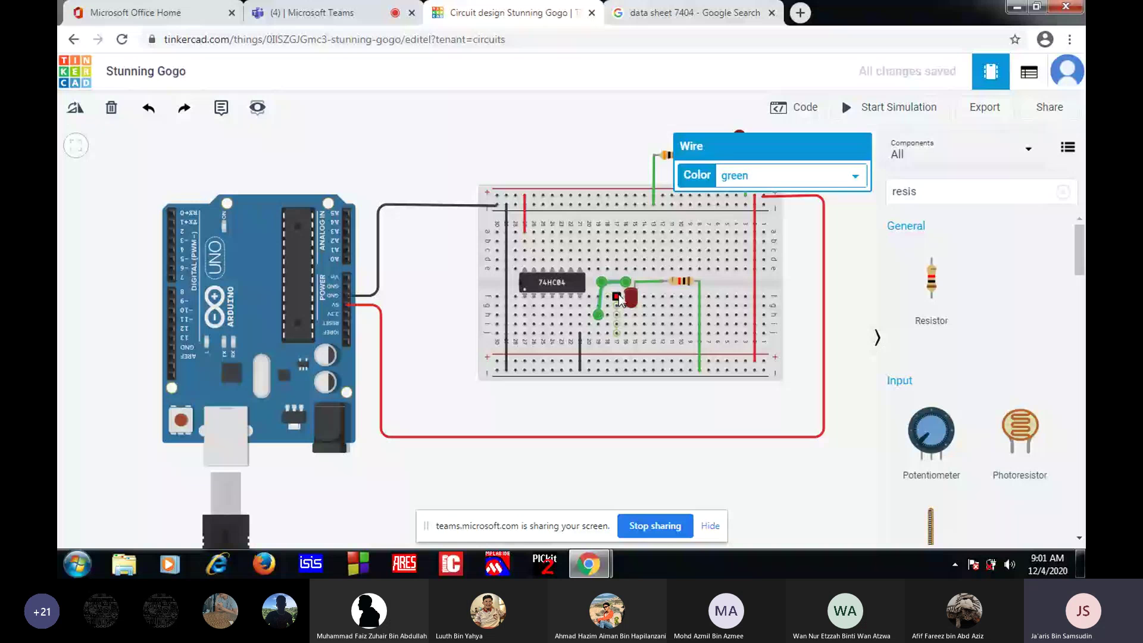
{"action": "key", "text": "Delete"}
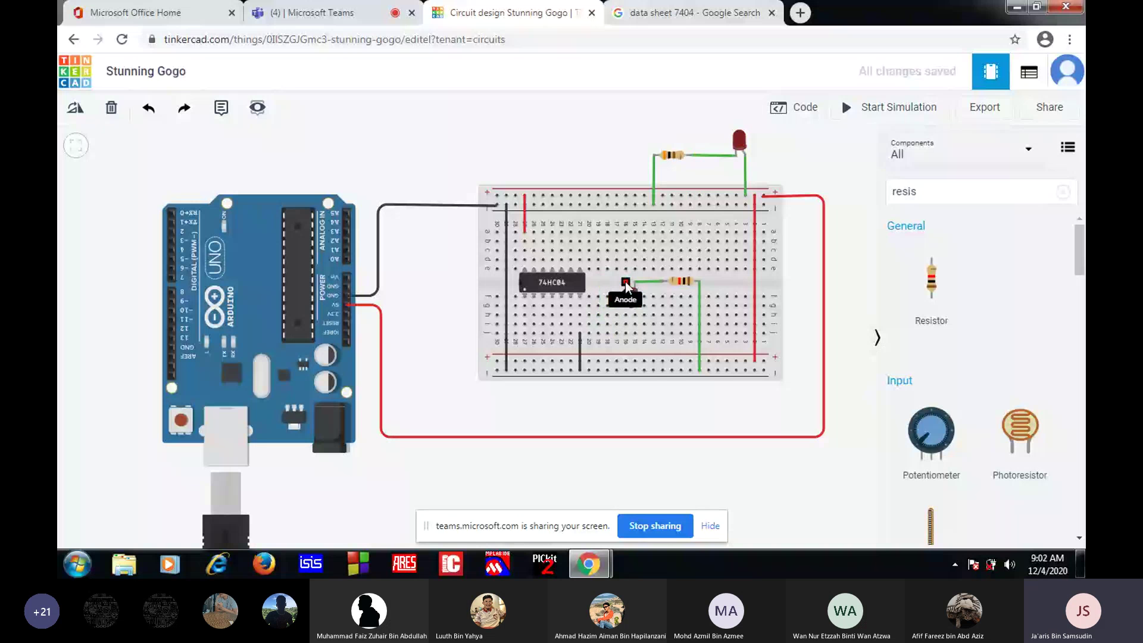
Connect the new LED's anode to the Hex Inverter's pin 4 column with a green wire
{"action": "left_click_drag", "start_coordinate": [626, 282], "coordinate": [552, 306]}
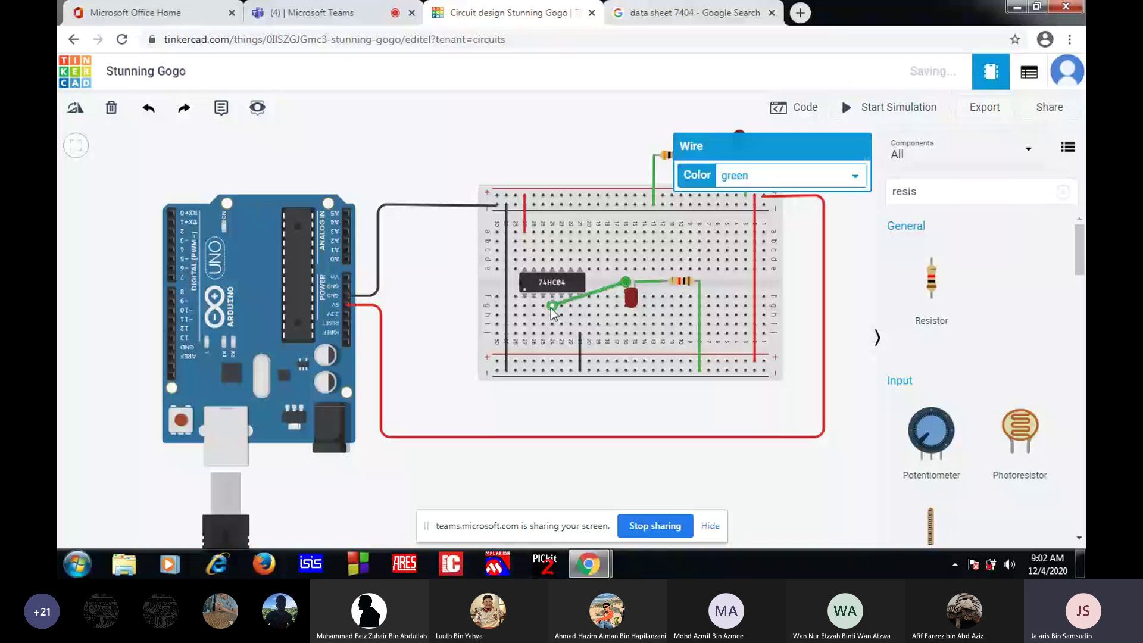
{"action": "key", "text": "Escape"}
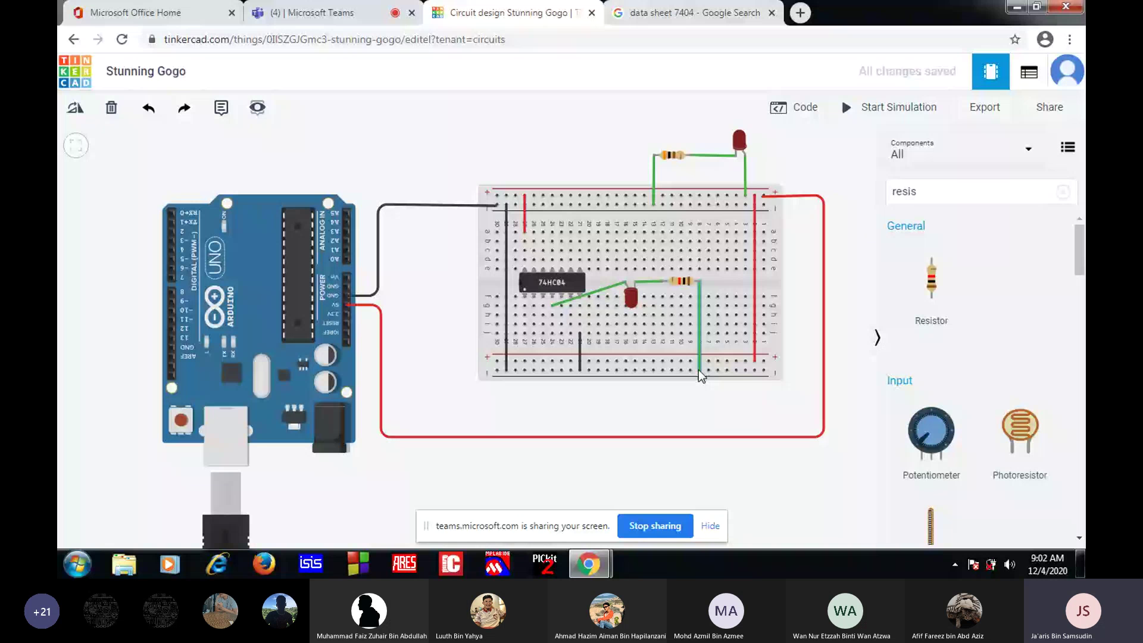
{"action": "left_click", "coordinate": [543, 298]}
{"action": "key", "text": "Escape"}
{"action": "left_click", "coordinate": [543, 298]}
{"action": "key", "text": "Escape"}
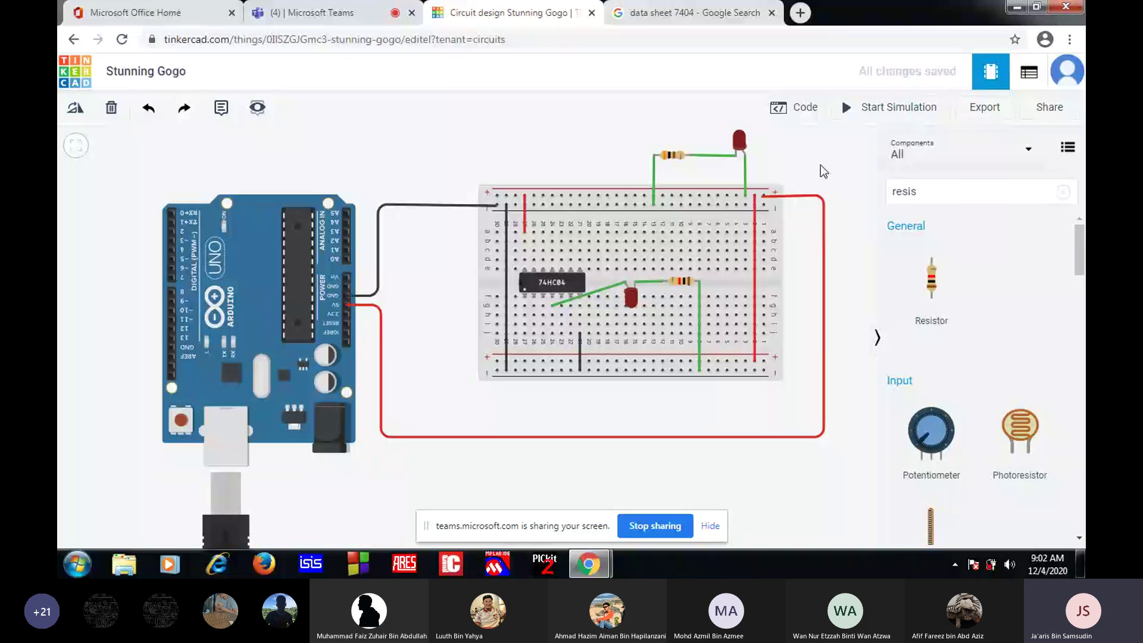
Connect the Hex Inverter's pin 3 column to the lower negative rail with a green wire
{"action": "left_click", "coordinate": [544, 334]}
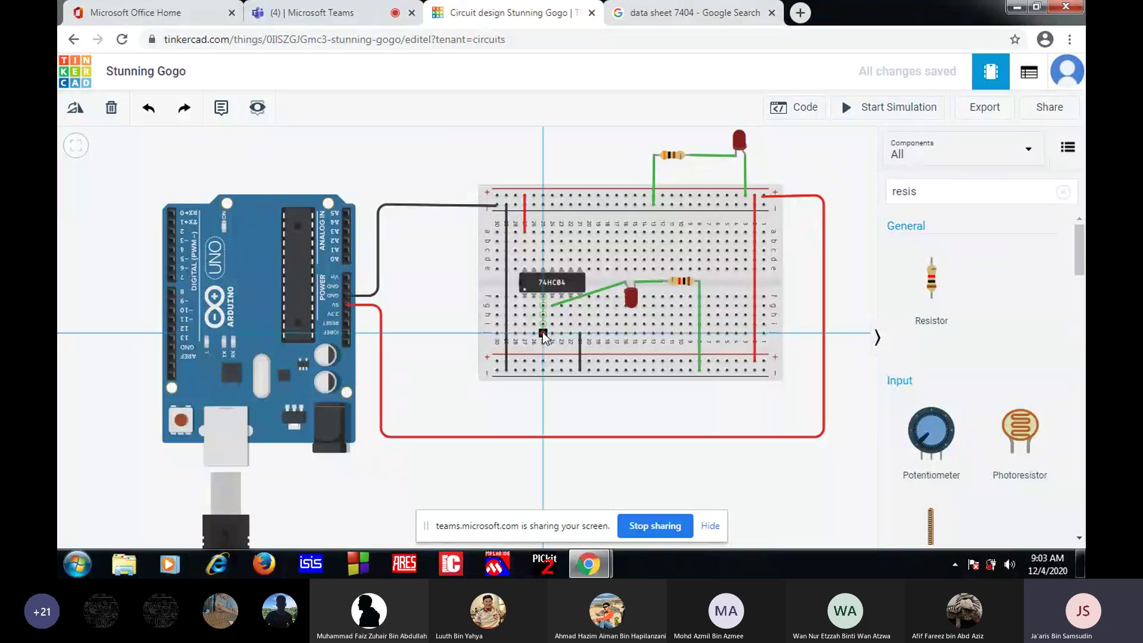
{"action": "left_click", "coordinate": [544, 370]}
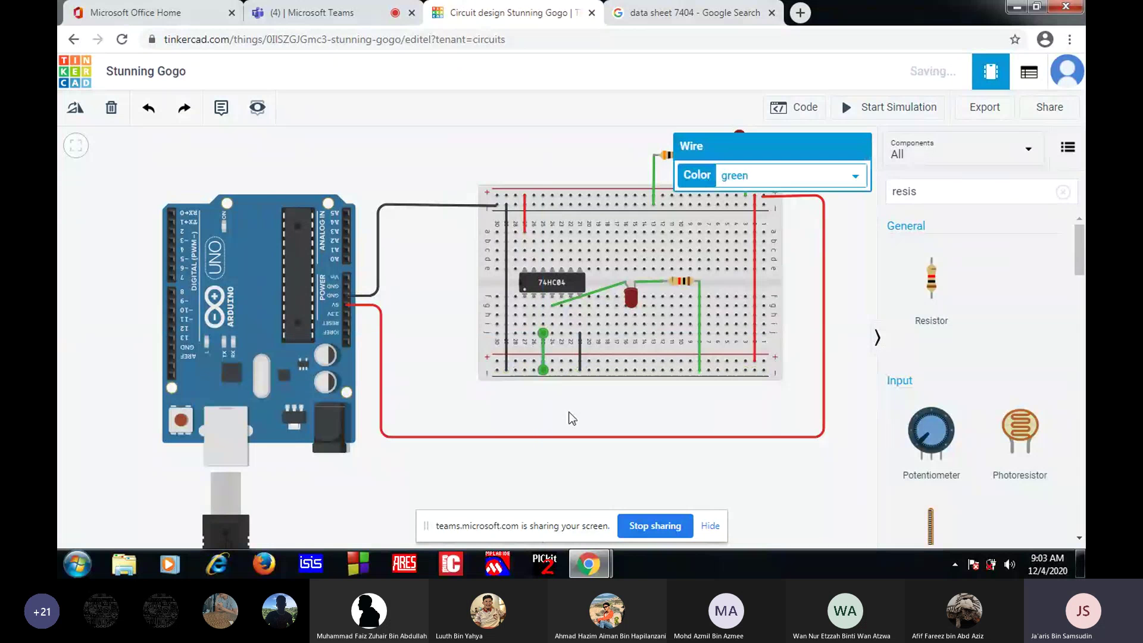
{"action": "left_click", "coordinate": [590, 409]}
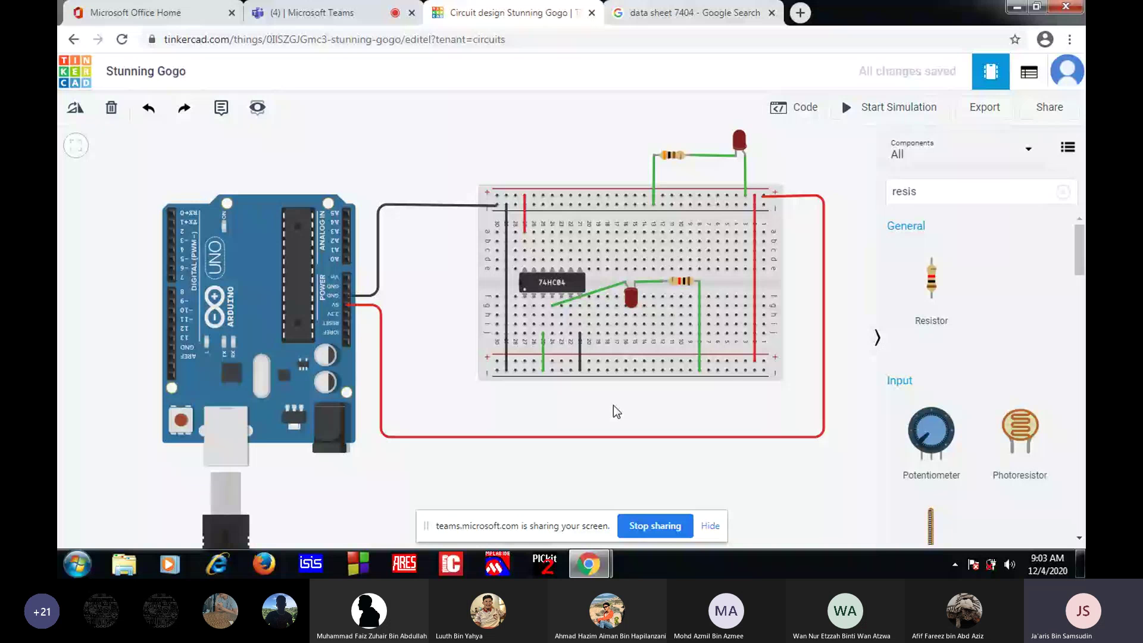
Start the simulation and change the colour of the wire from the inverter's pin 3 column to purple
{"action": "left_click", "coordinate": [851, 107]}
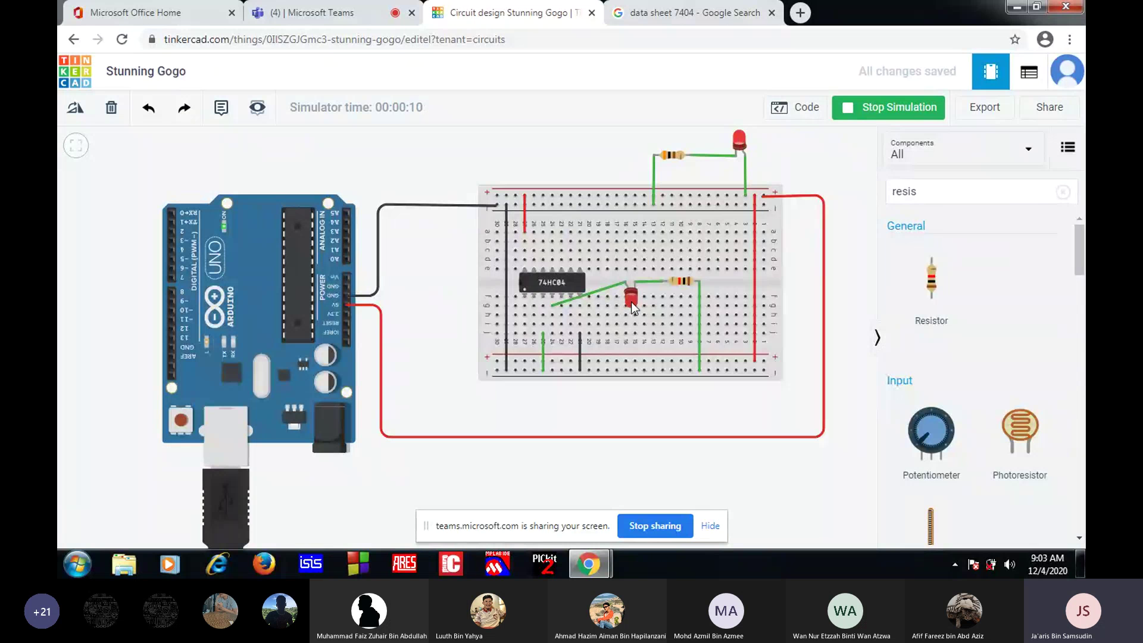
{"action": "left_click", "coordinate": [543, 333]}
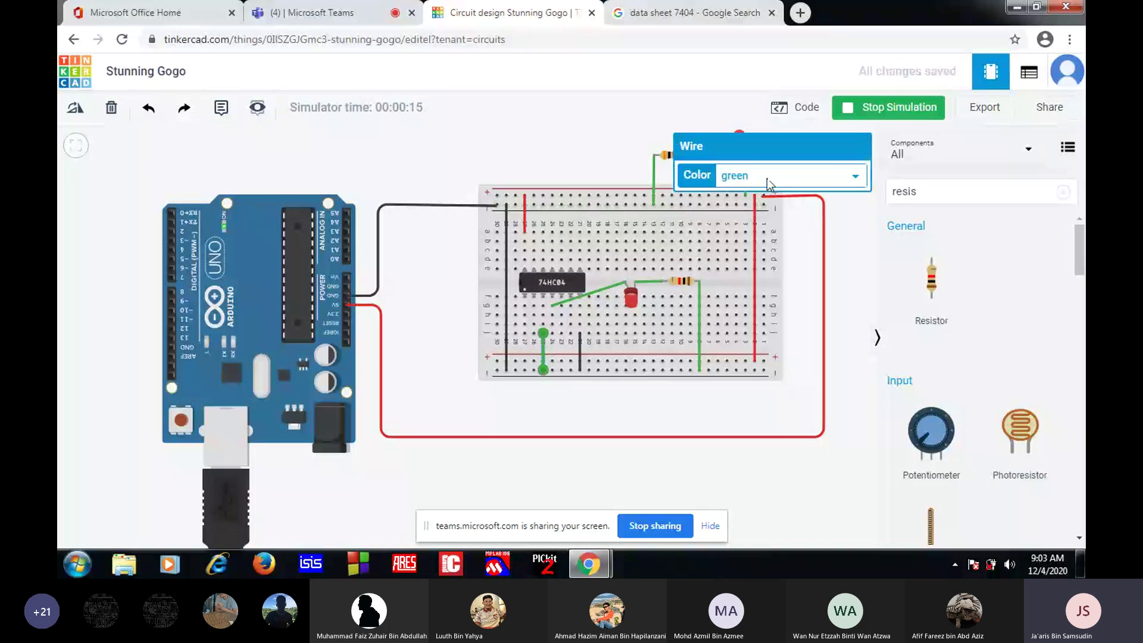
{"action": "left_click", "coordinate": [860, 176]}
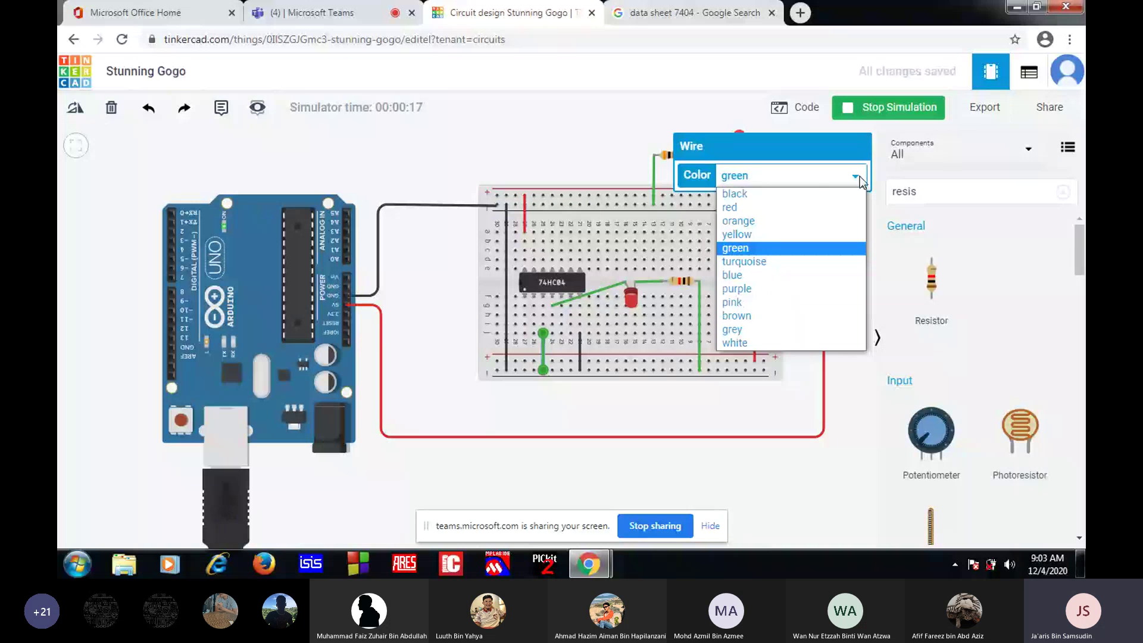
{"action": "left_click", "coordinate": [737, 288]}
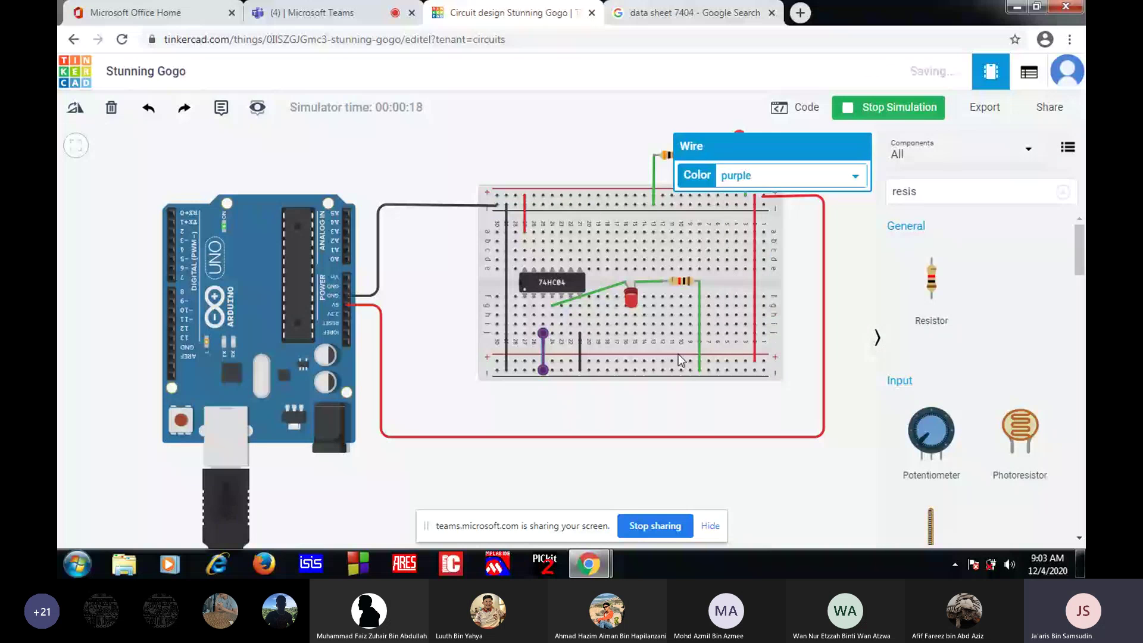
{"action": "left_click", "coordinate": [542, 367]}
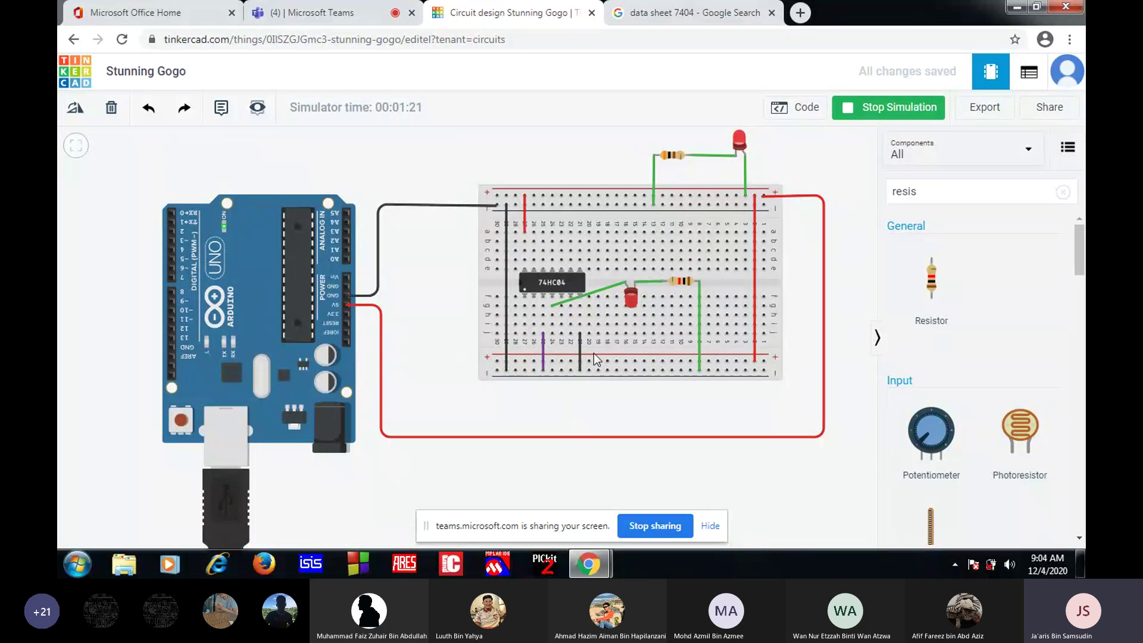
Delete the purple wire between the inverter's pin 3 column and the lower negative rail
{"action": "left_click", "coordinate": [543, 366]}
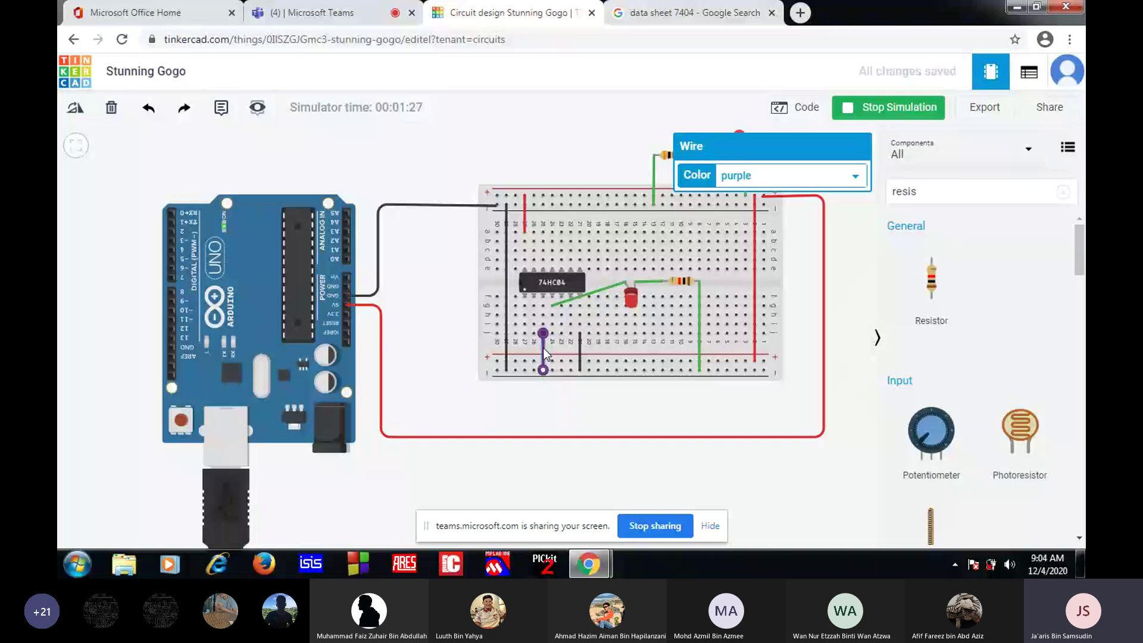
{"action": "left_click", "coordinate": [542, 349]}
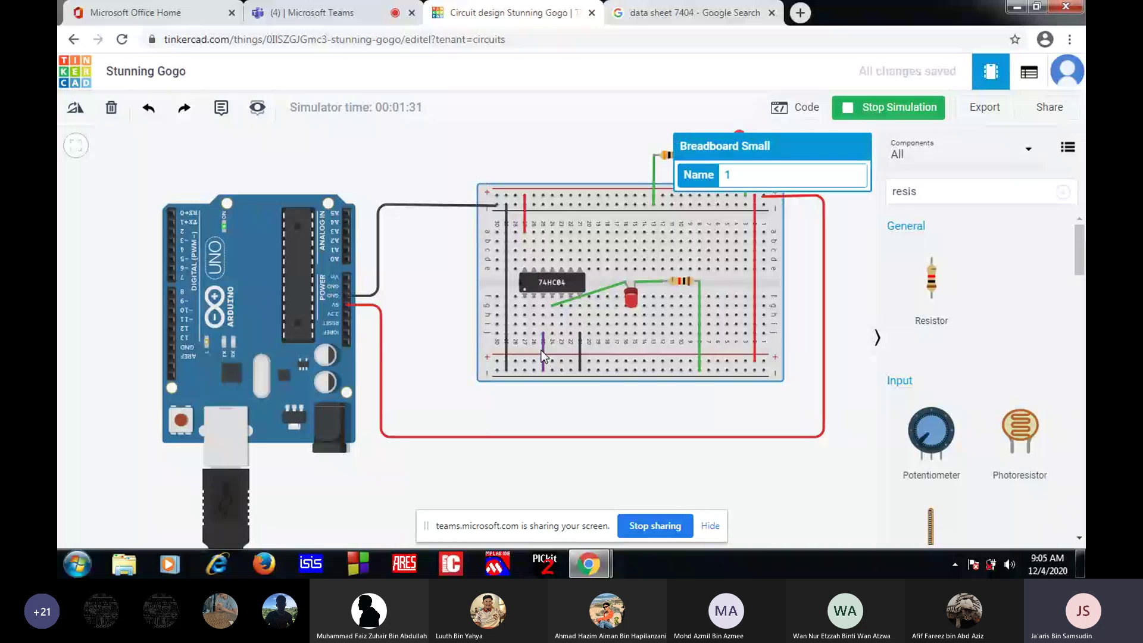
{"action": "left_click", "coordinate": [541, 350]}
{"action": "key", "text": "Delete"}
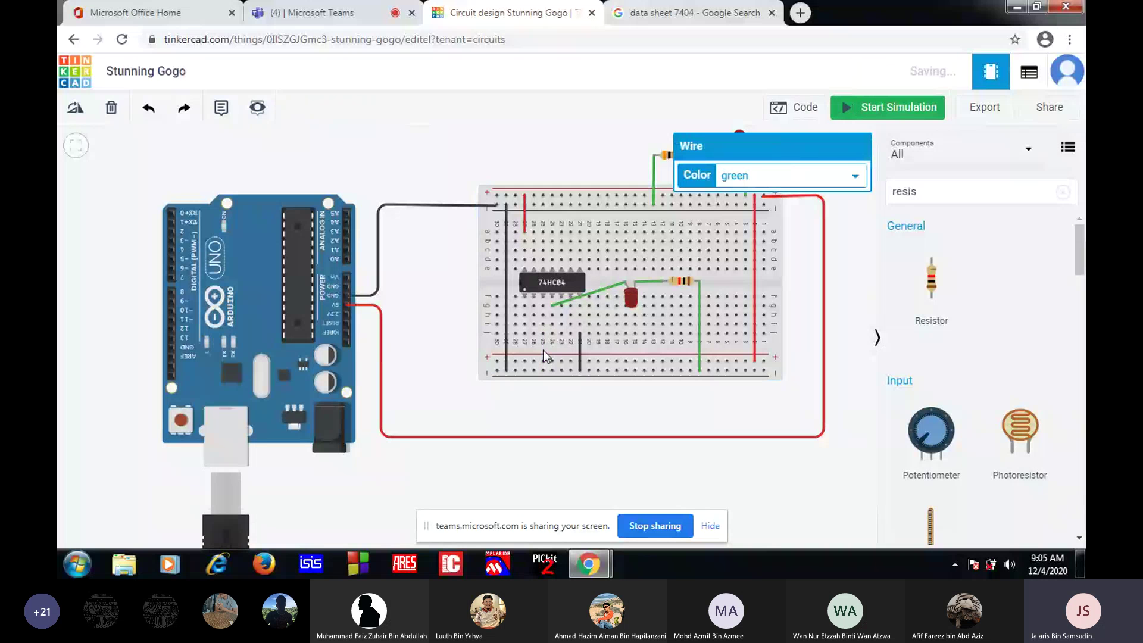
Wire the inverter's pin 3 column to the lower positive rail and set the wire's colour to purple
{"action": "left_click", "coordinate": [543, 333]}
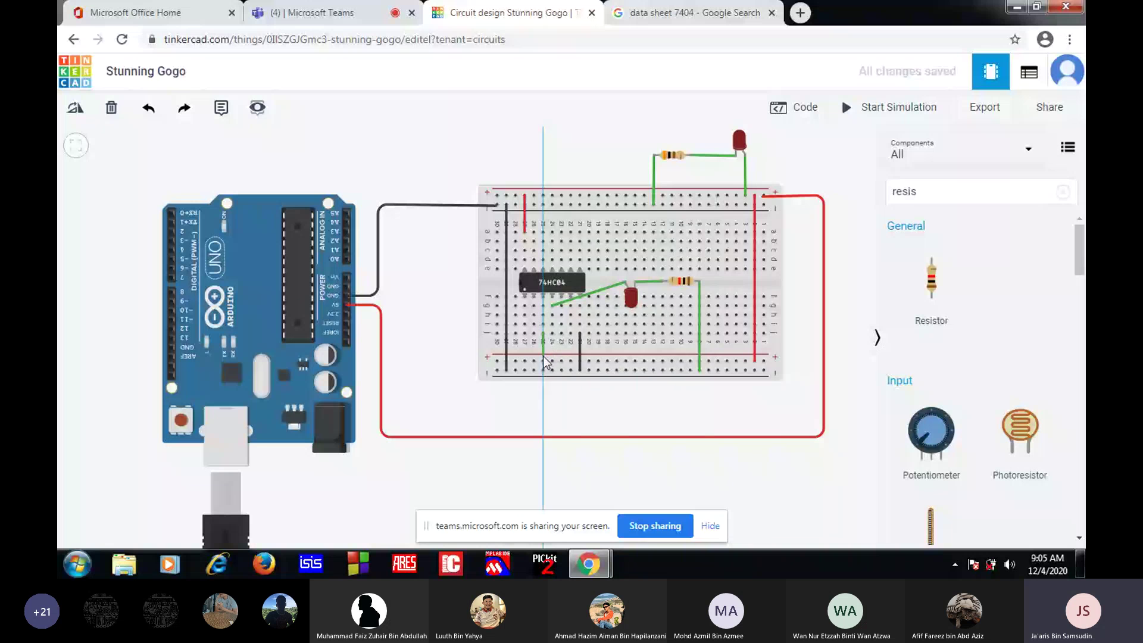
{"action": "left_click", "coordinate": [543, 360]}
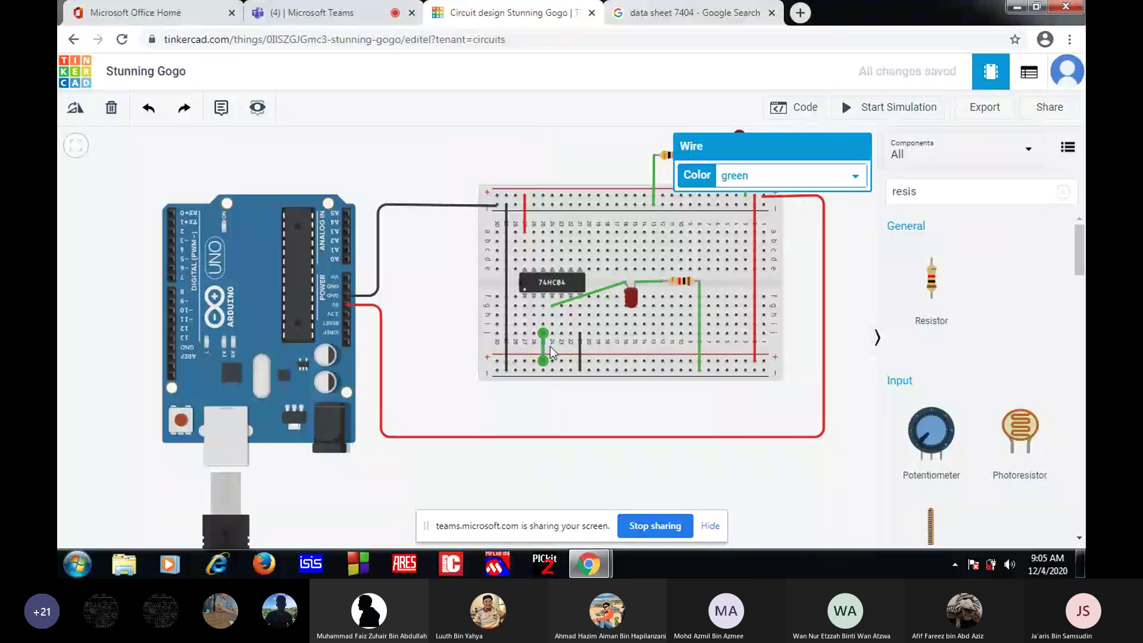
{"action": "left_click", "coordinate": [855, 176]}
{"action": "left_click", "coordinate": [774, 292]}
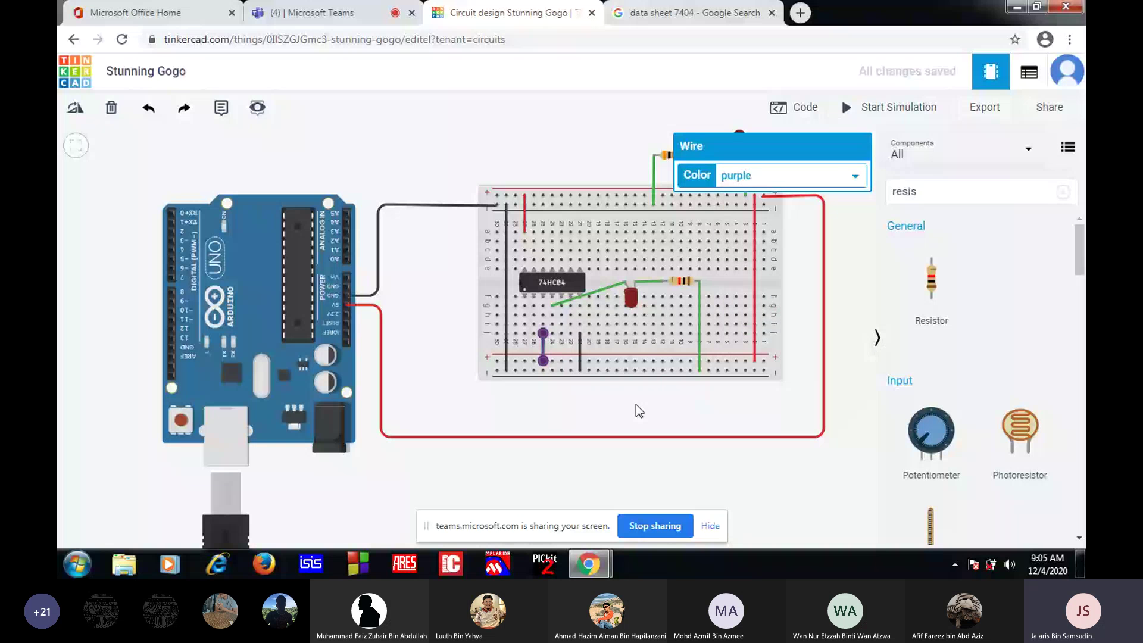
{"action": "left_click", "coordinate": [636, 405]}
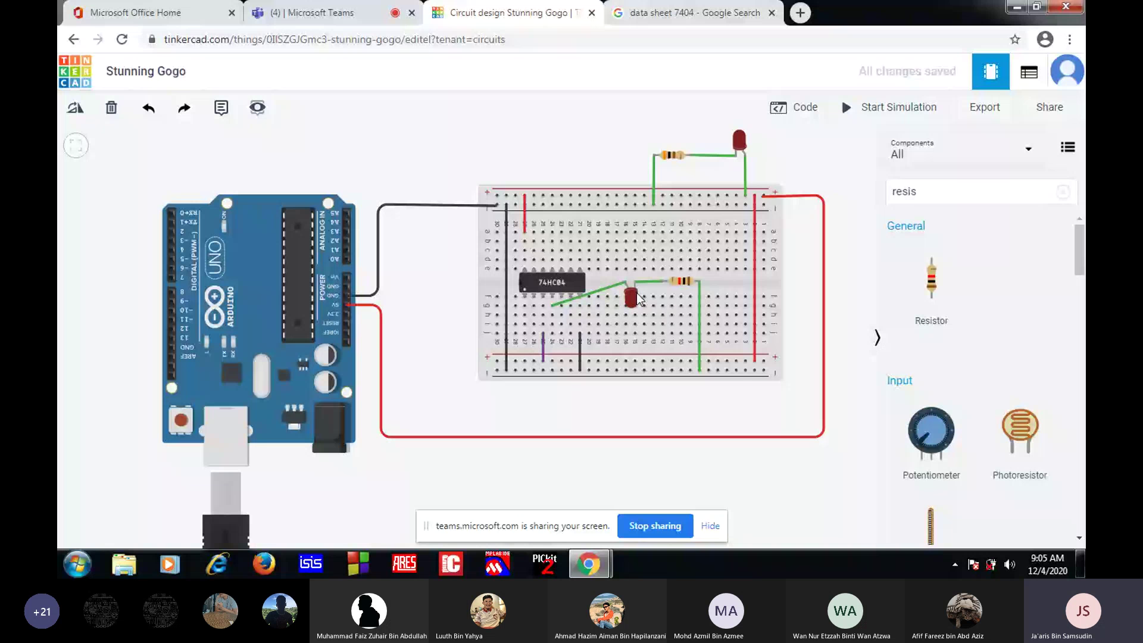
Start the simulation and inspect the LED connected to the inverter's output
{"action": "left_click", "coordinate": [879, 113]}
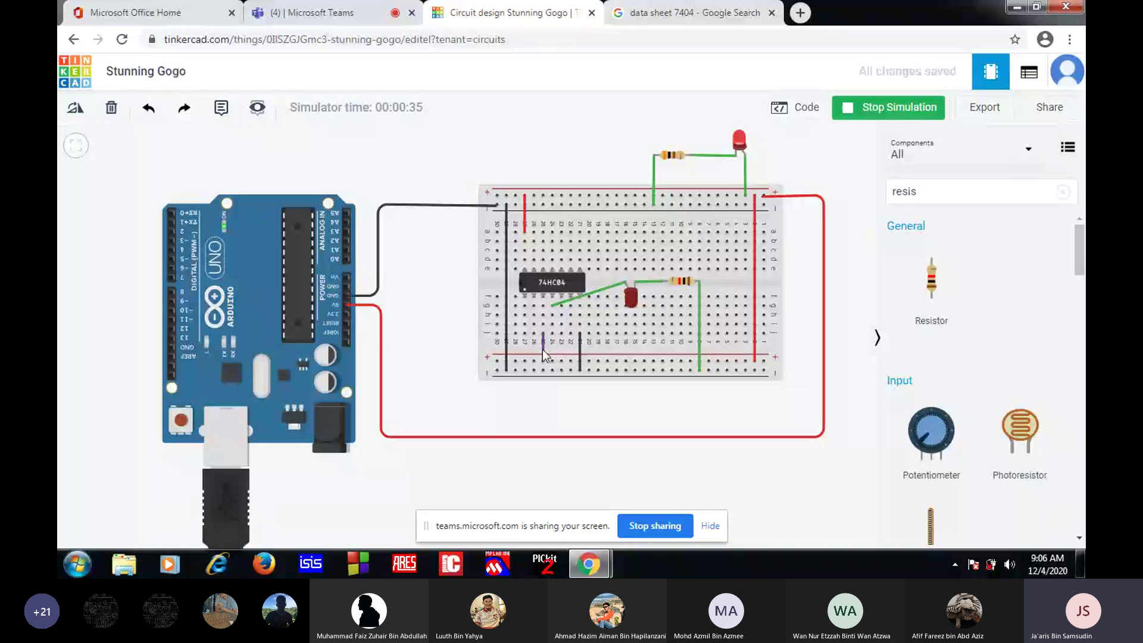
{"action": "left_click", "coordinate": [631, 298]}
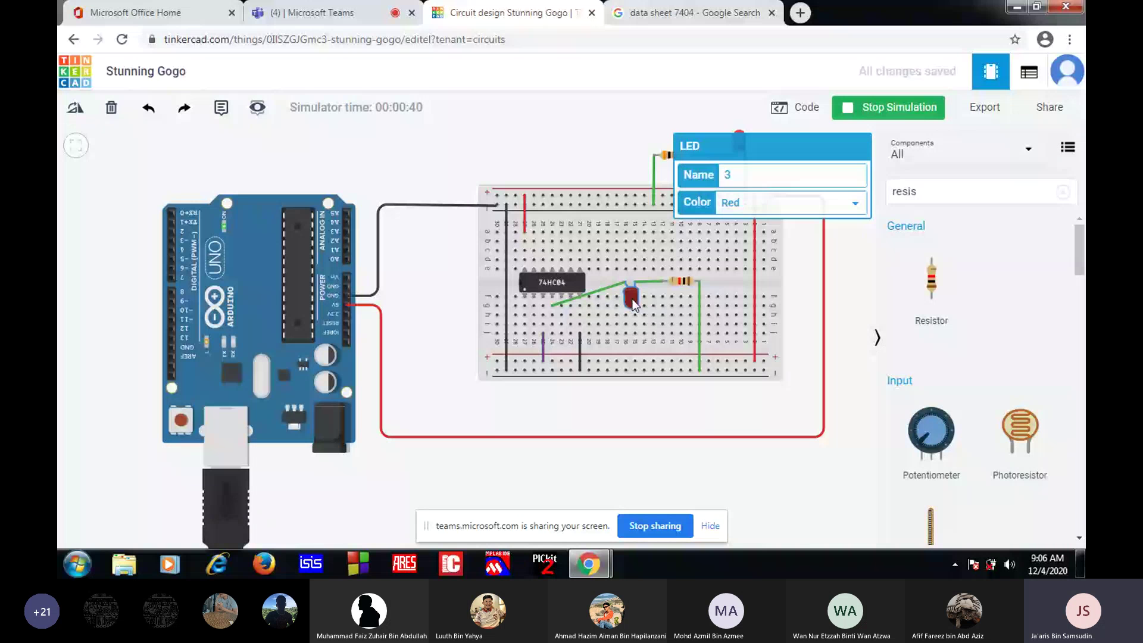
{"action": "left_click", "coordinate": [800, 397]}
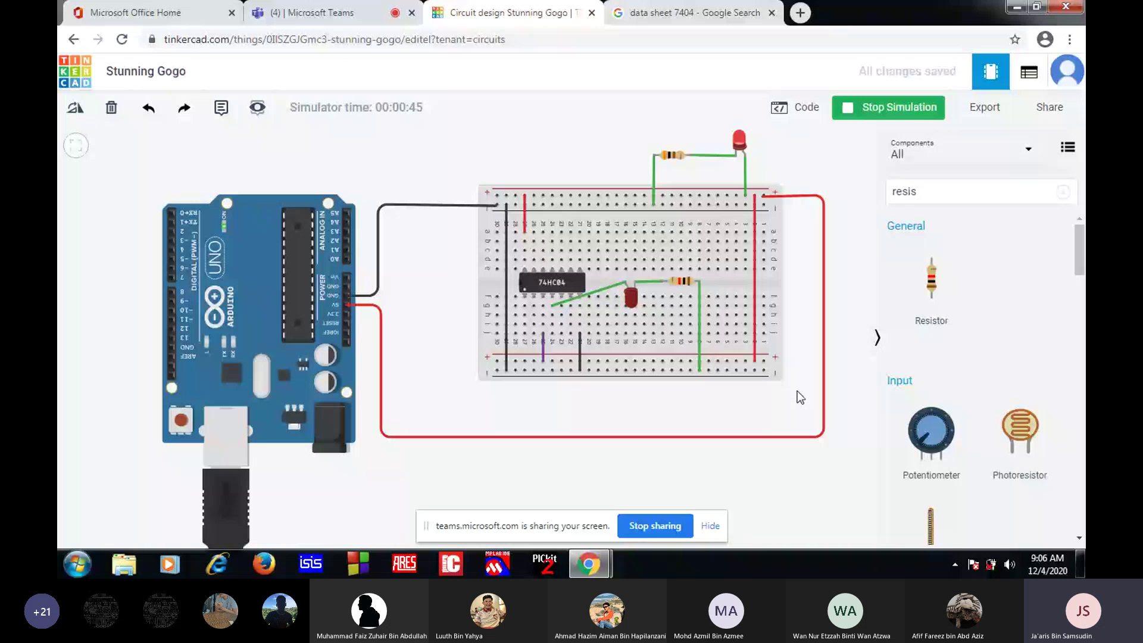
Check the Teams meeting and compare the inverter's pin 3 and pin 4 wiring with the IC 7404 pin diagram
{"action": "left_click", "coordinate": [334, 12]}
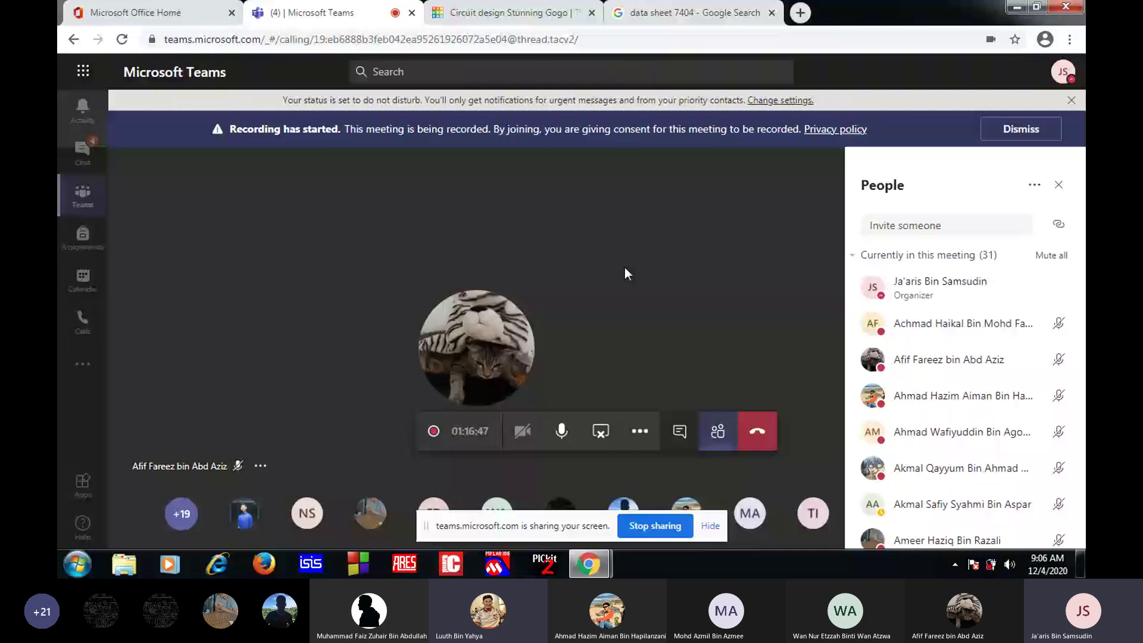
{"action": "key", "text": "ctrl+Tab"}
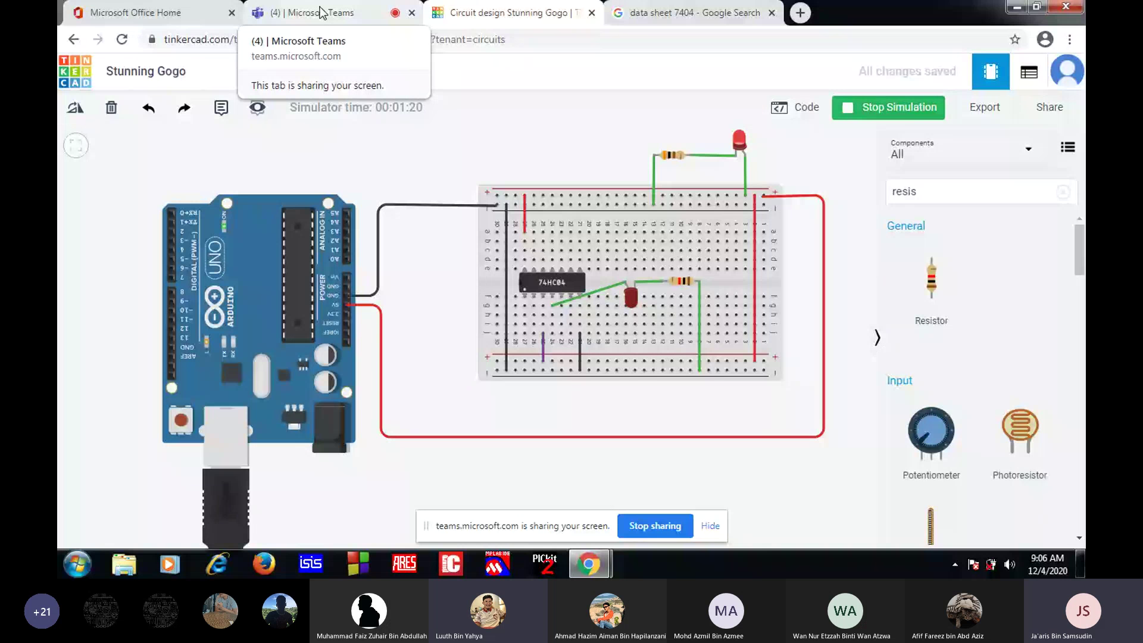
{"action": "left_click", "coordinate": [689, 13]}
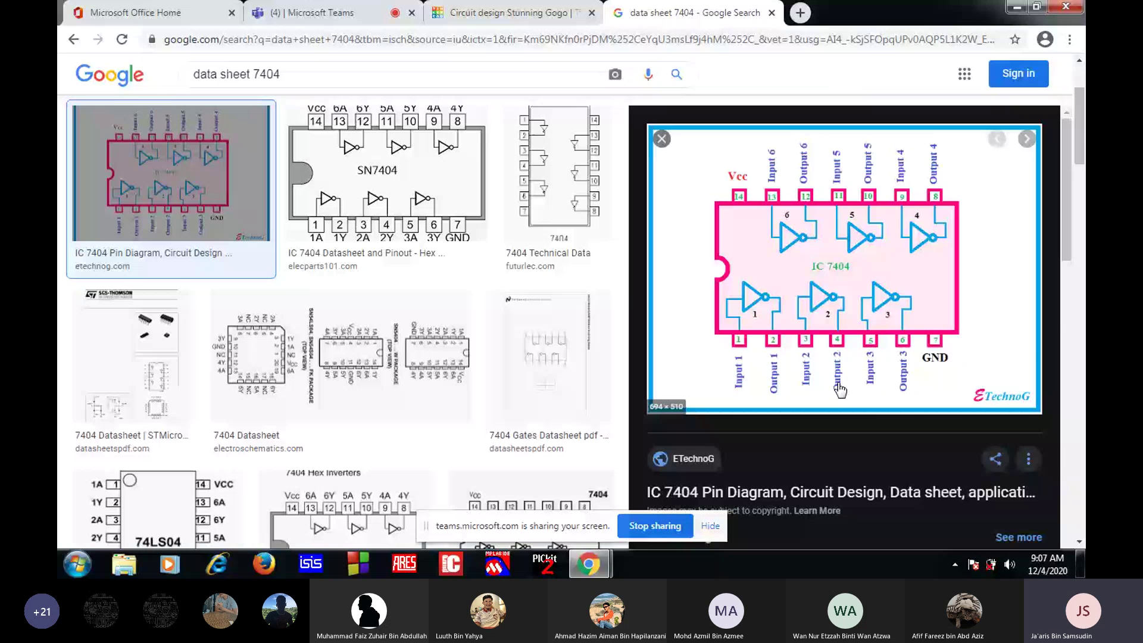
{"action": "left_click", "coordinate": [514, 14]}
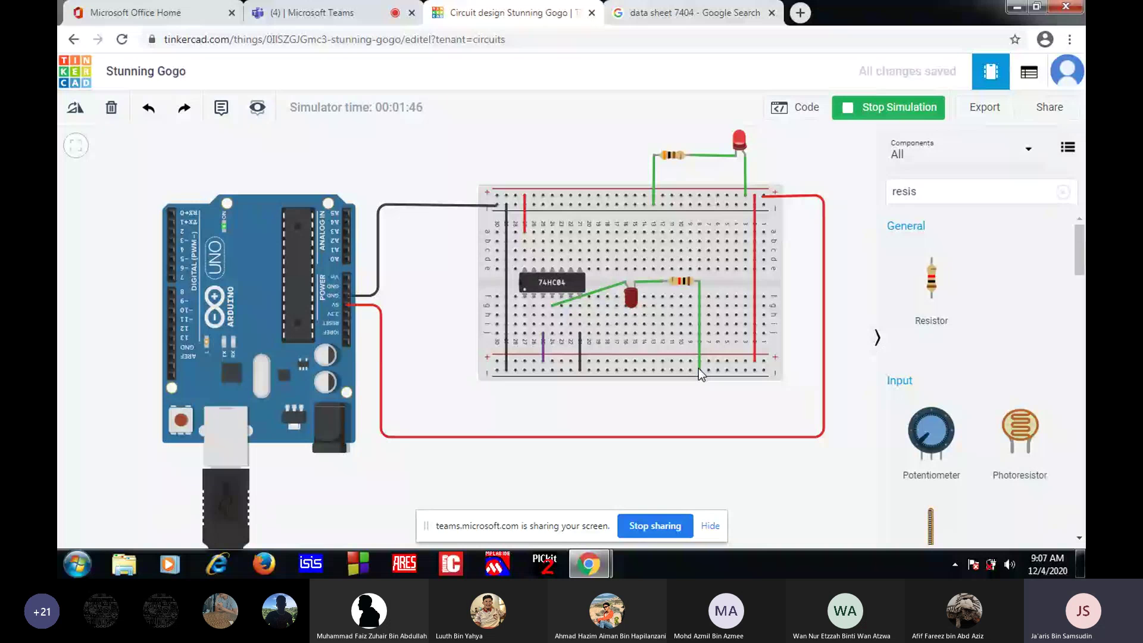
{"action": "left_click", "coordinate": [686, 16]}
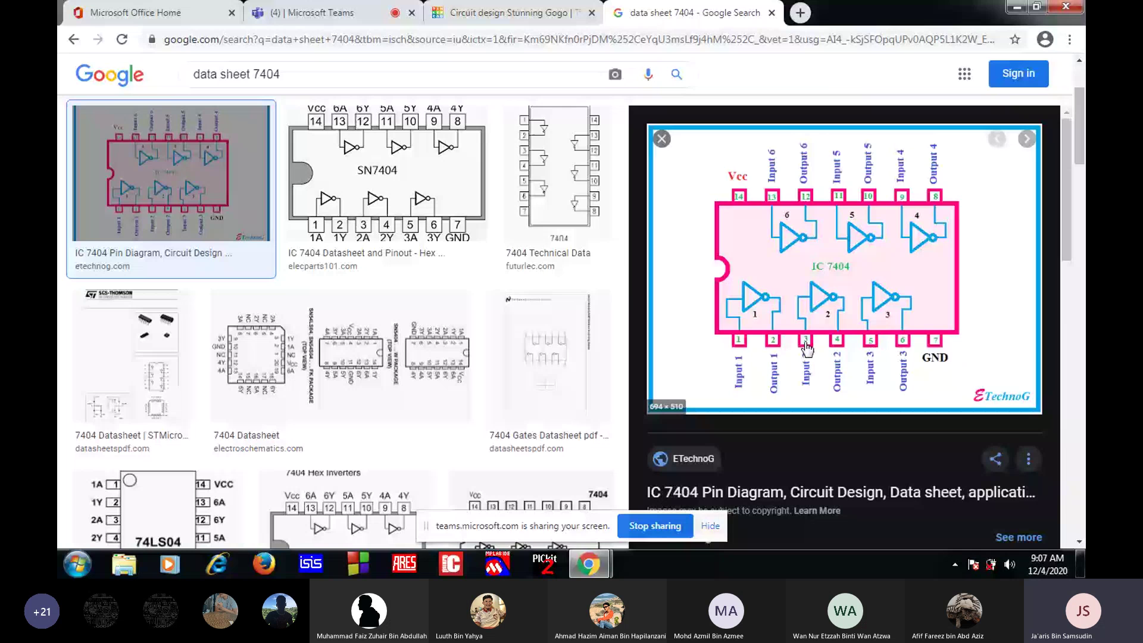
{"action": "key", "text": "ctrl+shift+Tab"}
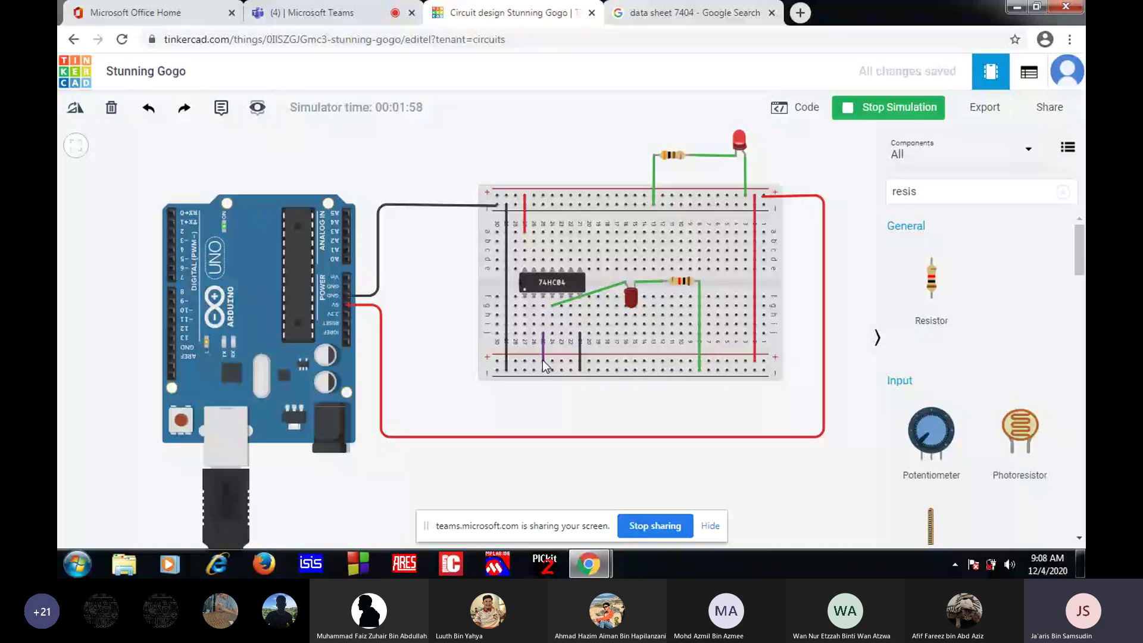
Look through the Amali Digital Dis 2020 folder on the desktop and close it
{"action": "key", "text": "super+d"}
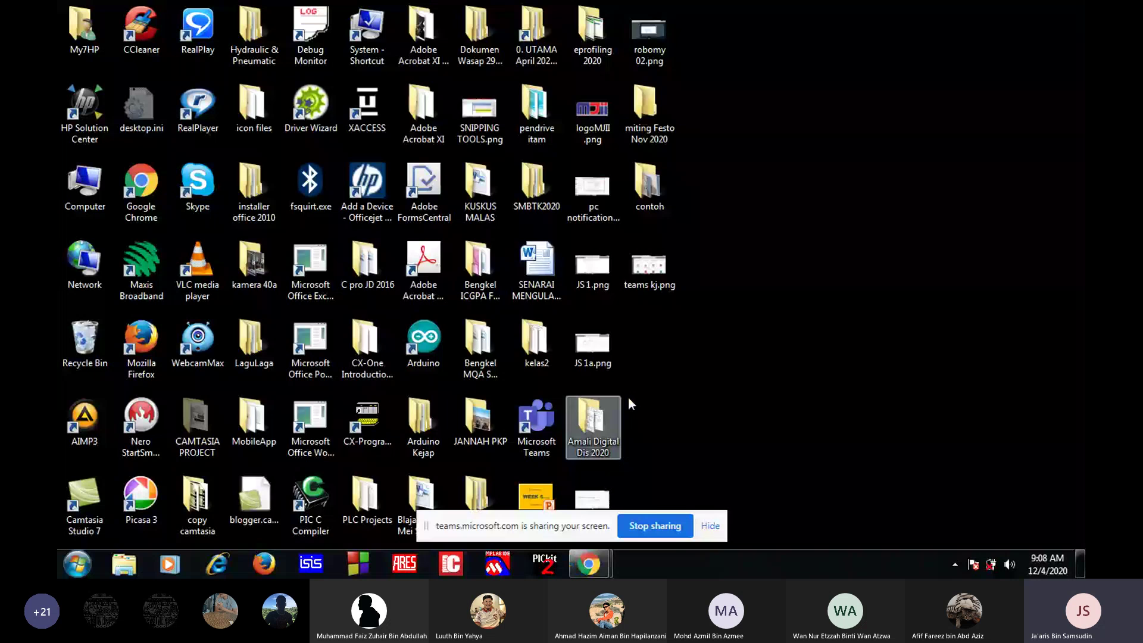
{"action": "key", "text": "Return"}
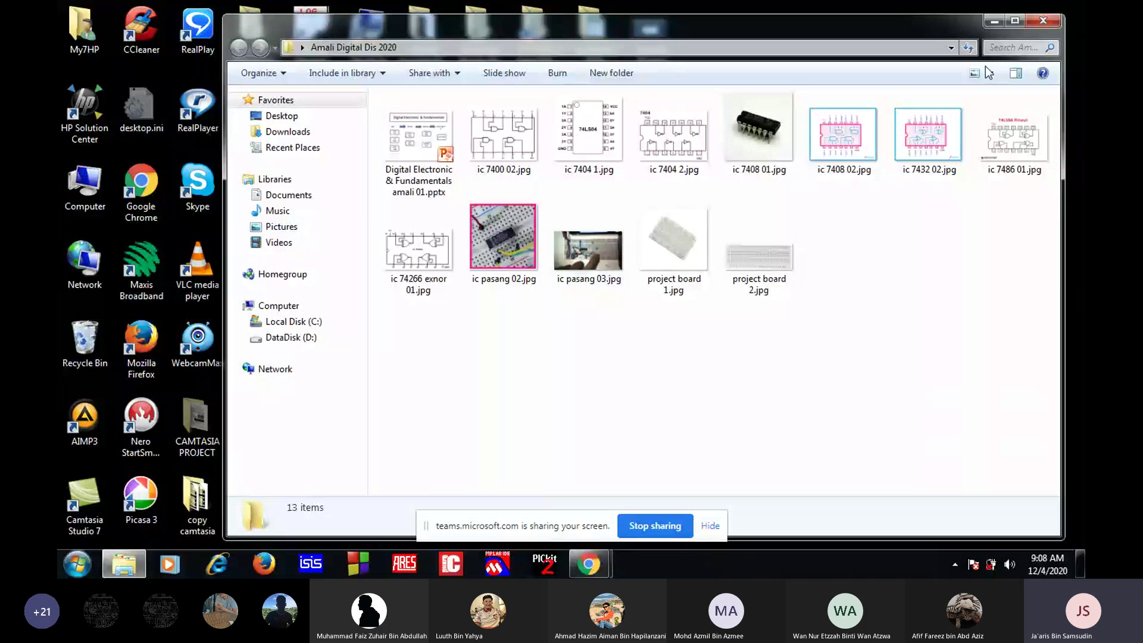
{"action": "left_click", "coordinate": [1042, 22]}
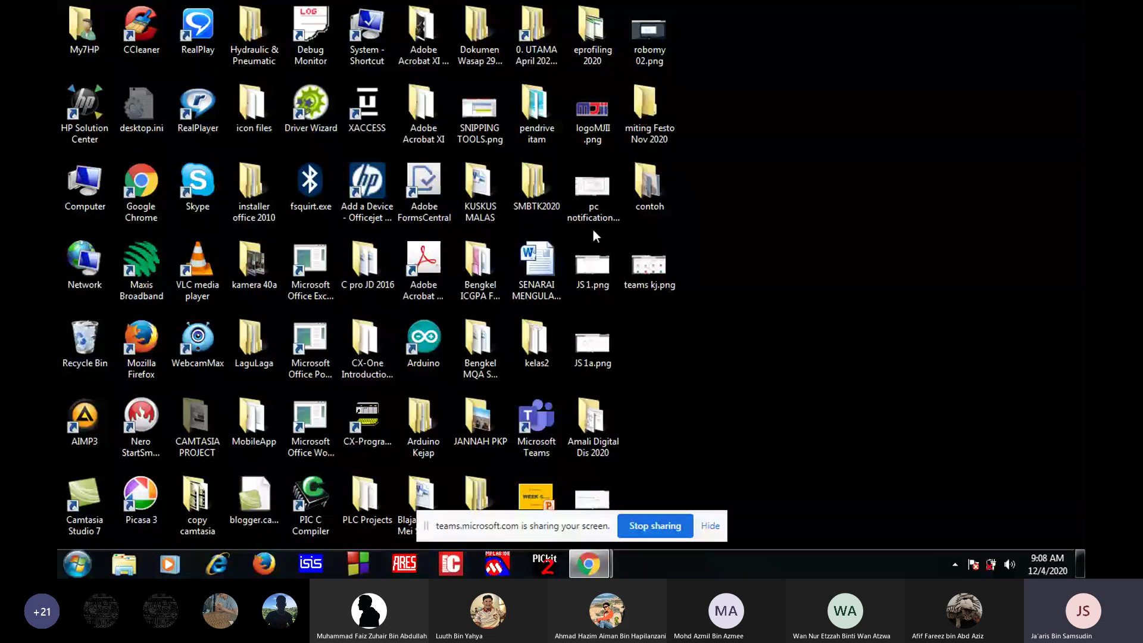
View the exercise images JS 1.png and JS 1a.png from the desktop and return to the Tinkercad circuit
{"action": "double_click", "coordinate": [593, 230]}
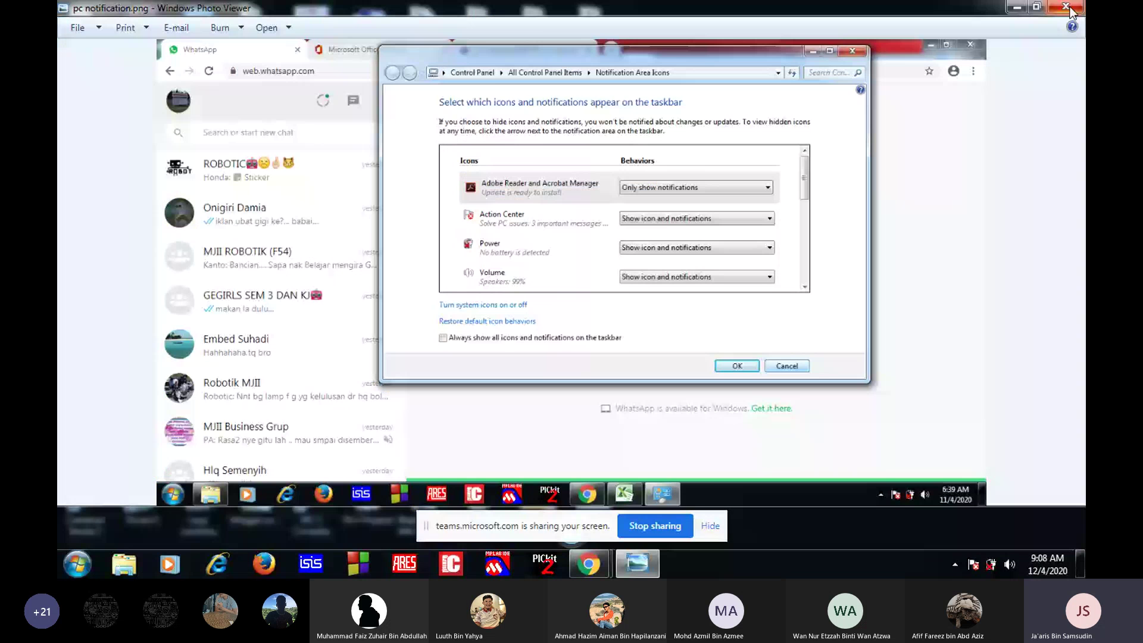
{"action": "left_click", "coordinate": [1066, 7]}
{"action": "double_click", "coordinate": [593, 265]}
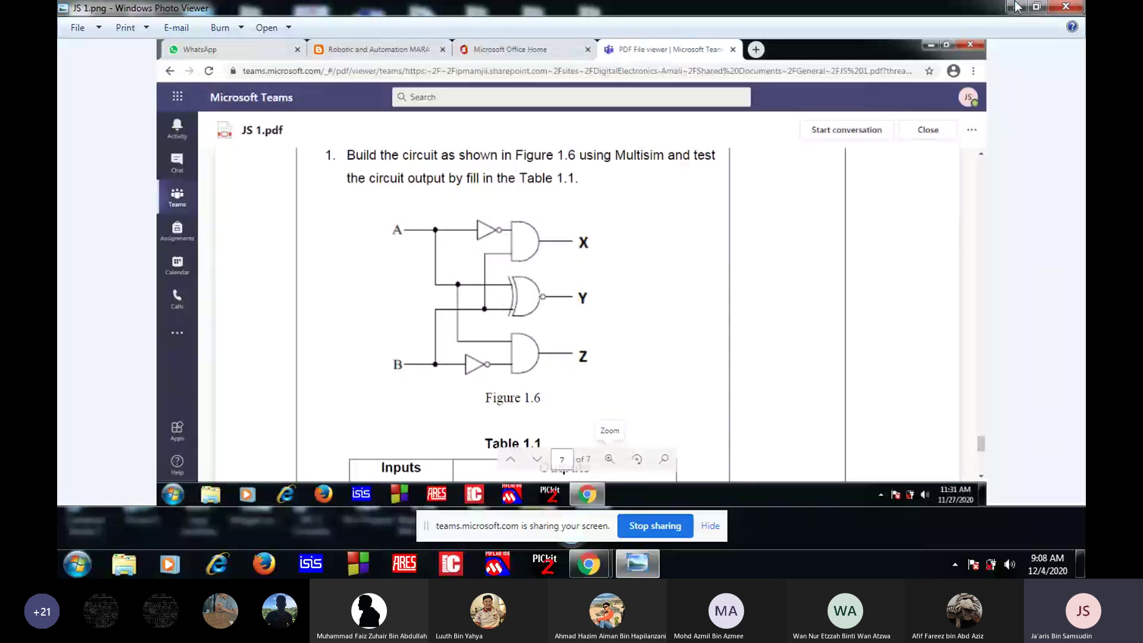
{"action": "left_click", "coordinate": [1063, 7]}
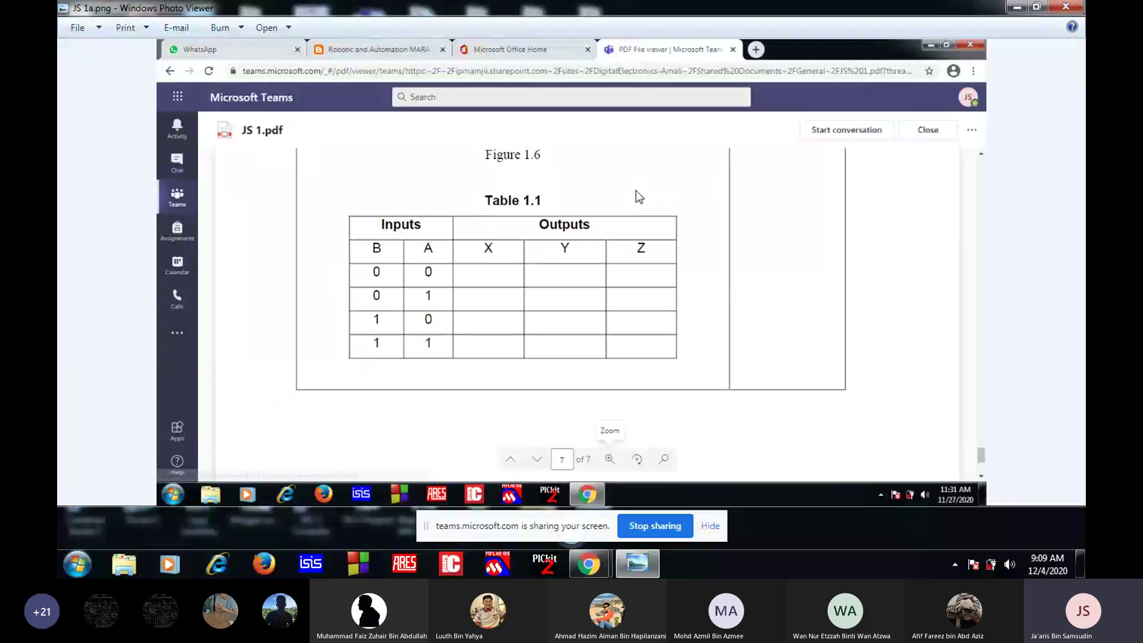
{"action": "key", "text": "alt+F4"}
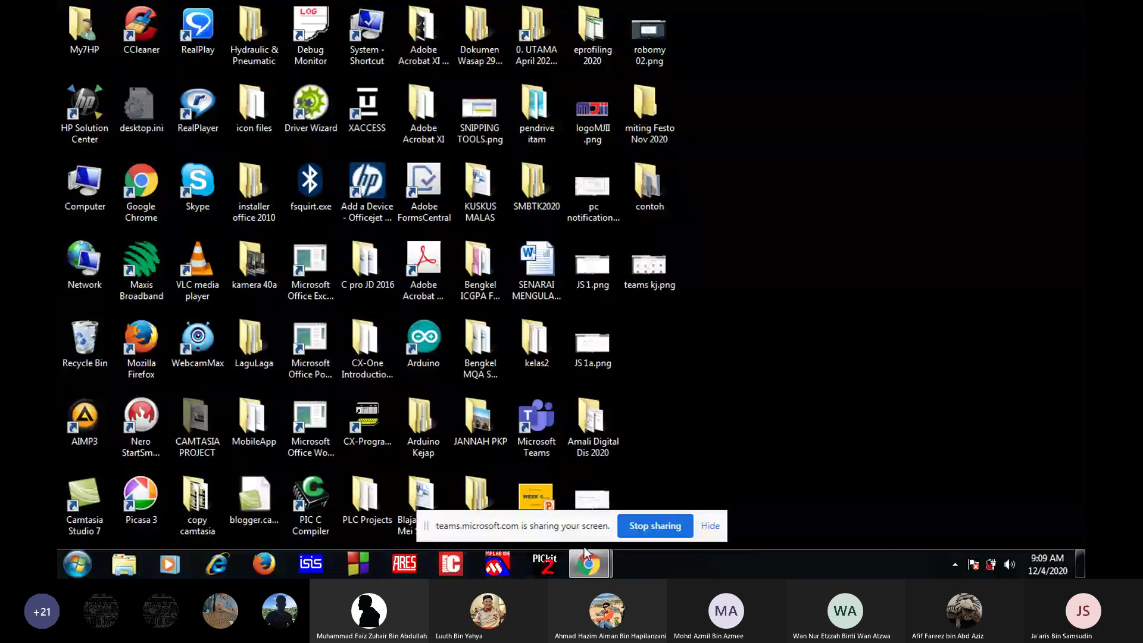
{"action": "left_click", "coordinate": [587, 554]}
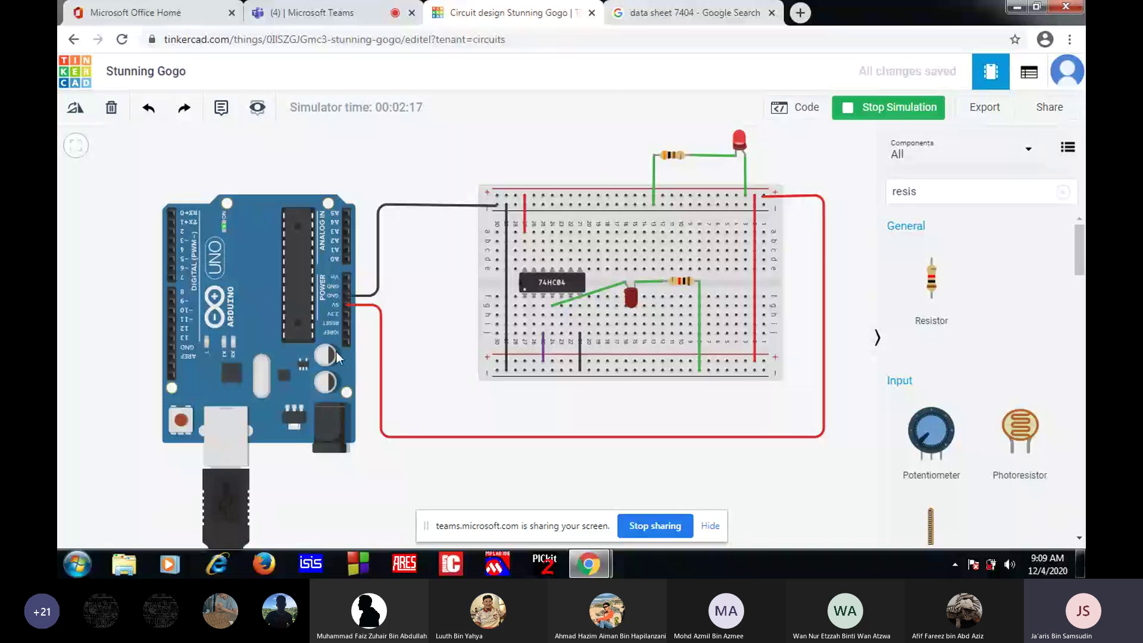
Open Paint, enlarge the blank canvas to 700 × 418 px and set up a red pencil
{"action": "left_click", "coordinate": [78, 566]}
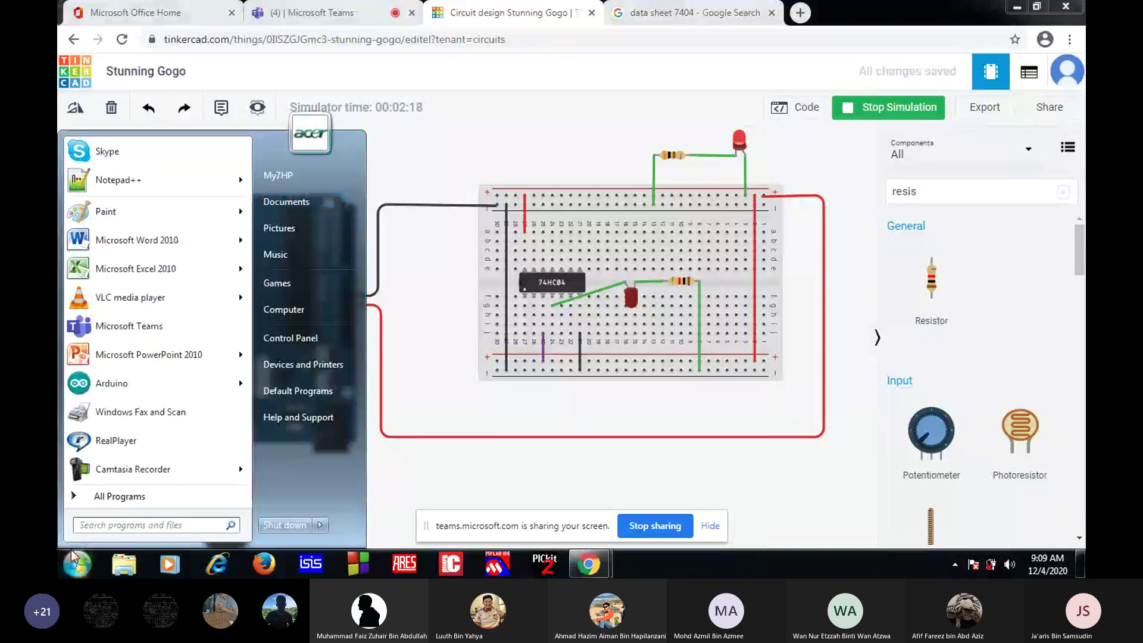
{"action": "left_click", "coordinate": [108, 307]}
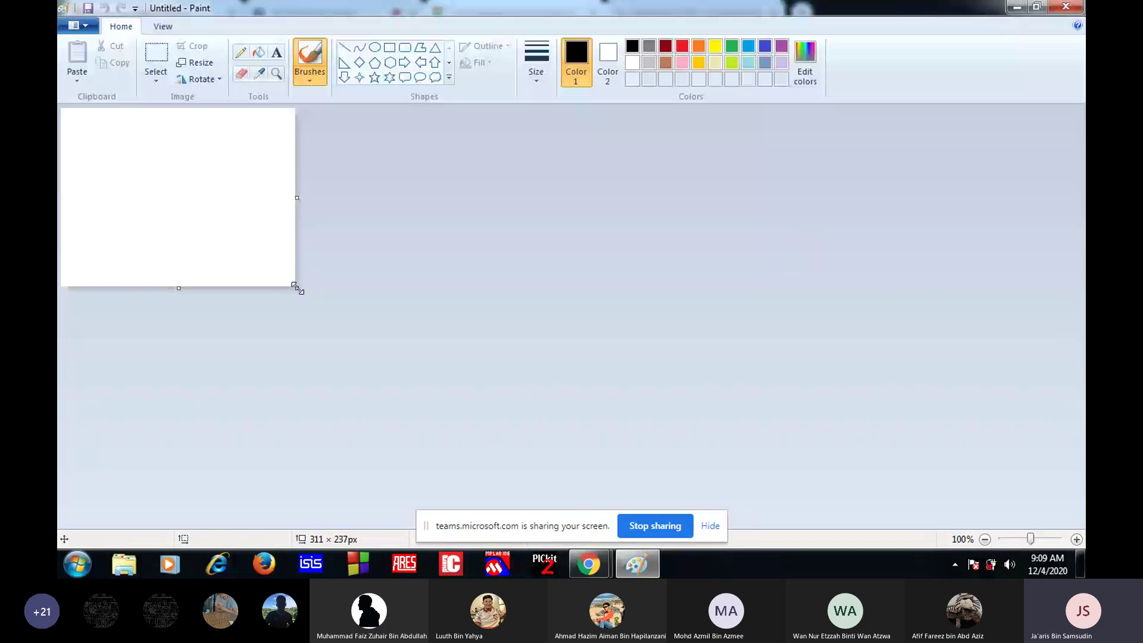
{"action": "left_click_drag", "start_coordinate": [298, 289], "coordinate": [589, 424]}
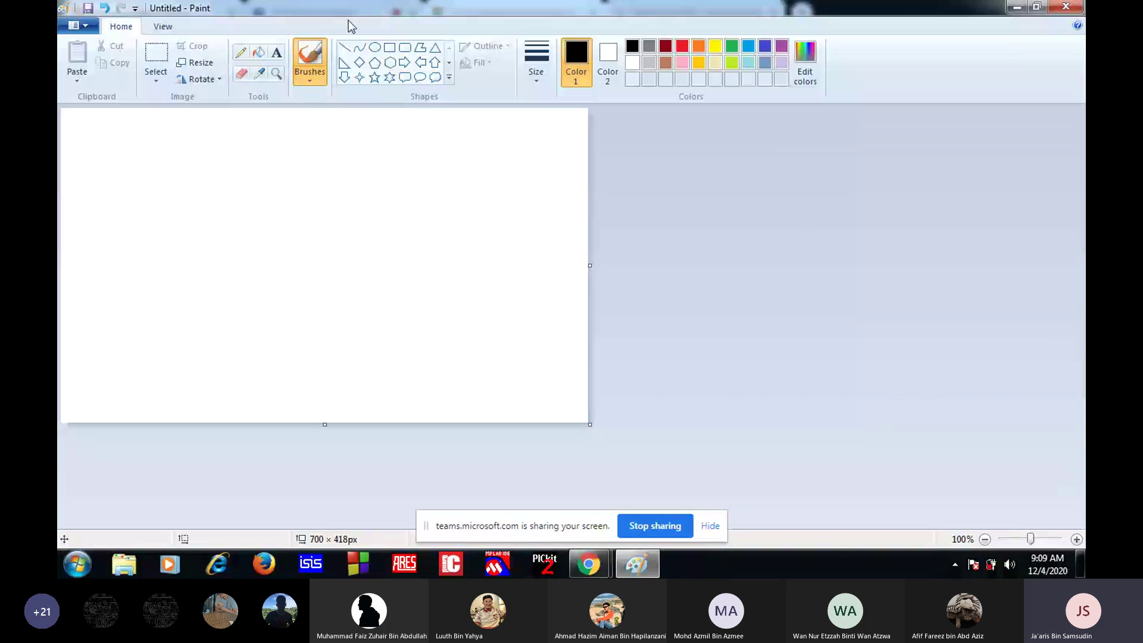
{"action": "left_click", "coordinate": [240, 55]}
{"action": "left_click", "coordinate": [536, 62]}
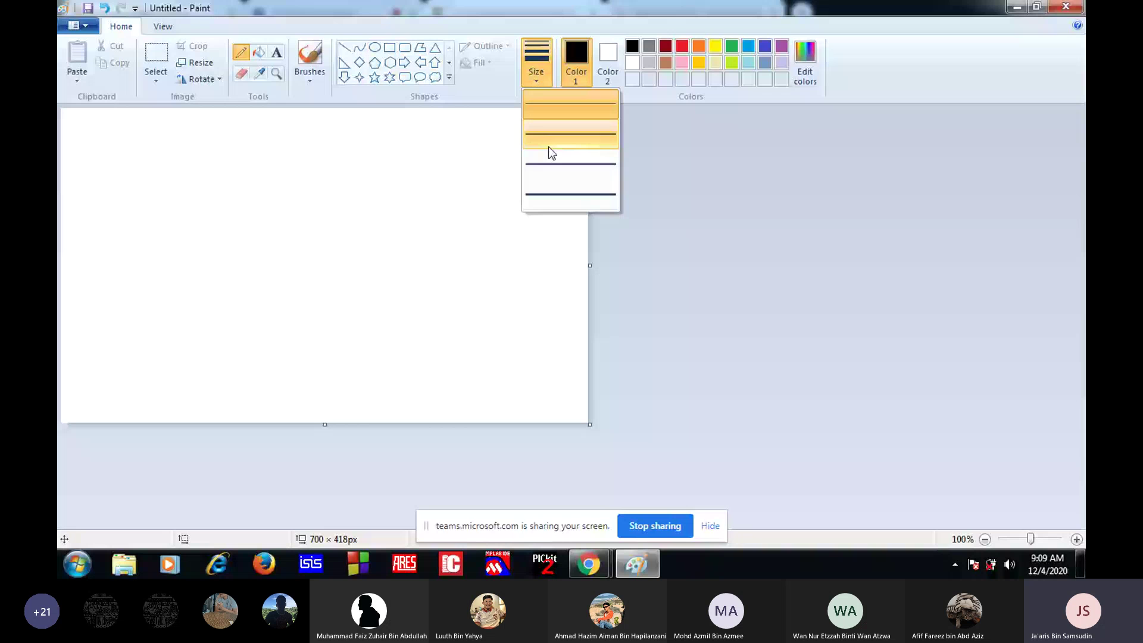
{"action": "left_click", "coordinate": [683, 46]}
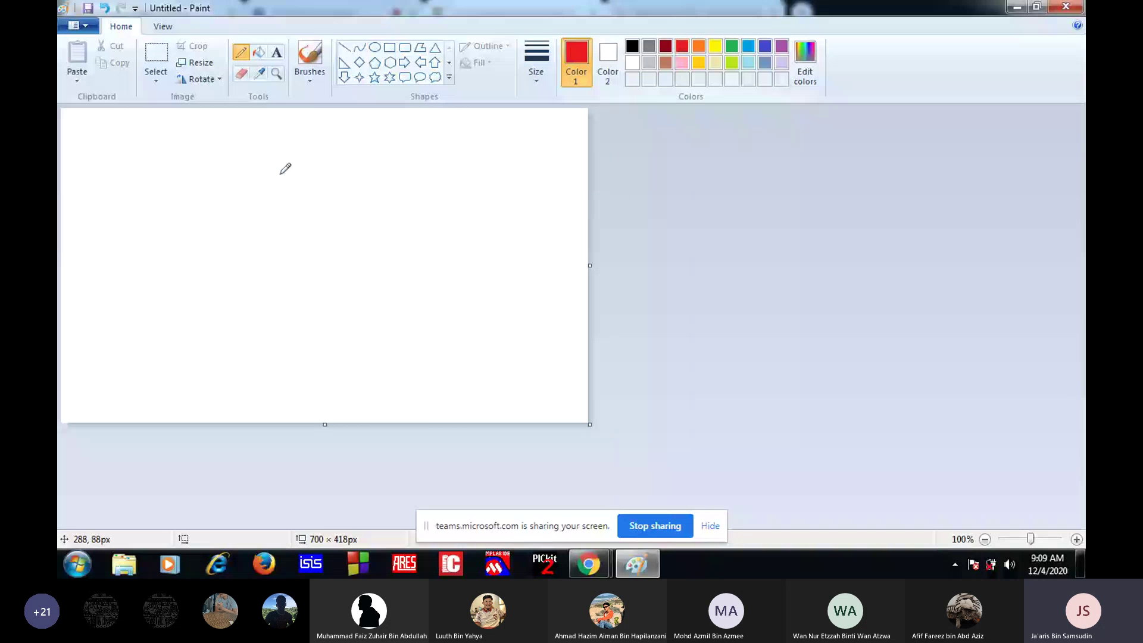
Draw the crossing lines of a two-column truth table in red and write the heading "input" over the first column
{"action": "left_click_drag", "start_coordinate": [169, 176], "coordinate": [424, 187]}
{"action": "left_click_drag", "start_coordinate": [327, 135], "coordinate": [320, 333]}
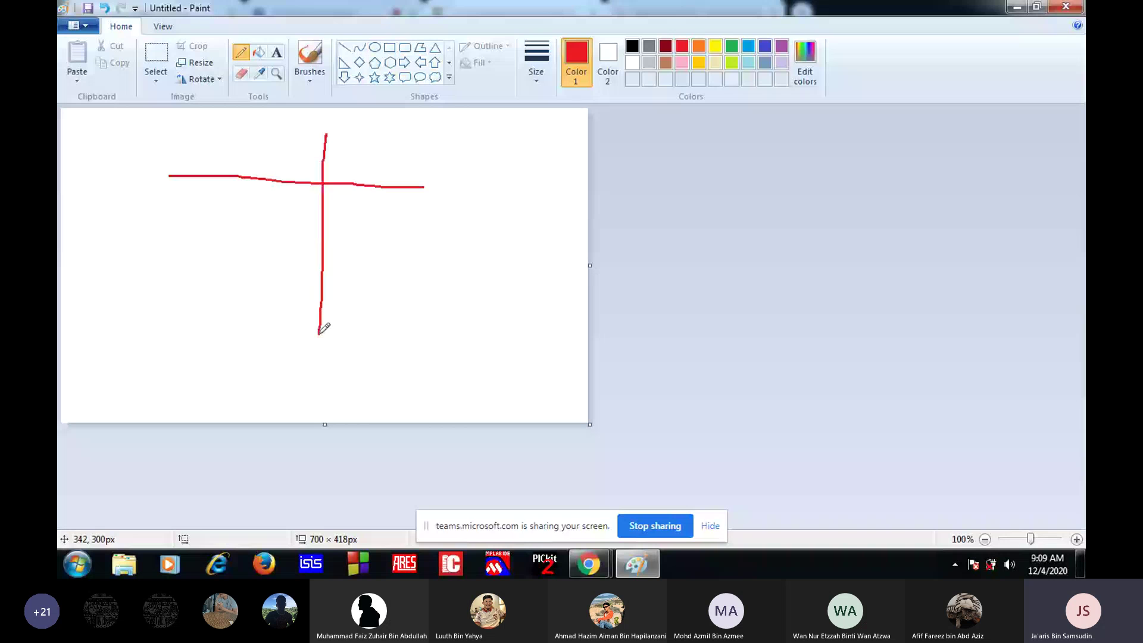
{"action": "left_click_drag", "start_coordinate": [176, 145], "coordinate": [173, 165]}
{"action": "left_click", "coordinate": [184, 125]}
{"action": "left_click_drag", "start_coordinate": [183, 154], "coordinate": [198, 167]}
{"action": "mouse_move", "coordinate": [215, 141]}
{"action": "left_mouse_down"}
{"action": "mouse_move", "coordinate": [210, 178]}
{"action": "mouse_move", "coordinate": [214, 157]}
{"action": "mouse_move", "coordinate": [264, 171]}
{"action": "left_mouse_up"}
{"action": "left_click_drag", "start_coordinate": [308, 112], "coordinate": [294, 178]}
{"action": "left_click_drag", "start_coordinate": [290, 135], "coordinate": [320, 134]}
Write the heading "output" over the truth table's second column
{"action": "left_click_drag", "start_coordinate": [395, 143], "coordinate": [417, 149]}
{"action": "left_click_drag", "start_coordinate": [420, 143], "coordinate": [451, 170]}
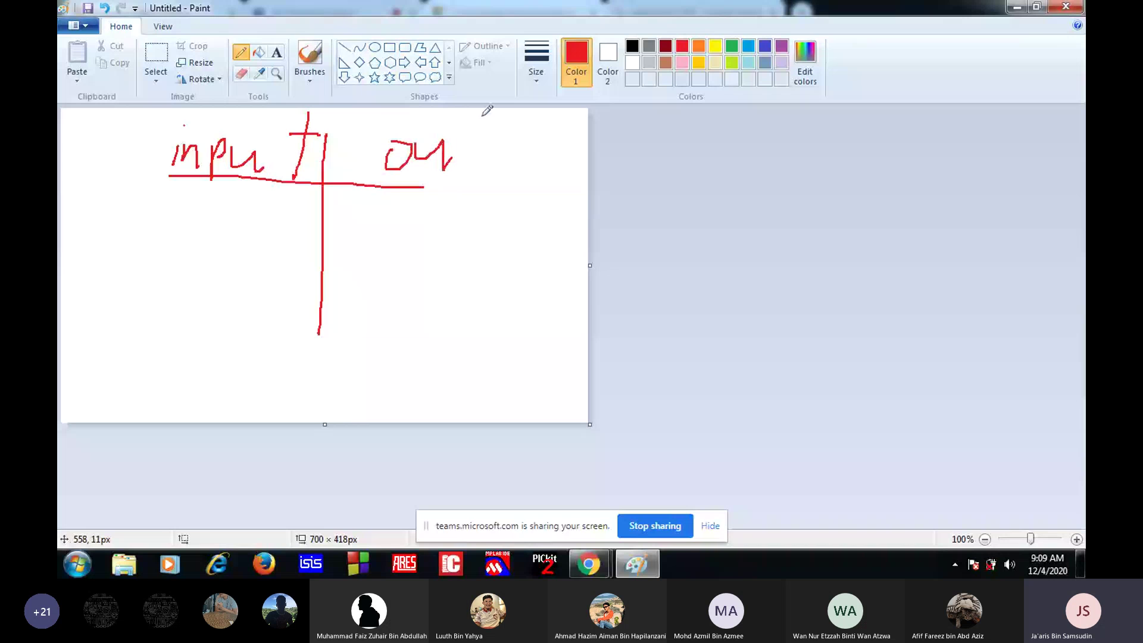
{"action": "mouse_move", "coordinate": [481, 116]}
{"action": "left_mouse_down"}
{"action": "mouse_move", "coordinate": [479, 144]}
{"action": "mouse_move", "coordinate": [505, 134]}
{"action": "left_mouse_up"}
{"action": "mouse_move", "coordinate": [499, 138]}
{"action": "left_mouse_down"}
{"action": "mouse_move", "coordinate": [499, 203]}
{"action": "mouse_move", "coordinate": [543, 178]}
{"action": "left_mouse_up"}
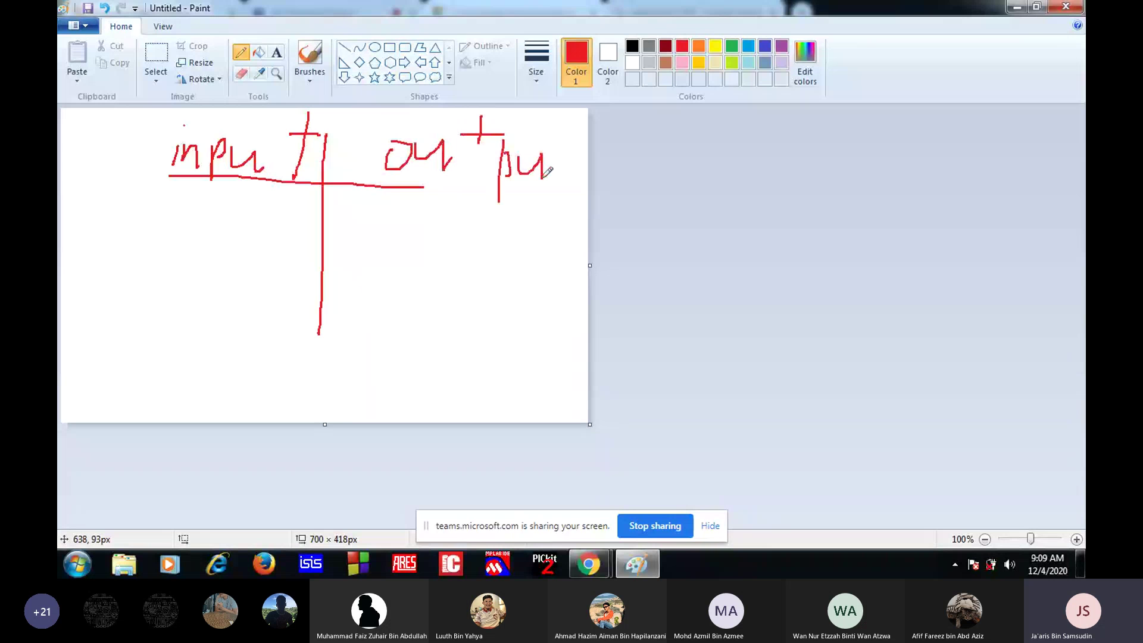
{"action": "mouse_move", "coordinate": [564, 119]}
{"action": "left_mouse_down"}
{"action": "mouse_move", "coordinate": [560, 170]}
{"action": "mouse_move", "coordinate": [582, 147]}
{"action": "left_mouse_up"}
Draw a 0 in the first row under "input" and switch back to the Tinkercad circuit
{"action": "mouse_move", "coordinate": [229, 197]}
{"action": "left_mouse_down"}
{"action": "mouse_move", "coordinate": [253, 192]}
{"action": "mouse_move", "coordinate": [229, 197]}
{"action": "left_mouse_up"}
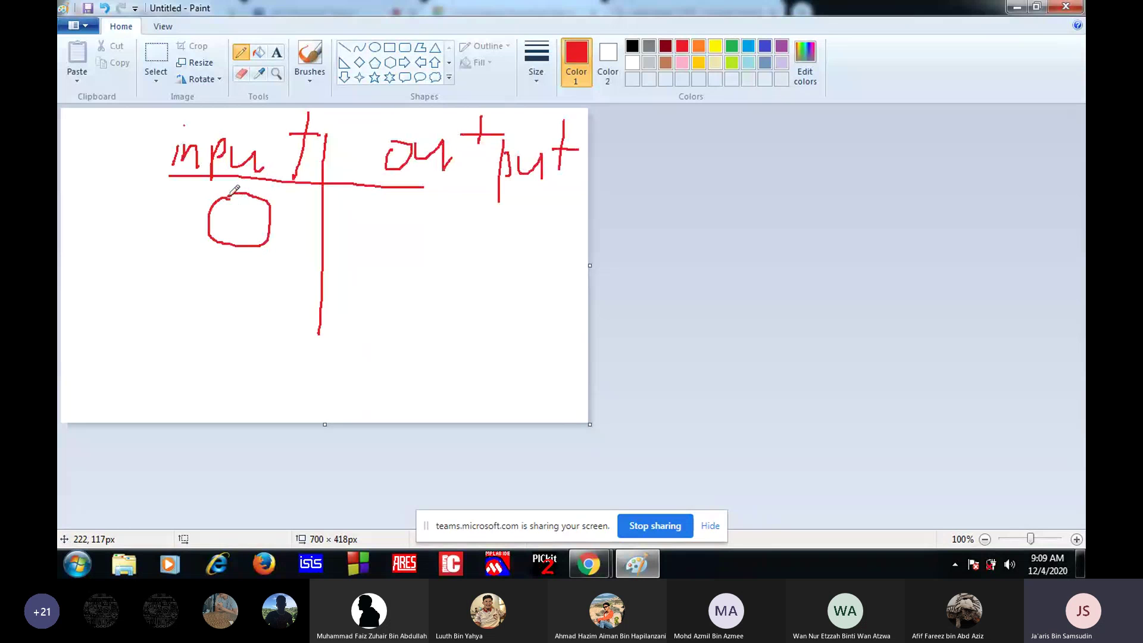
{"action": "mouse_move", "coordinate": [591, 571]}
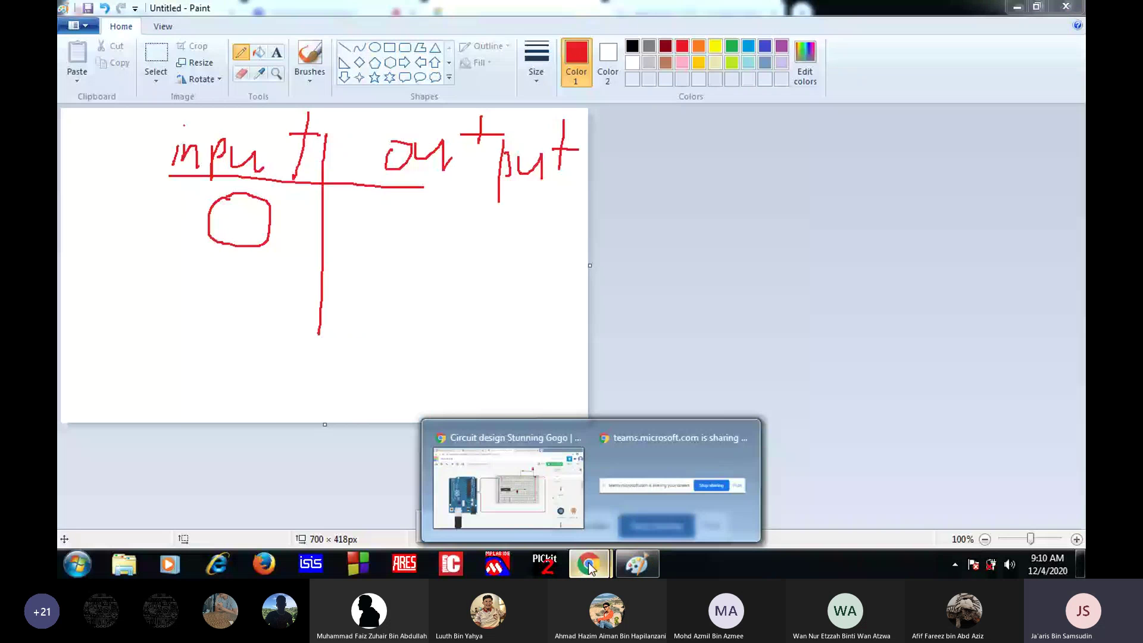
{"action": "left_click", "coordinate": [508, 488]}
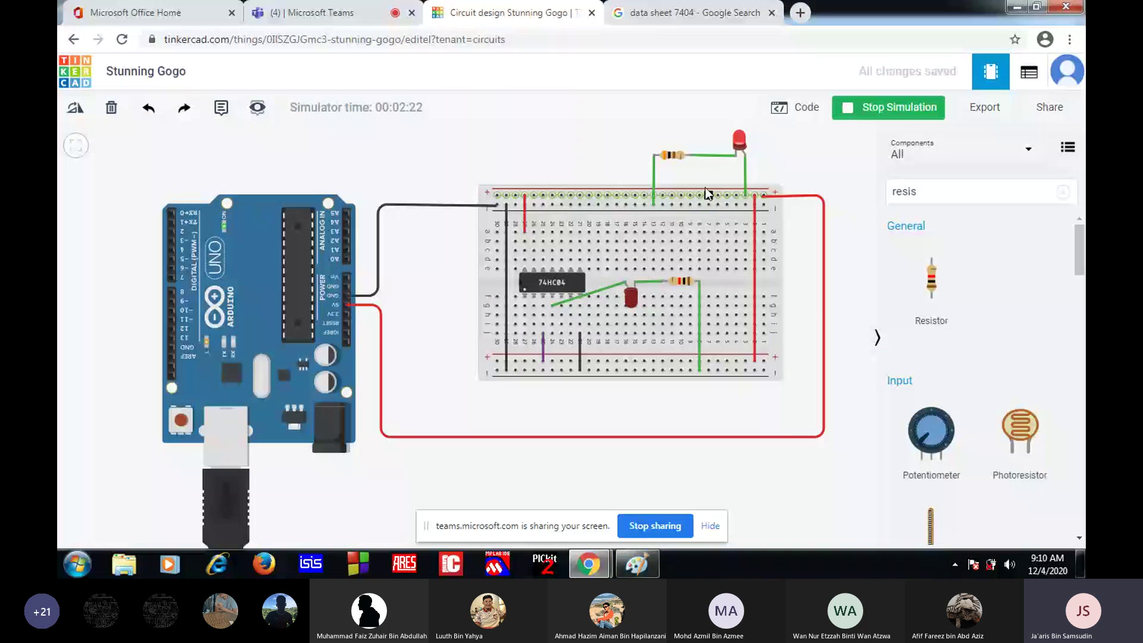
Stop the simulation, move the purple input wire's lower end to the breadboard's lower negative rail and run the simulation again
{"action": "left_click", "coordinate": [544, 358]}
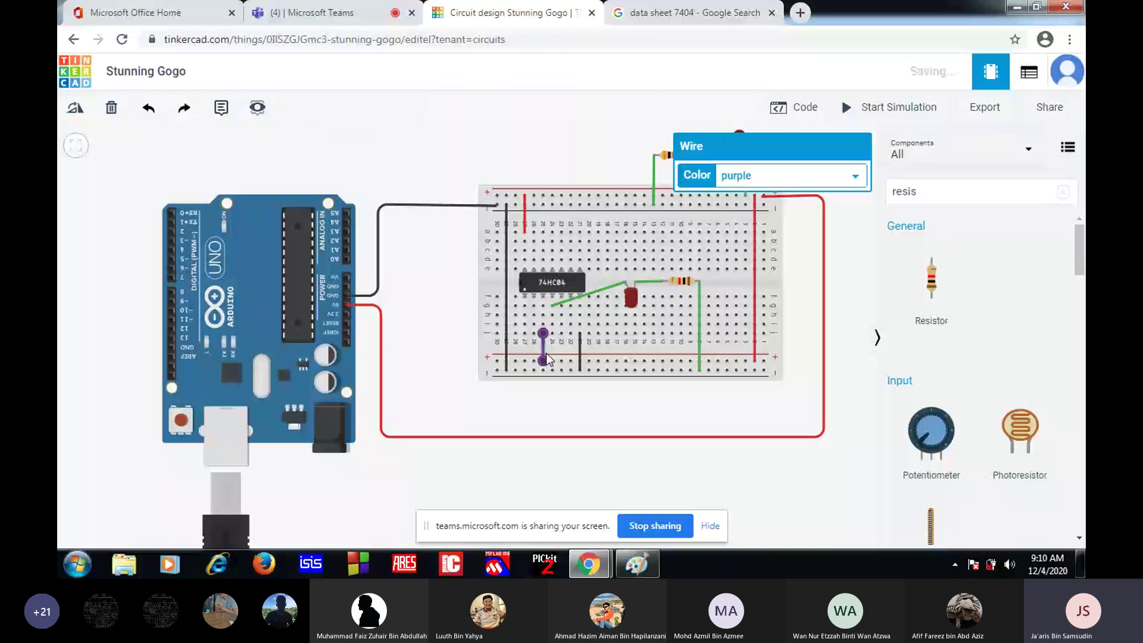
{"action": "key", "text": "Escape"}
{"action": "left_click", "coordinate": [543, 355]}
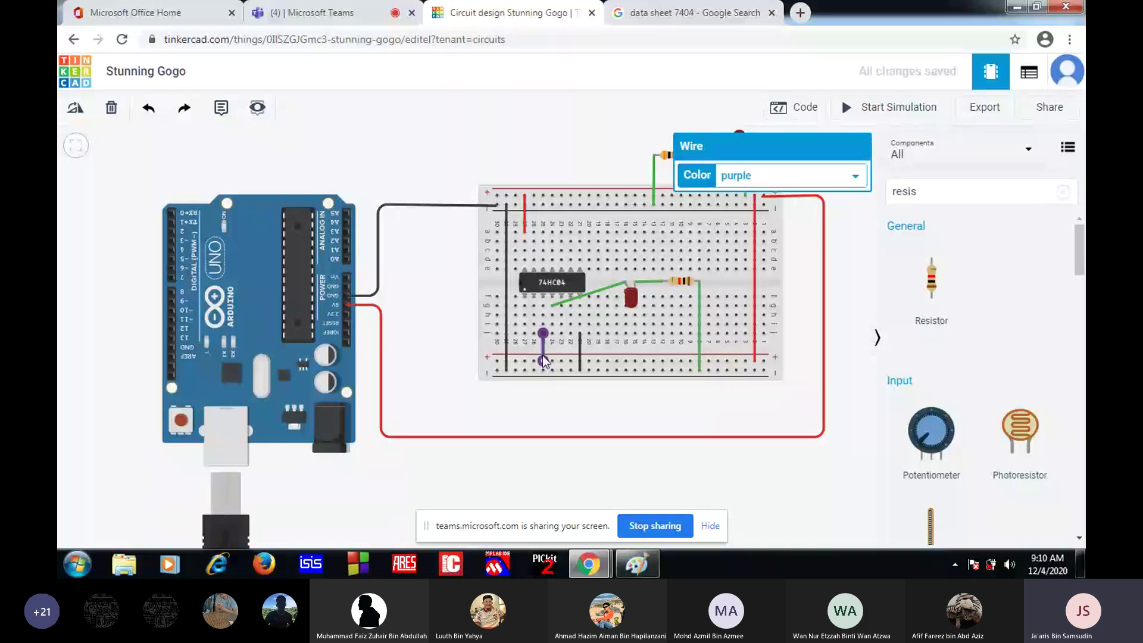
{"action": "left_click_drag", "start_coordinate": [543, 360], "coordinate": [543, 370]}
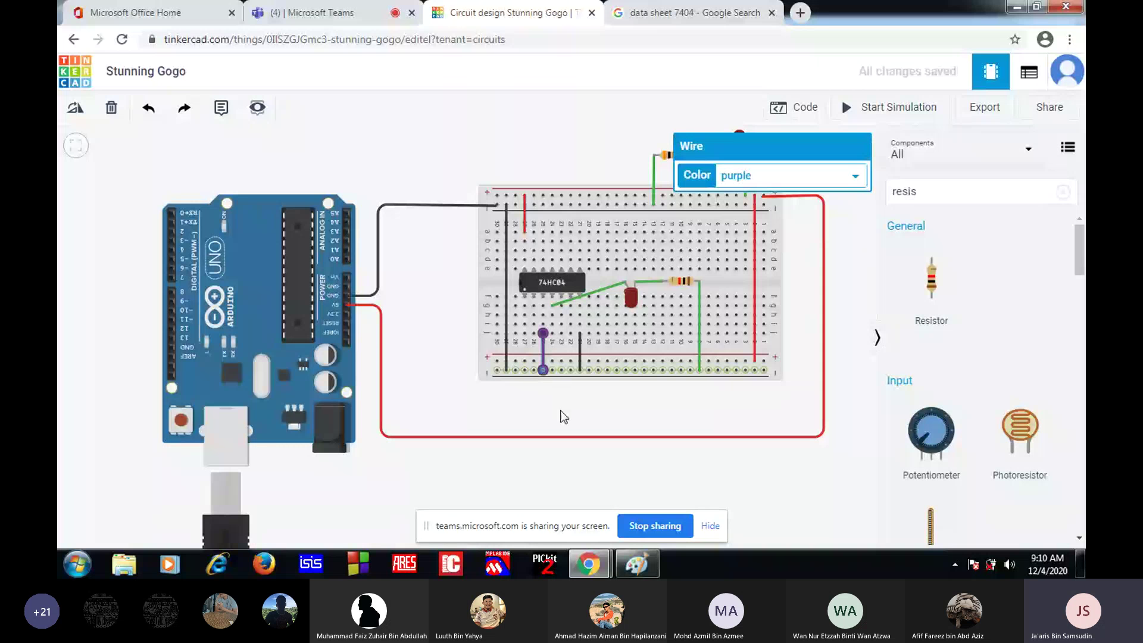
{"action": "left_click", "coordinate": [561, 412]}
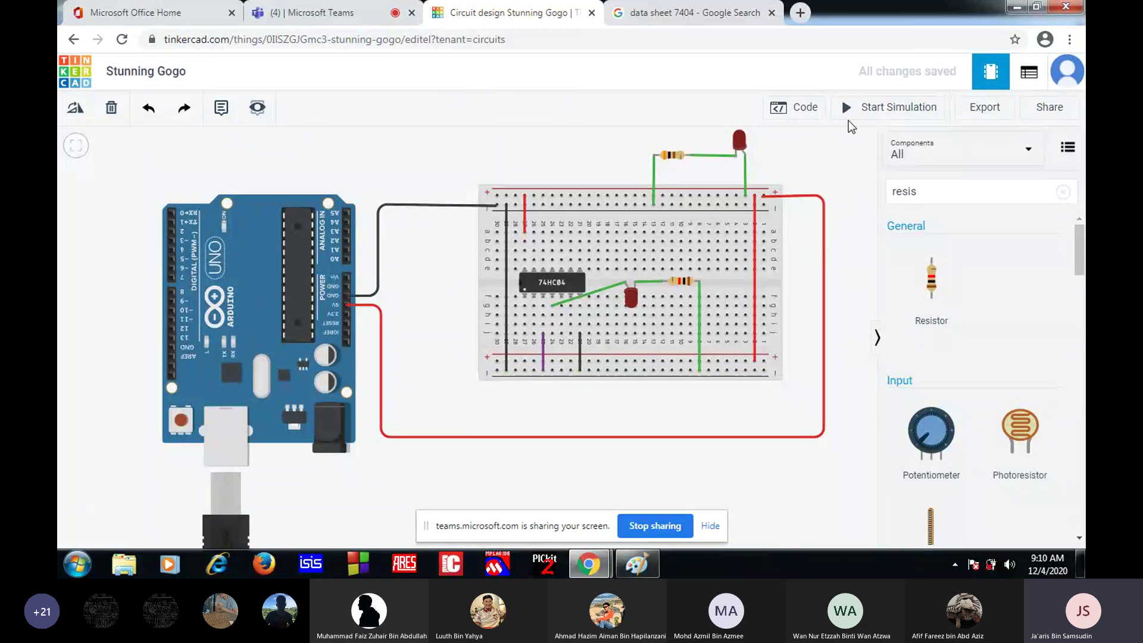
{"action": "left_click", "coordinate": [849, 108]}
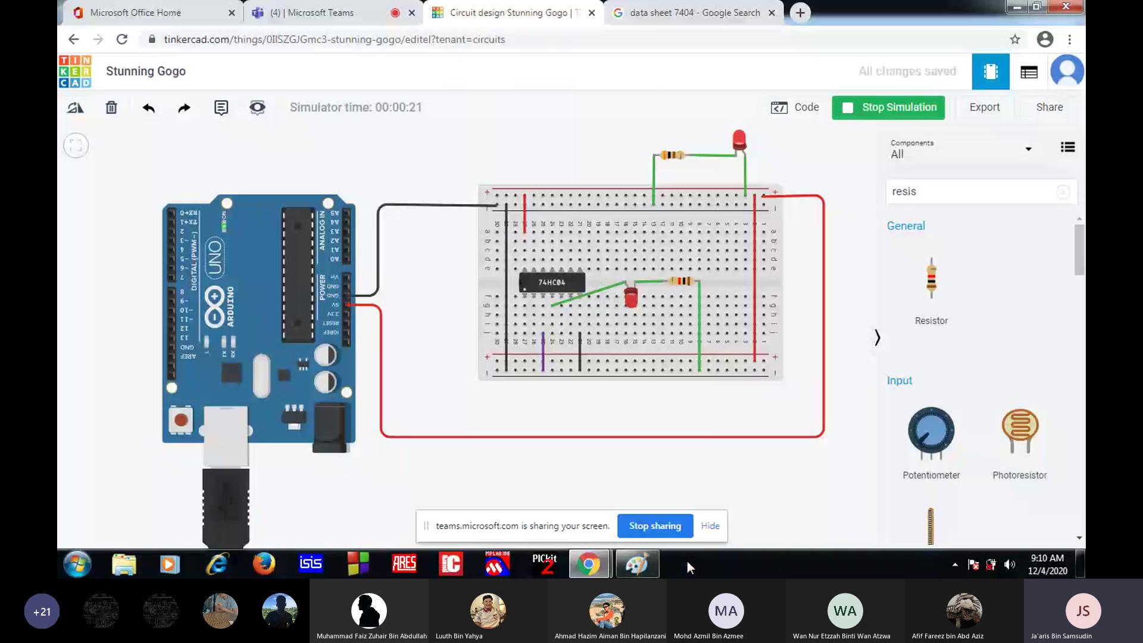
Switch to Paint and write a 1 with the note "Led nyala" in the truth table's first row under "output"
{"action": "left_click", "coordinate": [638, 564]}
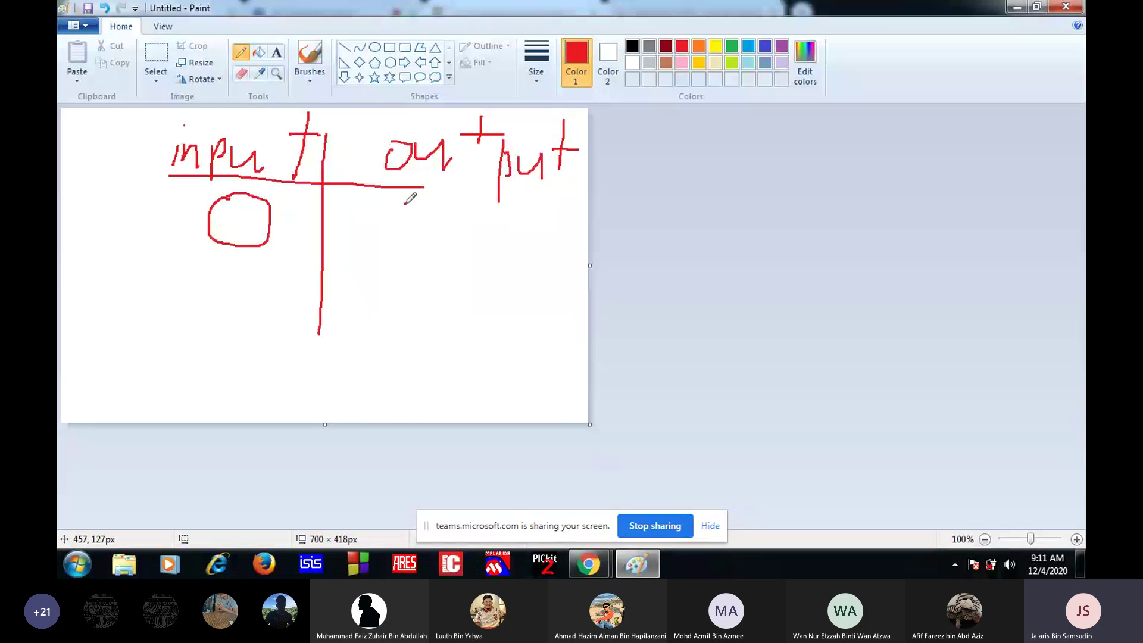
{"action": "left_click_drag", "start_coordinate": [406, 203], "coordinate": [406, 256]}
{"action": "left_click_drag", "start_coordinate": [478, 206], "coordinate": [480, 236]}
{"action": "mouse_move", "coordinate": [480, 235]}
{"action": "left_mouse_down"}
{"action": "mouse_move", "coordinate": [494, 226]}
{"action": "mouse_move", "coordinate": [524, 251]}
{"action": "mouse_move", "coordinate": [542, 247]}
{"action": "mouse_move", "coordinate": [555, 214]}
{"action": "mouse_move", "coordinate": [573, 262]}
{"action": "left_mouse_up"}
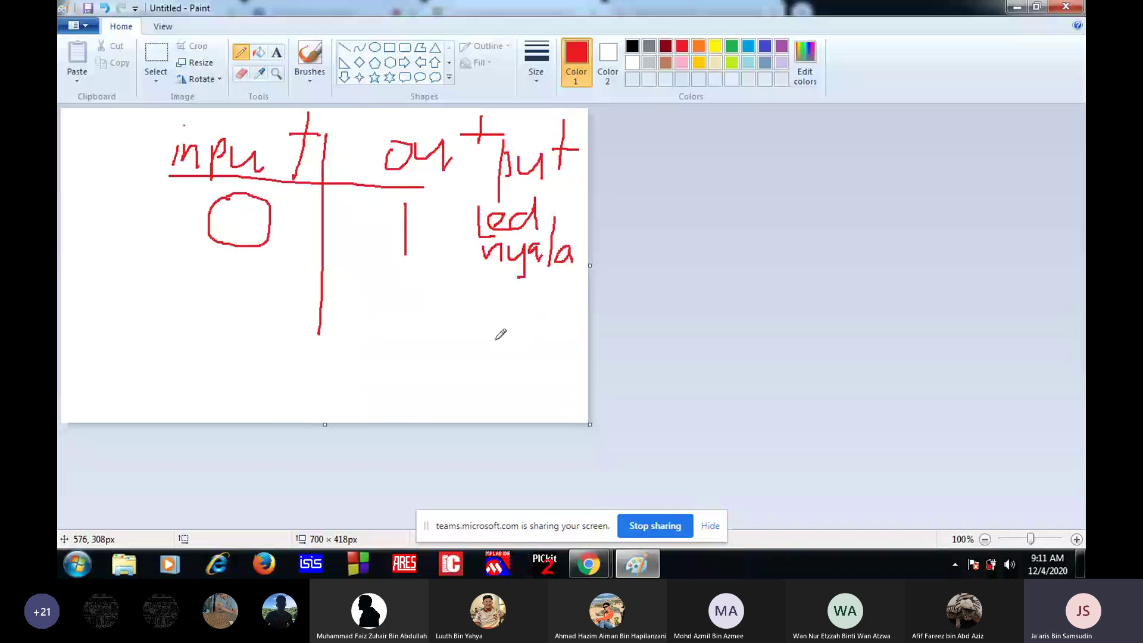
Write a 1 in the second row under "input" and label that row "5V"
{"action": "mouse_move", "coordinate": [594, 564]}
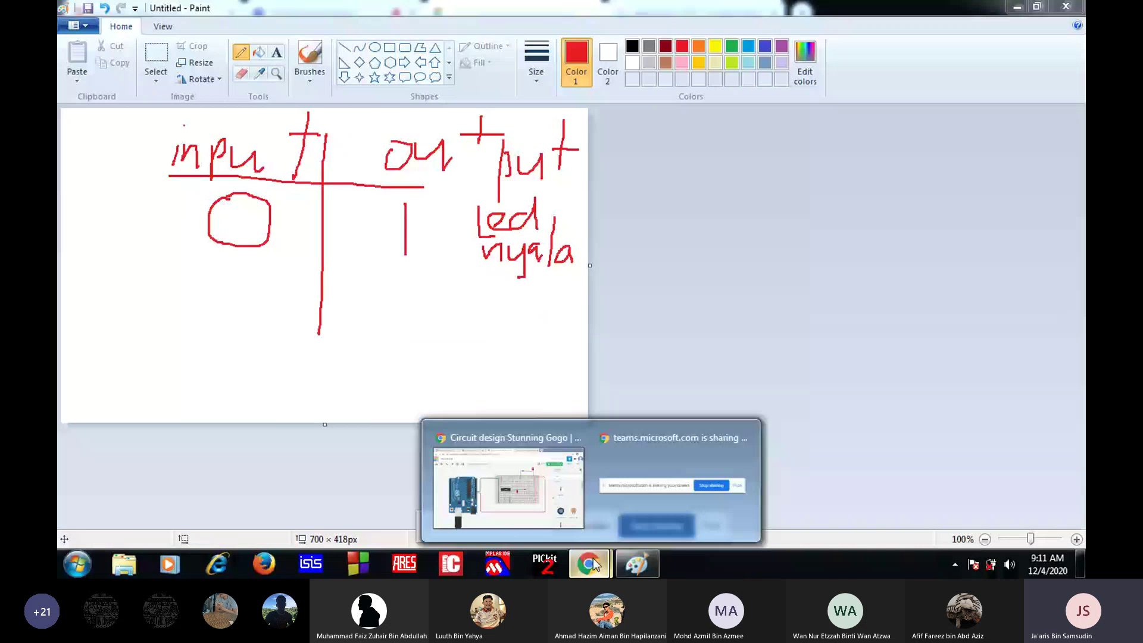
{"action": "left_click_drag", "start_coordinate": [246, 271], "coordinate": [246, 324]}
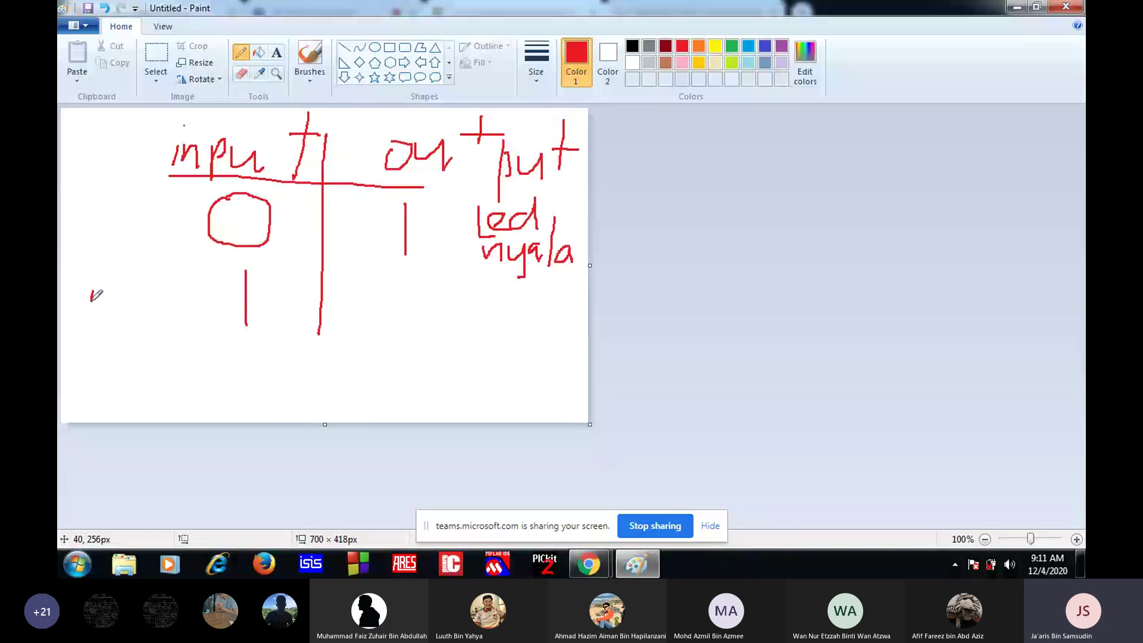
{"action": "left_click_drag", "start_coordinate": [91, 290], "coordinate": [95, 317]}
{"action": "left_click_drag", "start_coordinate": [92, 289], "coordinate": [120, 291]}
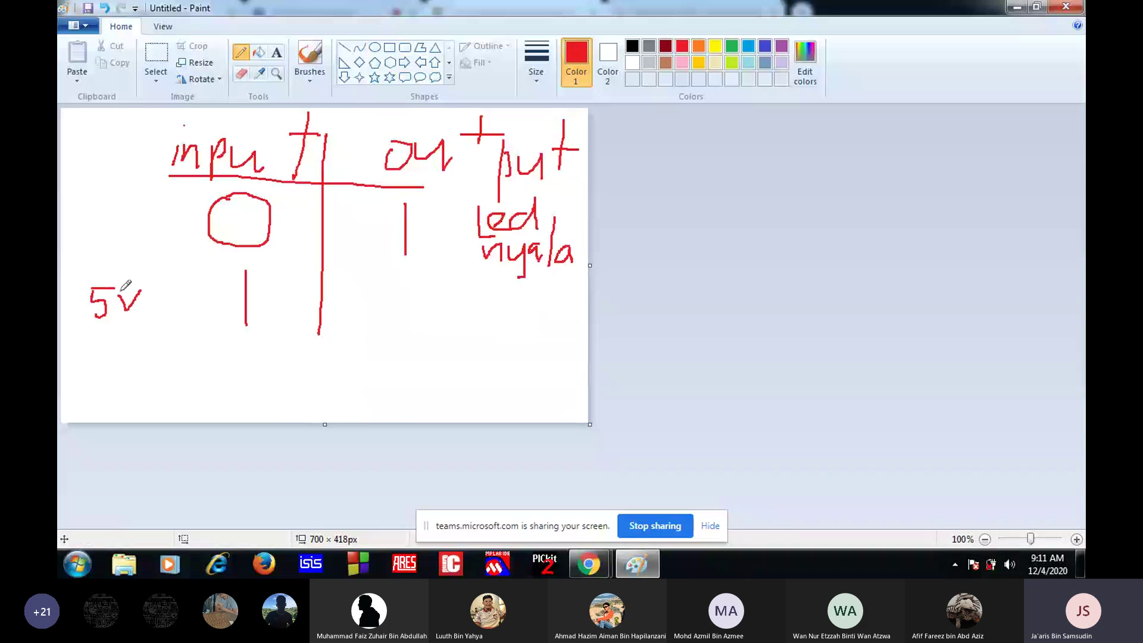
Label the first input row "0V ground" and separate the two table rows with a green horizontal line
{"action": "left_click_drag", "start_coordinate": [101, 179], "coordinate": [154, 178]}
{"action": "mouse_move", "coordinate": [95, 214]}
{"action": "left_mouse_down"}
{"action": "mouse_move", "coordinate": [88, 239]}
{"action": "mouse_move", "coordinate": [118, 219]}
{"action": "mouse_move", "coordinate": [127, 236]}
{"action": "mouse_move", "coordinate": [137, 222]}
{"action": "mouse_move", "coordinate": [164, 219]}
{"action": "mouse_move", "coordinate": [189, 236]}
{"action": "mouse_move", "coordinate": [194, 202]}
{"action": "mouse_move", "coordinate": [195, 241]}
{"action": "left_mouse_up"}
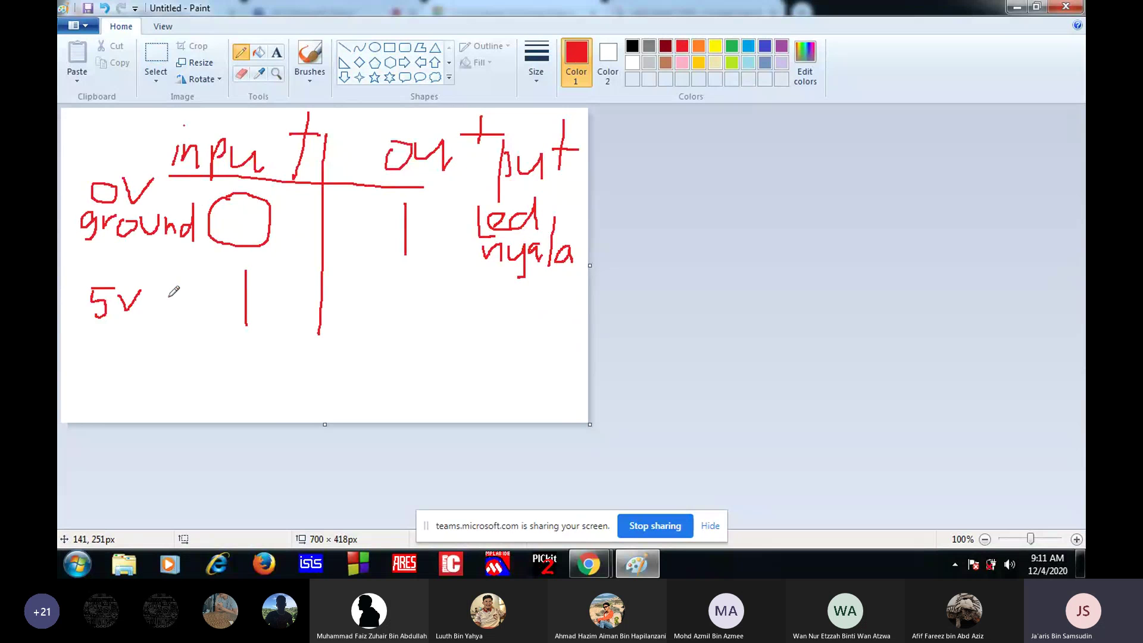
{"action": "left_click_drag", "start_coordinate": [75, 260], "coordinate": [585, 273]}
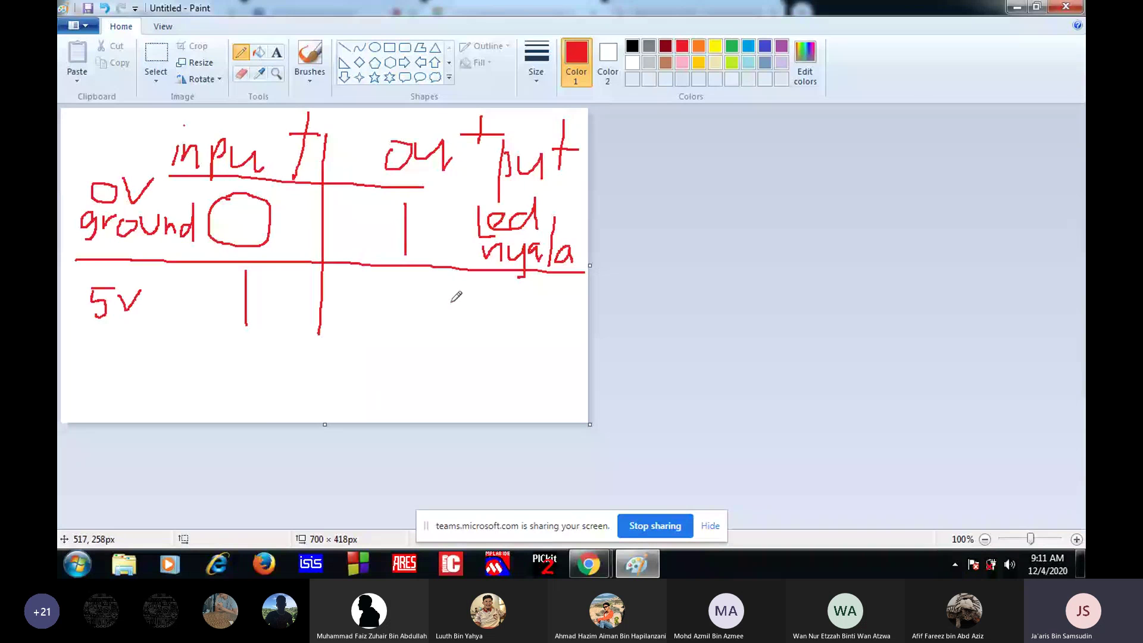
{"action": "key", "text": "ctrl+z"}
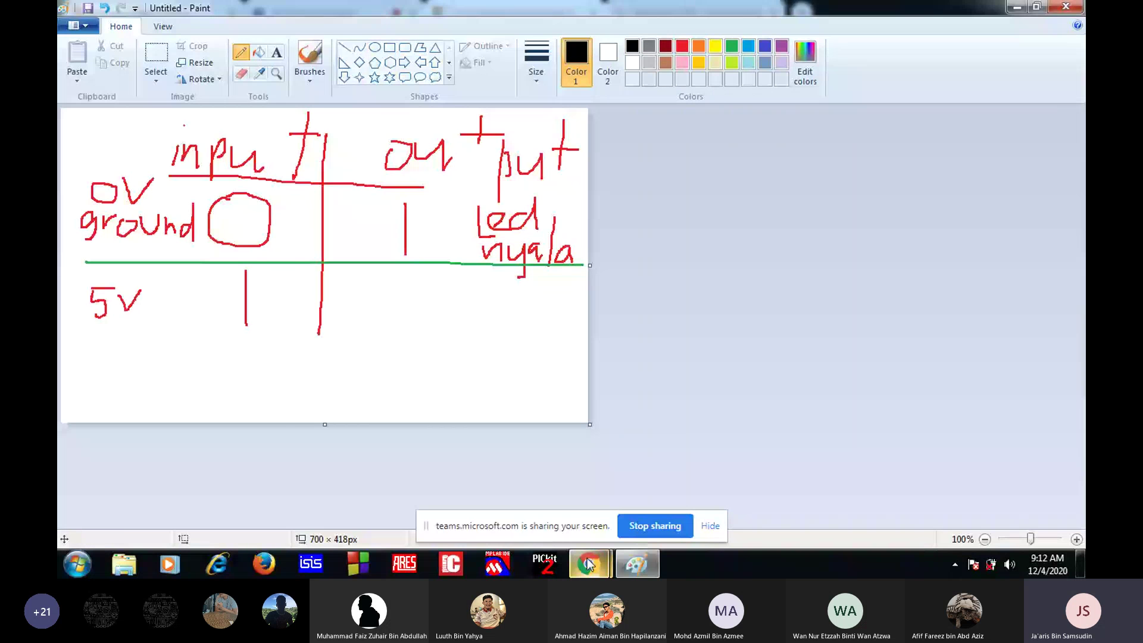
Switch to the Tinkercad circuit, move the purple wire's lower end to the lower positive rail and run the simulation
{"action": "mouse_move", "coordinate": [589, 563]}
{"action": "left_click", "coordinate": [510, 482]}
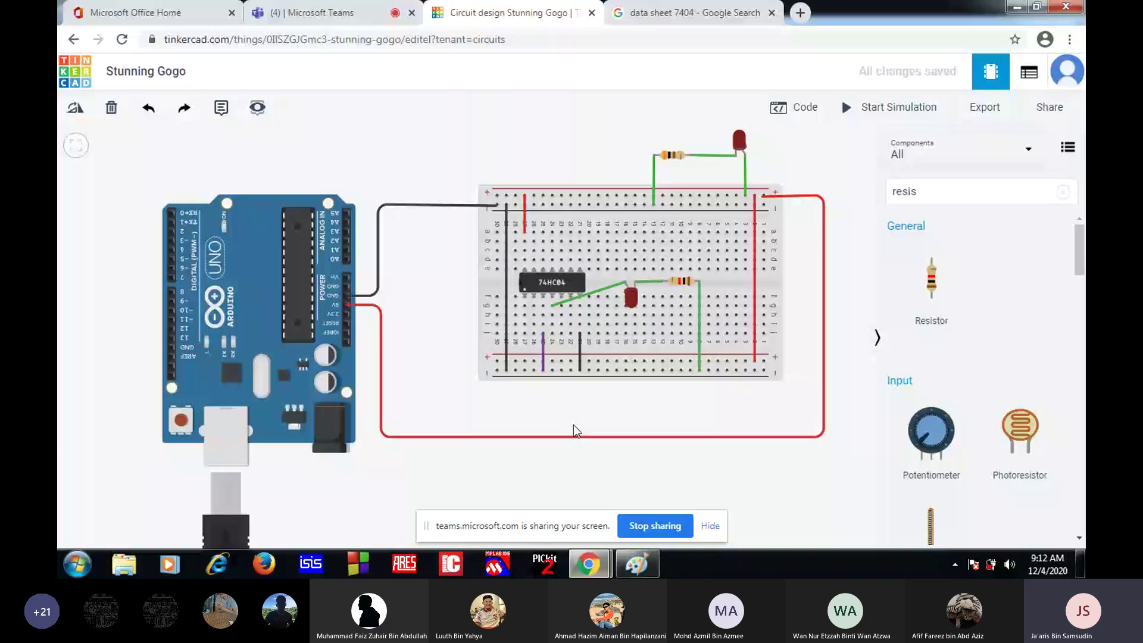
{"action": "left_click", "coordinate": [544, 357]}
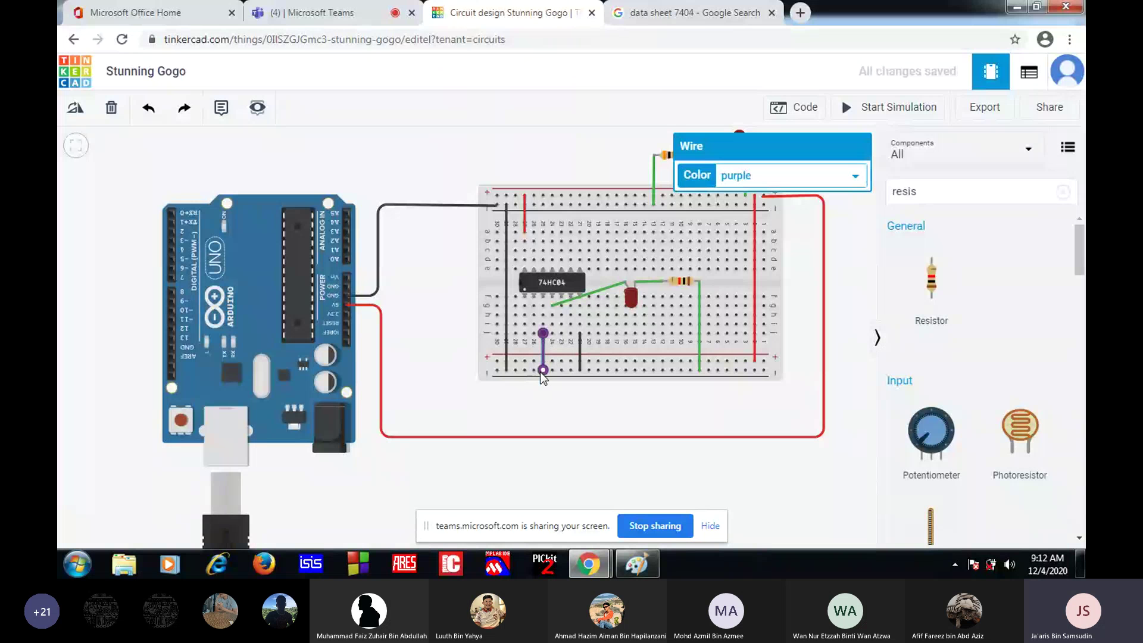
{"action": "left_click_drag", "start_coordinate": [544, 371], "coordinate": [544, 361]}
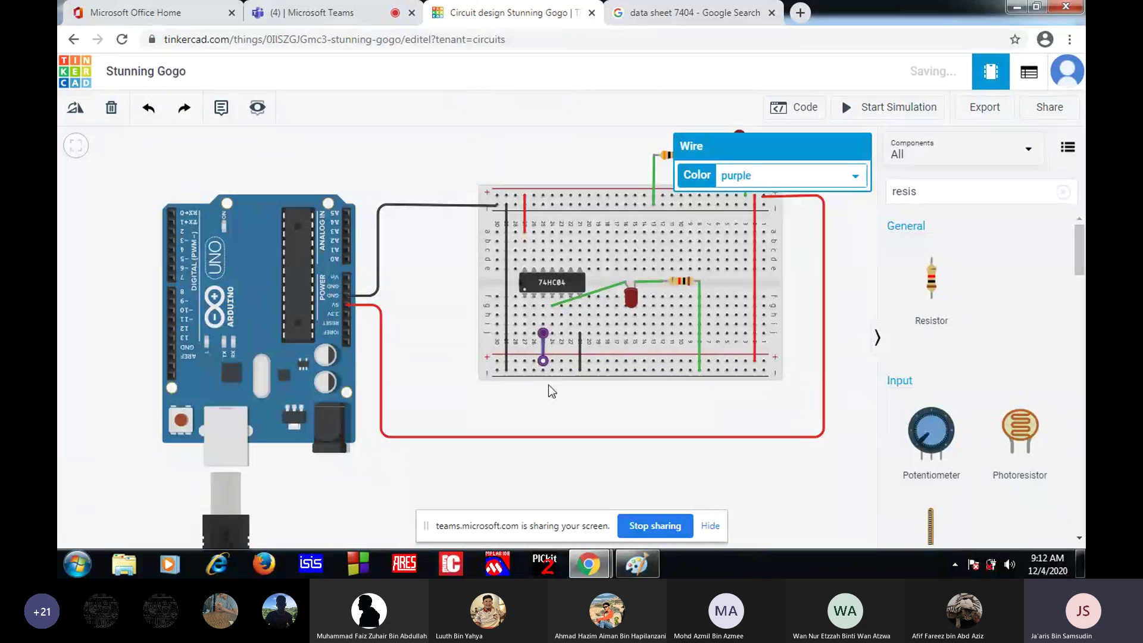
{"action": "left_click", "coordinate": [552, 400]}
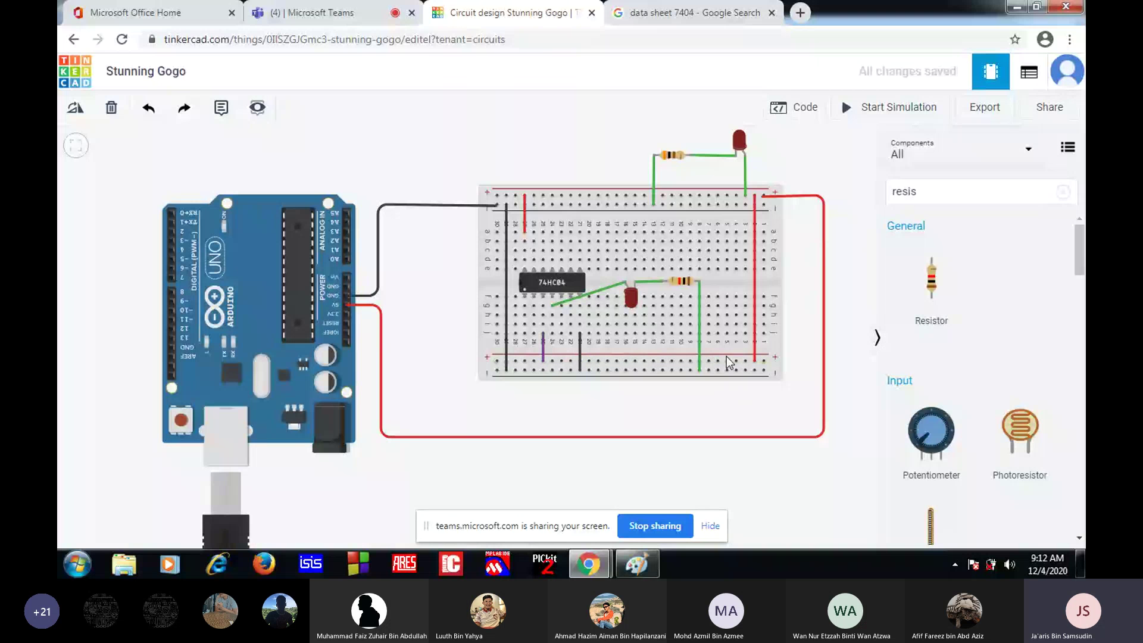
{"action": "left_click", "coordinate": [873, 112]}
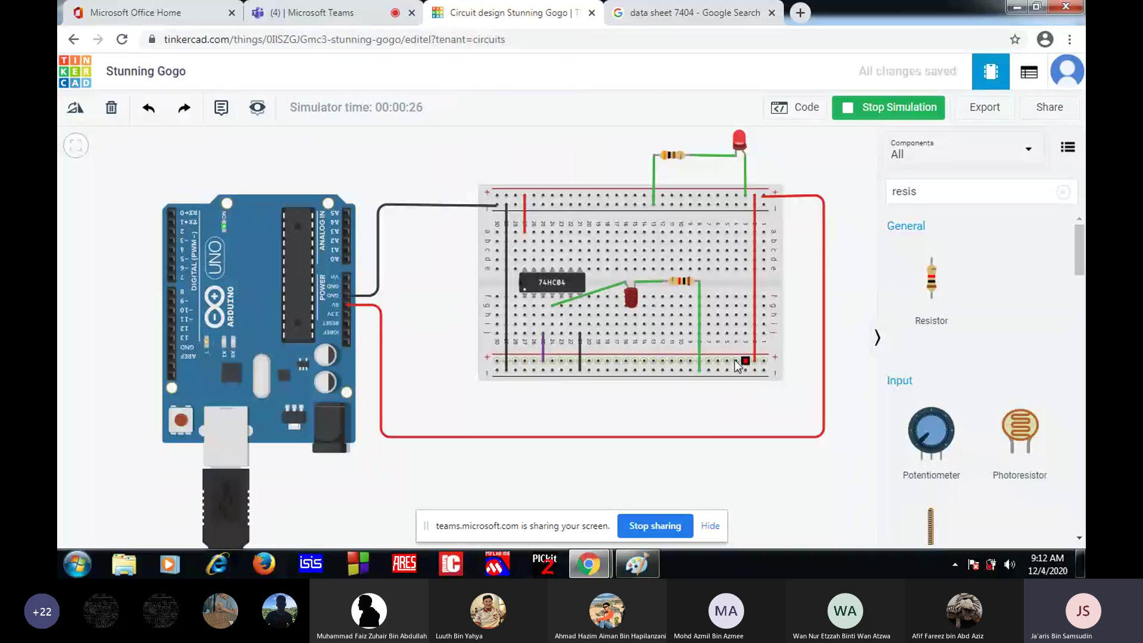
{"action": "left_click", "coordinate": [542, 355]}
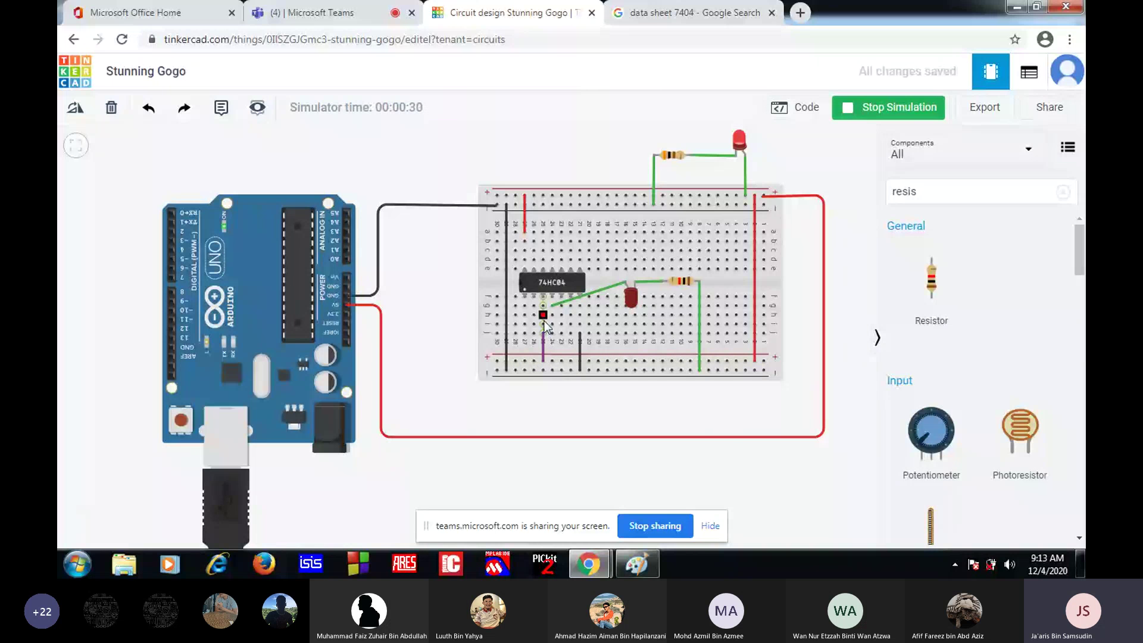
{"action": "left_click", "coordinate": [543, 332]}
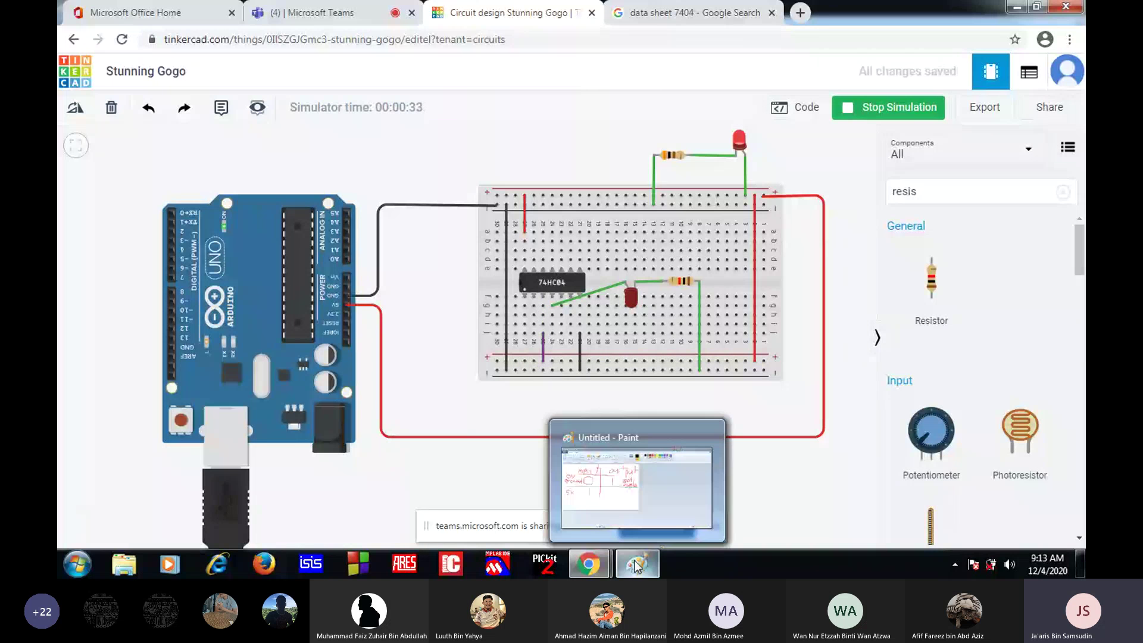
Switch to Paint and write a 0 with the note "led padam" in black in the second row under "output"
{"action": "left_click", "coordinate": [636, 566]}
{"action": "mouse_move", "coordinate": [419, 274]}
{"action": "left_mouse_down"}
{"action": "mouse_move", "coordinate": [429, 320]}
{"action": "mouse_move", "coordinate": [437, 281]}
{"action": "mouse_move", "coordinate": [409, 270]}
{"action": "left_mouse_up"}
{"action": "mouse_move", "coordinate": [482, 275]}
{"action": "left_mouse_down"}
{"action": "mouse_move", "coordinate": [482, 304]}
{"action": "mouse_move", "coordinate": [498, 284]}
{"action": "mouse_move", "coordinate": [506, 303]}
{"action": "mouse_move", "coordinate": [531, 280]}
{"action": "mouse_move", "coordinate": [534, 306]}
{"action": "mouse_move", "coordinate": [475, 350]}
{"action": "mouse_move", "coordinate": [485, 323]}
{"action": "mouse_move", "coordinate": [477, 335]}
{"action": "mouse_move", "coordinate": [529, 334]}
{"action": "mouse_move", "coordinate": [541, 319]}
{"action": "mouse_move", "coordinate": [551, 351]}
{"action": "mouse_move", "coordinate": [577, 322]}
{"action": "mouse_move", "coordinate": [580, 345]}
{"action": "left_mouse_up"}
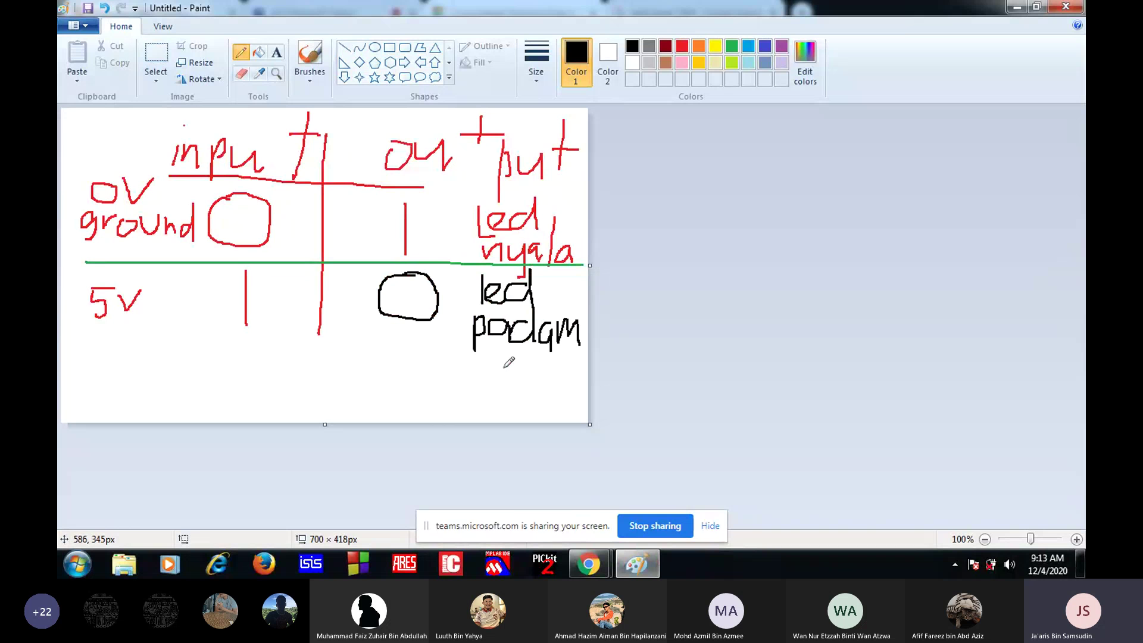
Compare the running Tinkercad circuit's input wire and LED with the completed truth table in Paint
{"action": "left_click", "coordinate": [589, 563]}
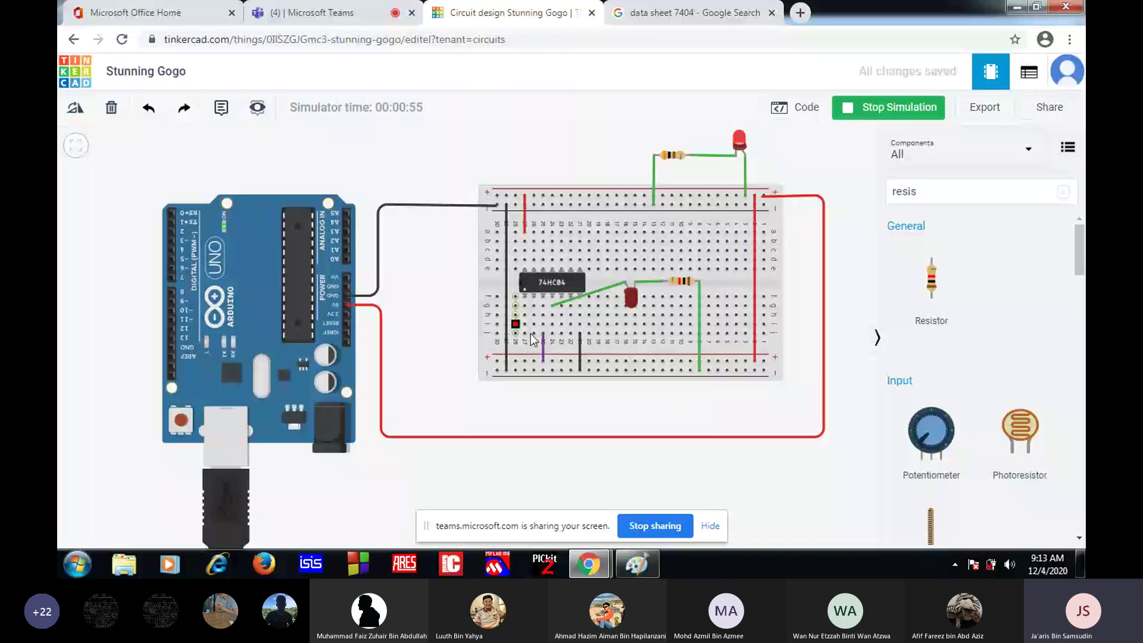
{"action": "left_click", "coordinate": [543, 359]}
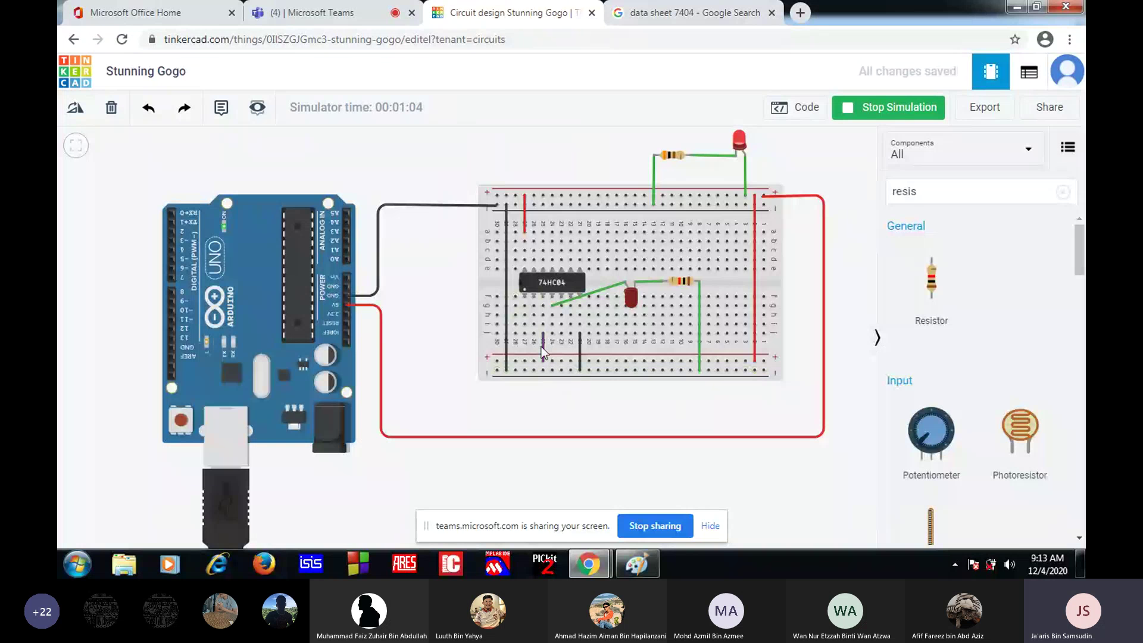
{"action": "left_click_drag", "start_coordinate": [542, 345], "coordinate": [543, 360]}
{"action": "left_click", "coordinate": [636, 563]}
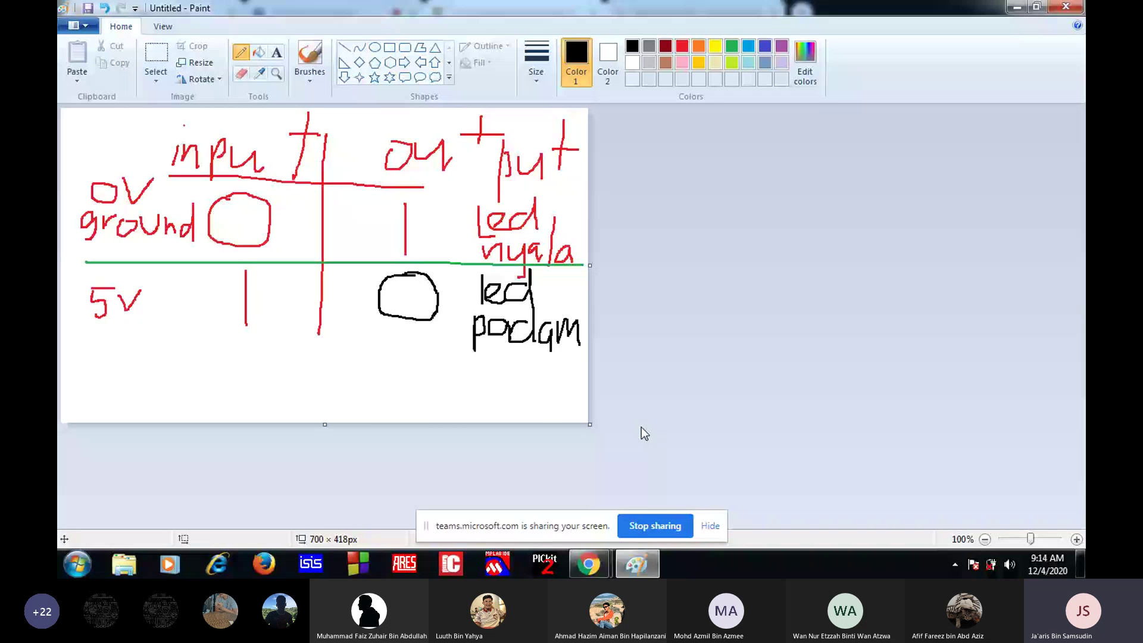
{"action": "left_click", "coordinate": [589, 564]}
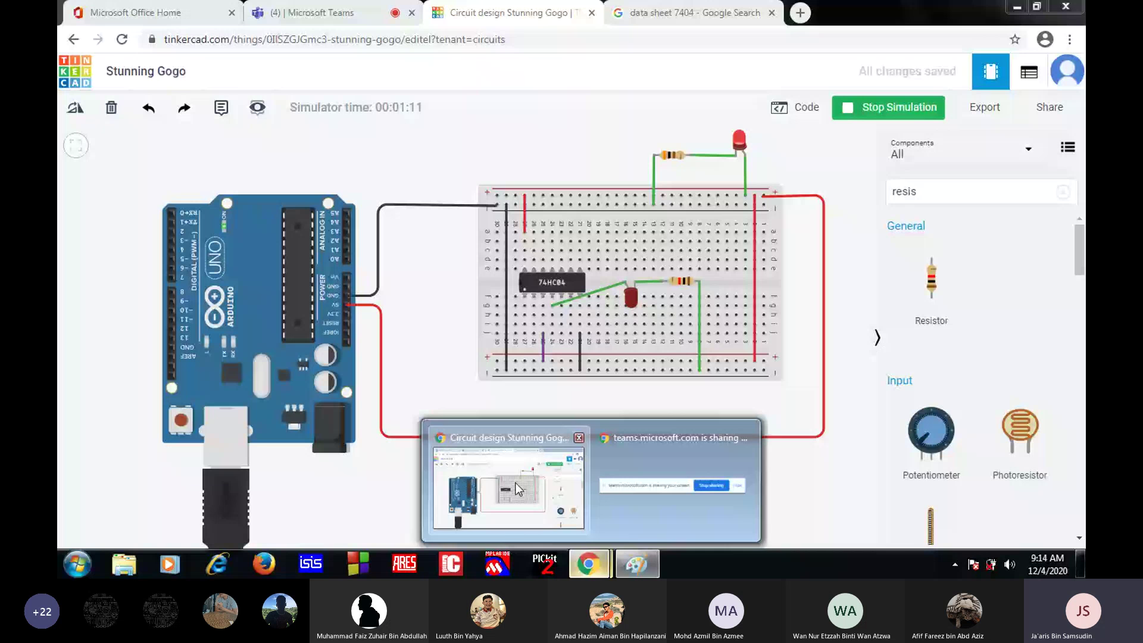
{"action": "left_click", "coordinate": [516, 483]}
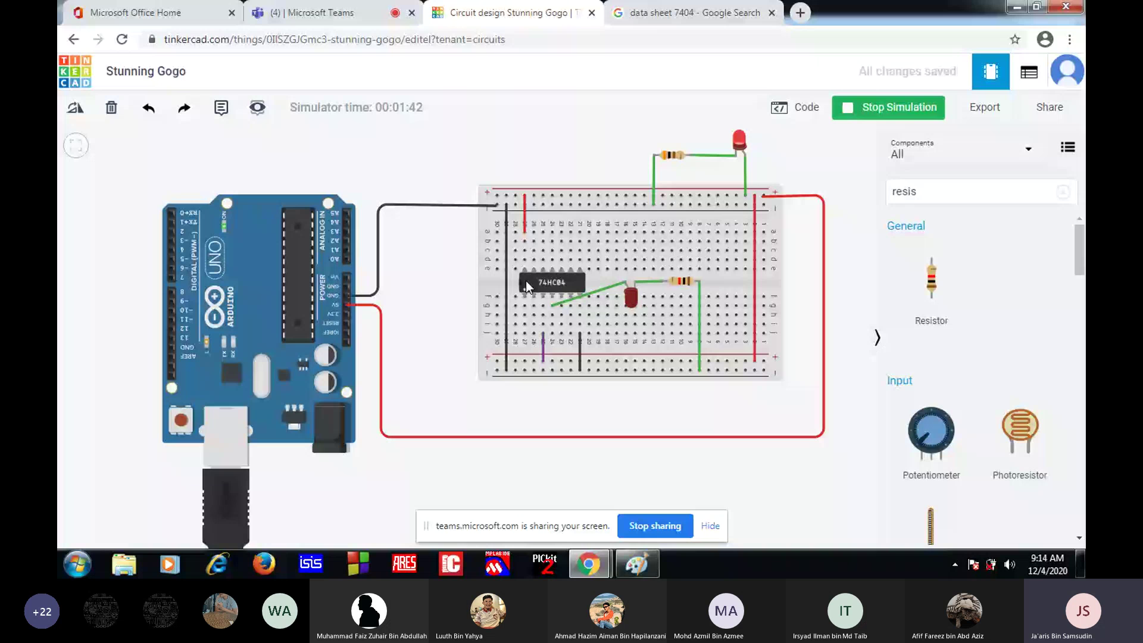
{"action": "key", "text": "alt+Tab"}
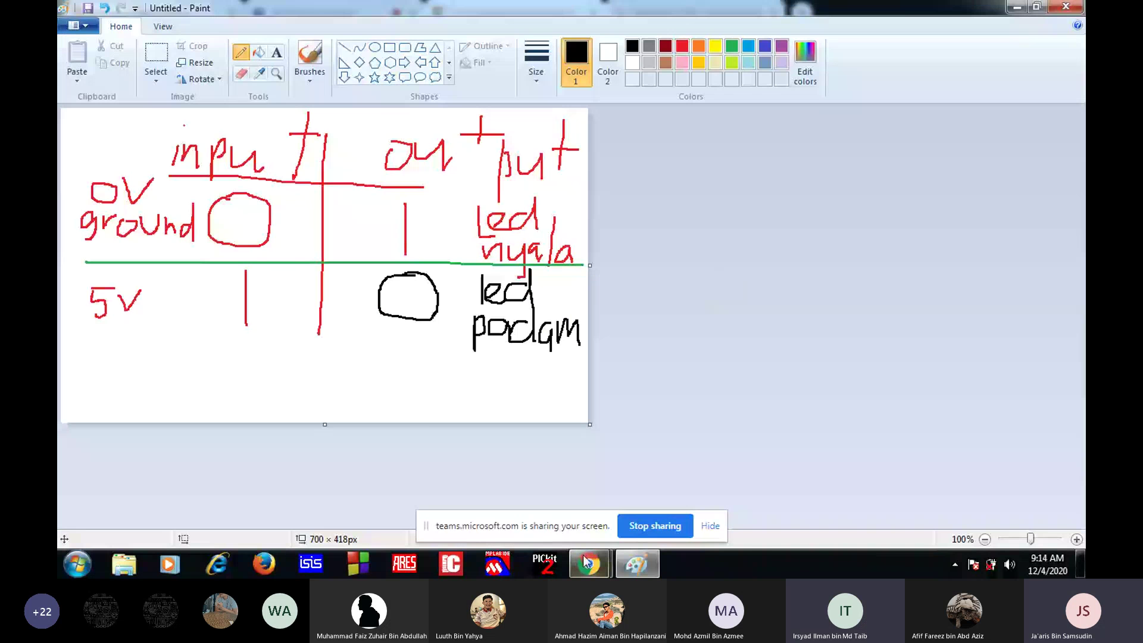
{"action": "mouse_move", "coordinate": [583, 555]}
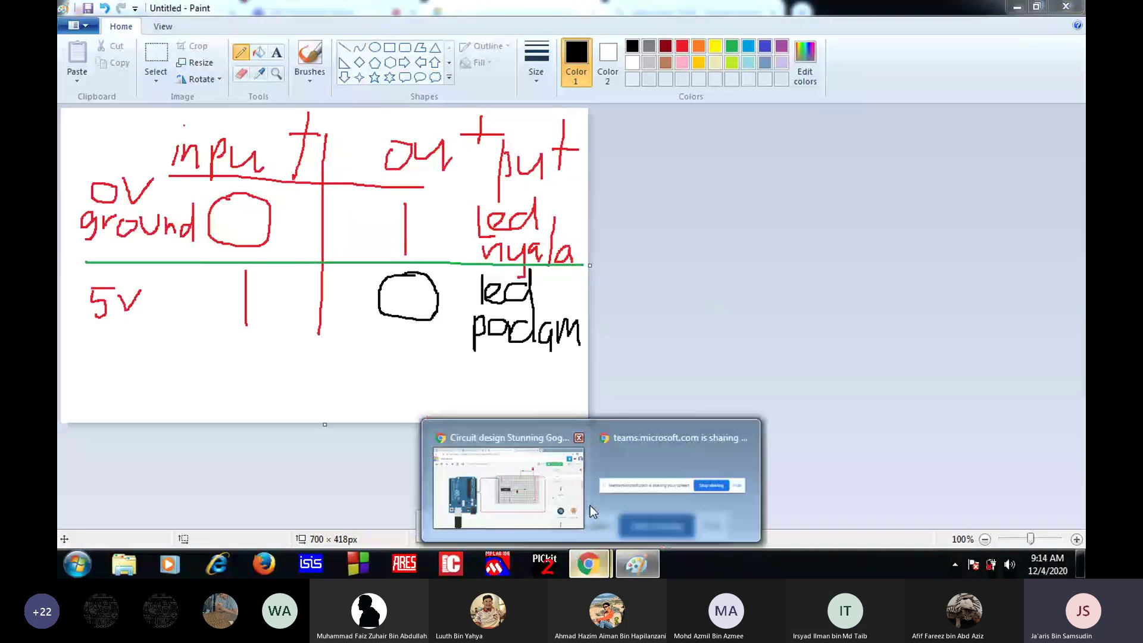
{"action": "left_click", "coordinate": [589, 505]}
Examine the IC 7404 pin diagram in the data sheet search results, and minimize the Paint truth table
{"action": "left_click", "coordinate": [694, 16]}
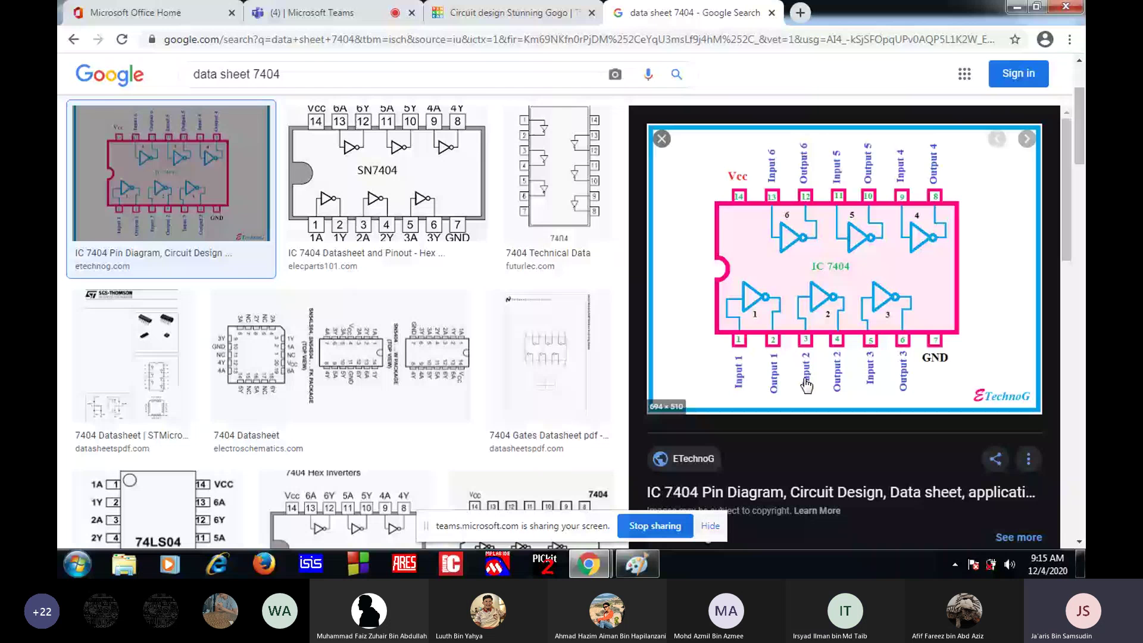
{"action": "key", "text": "alt+Tab"}
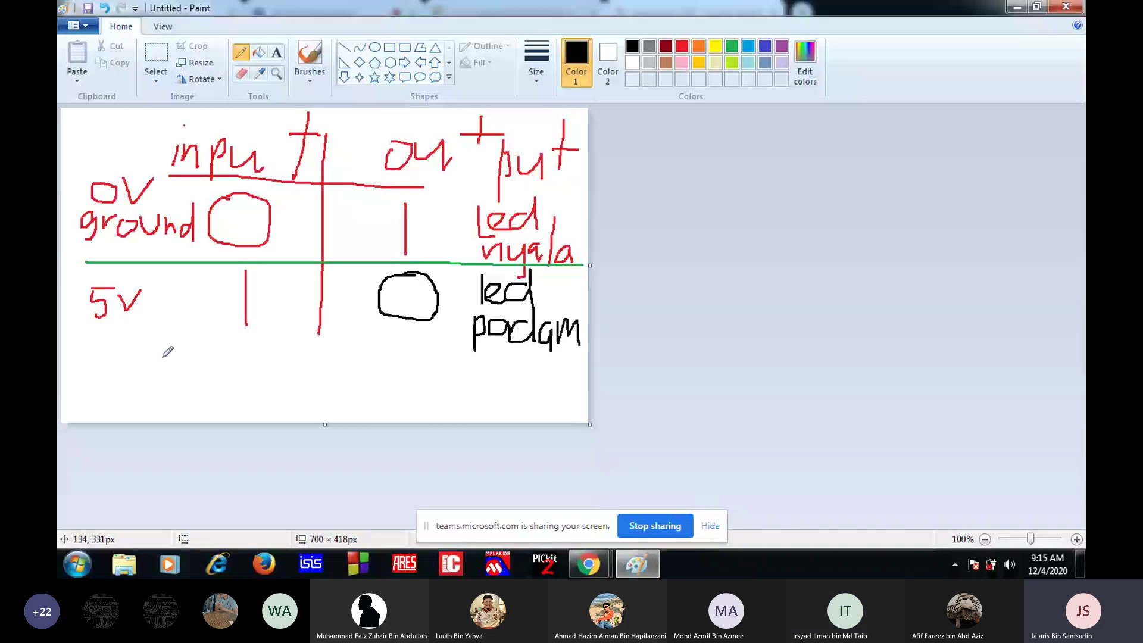
{"action": "left_click", "coordinate": [1016, 7]}
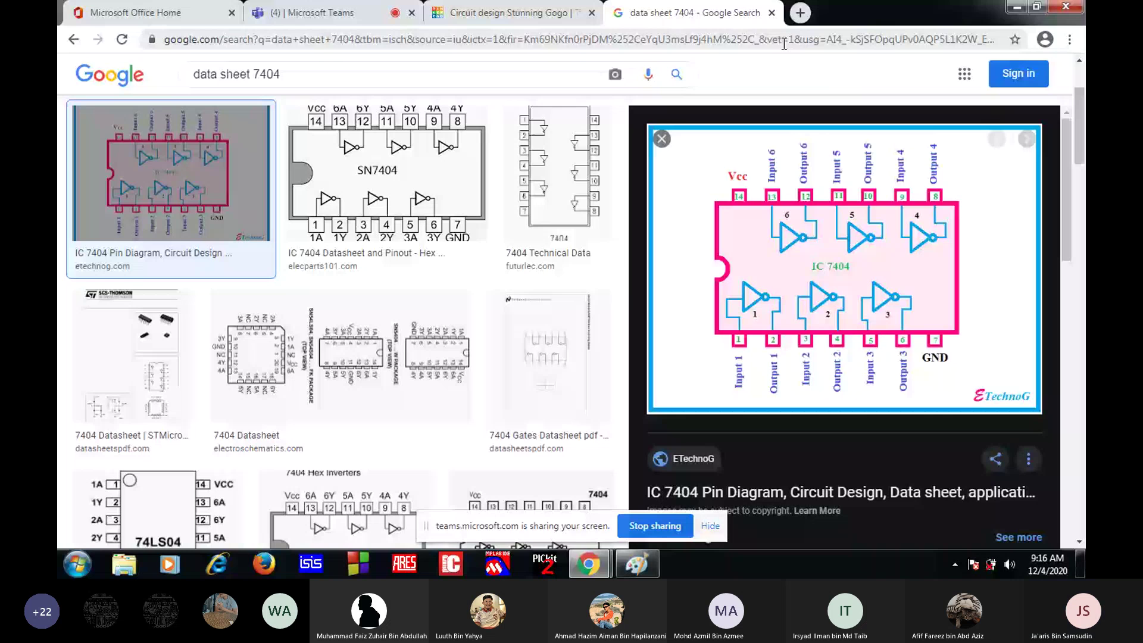
Open the JS 1a.png image from the desktop to view Table 1.1, and close it
{"action": "key", "text": "super+d"}
{"action": "double_click", "coordinate": [592, 346]}
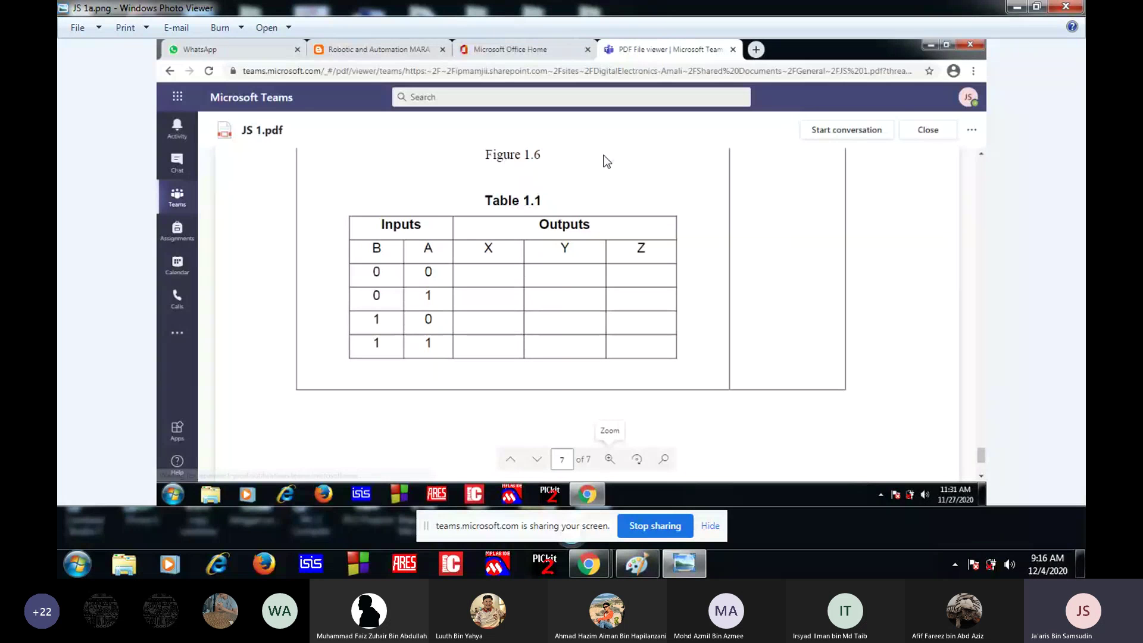
{"action": "left_click", "coordinate": [1067, 8]}
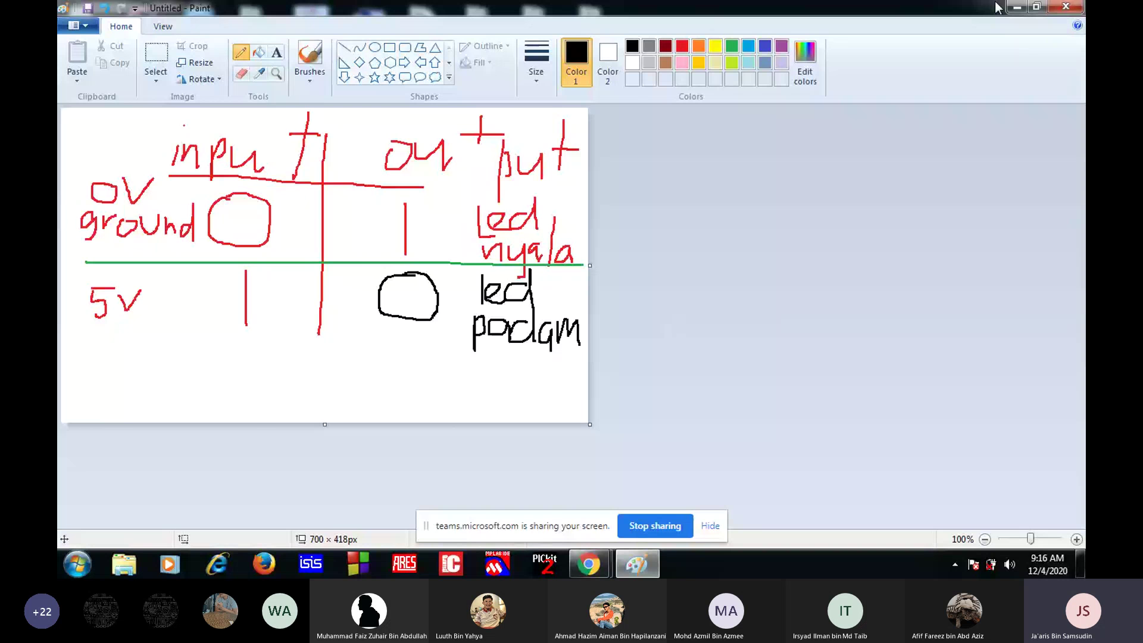
Minimize the Paint truth table, start Microsoft Word 2010 with a blank document, and dismiss the Office activation wizard
{"action": "left_click", "coordinate": [1017, 7]}
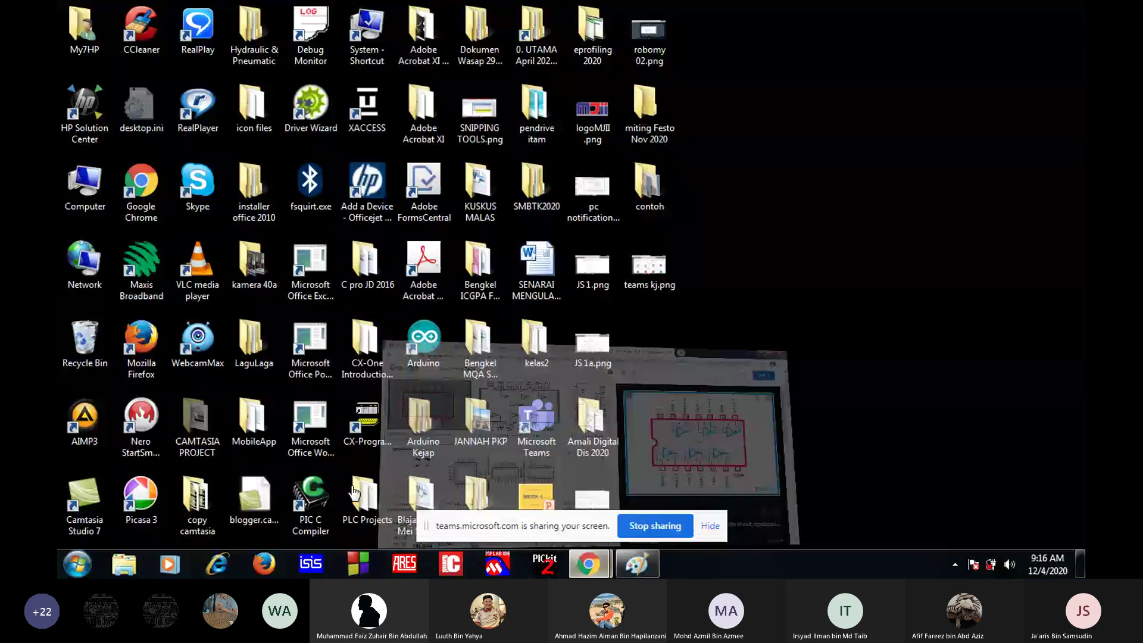
{"action": "left_click", "coordinate": [78, 564]}
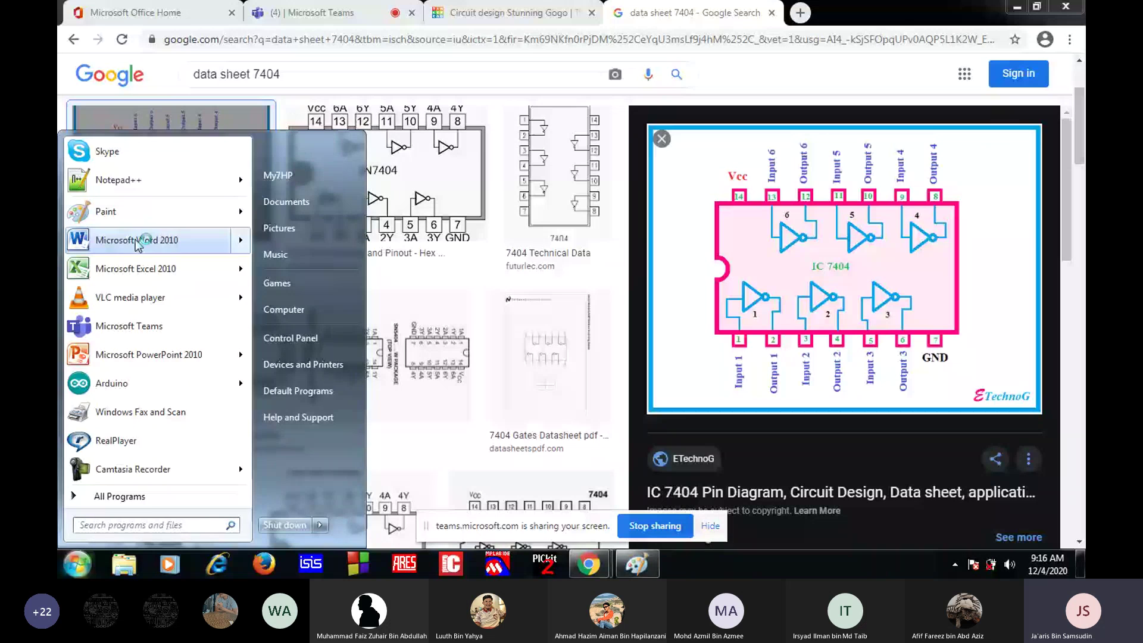
{"action": "mouse_move", "coordinate": [138, 245]}
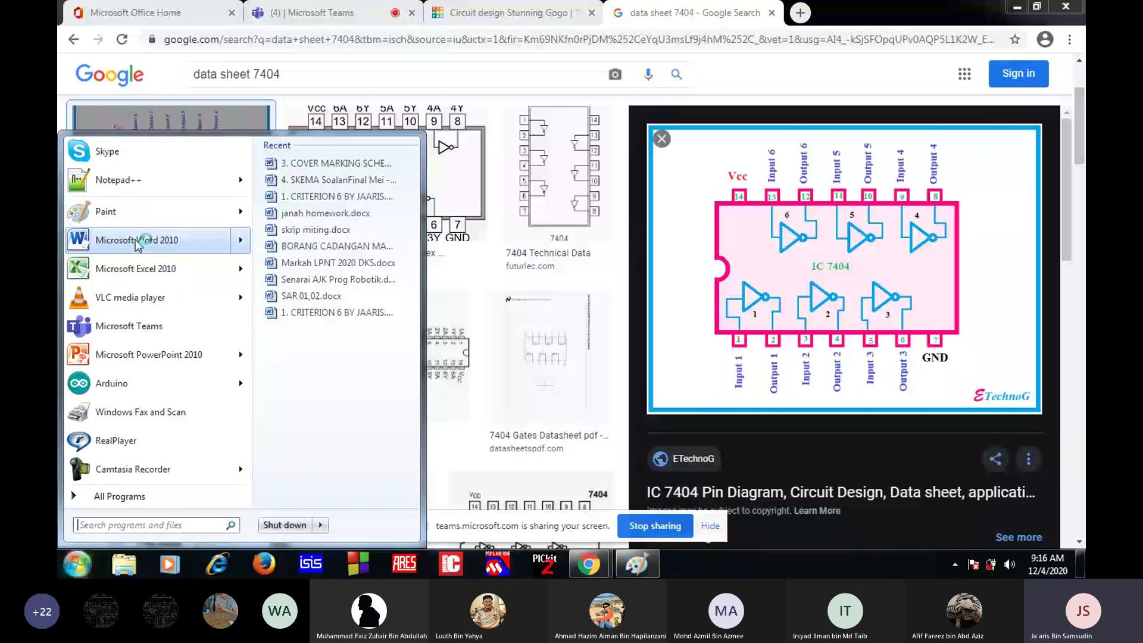
{"action": "left_click", "coordinate": [138, 241]}
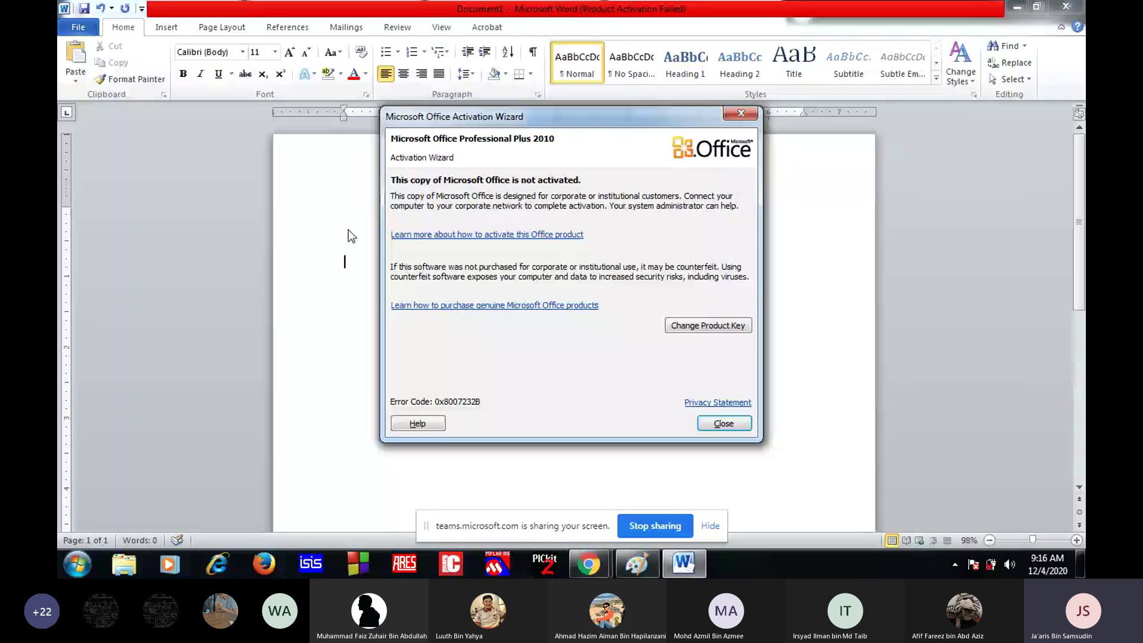
{"action": "key", "text": "Escape"}
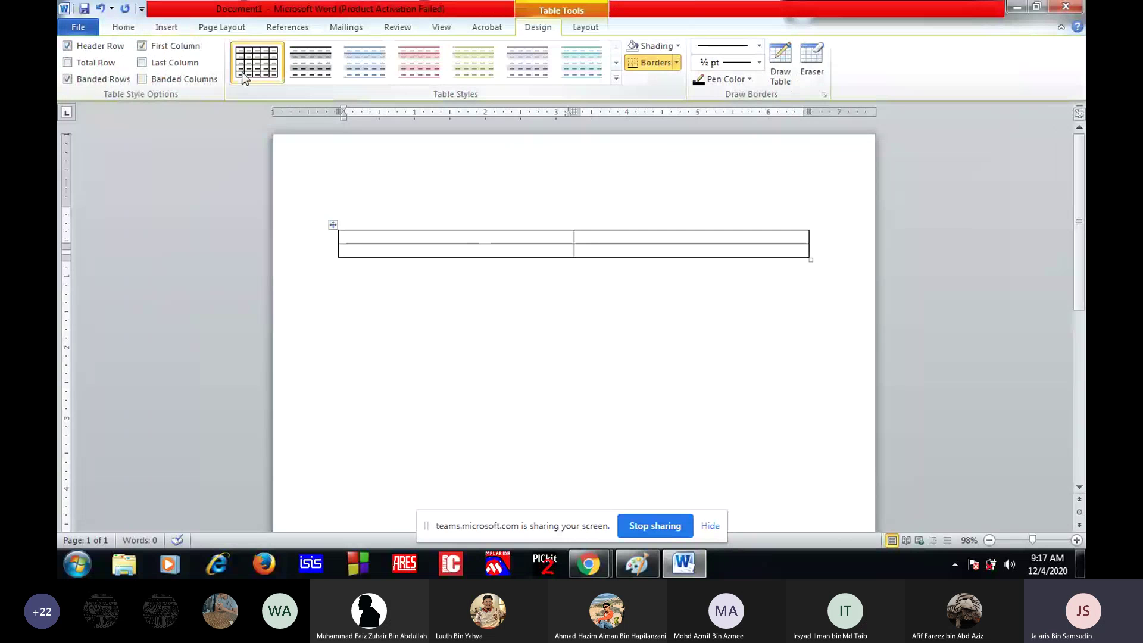
Add a third row to the two-column table and narrow the table to about 2.8 inches wide
{"action": "left_click", "coordinate": [818, 249]}
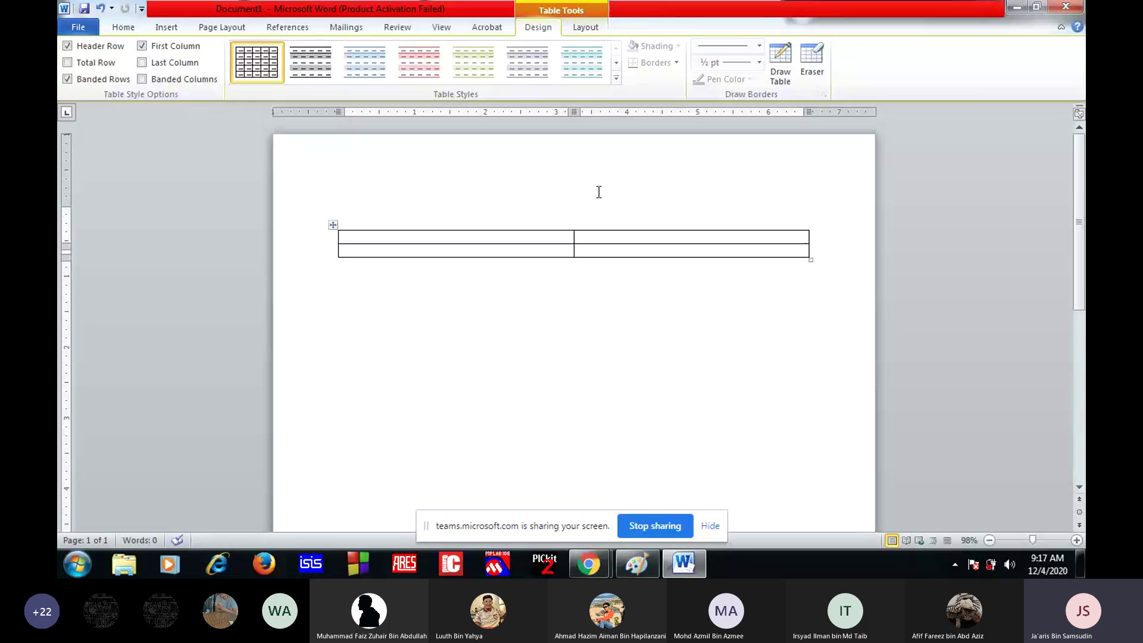
{"action": "left_click", "coordinate": [941, 294]}
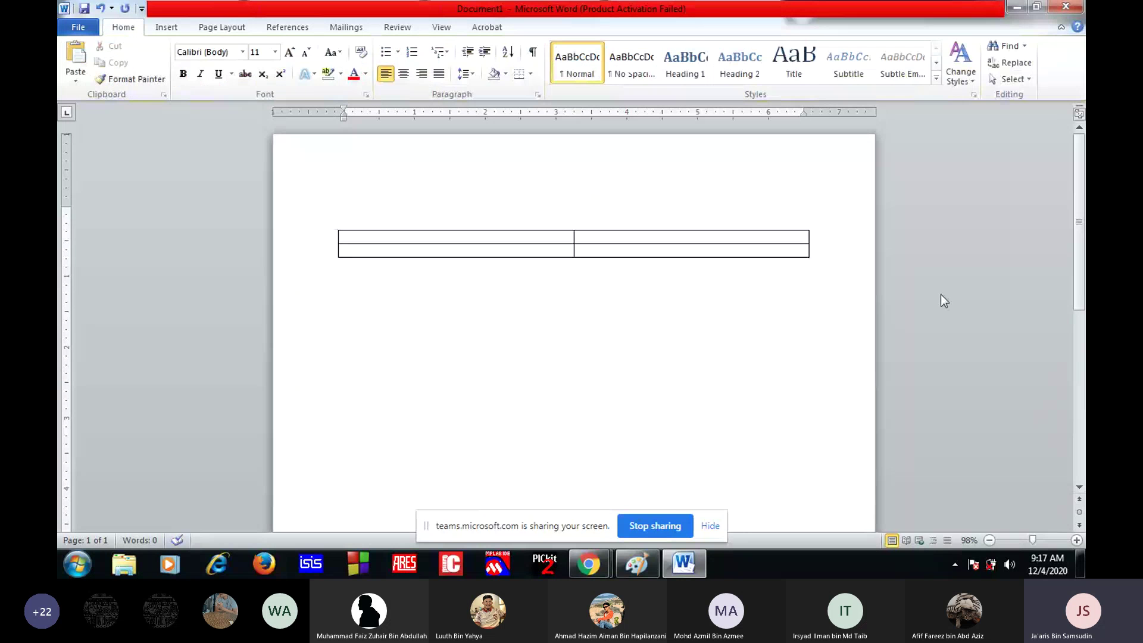
{"action": "left_click", "coordinate": [817, 249]}
{"action": "key", "text": "Return"}
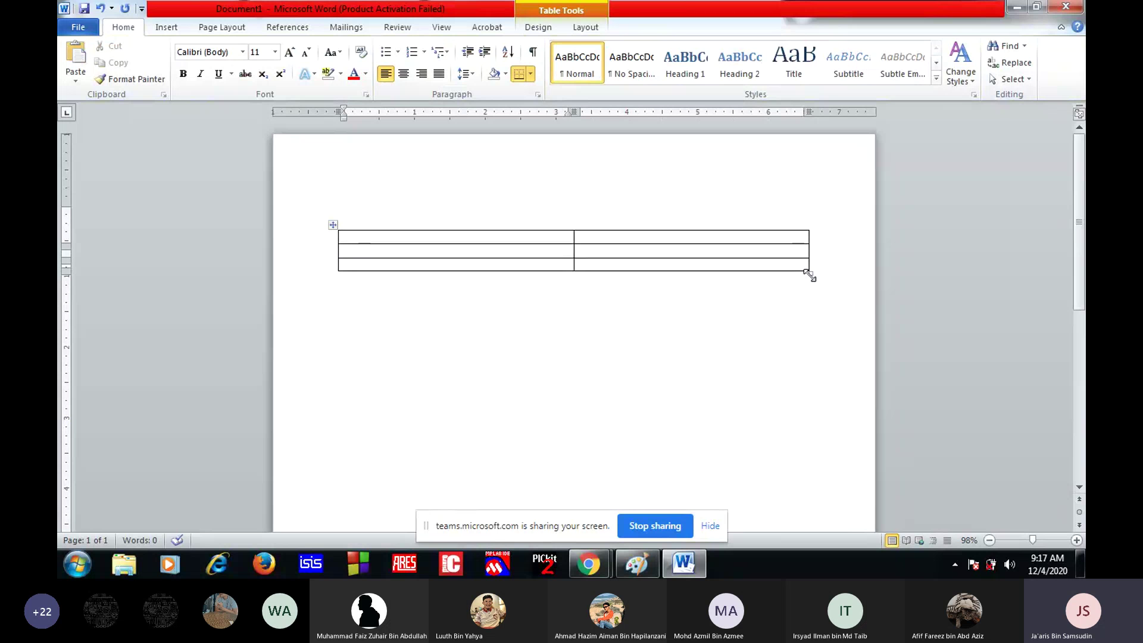
{"action": "left_click_drag", "start_coordinate": [810, 276], "coordinate": [752, 274]}
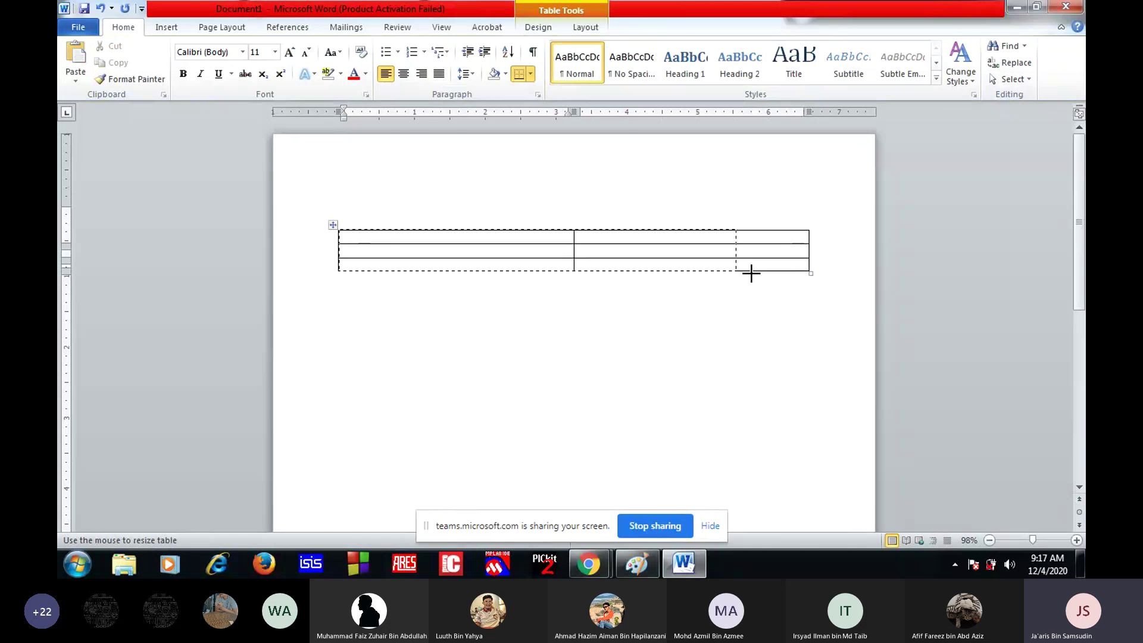
Check the Tinkercad circuit in the browser, and return to Word to title the table "Truth table"
{"action": "key", "text": "alt+Tab"}
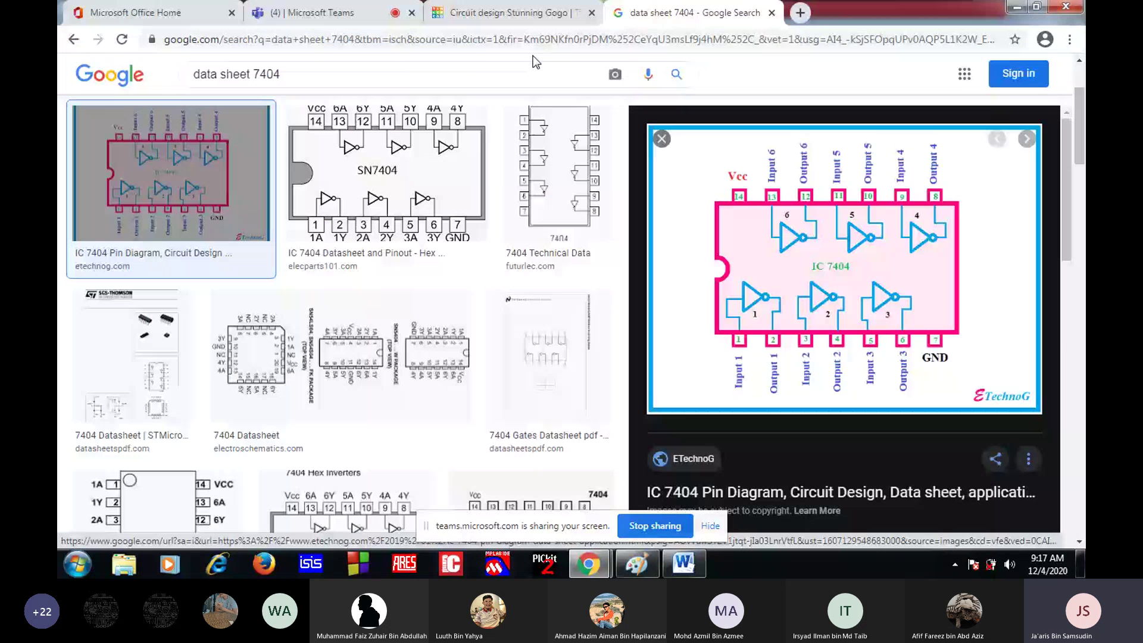
{"action": "left_click", "coordinate": [522, 13]}
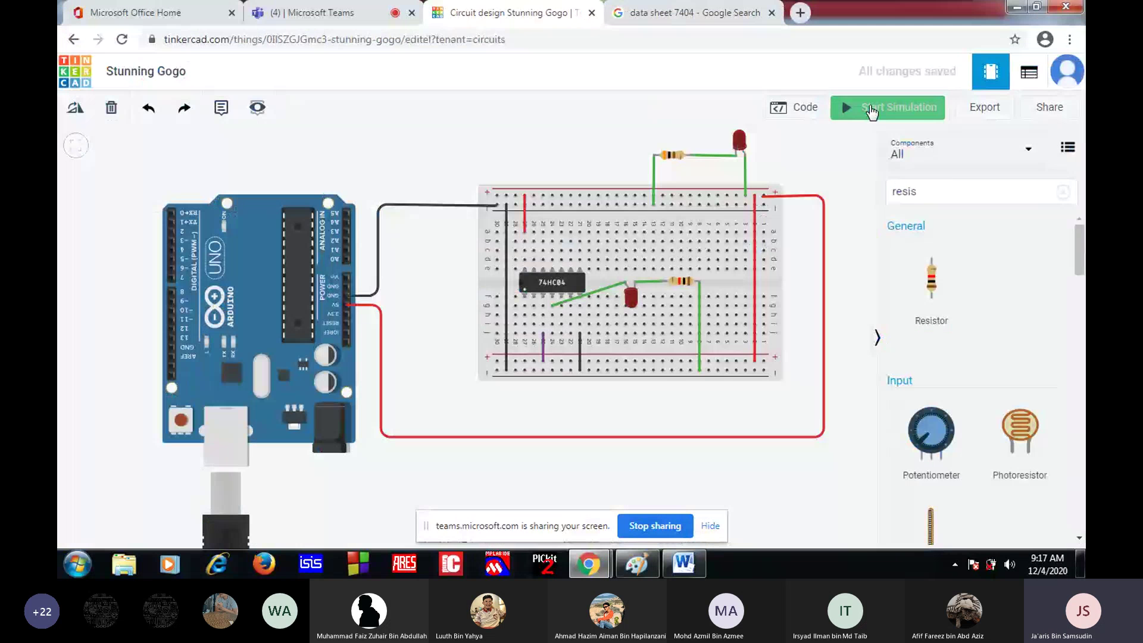
{"action": "left_click", "coordinate": [685, 564]}
{"action": "type", "text": "tr"}
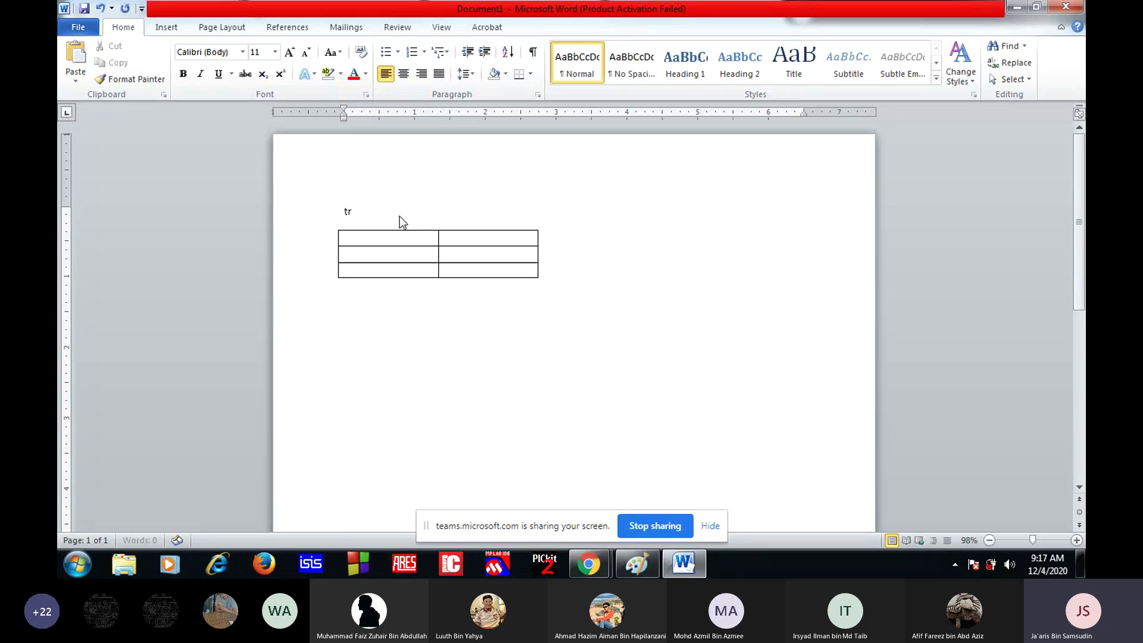
{"action": "type", "text": "uth table"}
Label the table's two header cells "input" and "output"
{"action": "left_click", "coordinate": [414, 236]}
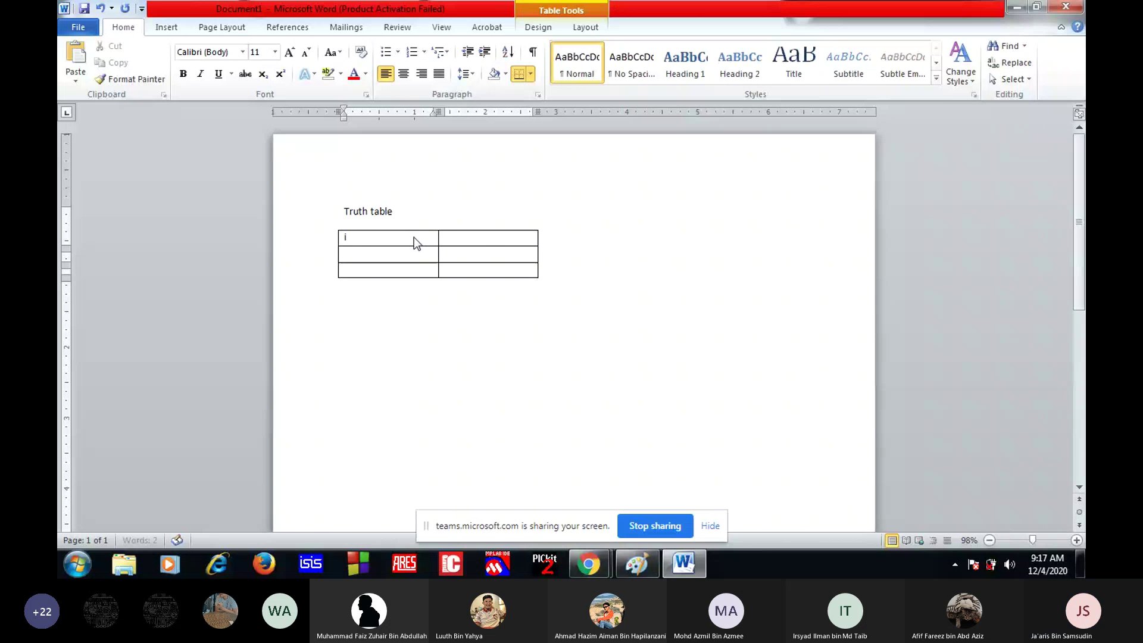
{"action": "type", "text": "input"}
{"action": "left_click", "coordinate": [488, 238]}
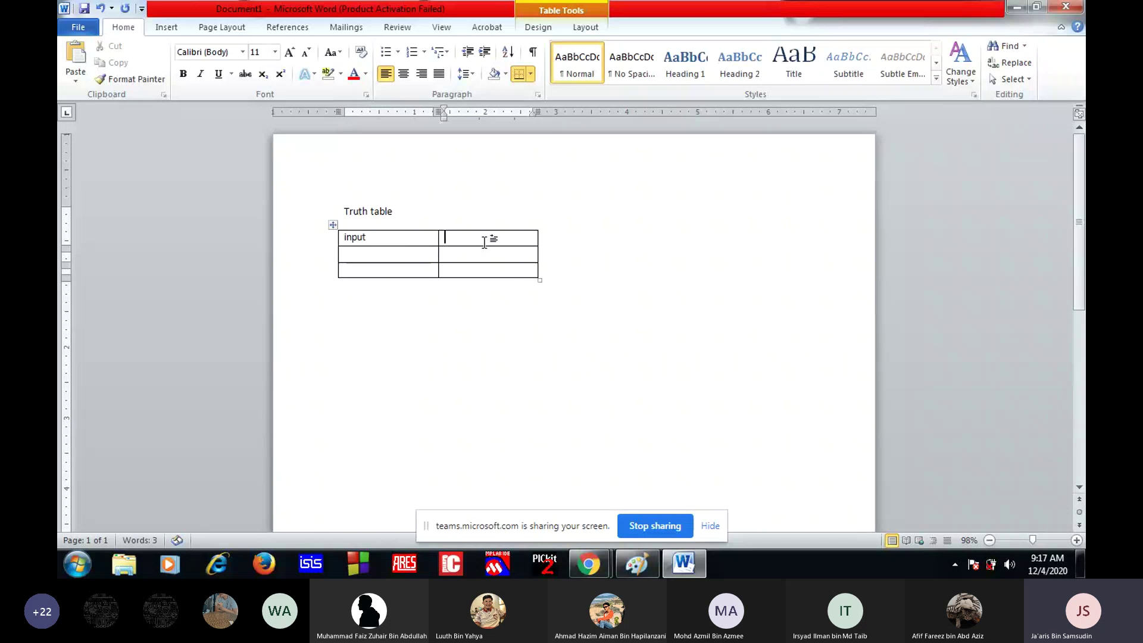
{"action": "type", "text": "output"}
Fill the two cells under "input" with 0 and 1
{"action": "left_click", "coordinate": [409, 252]}
{"action": "type", "text": "0"}
{"action": "left_click", "coordinate": [387, 270]}
{"action": "type", "text": "0"}
{"action": "left_click", "coordinate": [383, 301]}
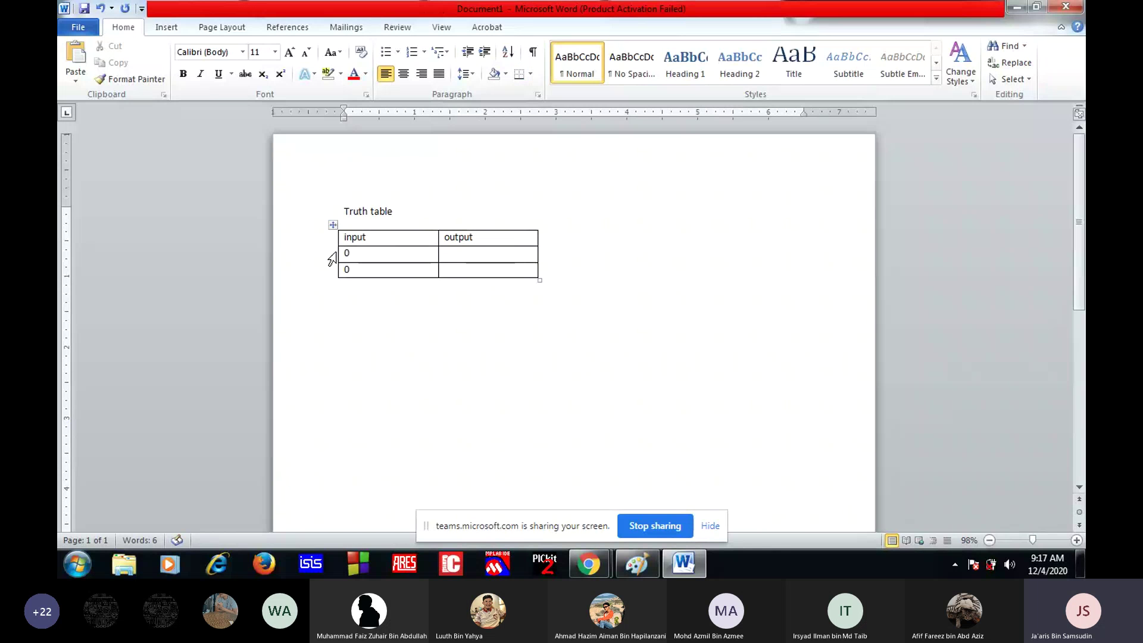
{"action": "left_click", "coordinate": [365, 272]}
{"action": "key", "text": "BackSpace"}
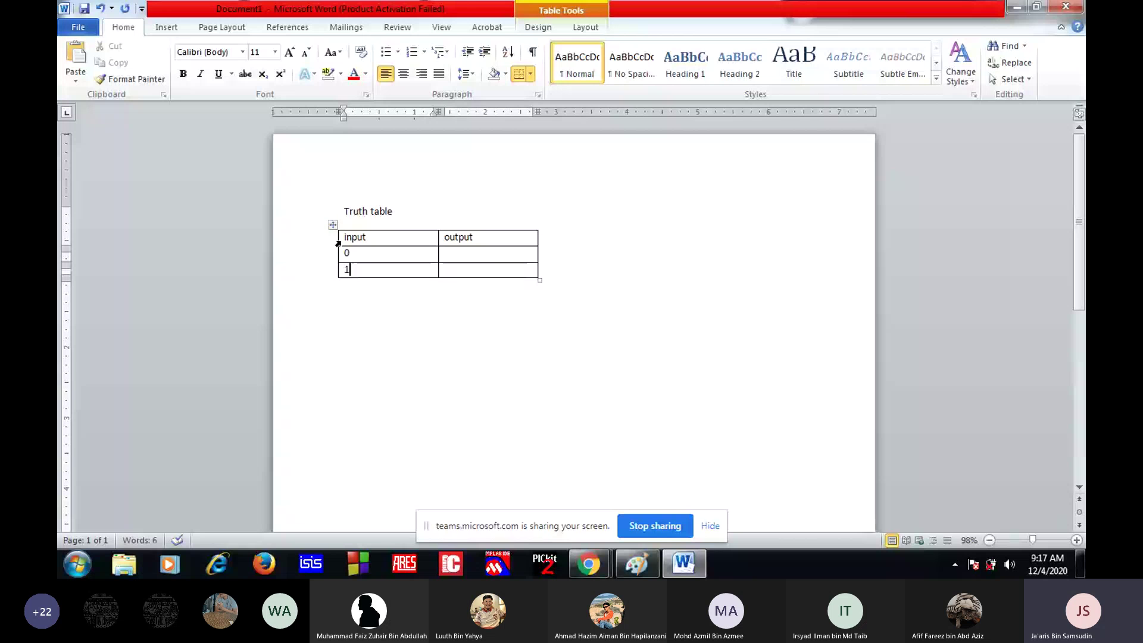
{"action": "type", "text": "1"}
Center the text in all table cells and extend the title to "Truth table : NOT gate"
{"action": "left_click", "coordinate": [333, 226]}
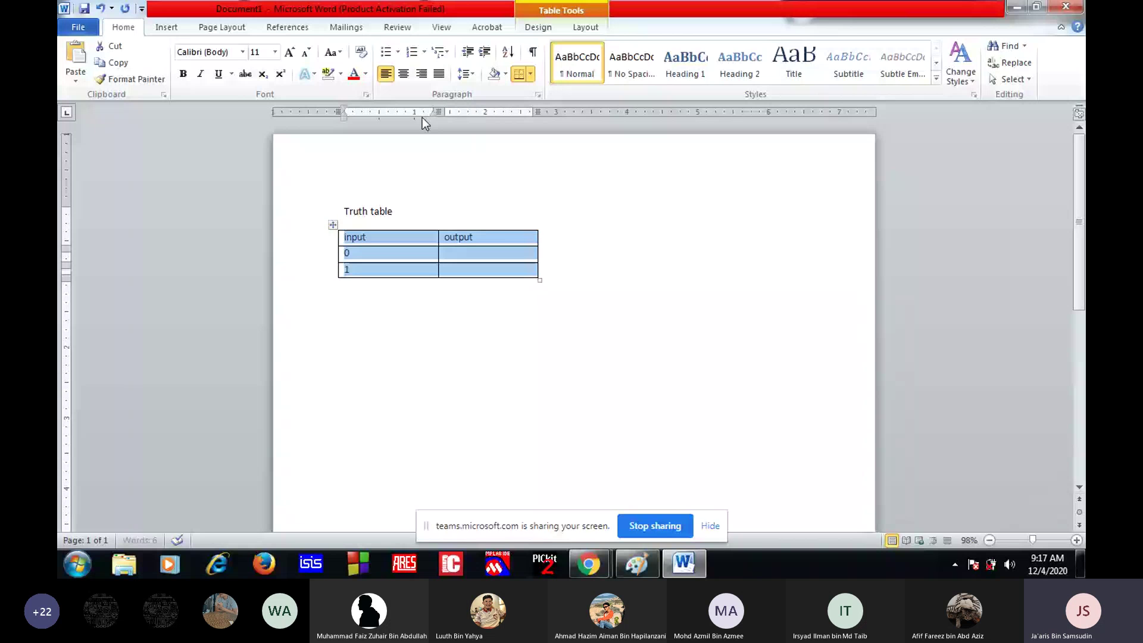
{"action": "key", "text": "ctrl+e"}
{"action": "left_click", "coordinate": [469, 211]}
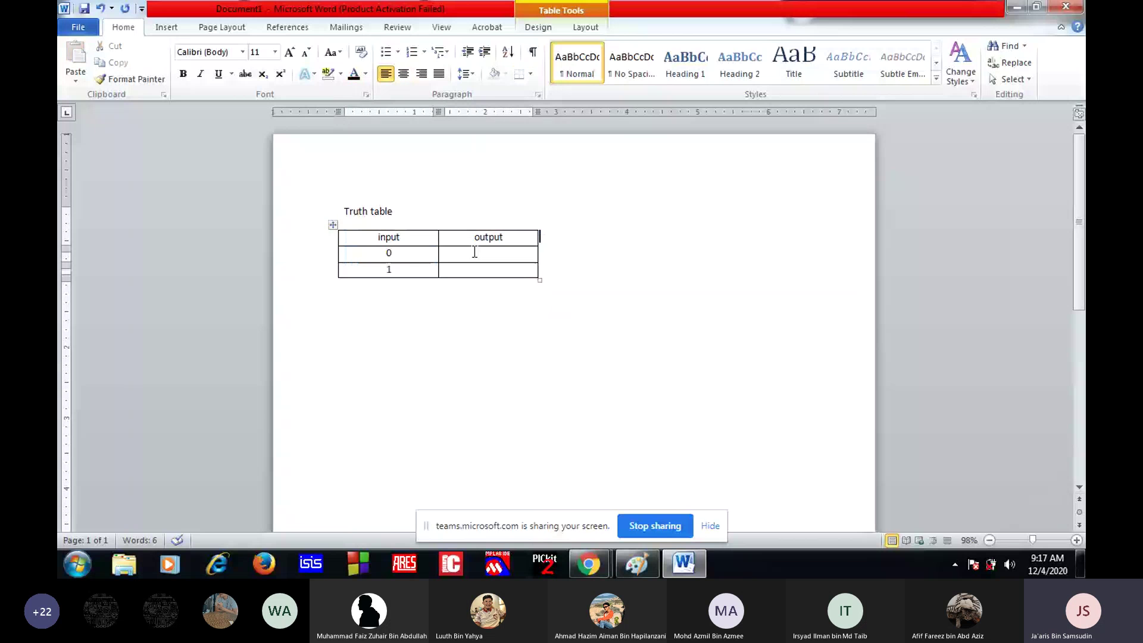
{"action": "left_click", "coordinate": [469, 211]}
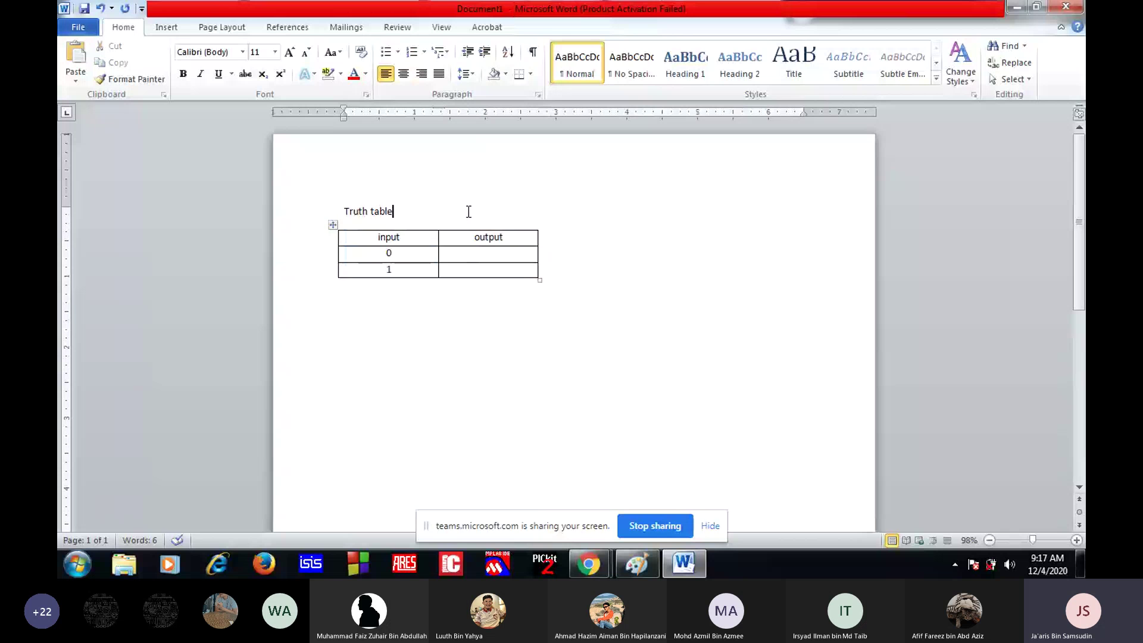
{"action": "type", "text": ": NOT gate"}
Duplicate the NOT gate title and truth table below the original
{"action": "key", "text": "ctrl+a"}
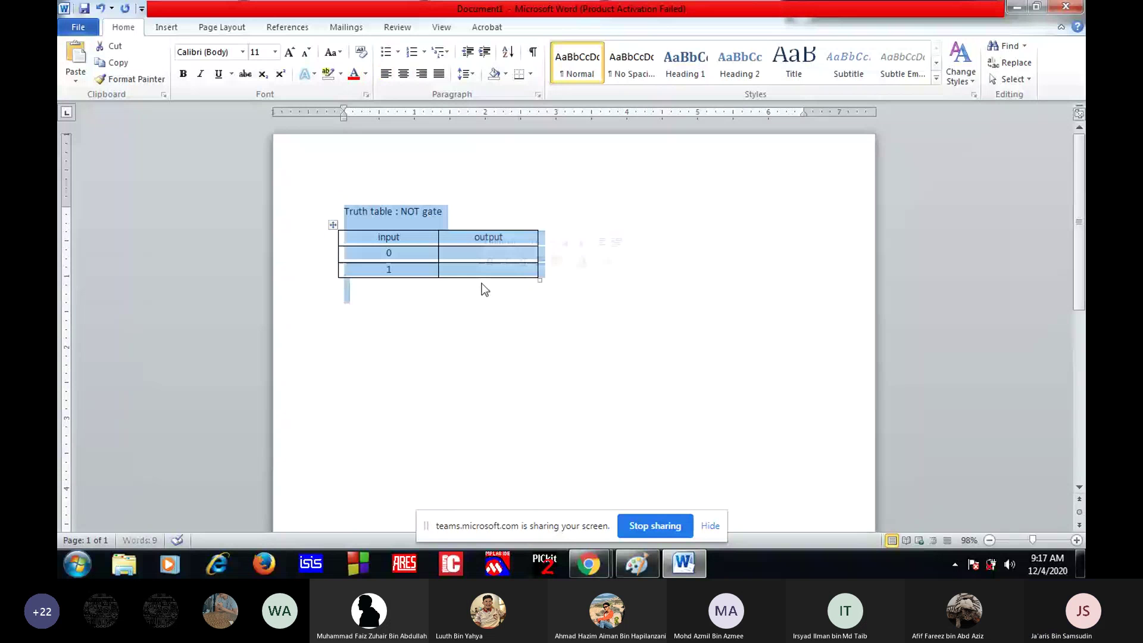
{"action": "key", "text": "ctrl+c"}
{"action": "left_click", "coordinate": [441, 317]}
{"action": "key", "text": "ctrl+v"}
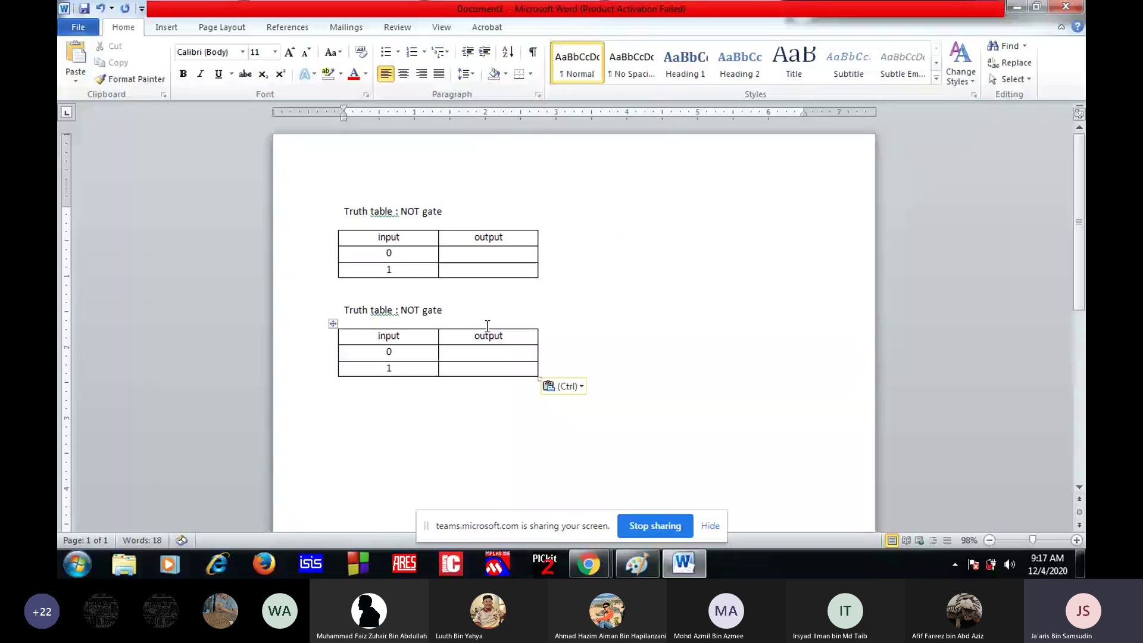
Copy the "output" column of the second table and paste it as a third column after the existing one
{"action": "left_click", "coordinate": [451, 335]}
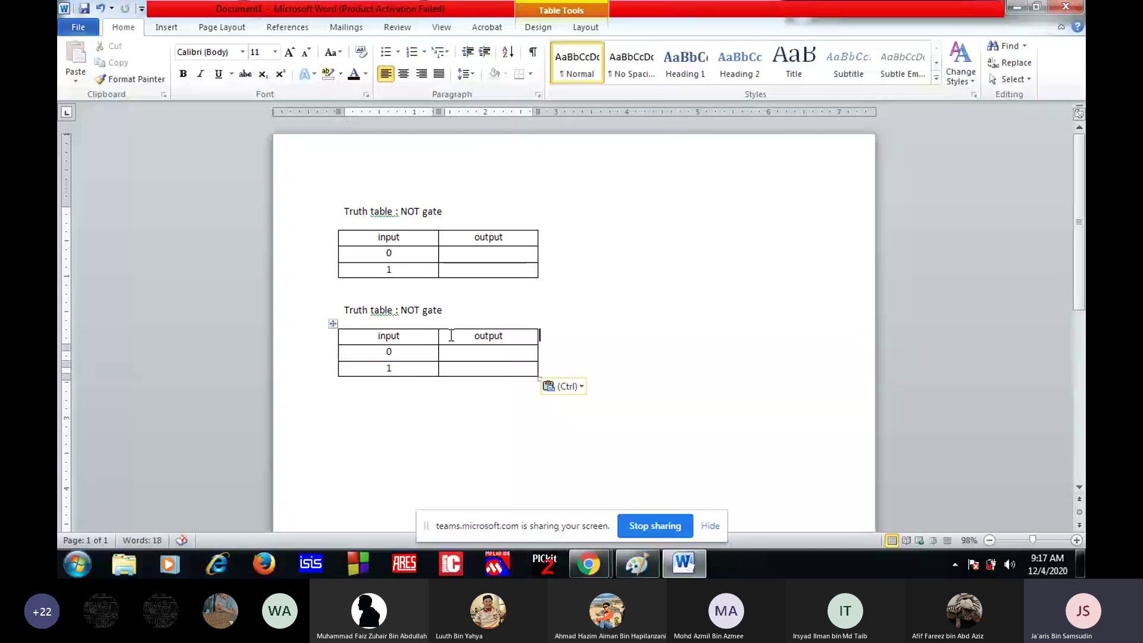
{"action": "left_click_drag", "start_coordinate": [451, 336], "coordinate": [451, 373]}
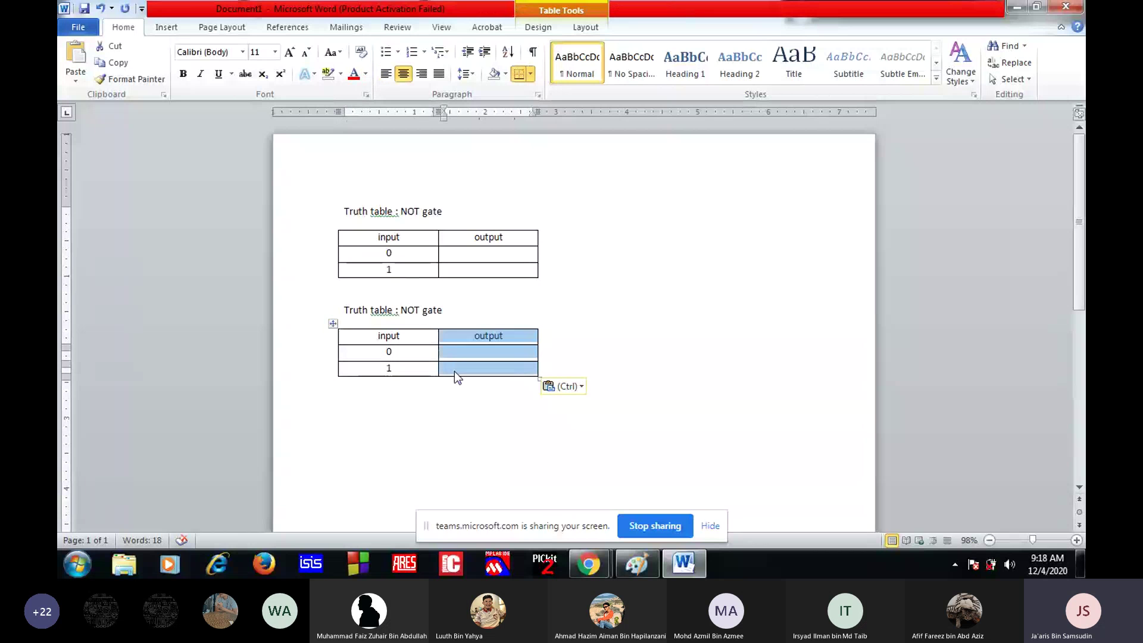
{"action": "key", "text": "ctrl+c"}
{"action": "left_click", "coordinate": [560, 342]}
{"action": "type", "text": "v"}
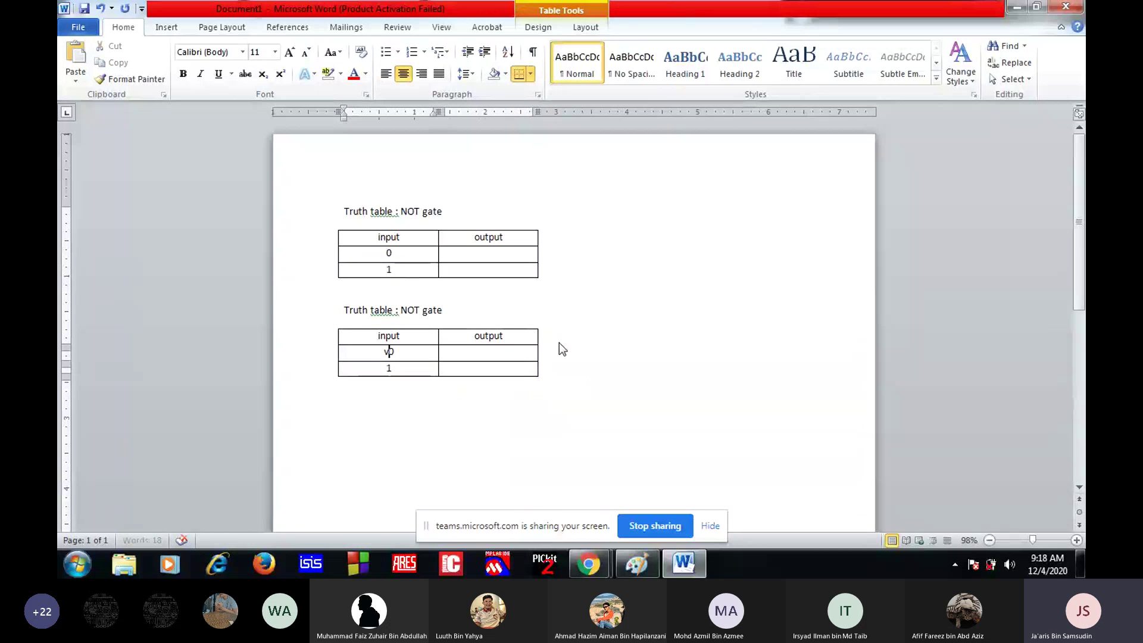
{"action": "key", "text": "BackSpace"}
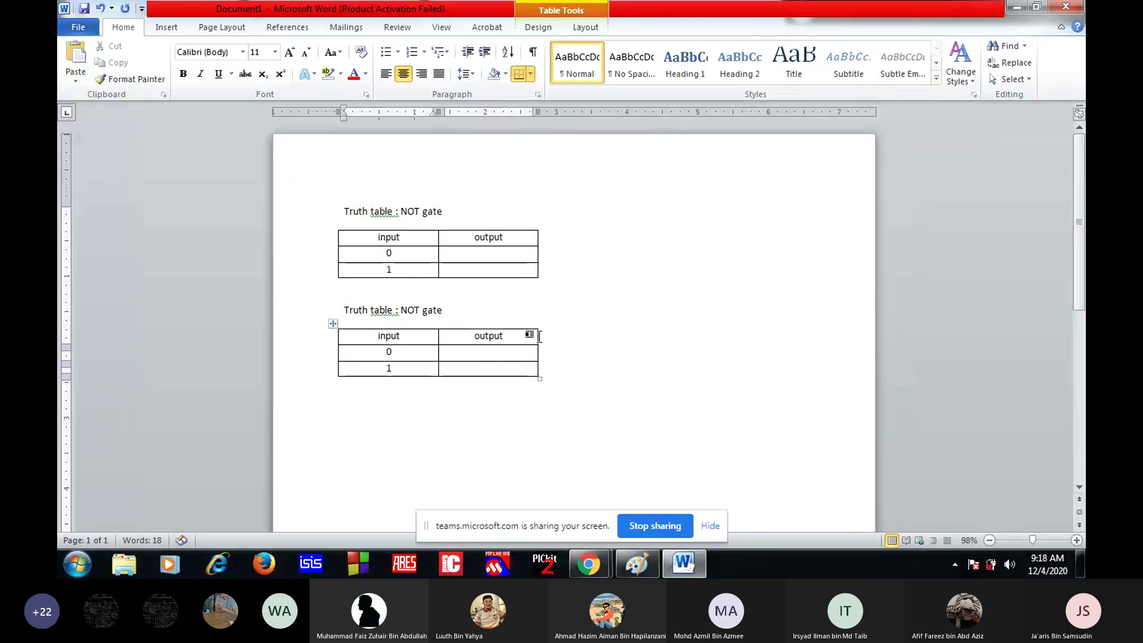
{"action": "left_click", "coordinate": [539, 337]}
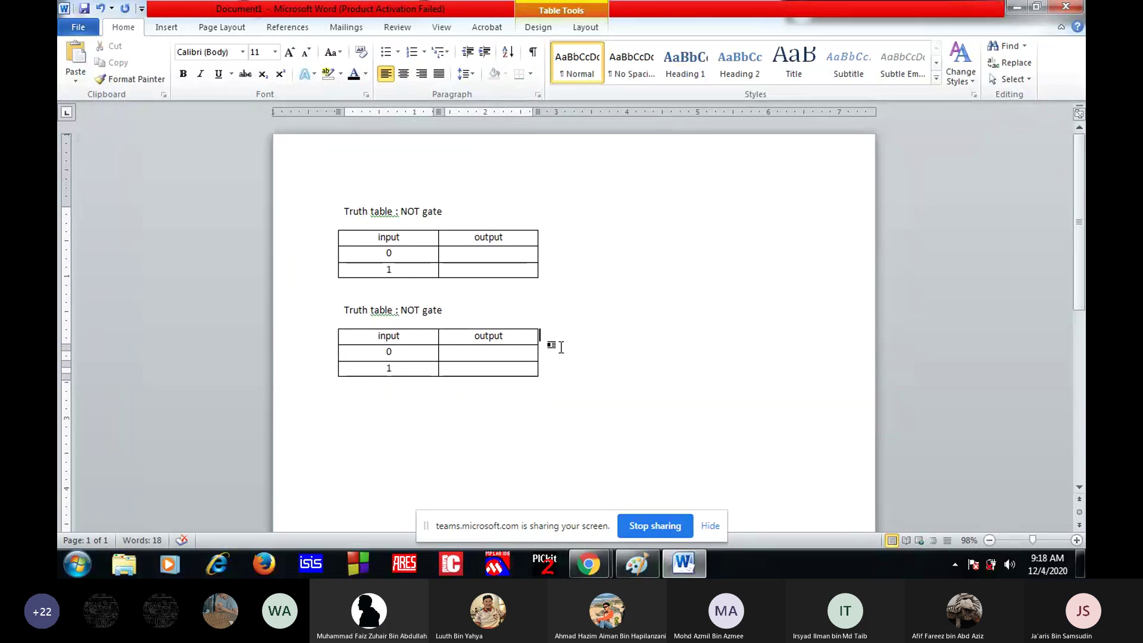
{"action": "key", "text": "ctrl+v"}
{"action": "left_click", "coordinate": [380, 334]}
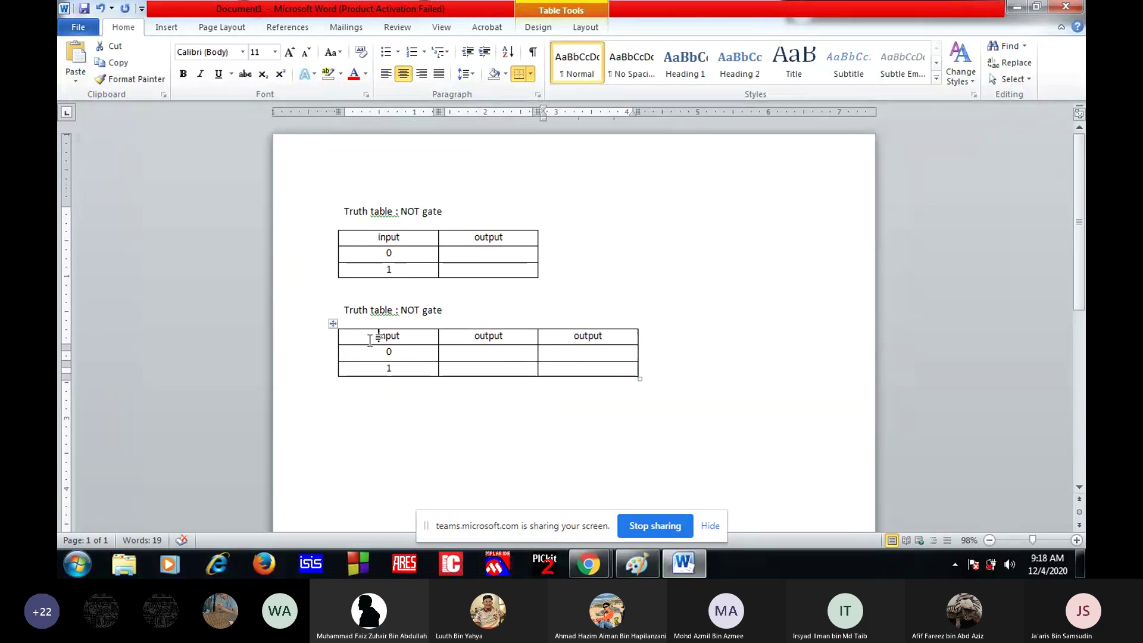
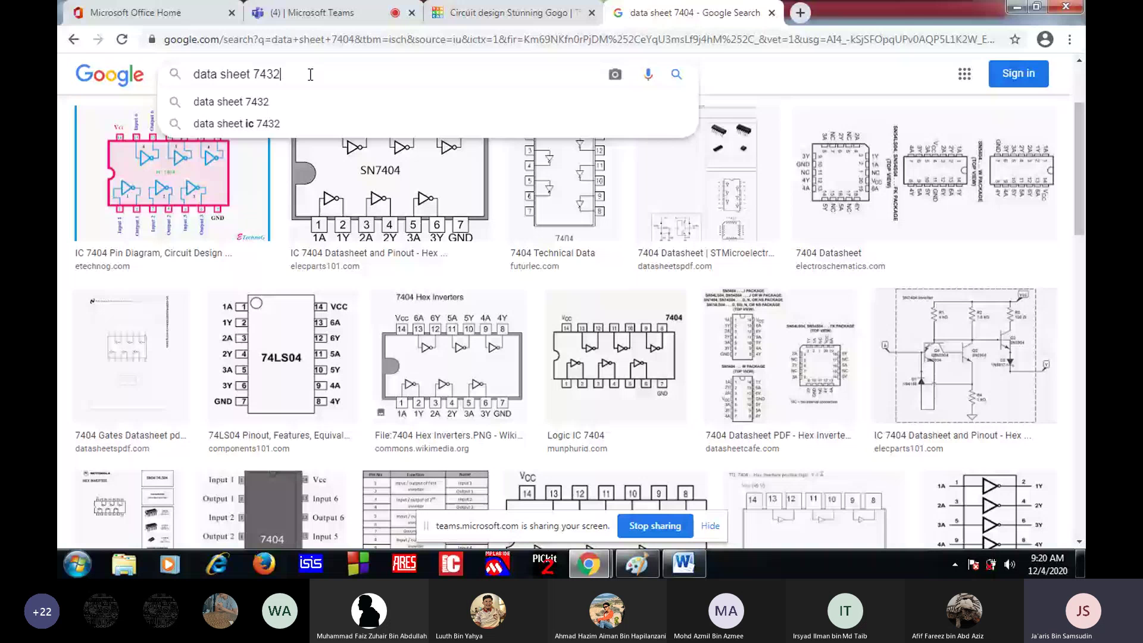
Search Google Images for "data sheet 7432", examine the IC 7432 pin diagram, and close its preview
{"action": "key", "text": "Return"}
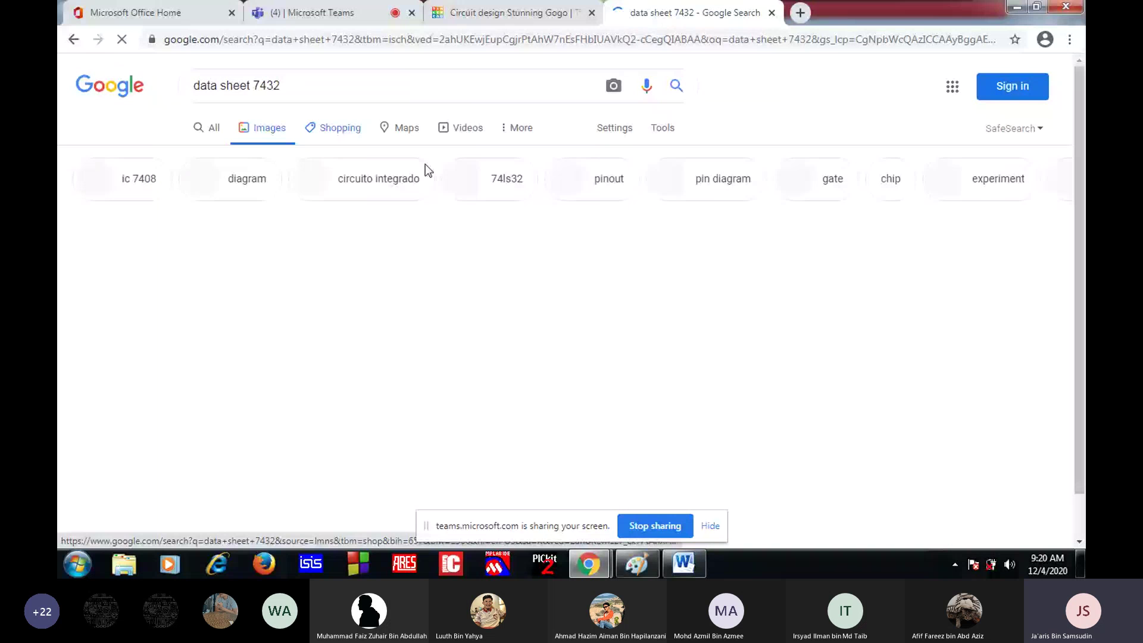
{"action": "left_click", "coordinate": [305, 271]}
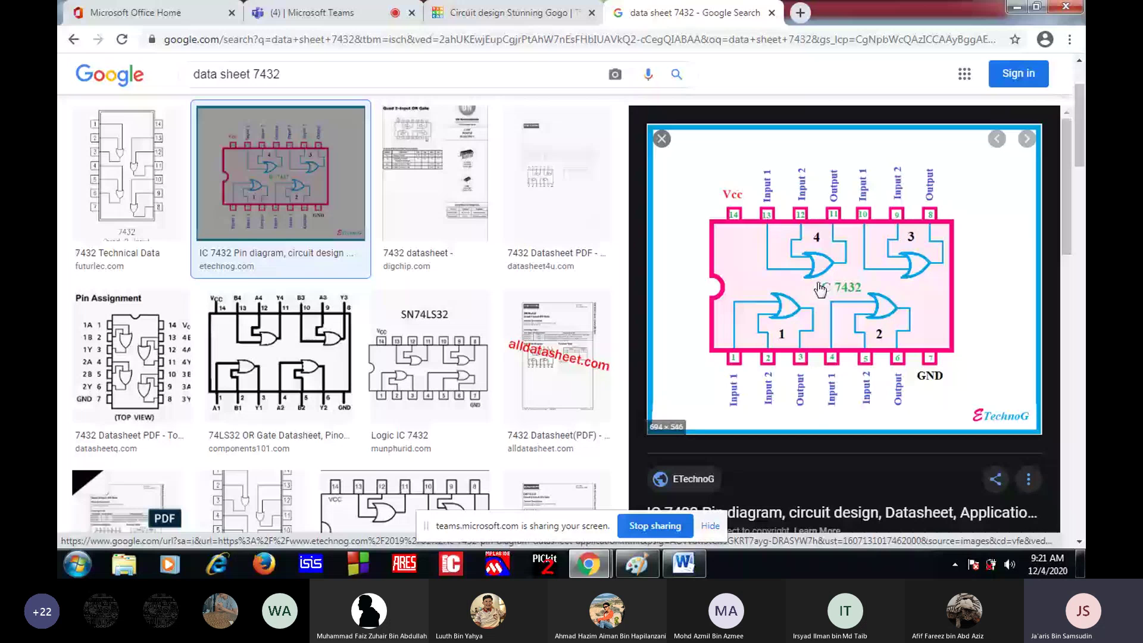
{"action": "left_click", "coordinate": [661, 140]}
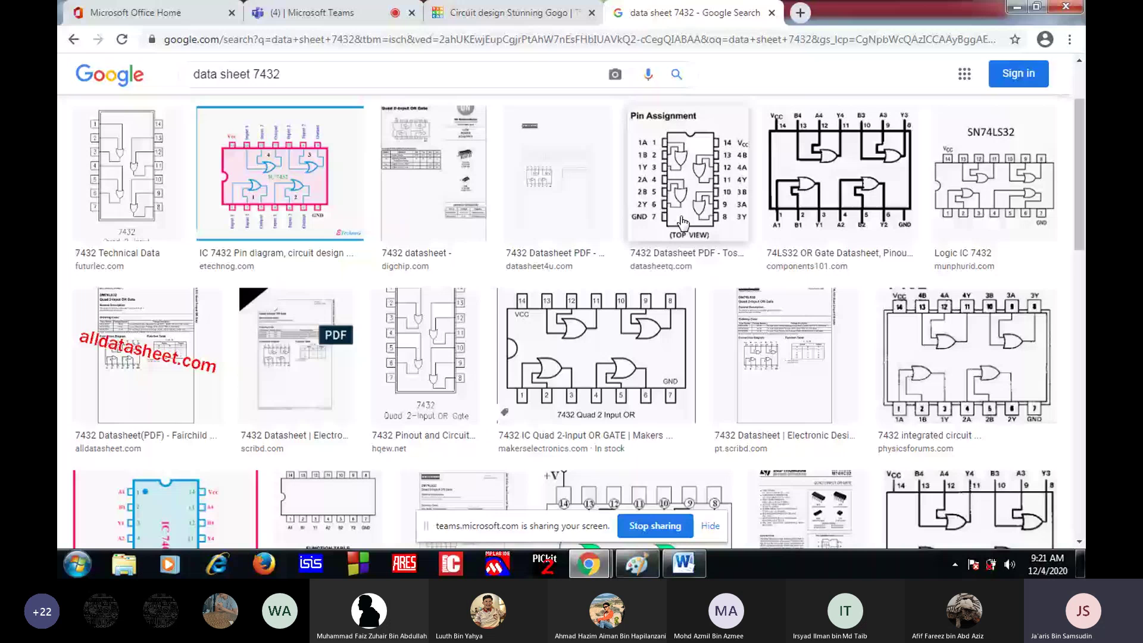
Review the Tinkercad circuit and the Teams meeting's participant list, and return to the IC 7432 pin diagram
{"action": "key", "text": "ctrl+shift+Tab"}
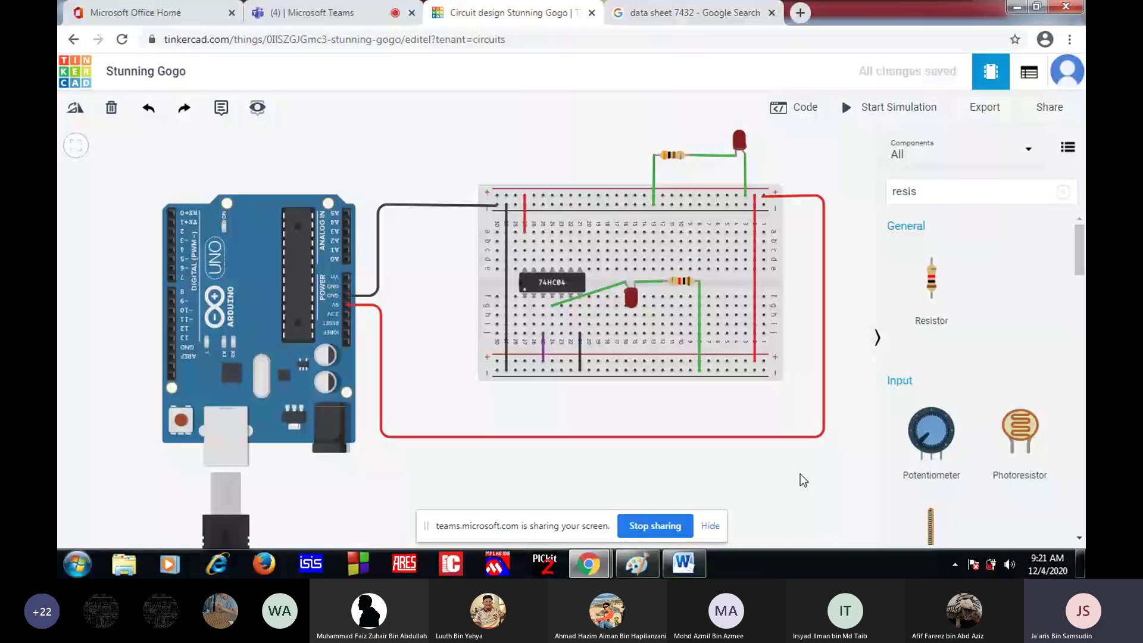
{"action": "key", "text": "ctrl+shift+Tab"}
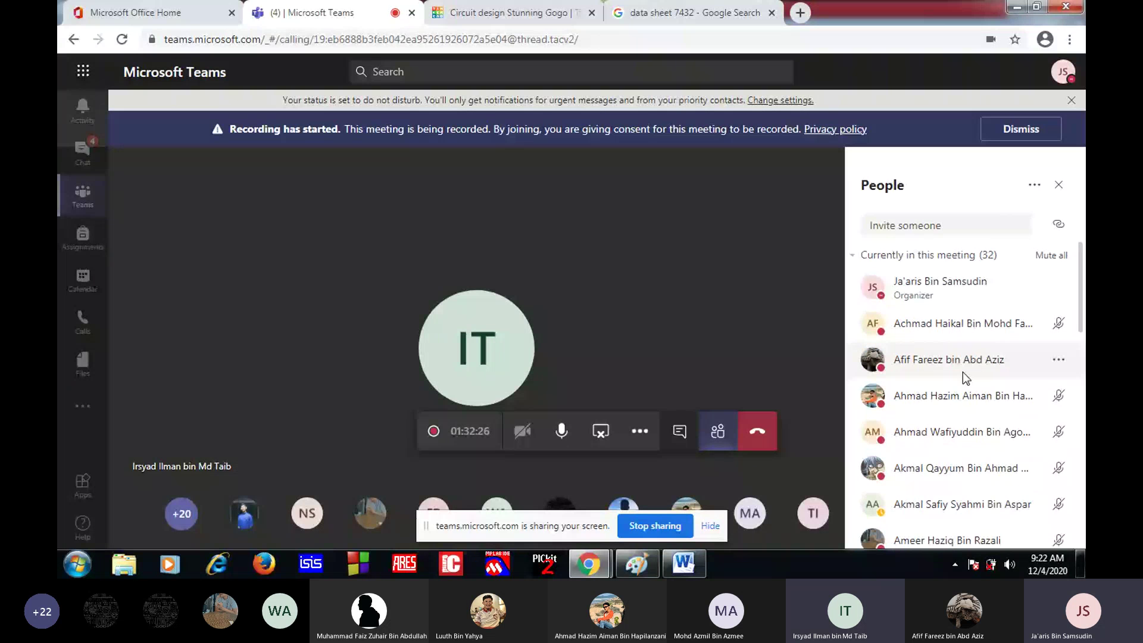
{"action": "left_click", "coordinate": [509, 7]}
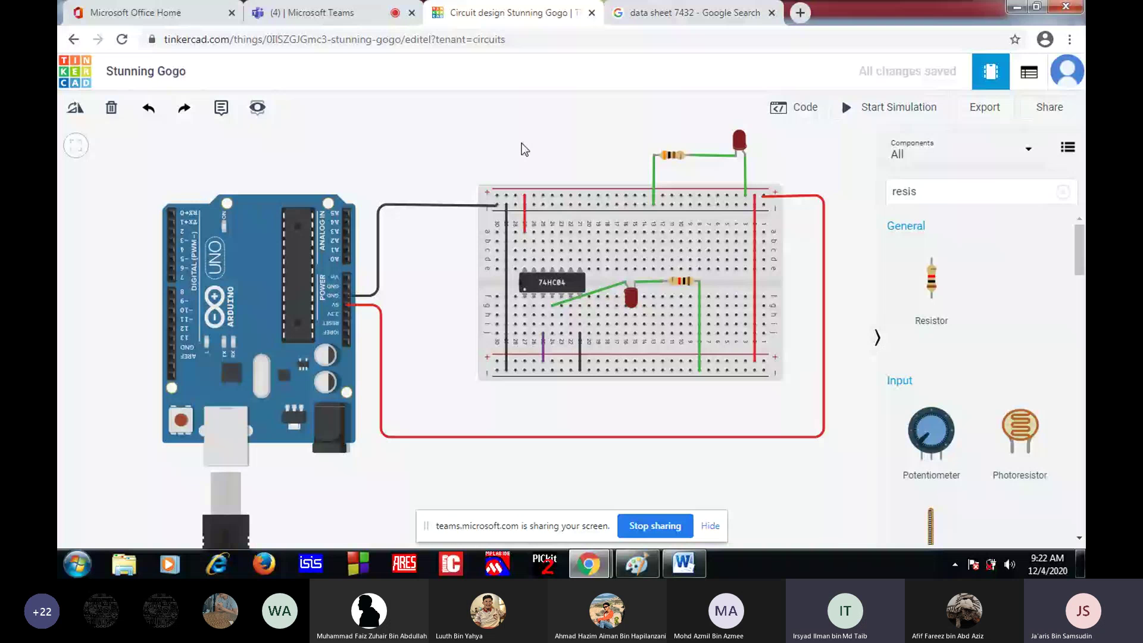
{"action": "left_click", "coordinate": [673, 13]}
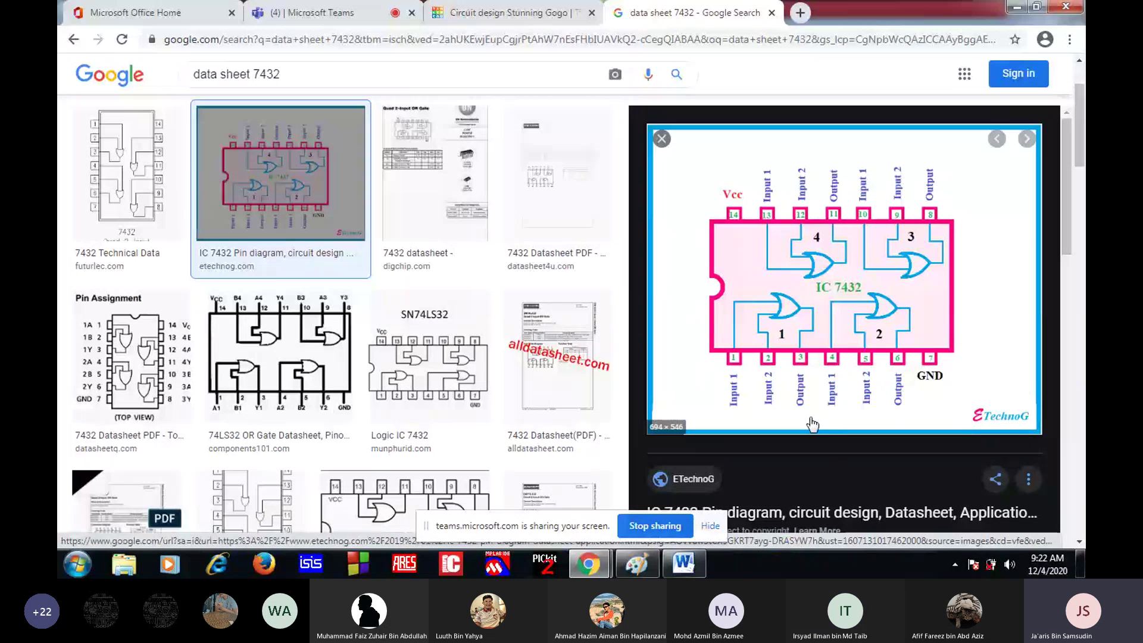
Switch to Word and change the second truth table's title to "Truth table : OR gate"
{"action": "left_click", "coordinate": [690, 566]}
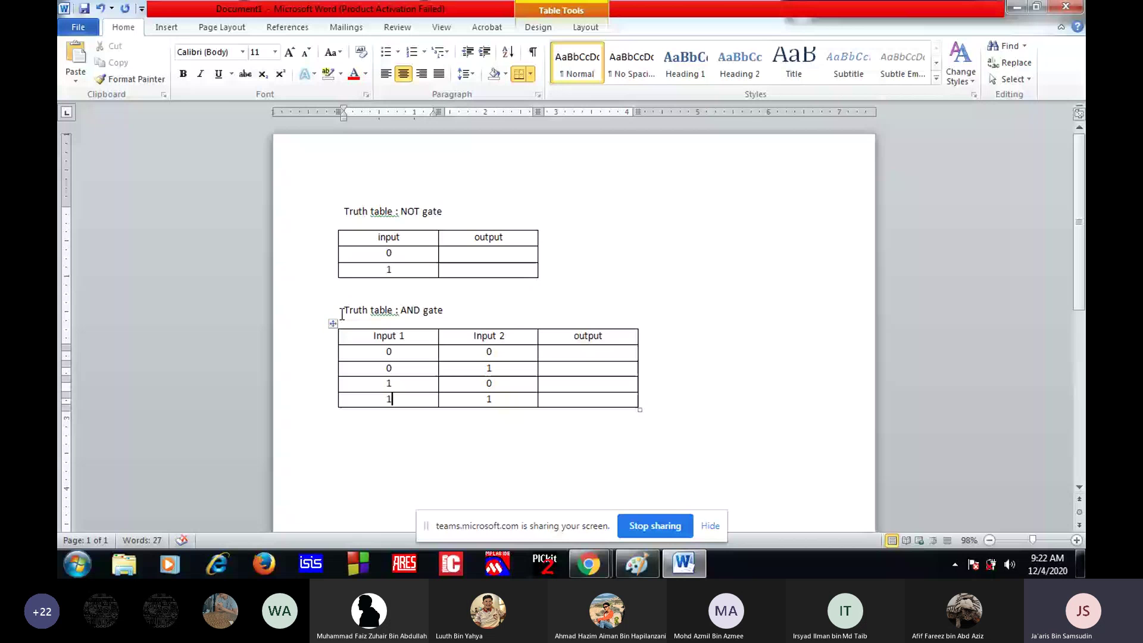
{"action": "left_click", "coordinate": [420, 310]}
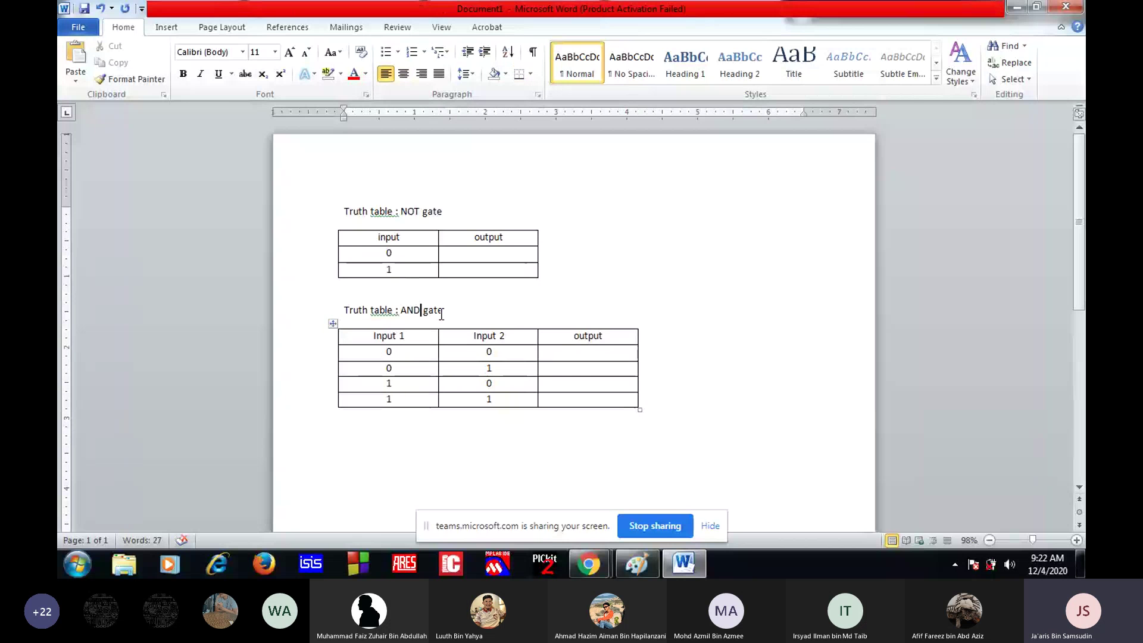
{"action": "key", "text": "BackSpace"}
{"action": "key", "text": "BackSpace"}
{"action": "key", "text": "BackSpace"}
{"action": "type", "text": "OR"}
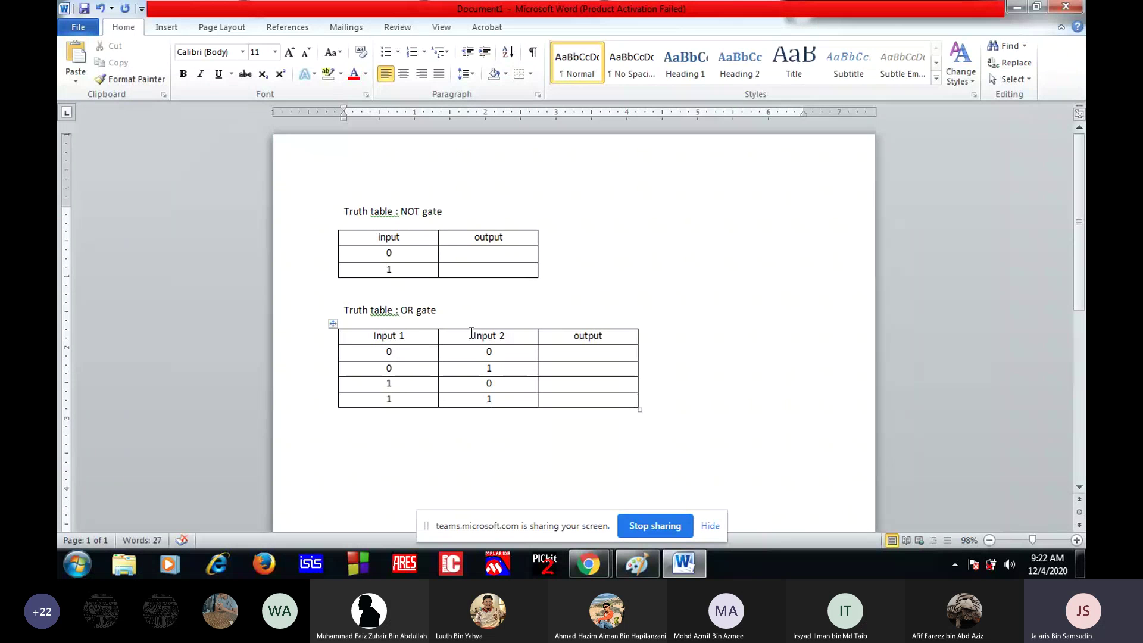
{"action": "left_click", "coordinate": [408, 353]}
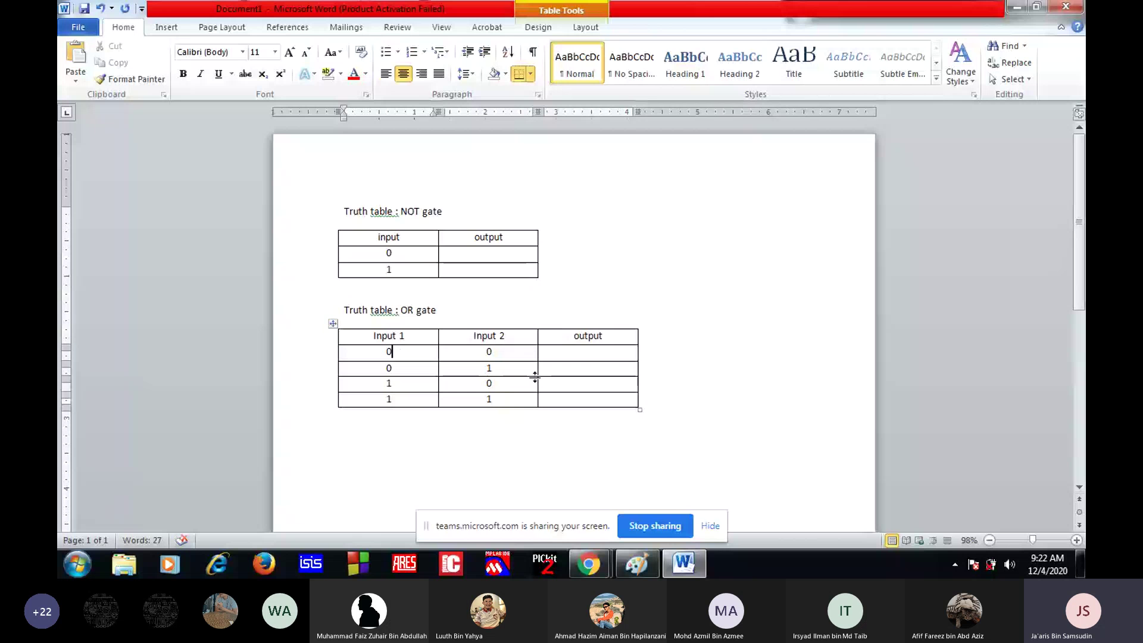
{"action": "left_click", "coordinate": [508, 356]}
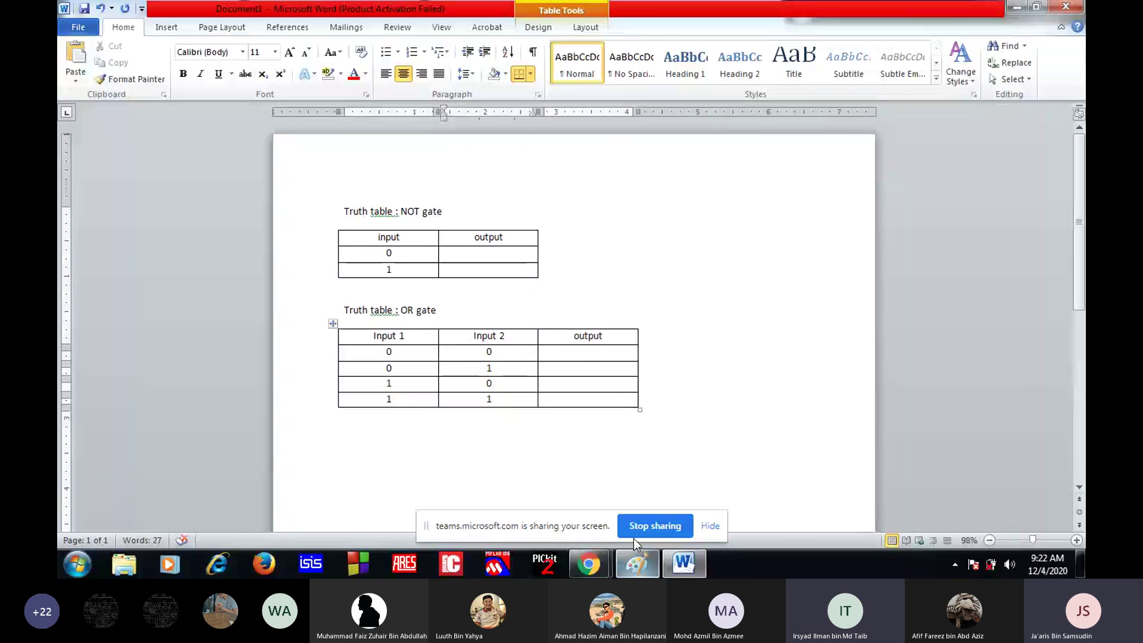
{"action": "mouse_move", "coordinate": [634, 575]}
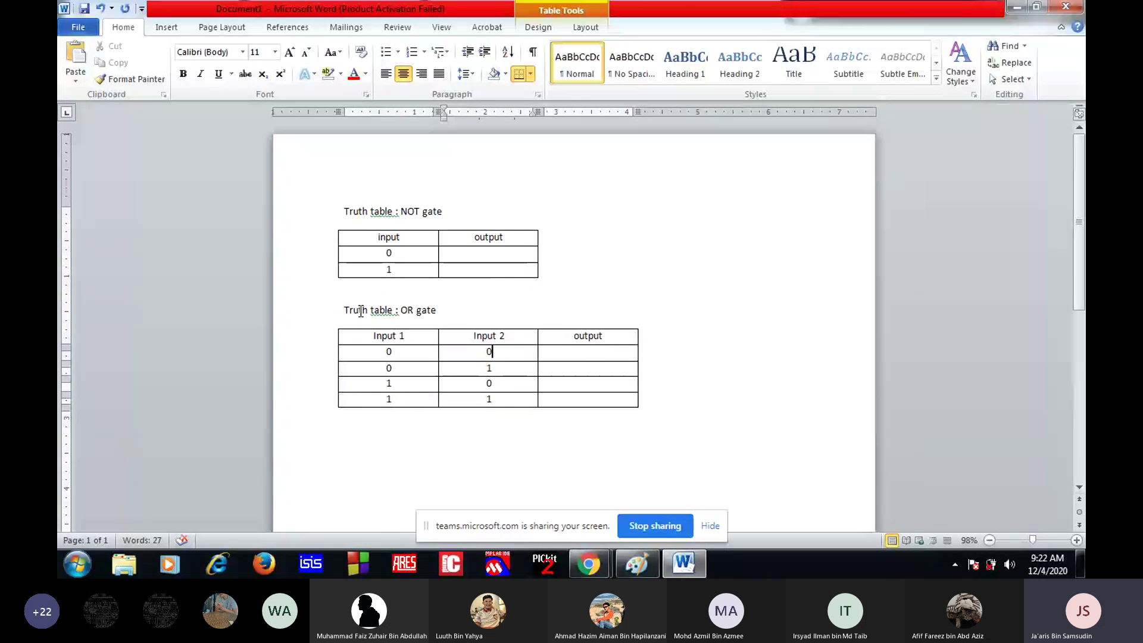
Duplicate the OR gate title and truth table below the original, and retitle the copy "Truth table : AND gate"
{"action": "left_click_drag", "start_coordinate": [361, 312], "coordinate": [602, 418]}
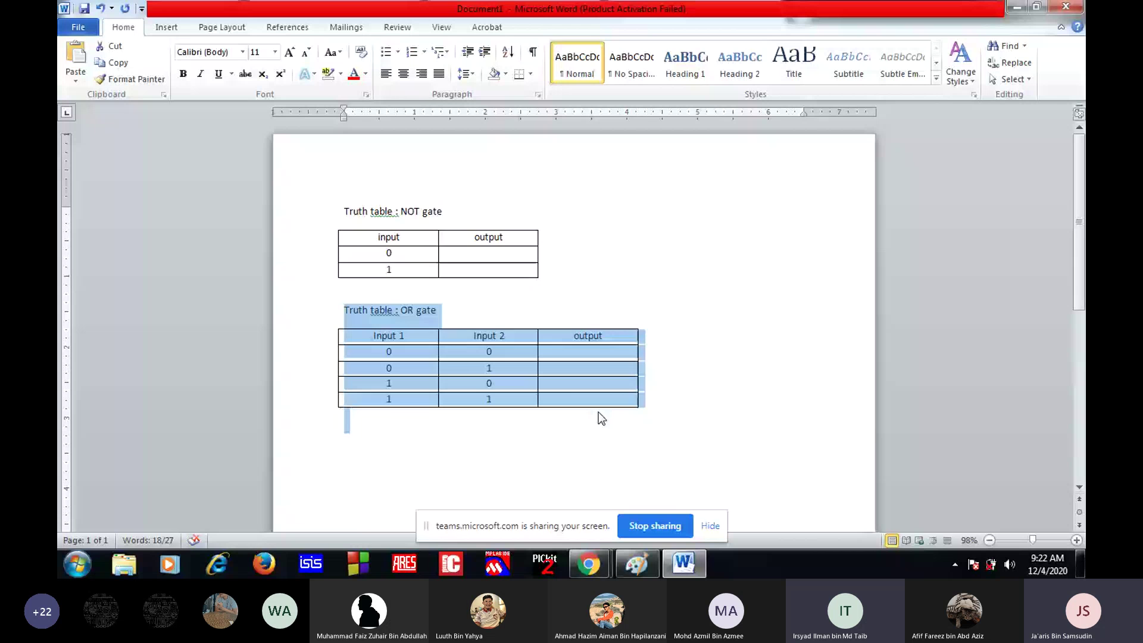
{"action": "key", "text": "ctrl+c"}
{"action": "left_click", "coordinate": [365, 434]}
{"action": "key", "text": "ctrl+v"}
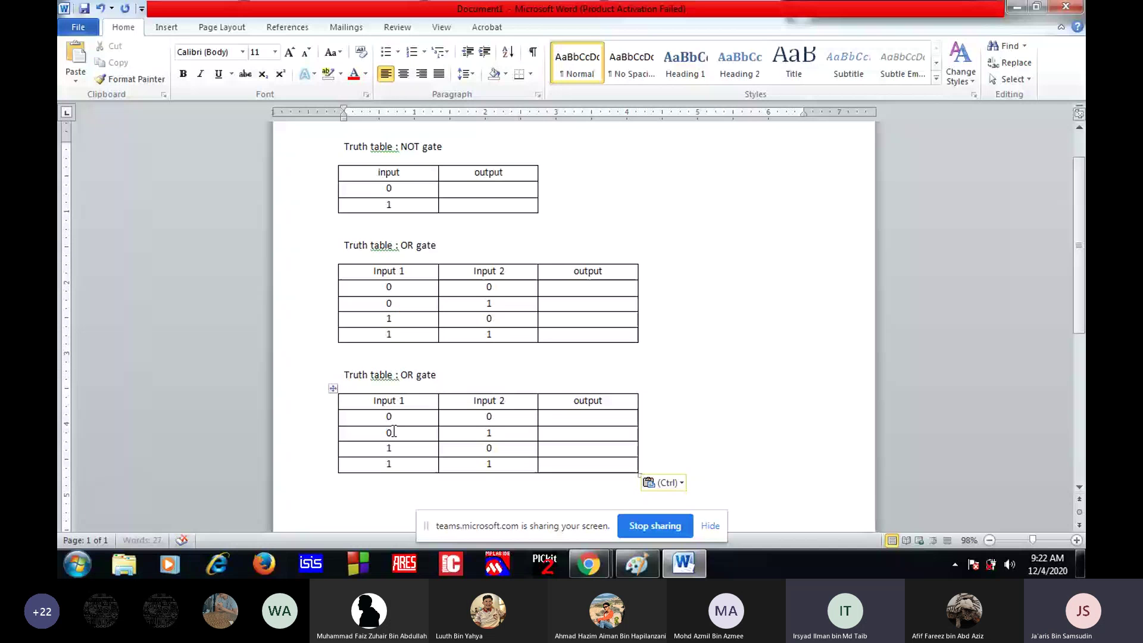
{"action": "double_click", "coordinate": [407, 375]}
{"action": "type", "text": "AND"}
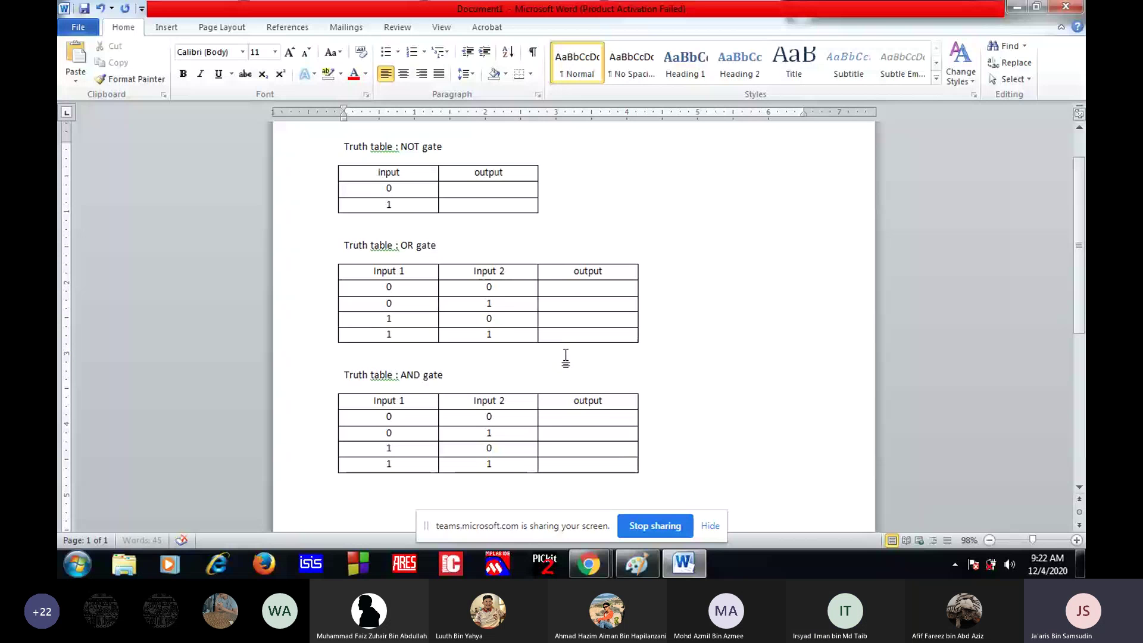
{"action": "left_click", "coordinate": [566, 357]}
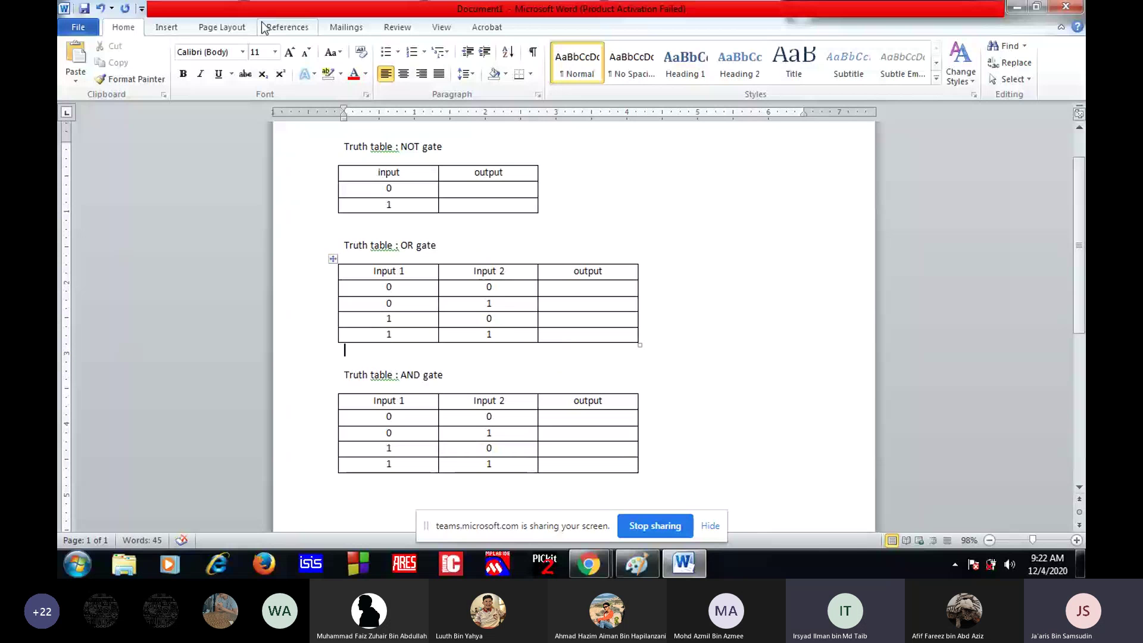
Review the Tinkercad circuit, and fill the NOT gate outputs in Word with "Nyala - 1" for input 0 and "Padam - 0" for input 1
{"action": "left_click", "coordinate": [589, 564]}
{"action": "left_click", "coordinate": [514, 12]}
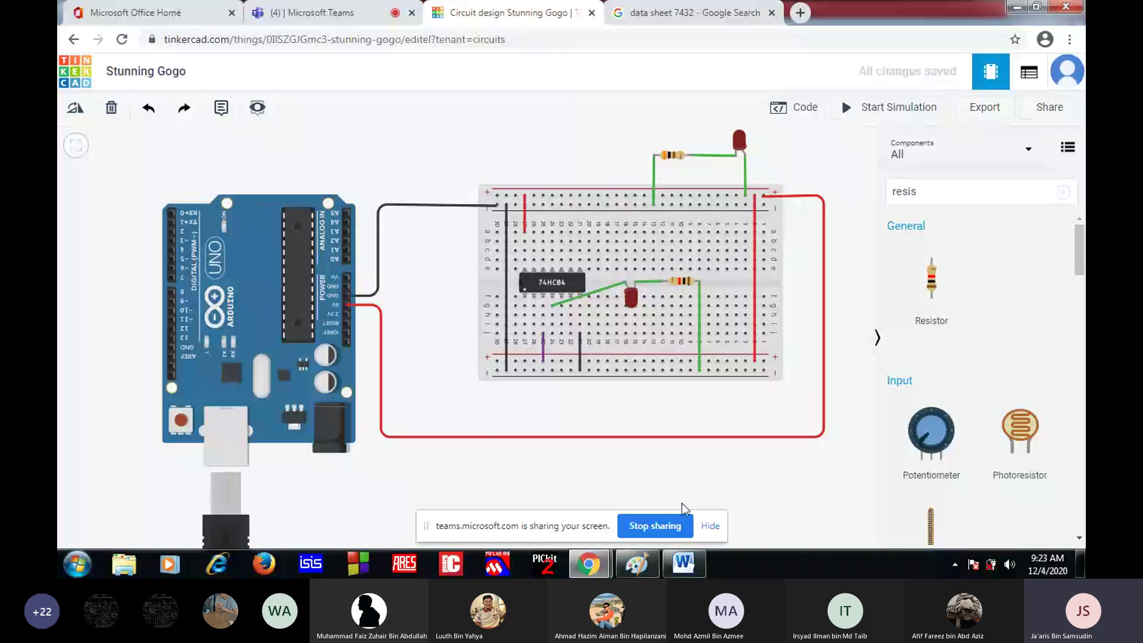
{"action": "left_click", "coordinate": [683, 563]}
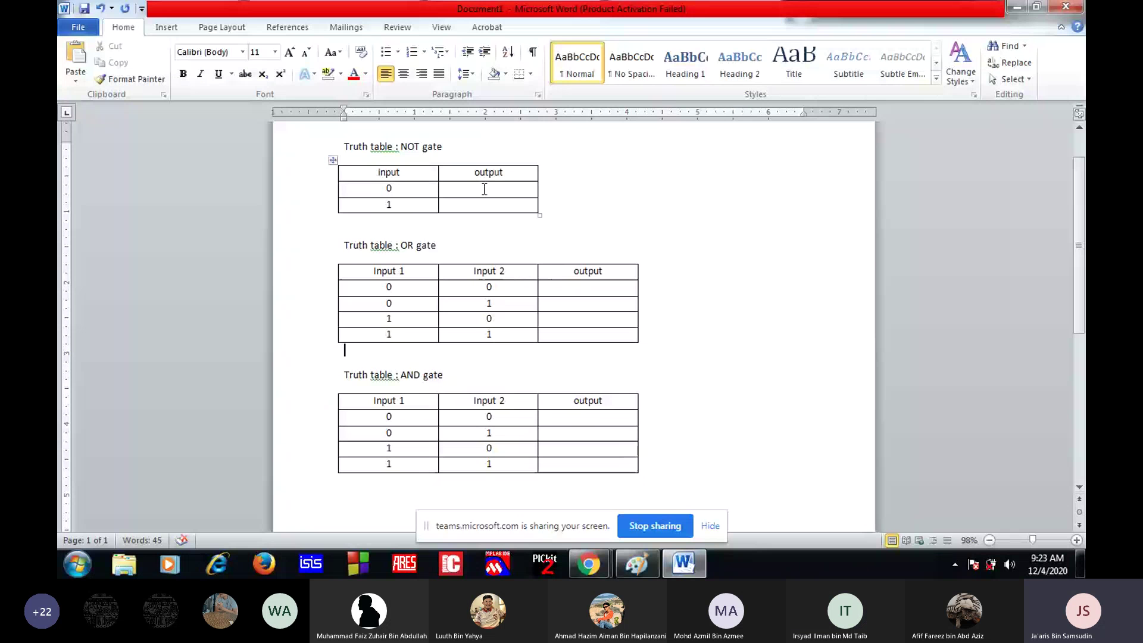
{"action": "left_click", "coordinate": [506, 192]}
{"action": "type", "text": "n"}
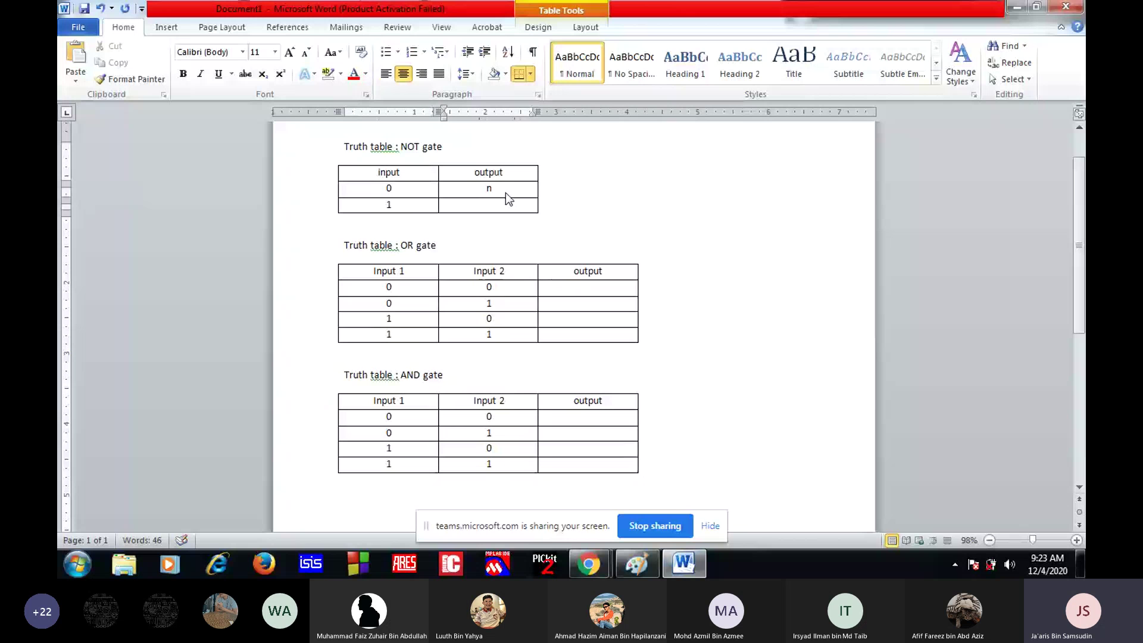
{"action": "type", "text": "yala - 1"}
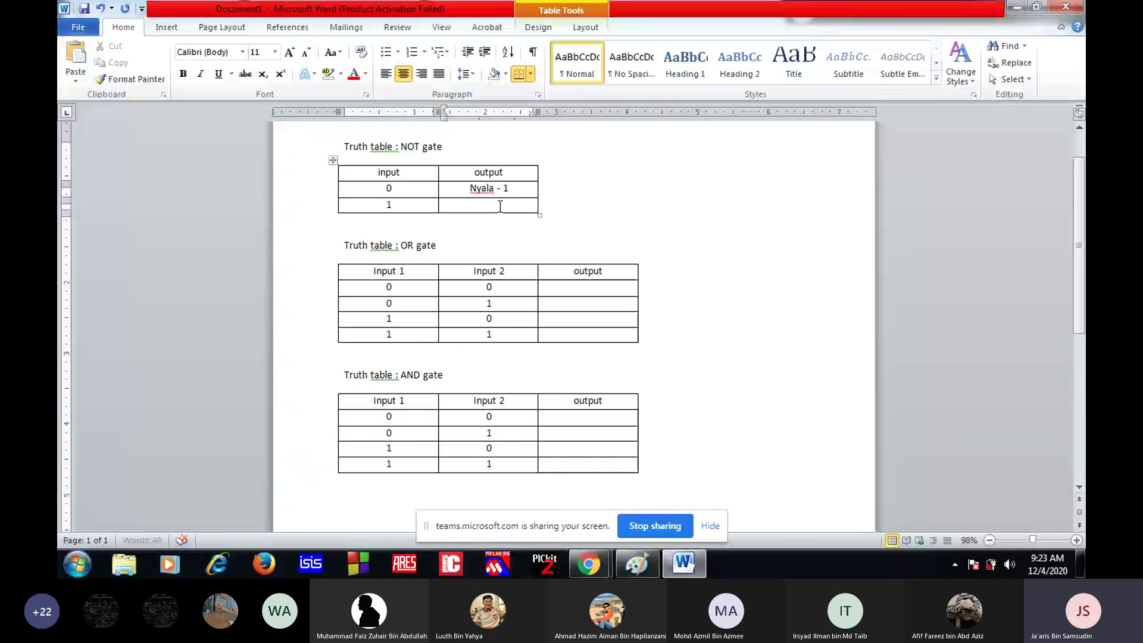
{"action": "left_click", "coordinate": [501, 206]}
{"action": "type", "text": "Padam - 0"}
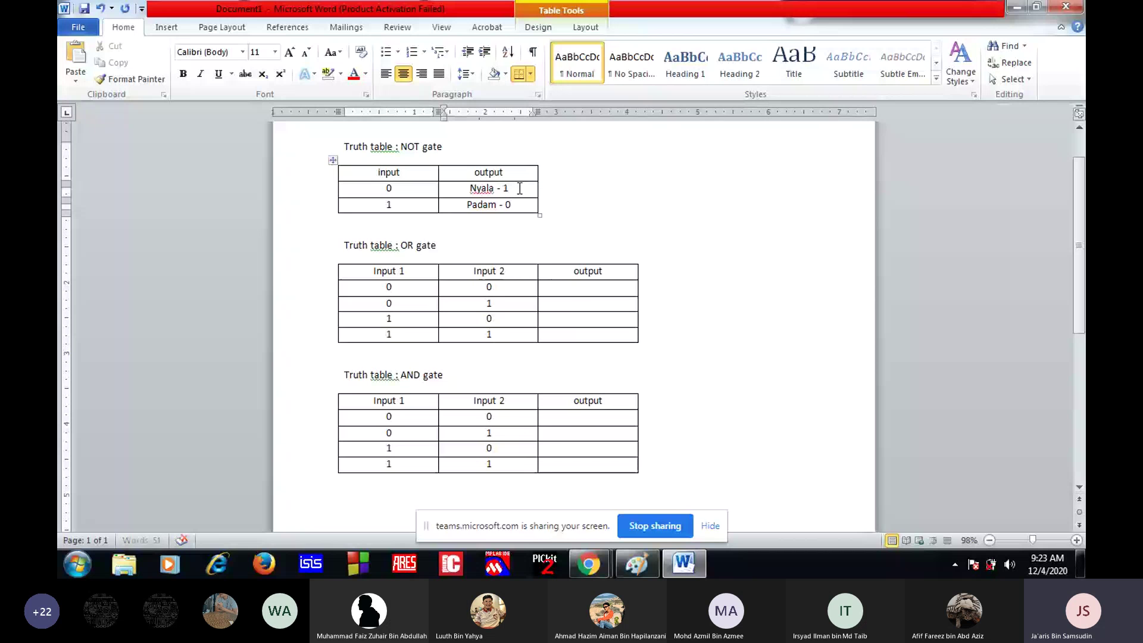
Extend the NOT gate outputs to "Nyala – 1 – On – 5v" for input 0 and "Padam – 0 – off – 0v" for input 1
{"action": "left_click", "coordinate": [520, 188]}
{"action": "type", "text": "-"}
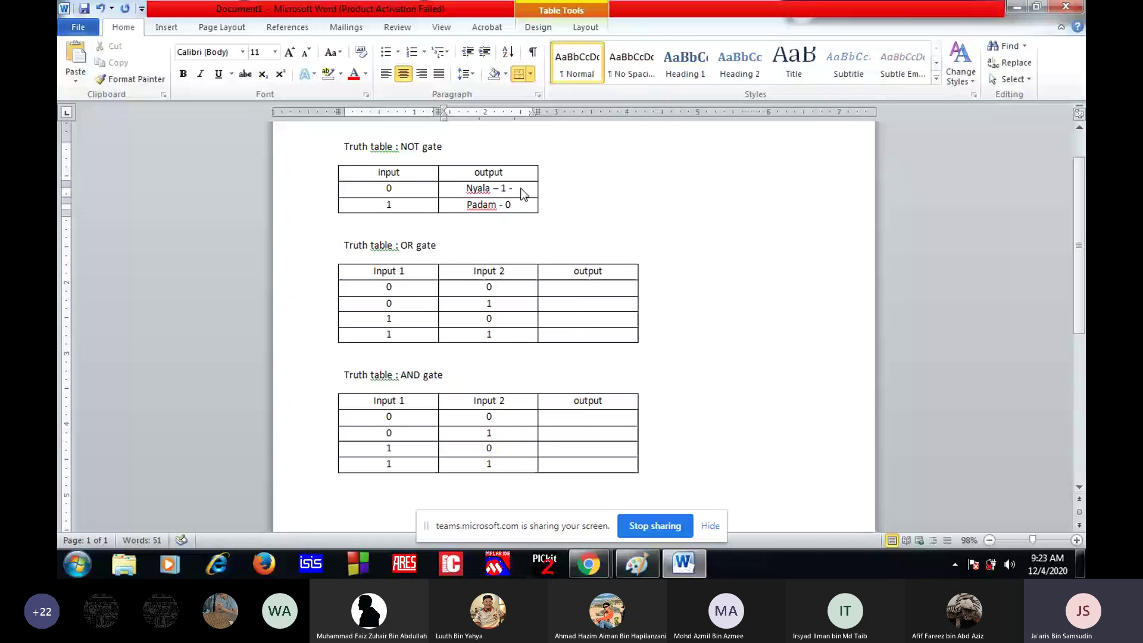
{"action": "type", "text": " On"}
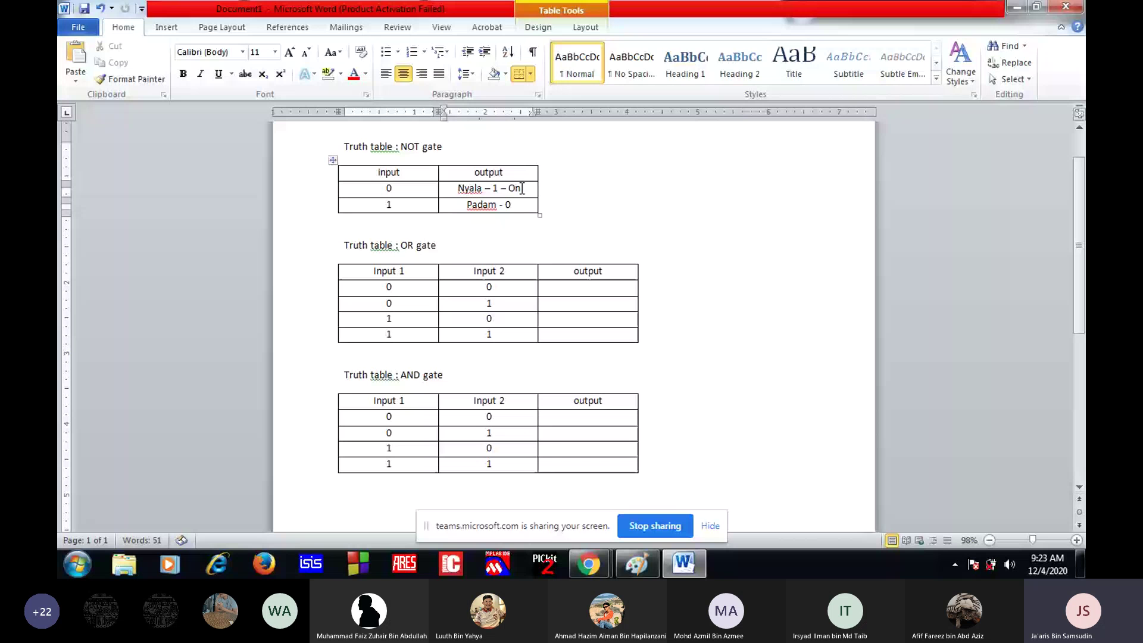
{"action": "key", "text": "Down"}
{"action": "type", "text": "- off"}
{"action": "left_click", "coordinate": [522, 189]}
{"action": "type", "text": "-"}
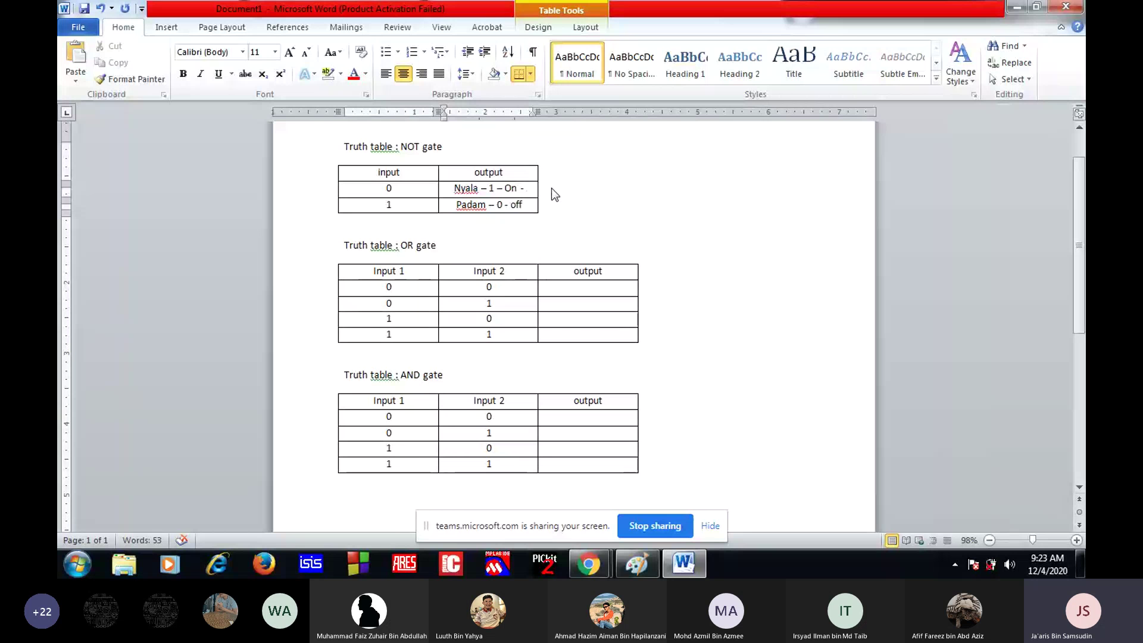
{"action": "type", "text": " 5v"}
{"action": "key", "text": "Down"}
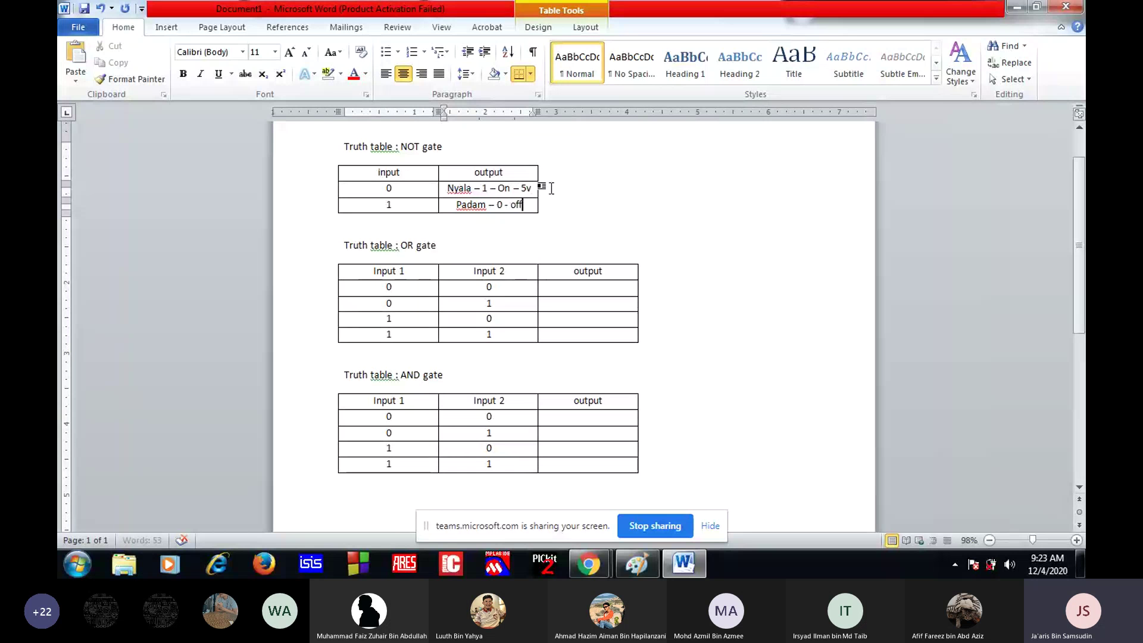
{"action": "type", "text": "- 0v"}
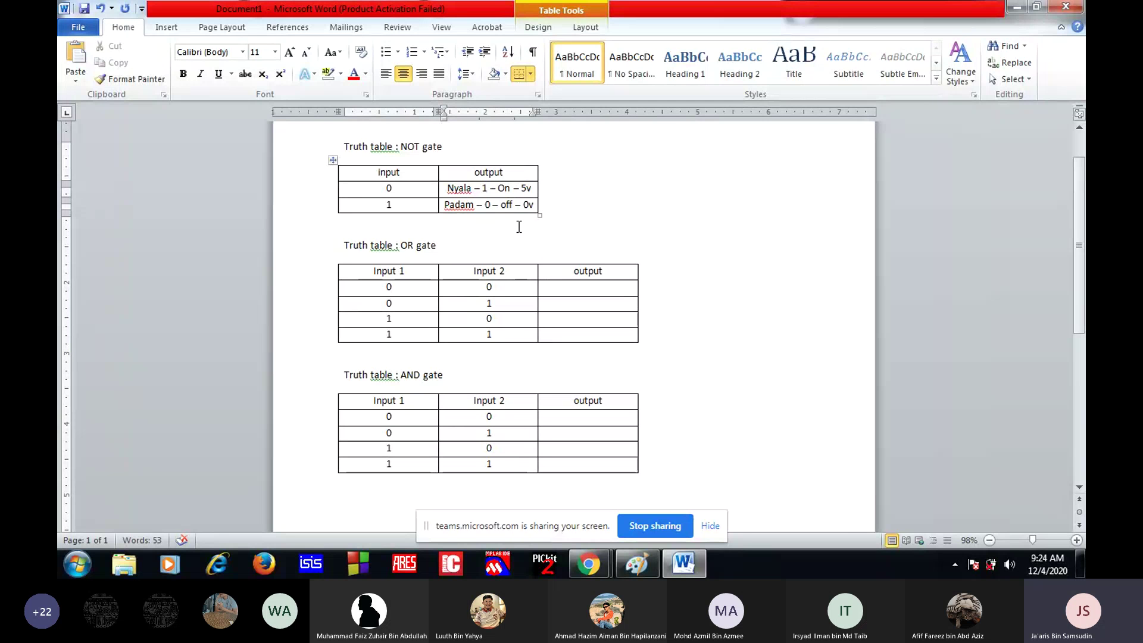
{"action": "left_click", "coordinate": [571, 207]}
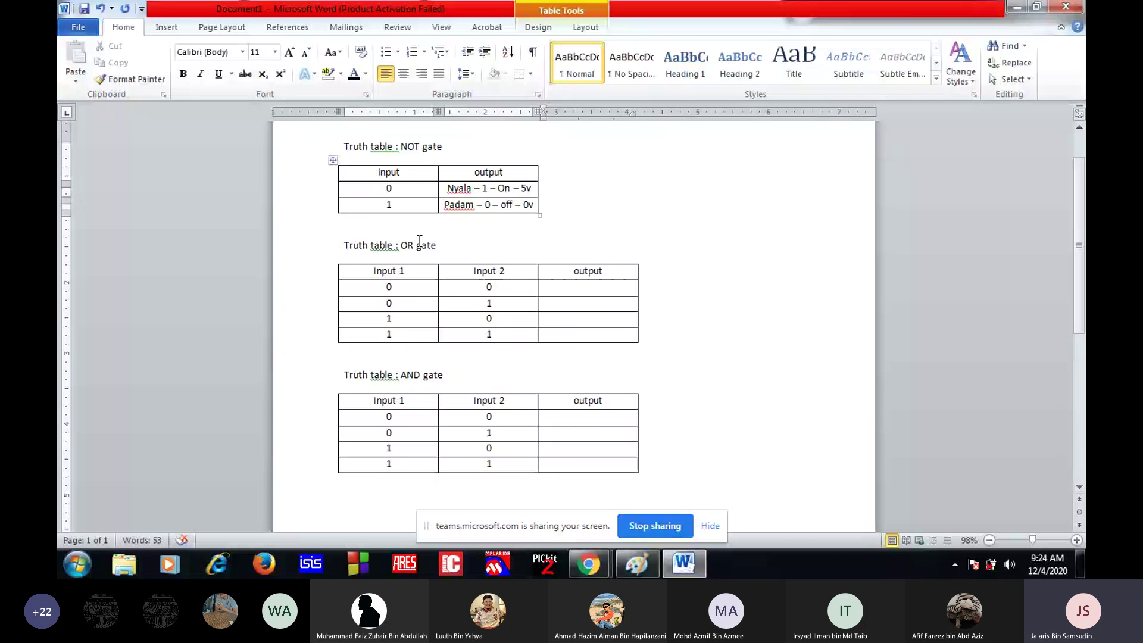
Switch to Tinkercad and move the lower resistor and LED down on the breadboard to straighten the wire from the 74HC04
{"action": "mouse_move", "coordinate": [629, 563]}
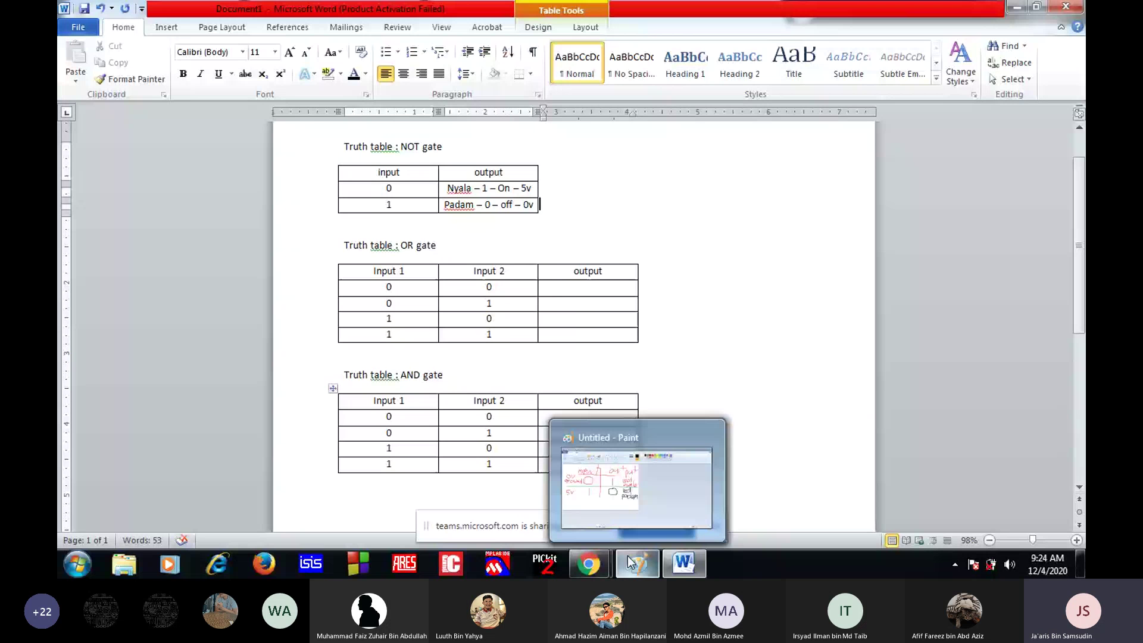
{"action": "left_click", "coordinate": [589, 564]}
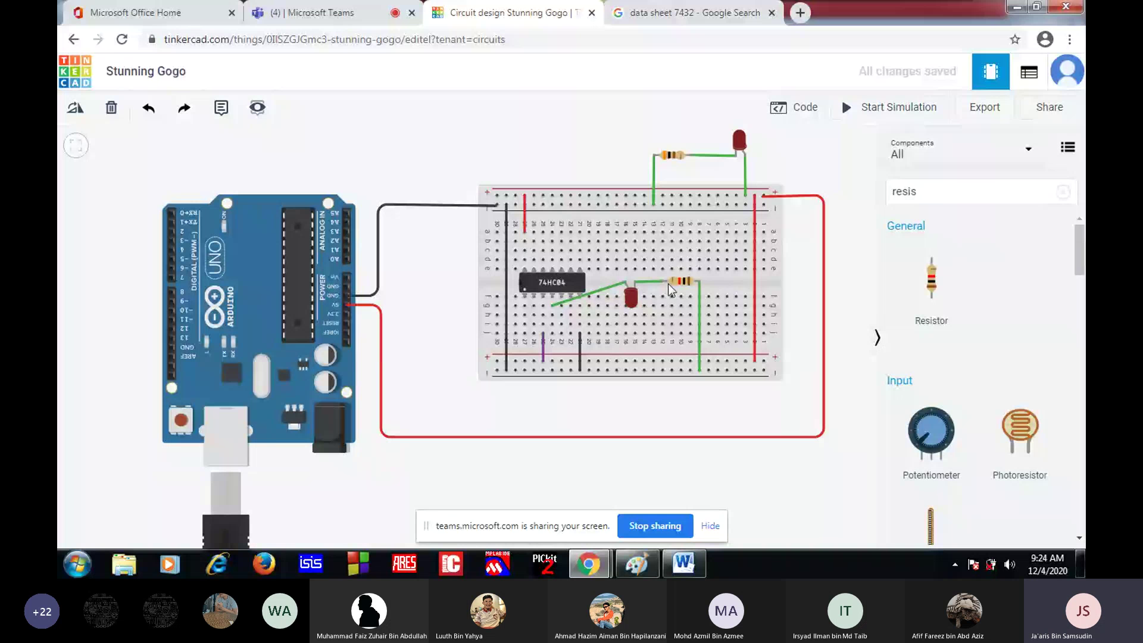
{"action": "left_click_drag", "start_coordinate": [678, 282], "coordinate": [677, 307]}
{"action": "left_click_drag", "start_coordinate": [632, 298], "coordinate": [632, 323]}
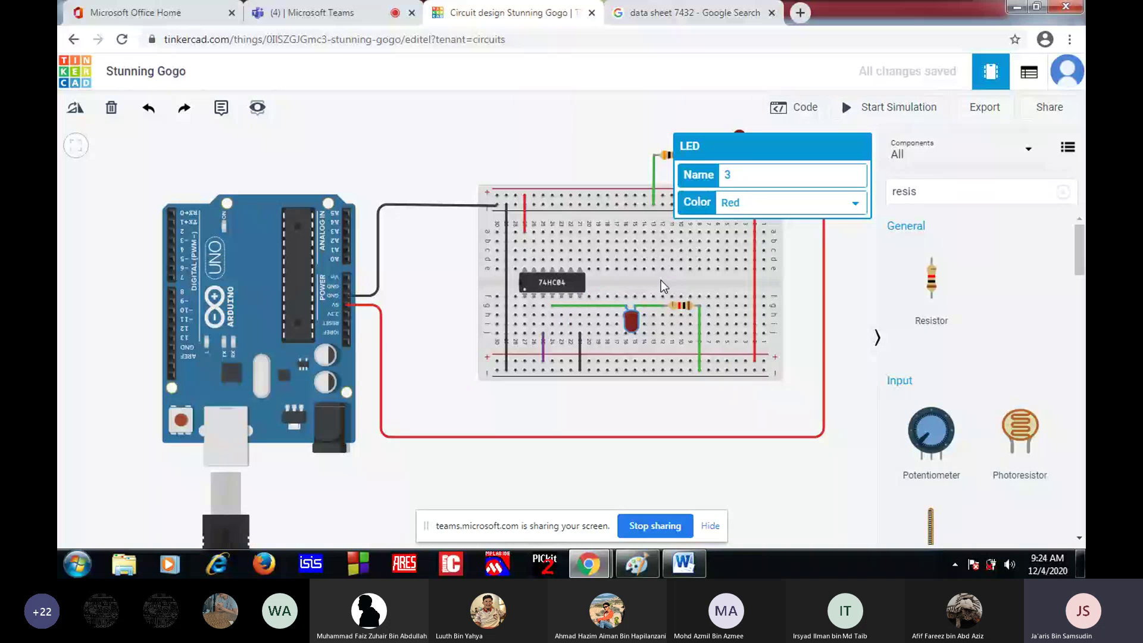
{"action": "left_click", "coordinate": [526, 134]}
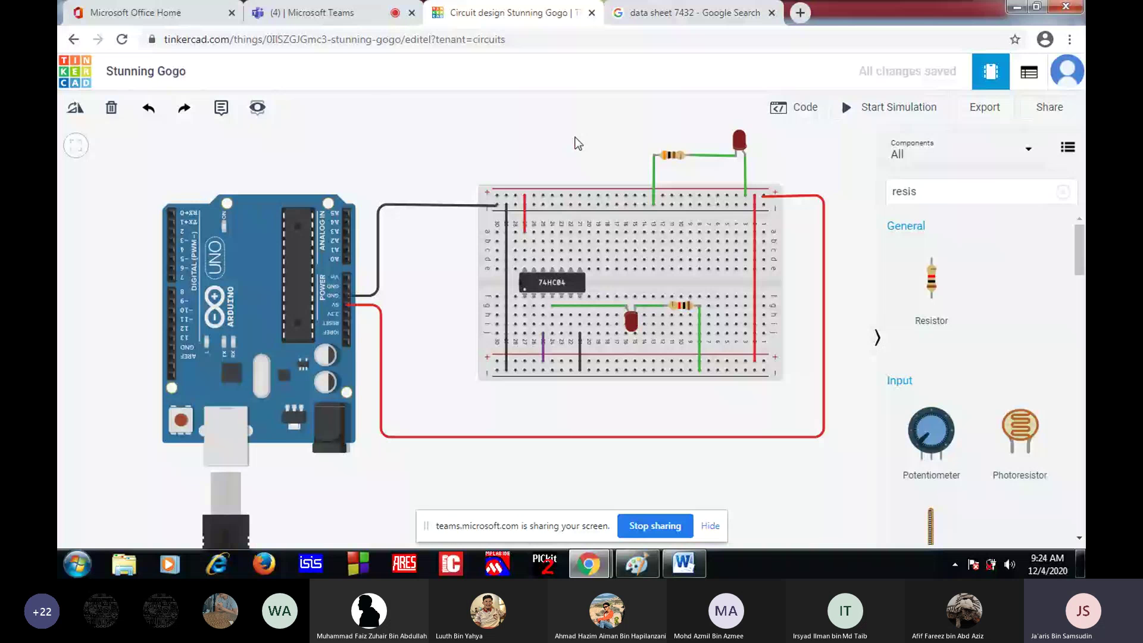
Examine the IC 7432 pin diagram and the other 7432 image results, and return to the Tinkercad circuit
{"action": "key", "text": "ctrl+Tab"}
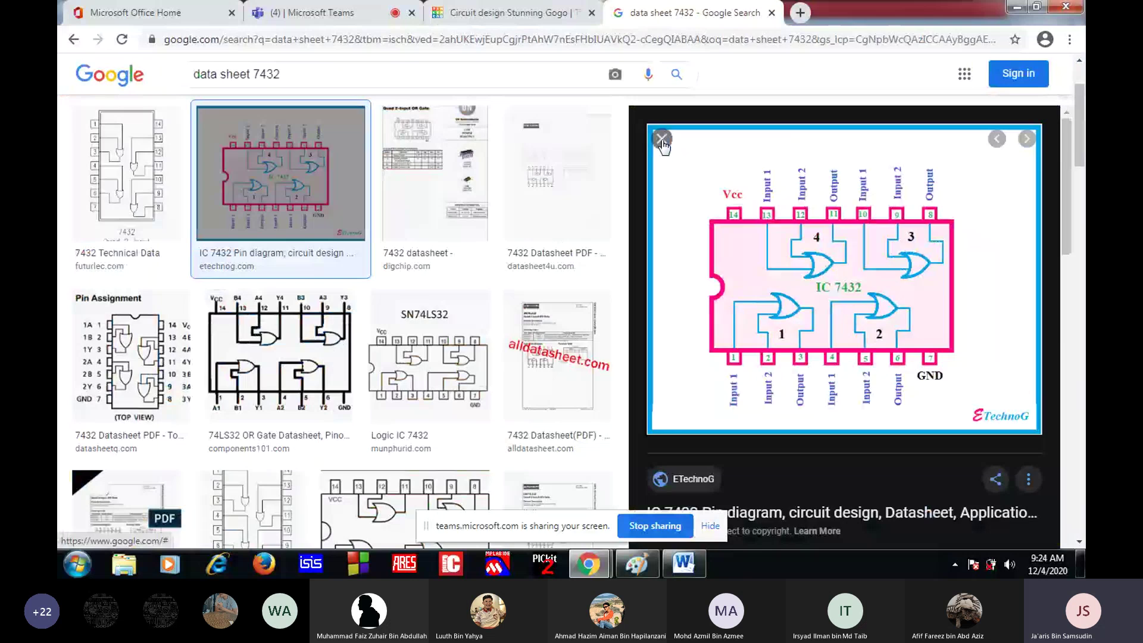
{"action": "key", "text": "ctrl+shift+Tab"}
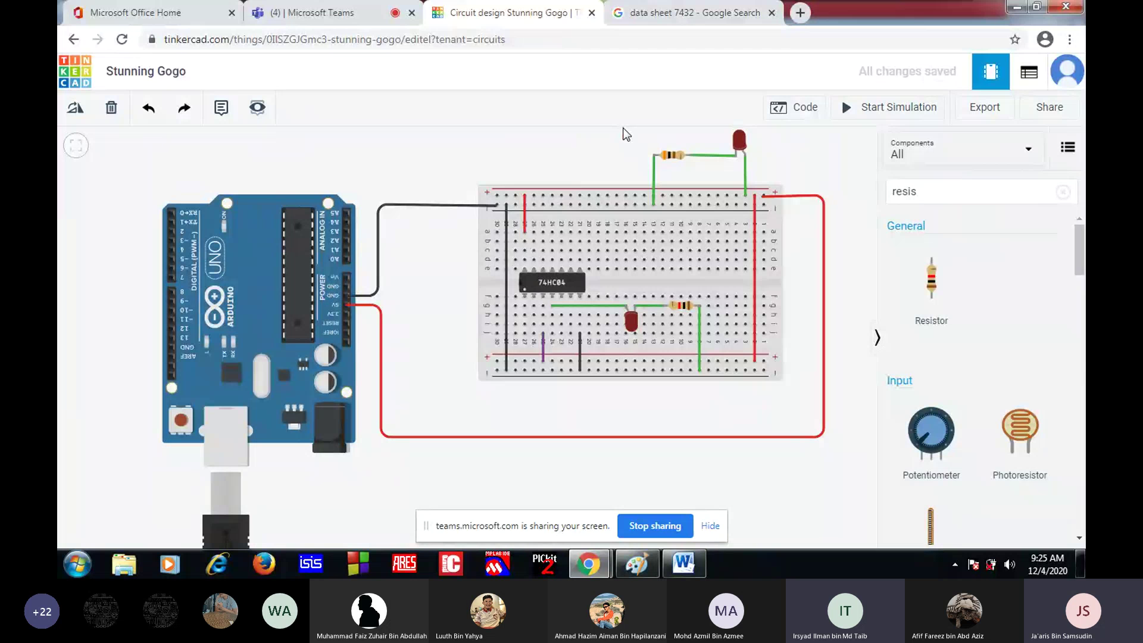
{"action": "left_click", "coordinate": [717, 13]}
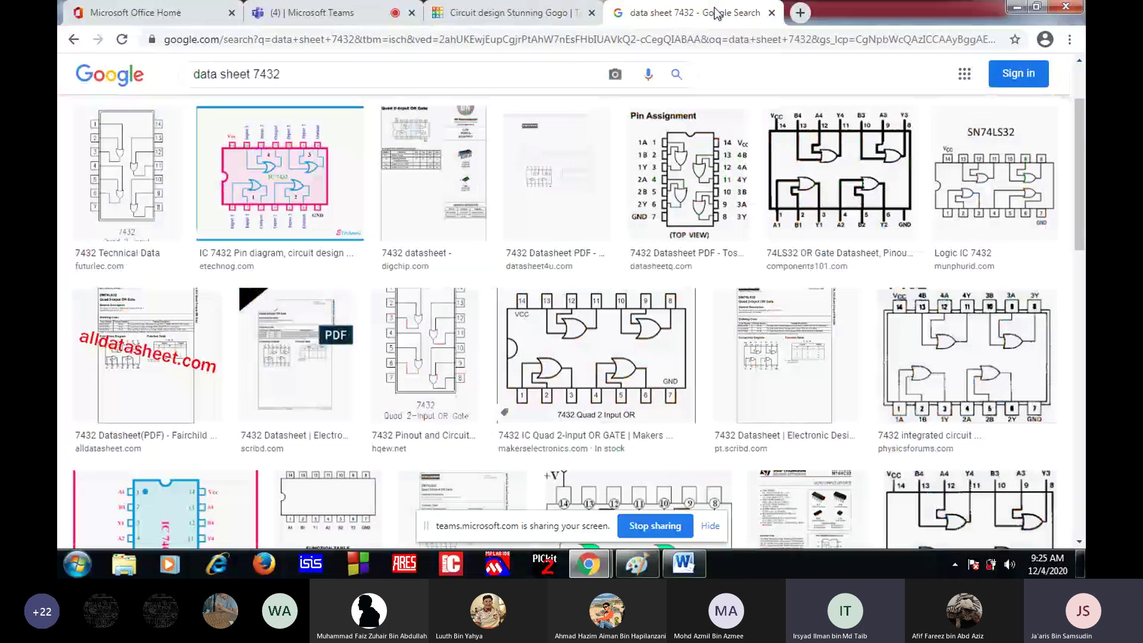
{"action": "left_click", "coordinate": [513, 12]}
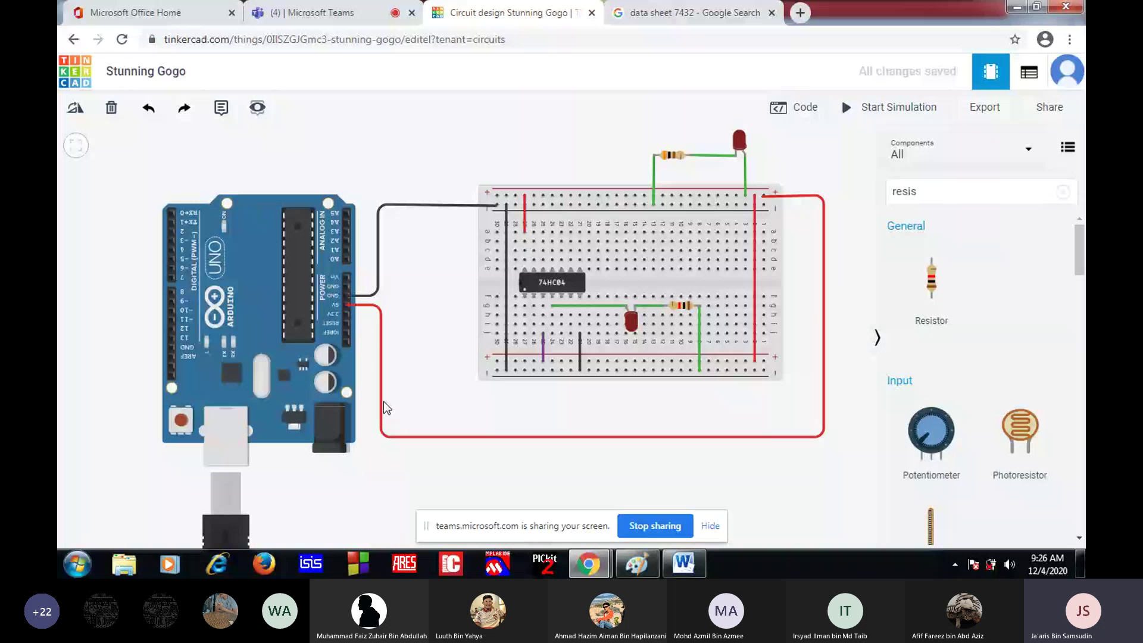
Check the breadboard's upper positive rail, run the circuit simulation to observe the LEDs, and stop it
{"action": "left_click", "coordinate": [774, 194]}
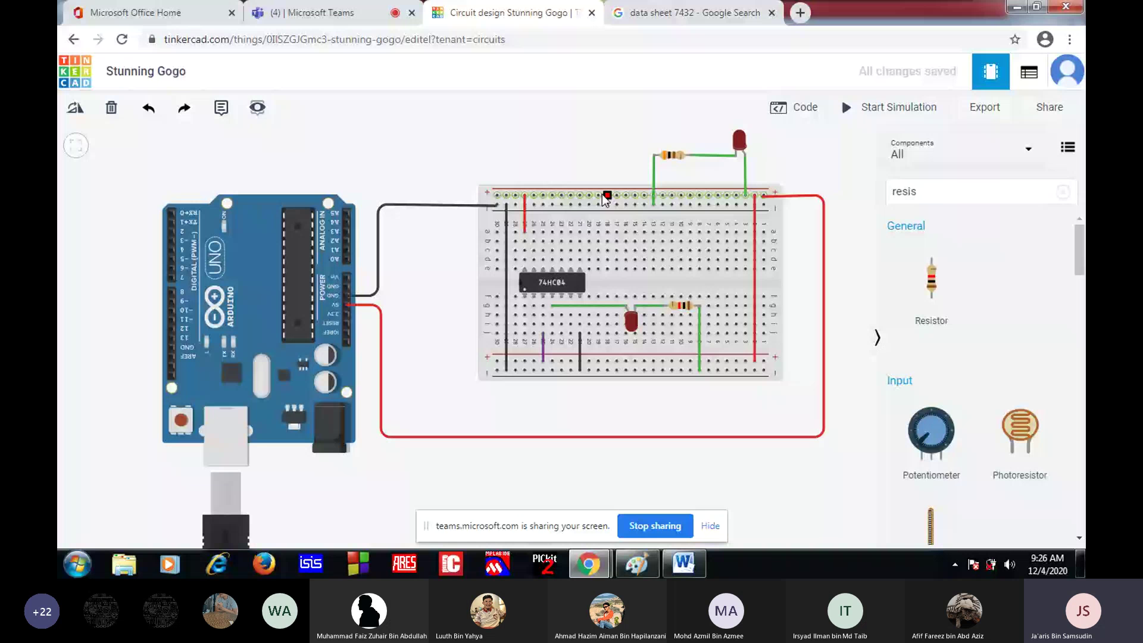
{"action": "left_click", "coordinate": [771, 195]}
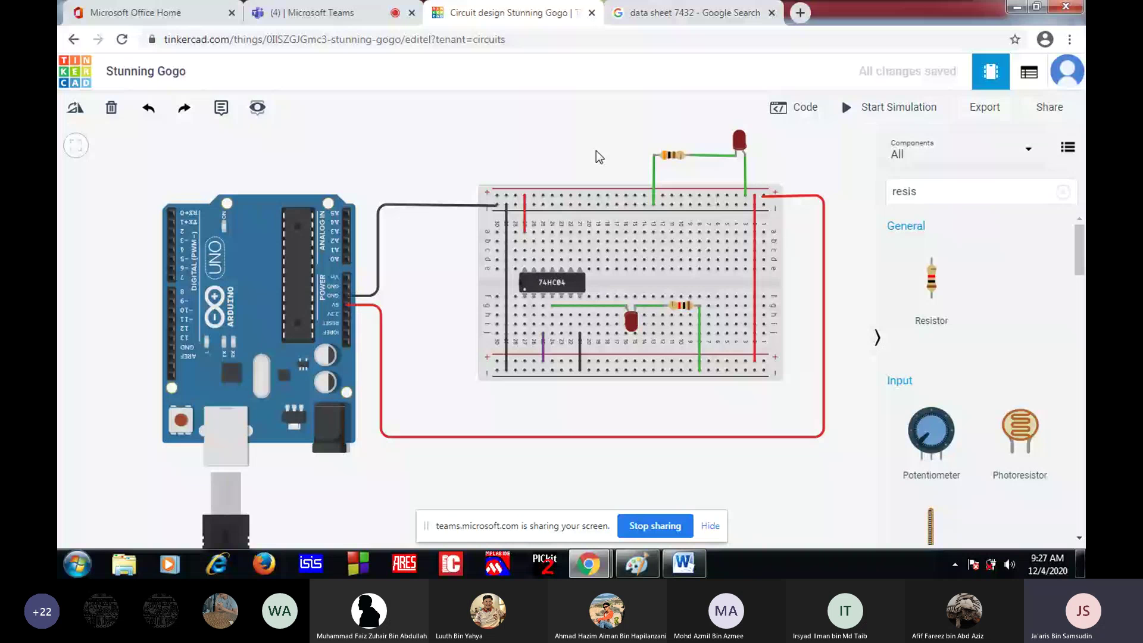
{"action": "left_click", "coordinate": [891, 107]}
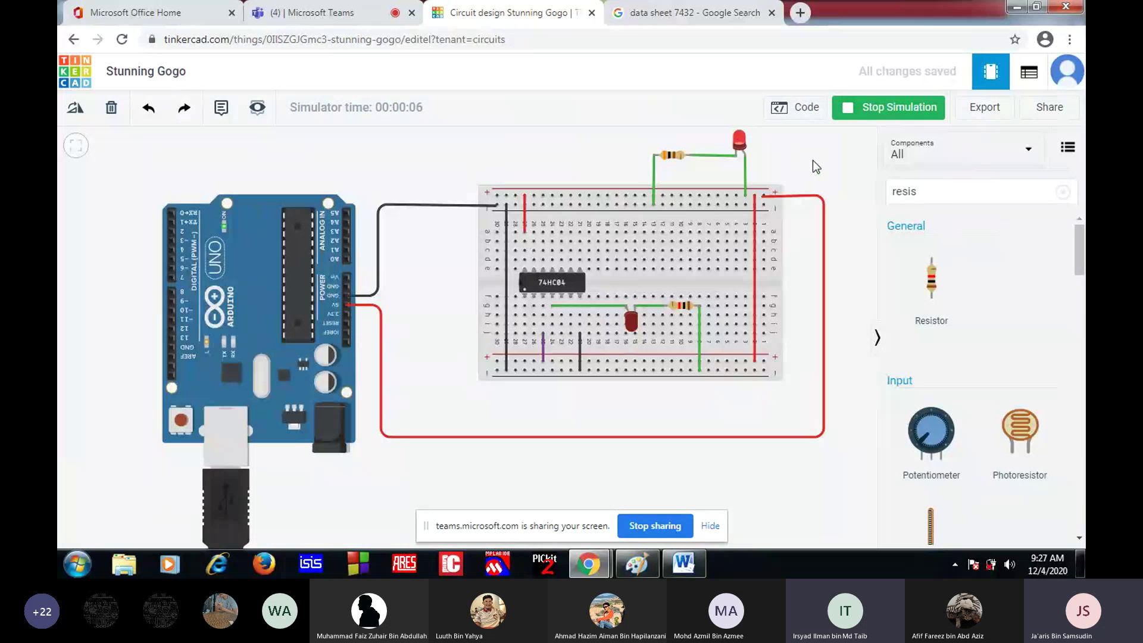
{"action": "left_click", "coordinate": [853, 111]}
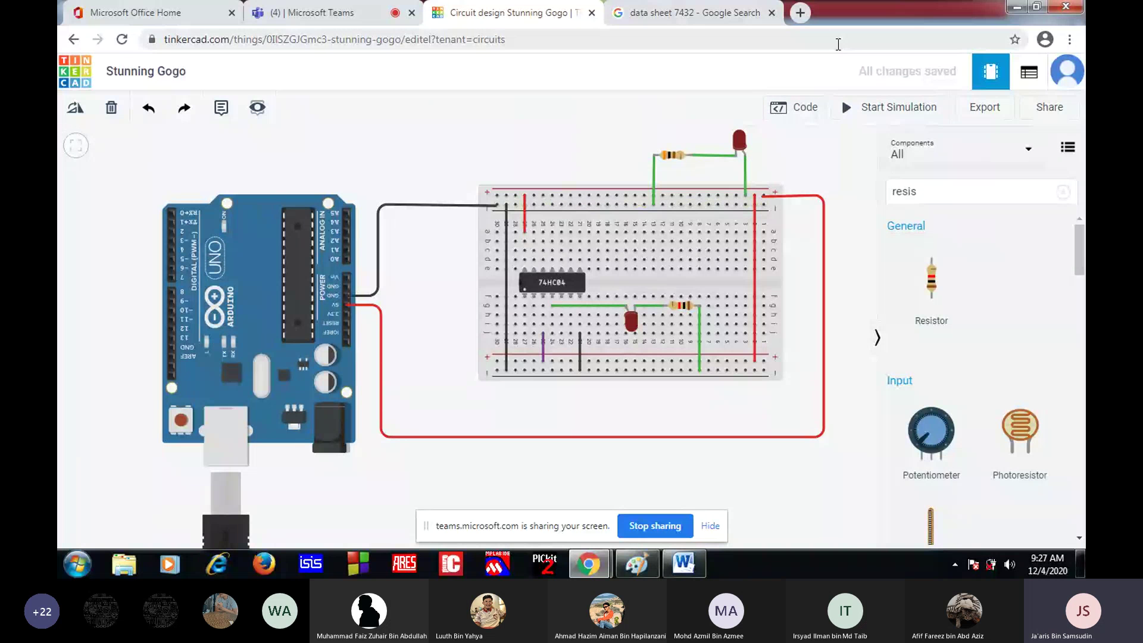
Minimize the browser and open the "contoh" folder on the desktop
{"action": "left_click", "coordinate": [1016, 7]}
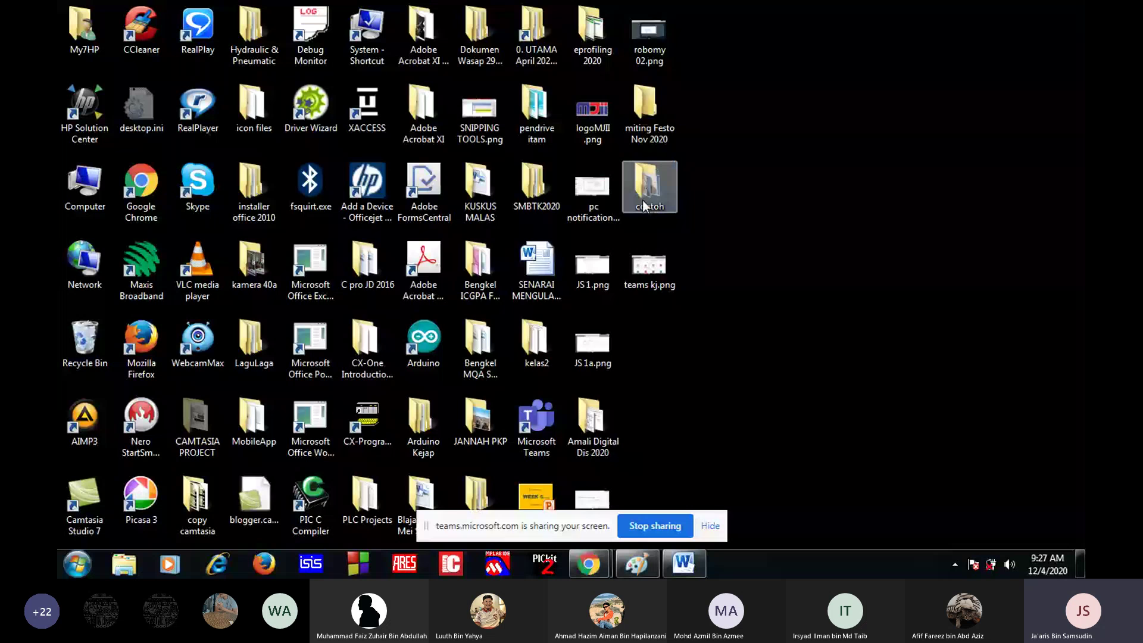
{"action": "double_click", "coordinate": [642, 200]}
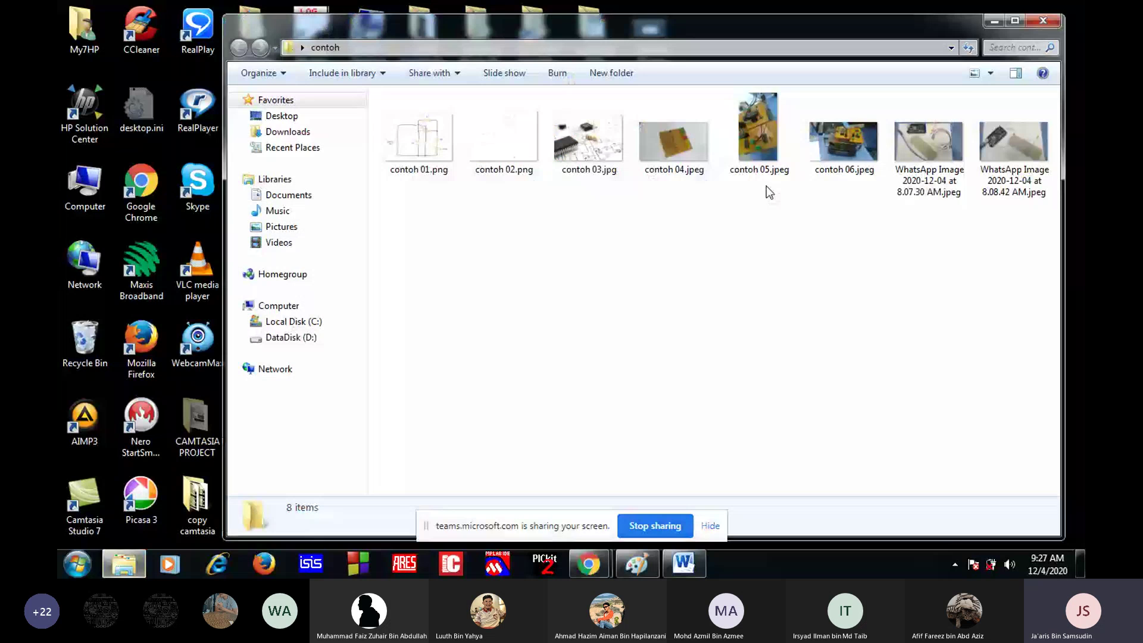
View the two WhatsApp breadboard photos in the "contoh" folder, closing each one, and close the folder
{"action": "double_click", "coordinate": [923, 144]}
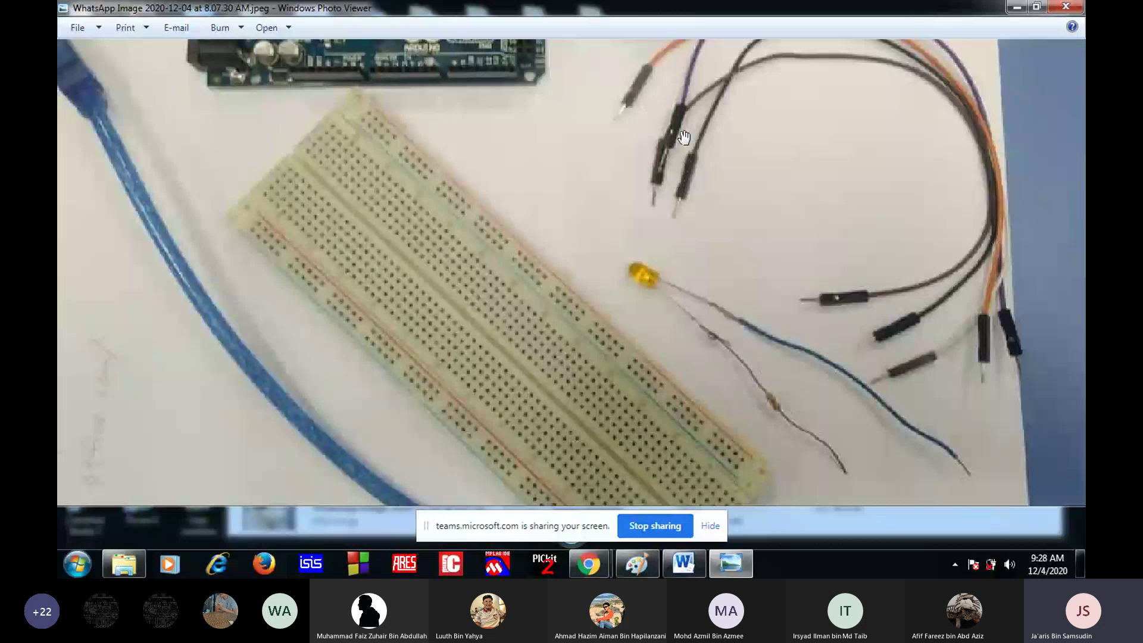
{"action": "left_click", "coordinate": [1065, 7]}
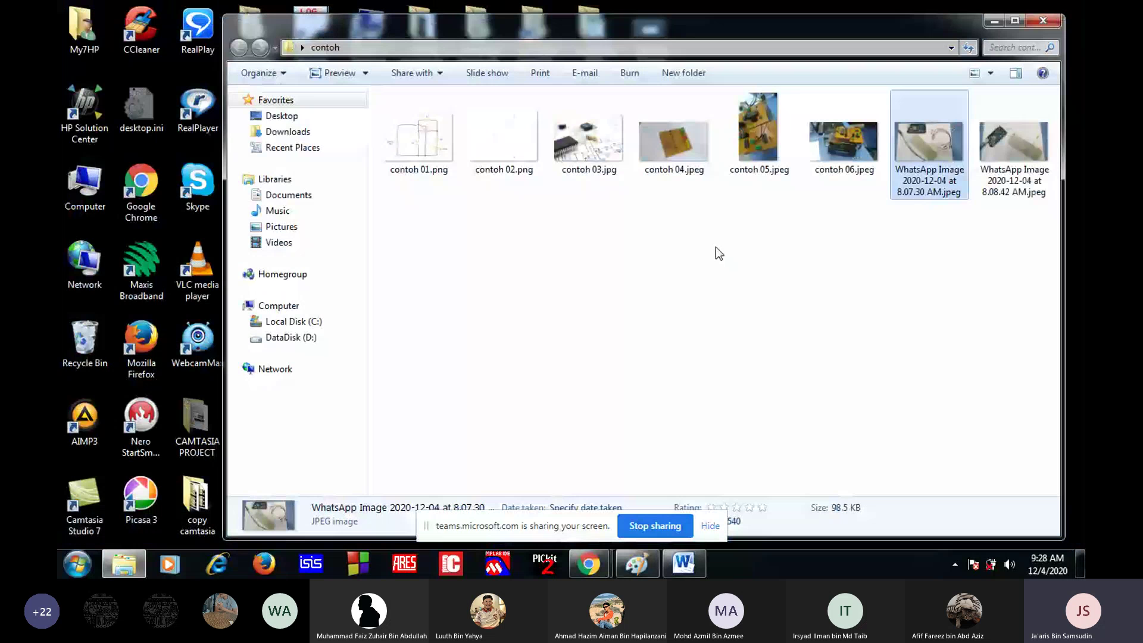
{"action": "double_click", "coordinate": [1020, 142]}
{"action": "scroll", "coordinate": [701, 326], "scroll_direction": "up", "scroll_amount": 1}
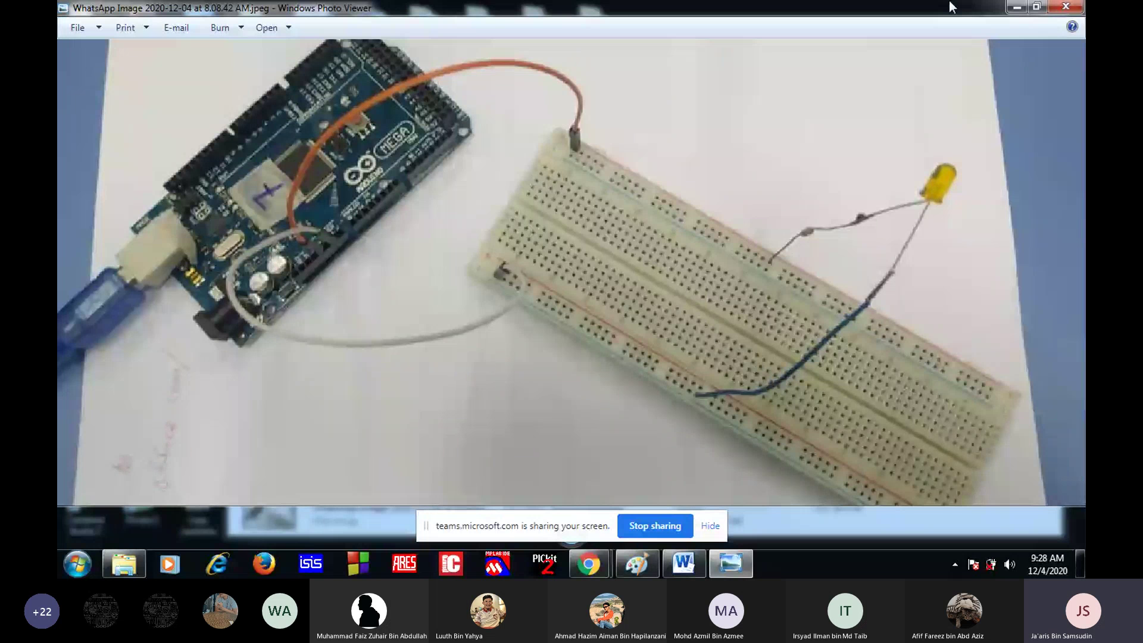
{"action": "left_click", "coordinate": [1067, 7]}
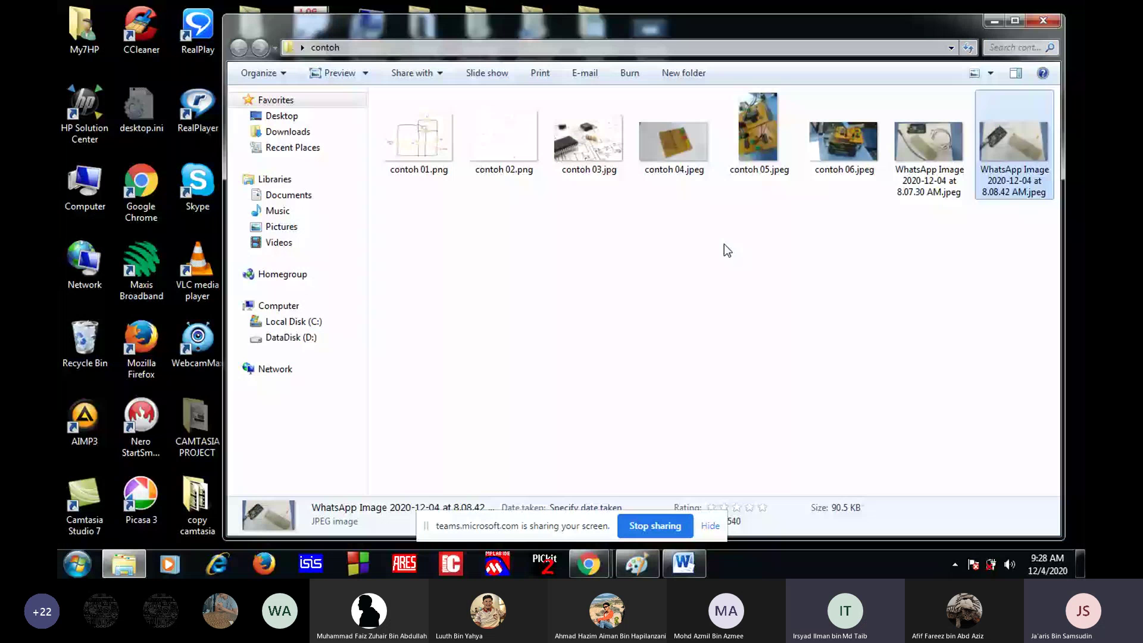
{"action": "left_click", "coordinate": [1042, 22]}
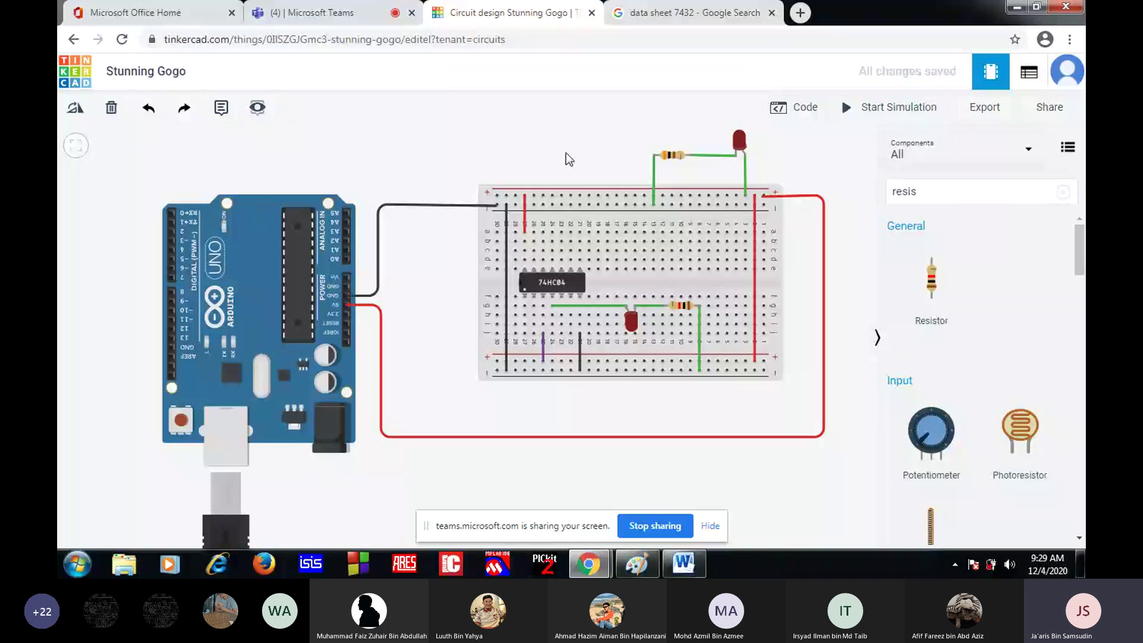
Review the Tinkercad circuit and the IC 7432 pin diagram, dismiss the enlarged image, and close the "data sheet 7432" search page
{"action": "left_click", "coordinate": [337, 13]}
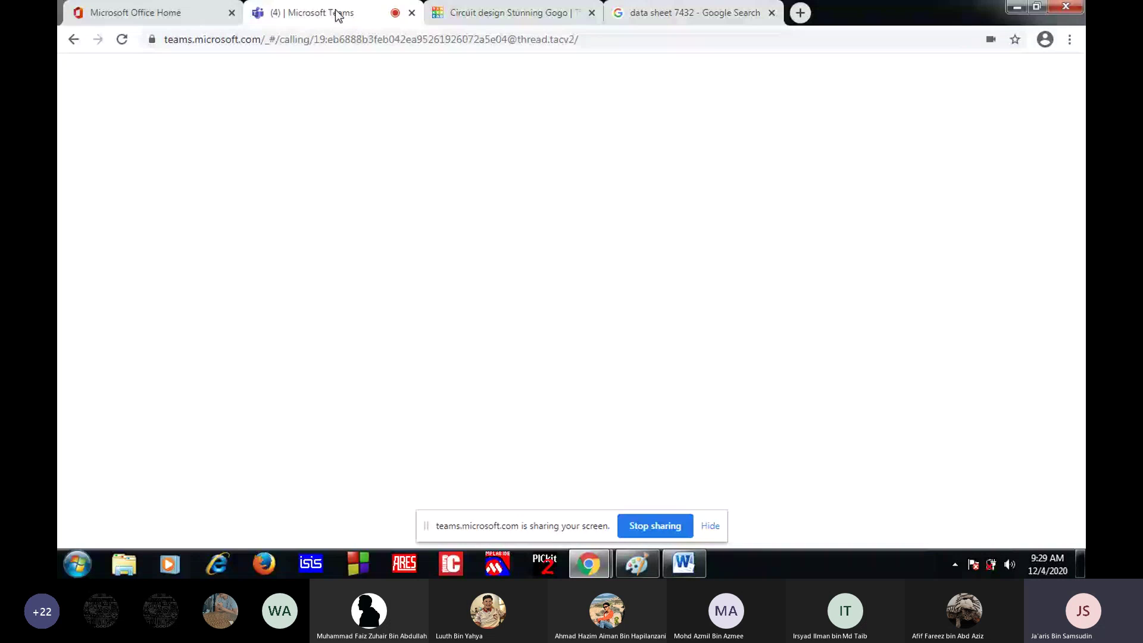
{"action": "left_click", "coordinate": [507, 12]}
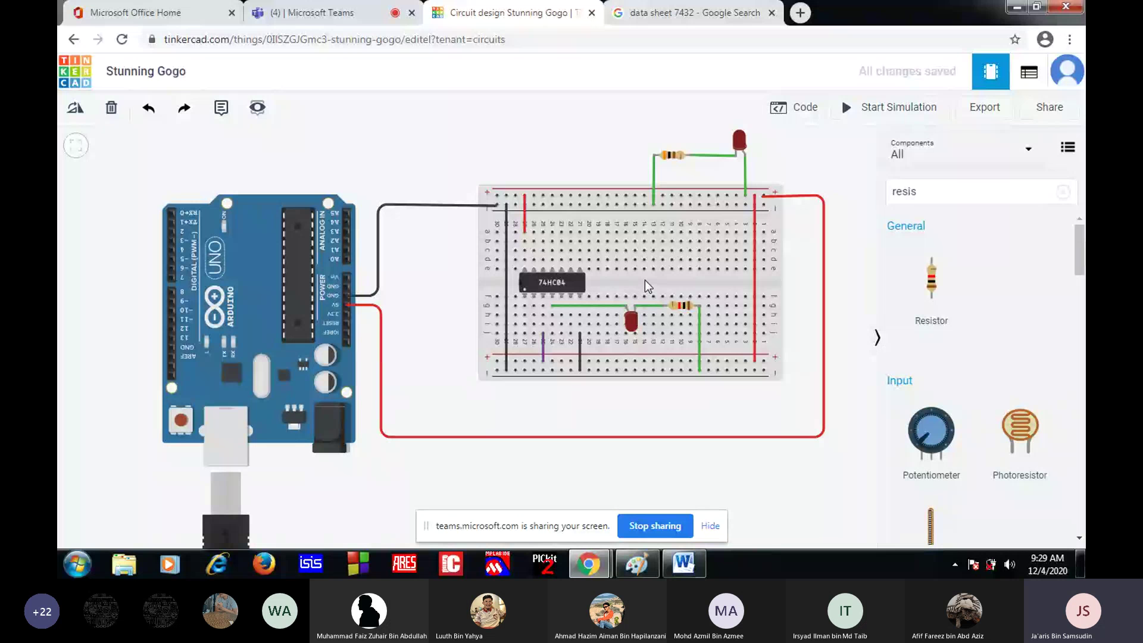
{"action": "left_click", "coordinate": [684, 17]}
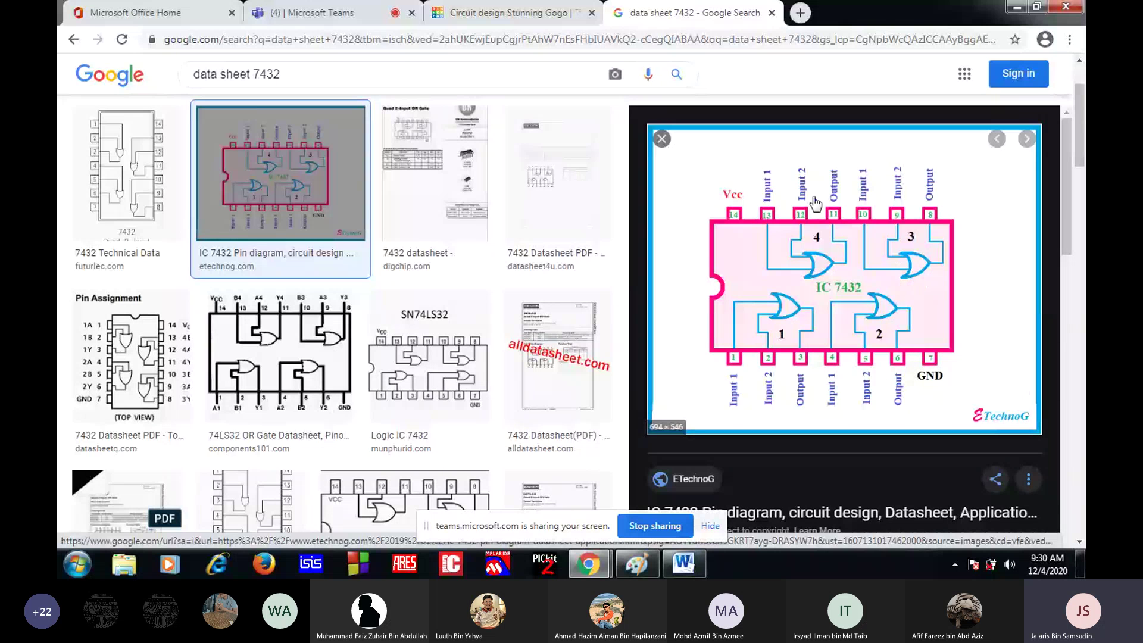
{"action": "left_click", "coordinate": [661, 140]}
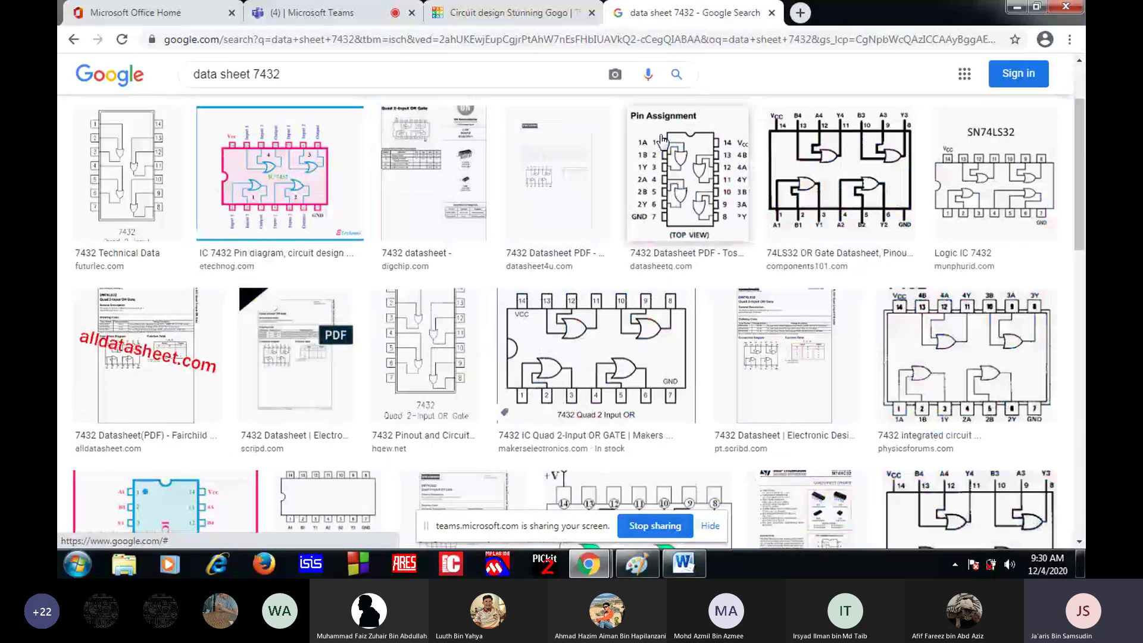
{"action": "left_click", "coordinate": [771, 13]}
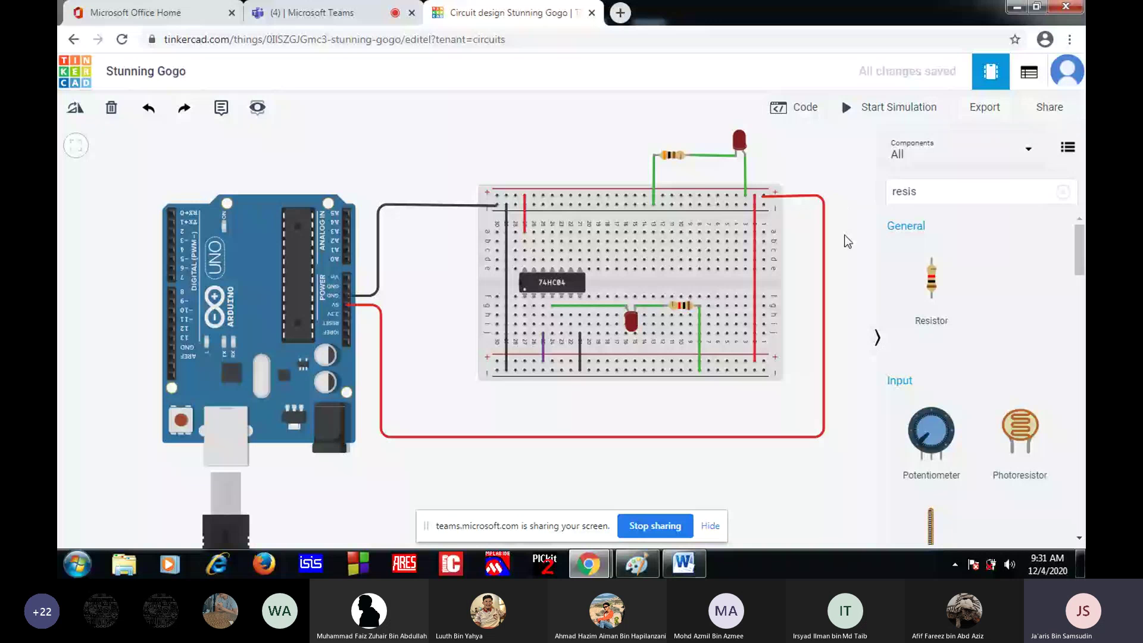
Check the Microsoft Teams meeting against the Tinkercad circuit, and close the "Stunning Gogo" design page to return to the meeting
{"action": "left_click", "coordinate": [367, 15]}
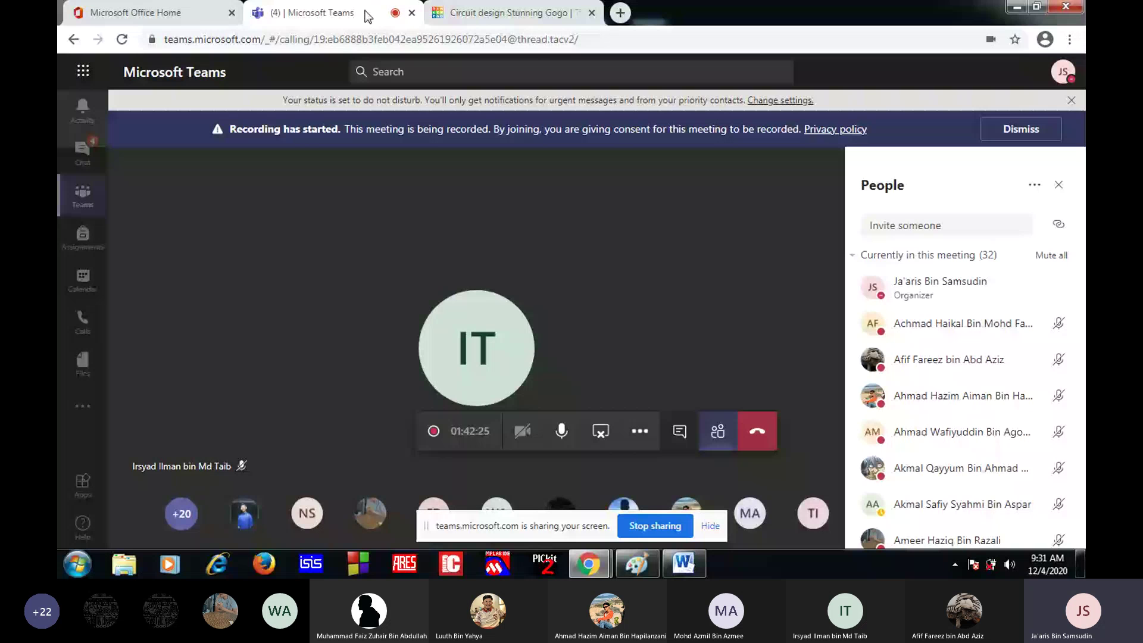
{"action": "key", "text": "ctrl+Tab"}
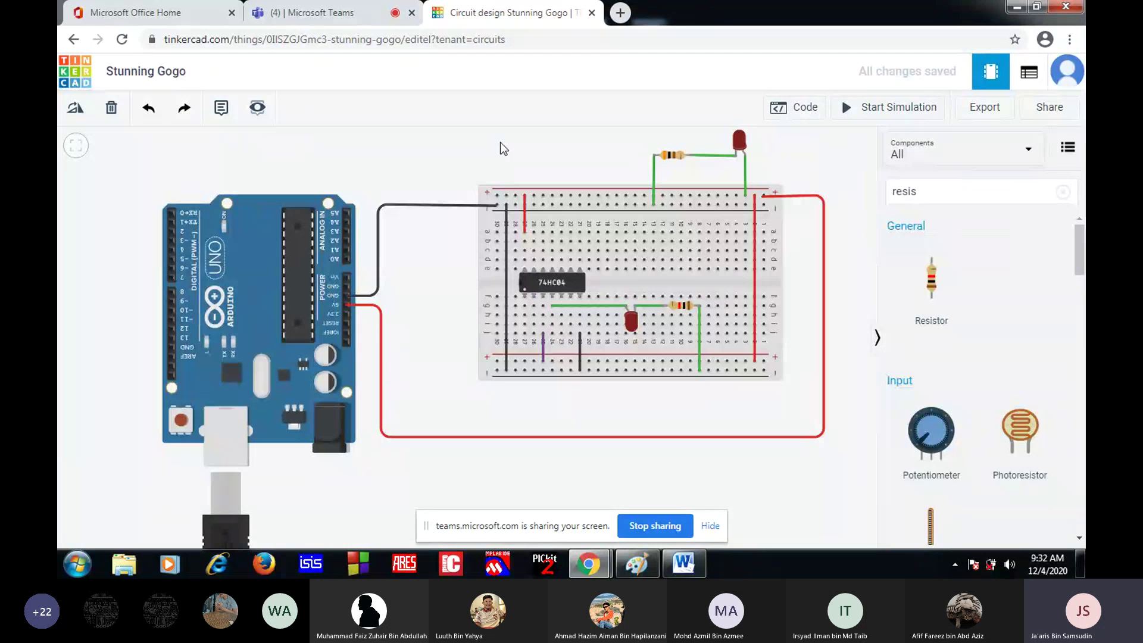
{"action": "left_click", "coordinate": [348, 13]}
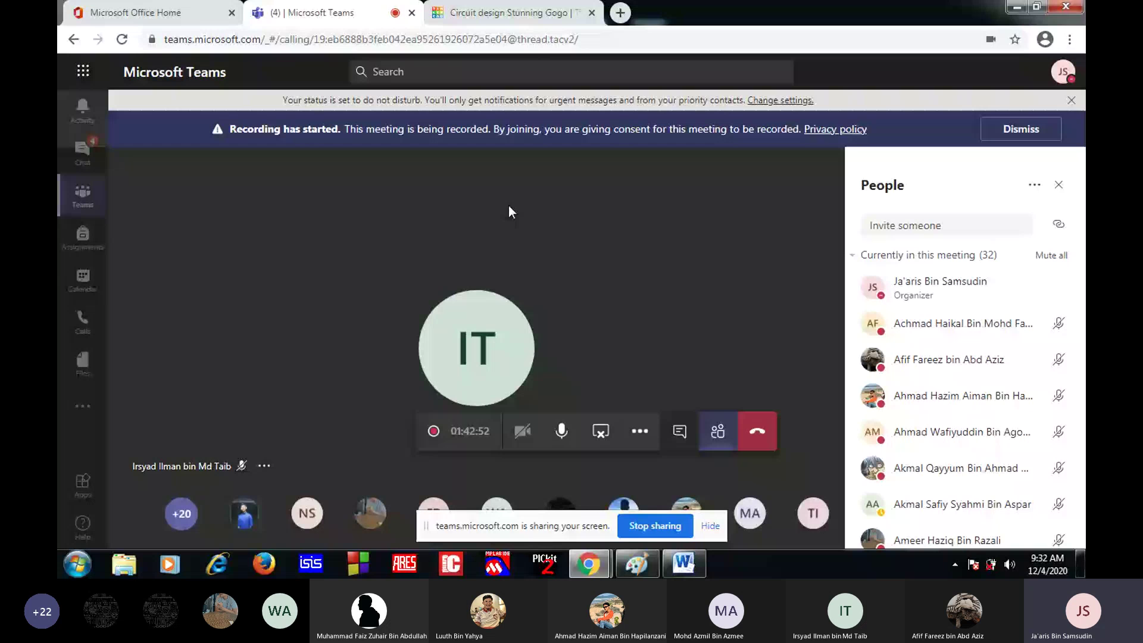
{"action": "left_click", "coordinate": [516, 13]}
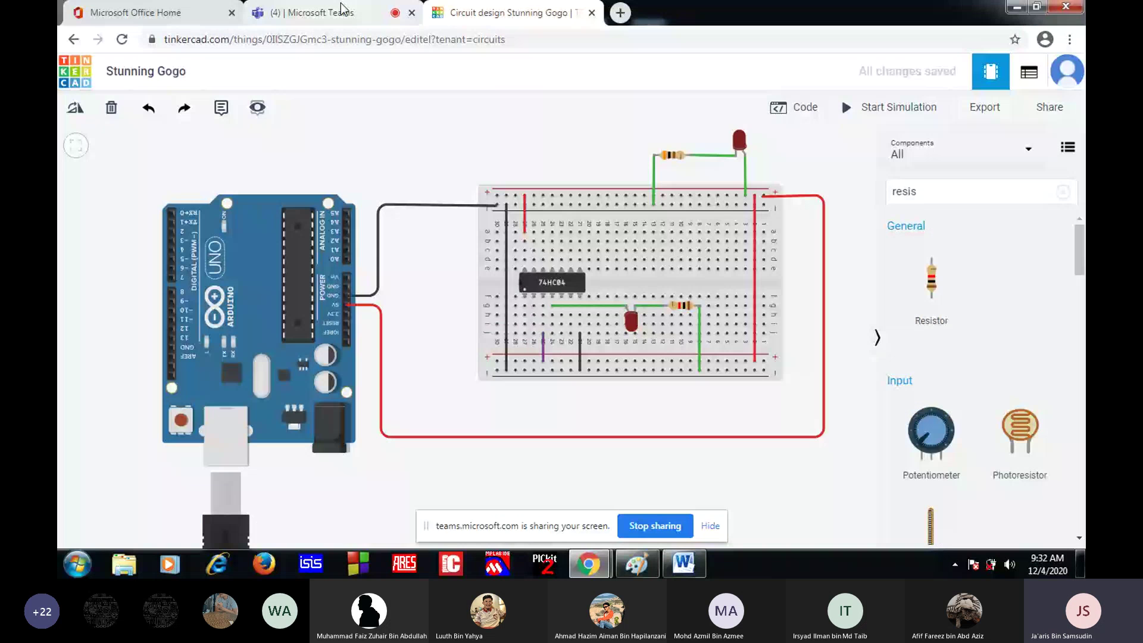
{"action": "left_click", "coordinate": [340, 9]}
{"action": "left_click", "coordinate": [465, 12]}
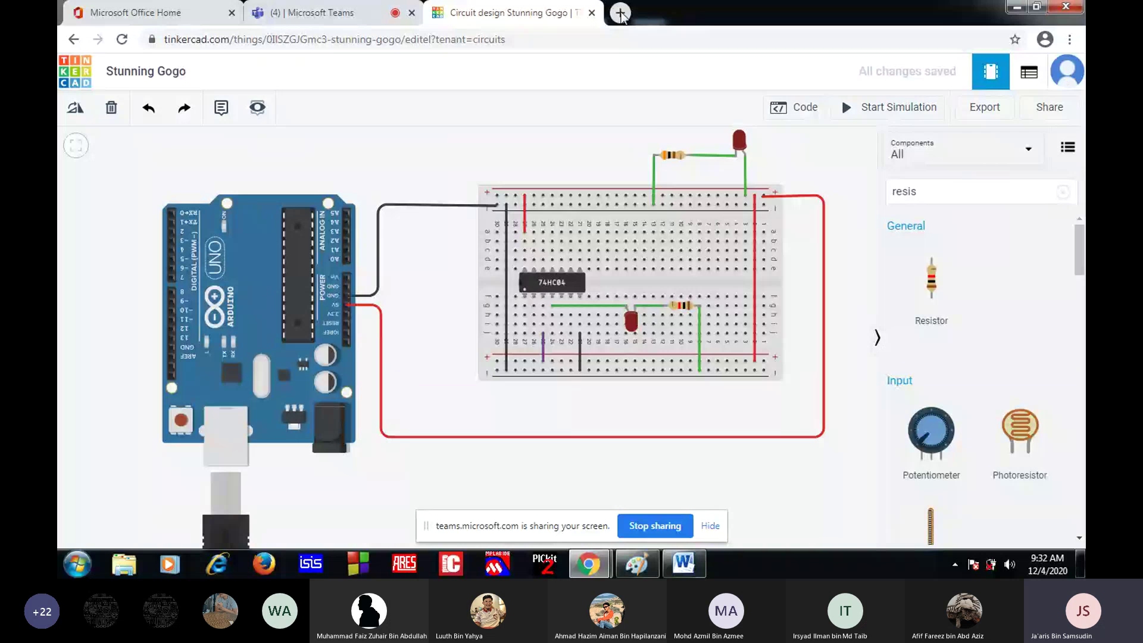
{"action": "left_click", "coordinate": [591, 12]}
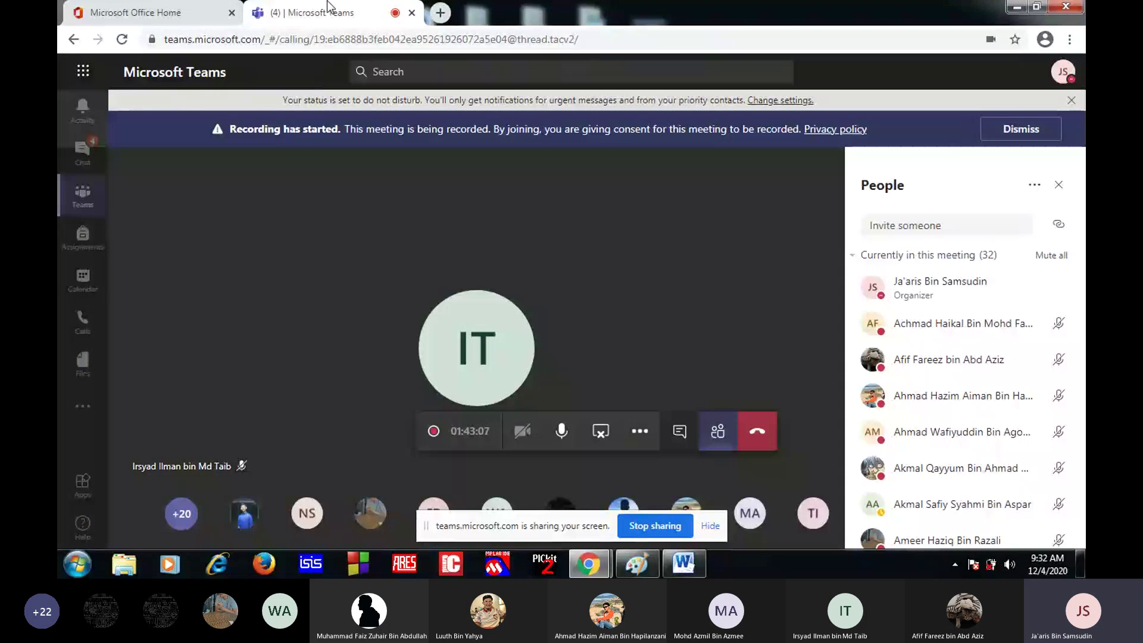